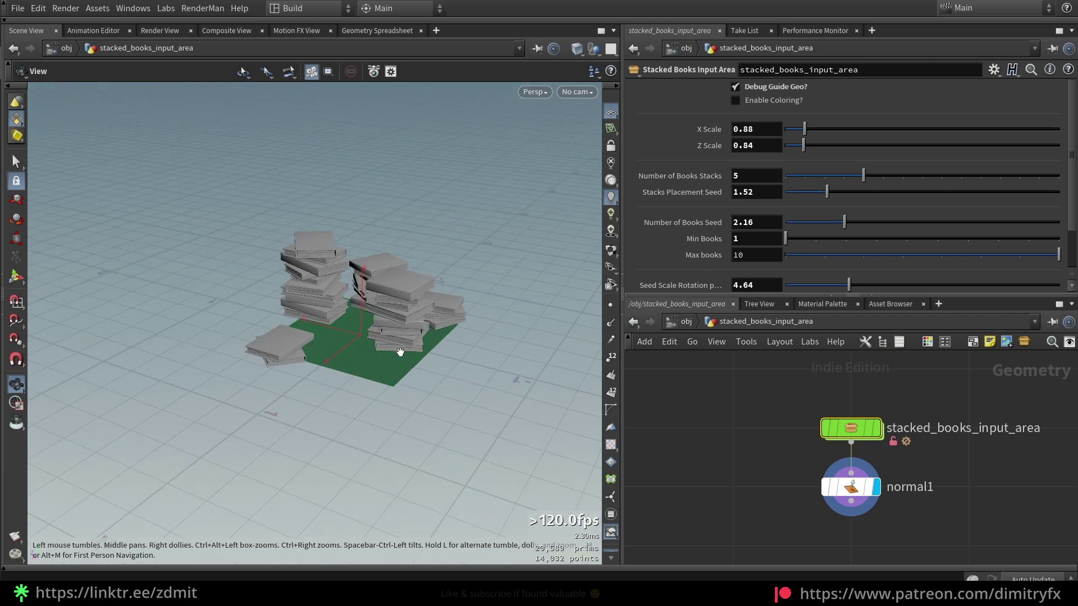
# Step: Set the area's X Scale to 0.68, Z Scale to 2.76 and Stacks Placement Seed to 3.16
pyautogui.moveTo(805, 128); pyautogui.dragTo(868, 128)
pyautogui.moveTo(804, 146); pyautogui.dragTo(820, 130)
pyautogui.moveTo(846, 145)
pyautogui.mouseDown()
pyautogui.moveTo(798, 131)
pyautogui.moveTo(856, 140)
pyautogui.mouseUp()
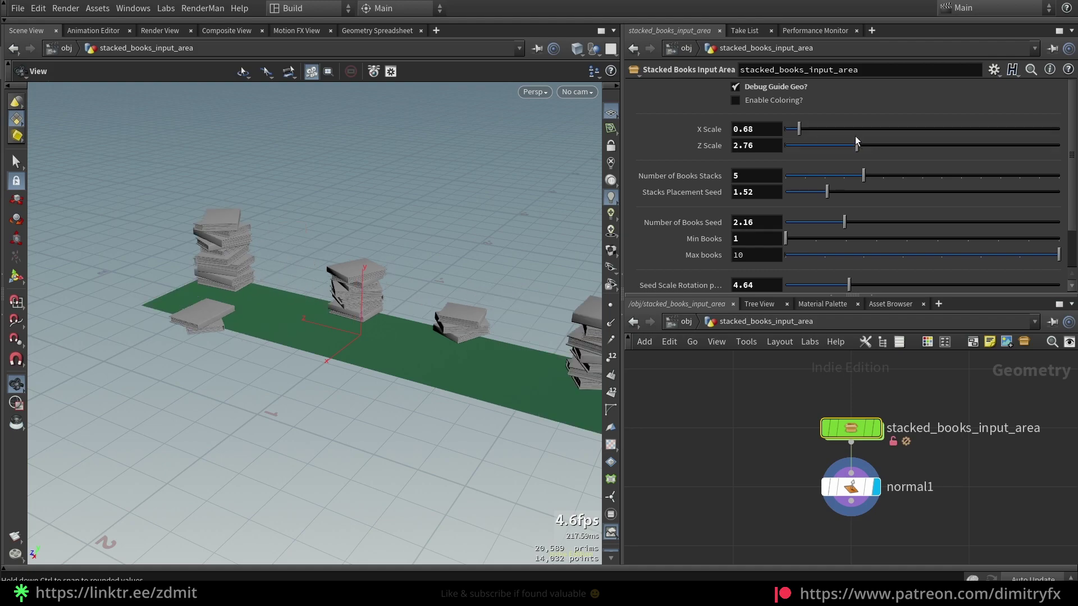
pyautogui.moveTo(827, 190); pyautogui.dragTo(872, 195)
pyautogui.scroll(-3, 464, 255)
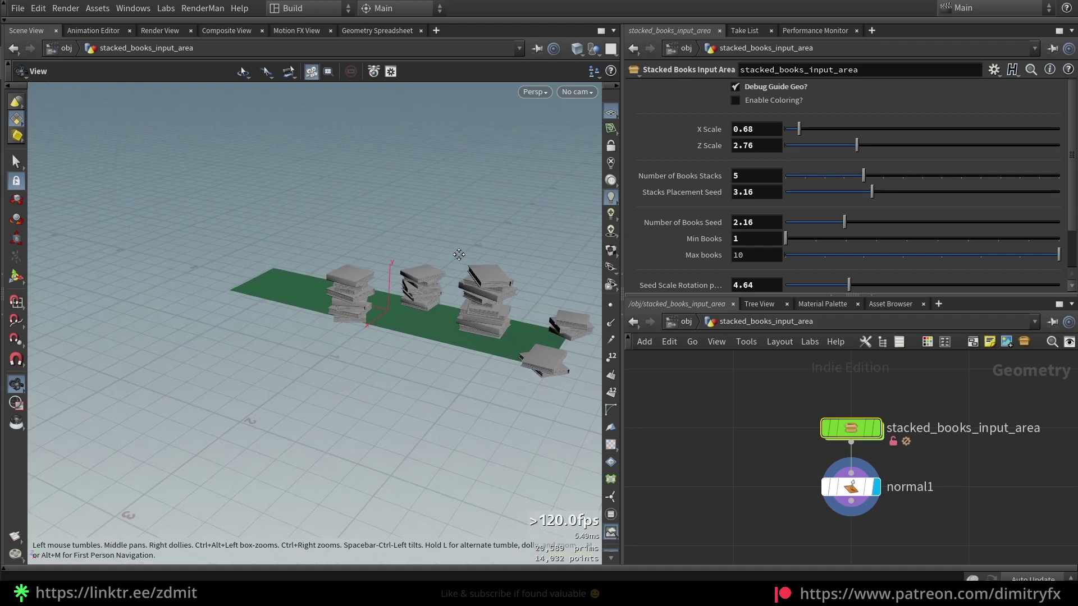
pyautogui.moveTo(465, 255); pyautogui.dragTo(437, 252, button='middle')
# Step: Set the Z Scale to 1.59, the Stacks Placement Seed to 6.16 and the Number of Books Stacks to 10
pyautogui.moveTo(905, 147); pyautogui.dragTo(822, 156)
pyautogui.moveTo(873, 191); pyautogui.dragTo(953, 193)
pyautogui.moveTo(856, 182); pyautogui.dragTo(957, 180)
pyautogui.scroll(3, 443, 275)
pyautogui.moveTo(438, 277); pyautogui.dragTo(366, 277)
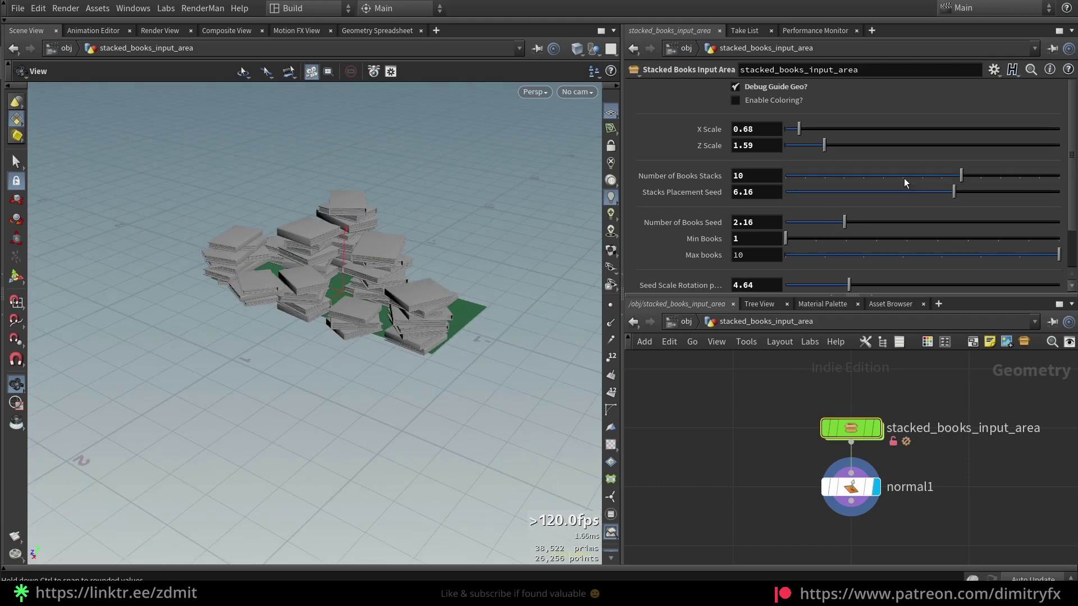
# Step: Try a lower Number of Books Stacks, return it to 10, and set the Stacks Placement Seed to 1.03
pyautogui.moveTo(904, 177); pyautogui.dragTo(788, 175)
pyautogui.moveTo(292, 279); pyautogui.dragTo(321, 286)
pyautogui.moveTo(938, 197); pyautogui.dragTo(816, 197)
pyautogui.click(956, 173)
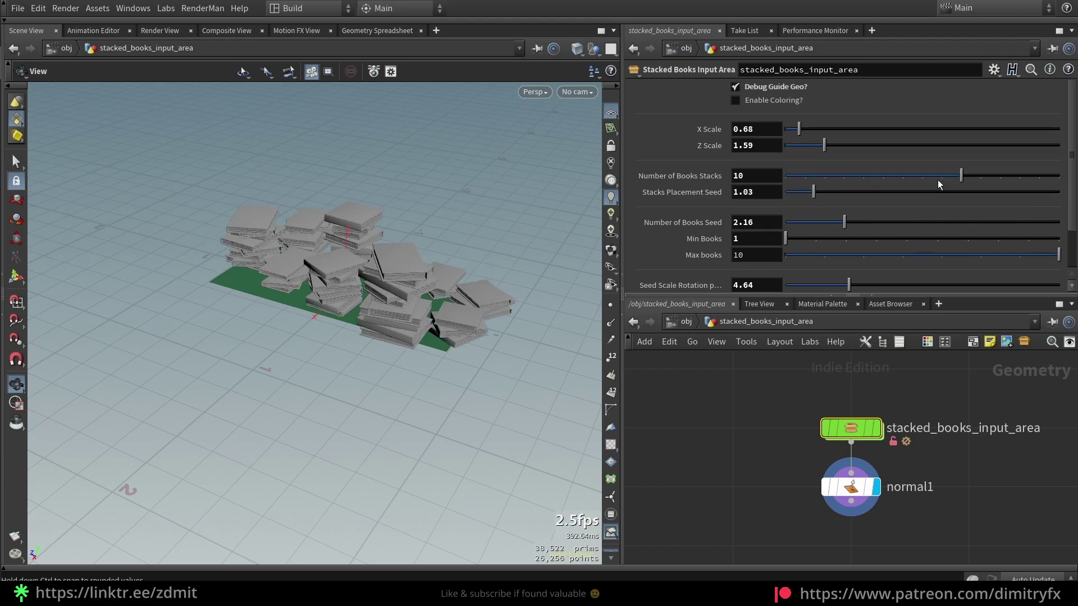
# Step: Enlarge the area to X Scale 2.31 and Z Scale 2.09 with 15 book stacks and a Stacks Placement Seed of 3.98
pyautogui.click(838, 144)
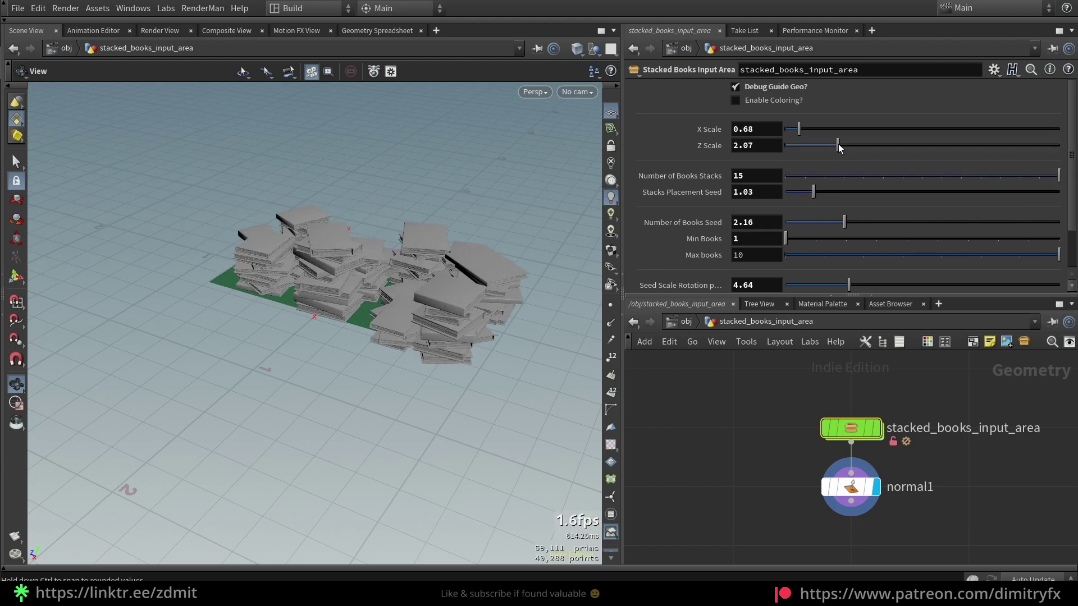
pyautogui.click(828, 130)
pyautogui.click(843, 128)
pyautogui.moveTo(842, 192); pyautogui.dragTo(895, 190)
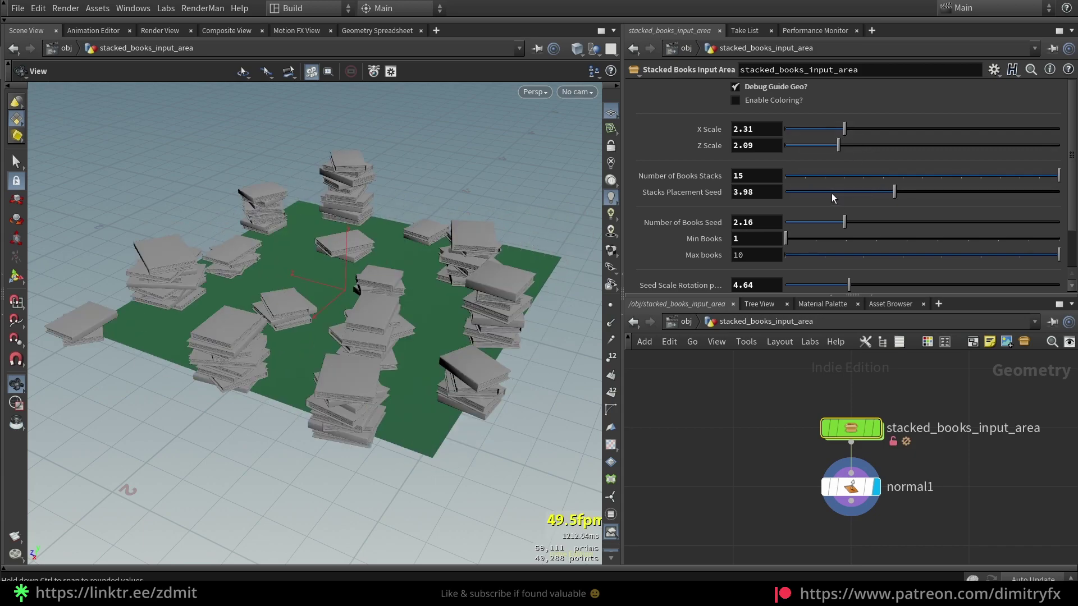
# Step: Set the X Scale to 1.25, Z Scale to 0.84, Number of Books Stacks to 5 and Stacks Placement Seed to 2.4
pyautogui.click(814, 130)
pyautogui.click(803, 148)
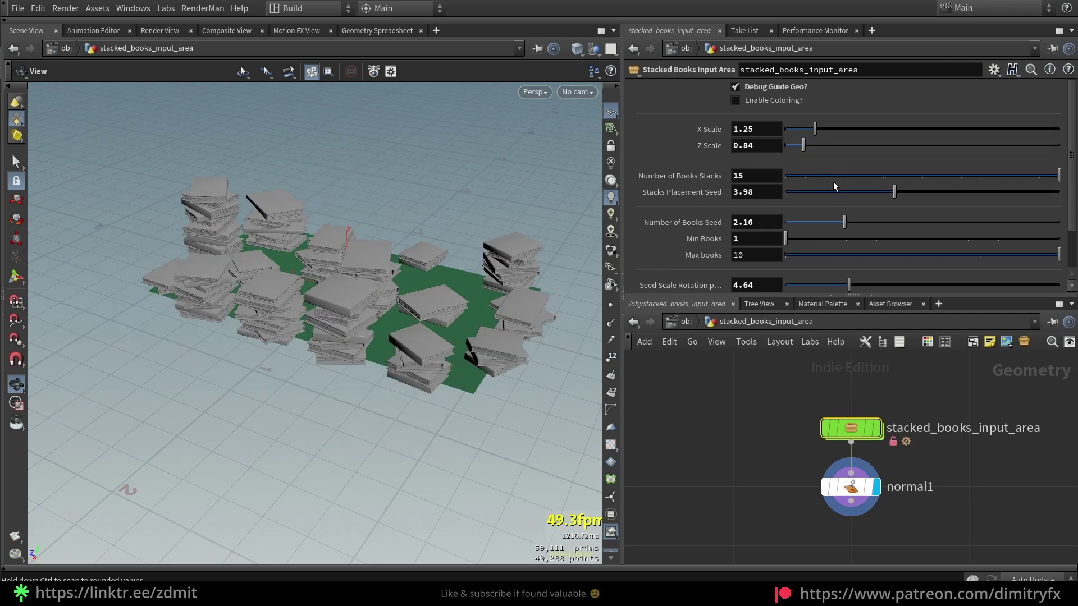
pyautogui.click(831, 178)
pyautogui.click(854, 176)
pyautogui.click(850, 193)
# Step: Turn off the debug guide geometry under the book stacks
pyautogui.click(736, 87)
pyautogui.scroll(3, 373, 279)
pyautogui.moveTo(373, 279); pyautogui.dragTo(306, 275)
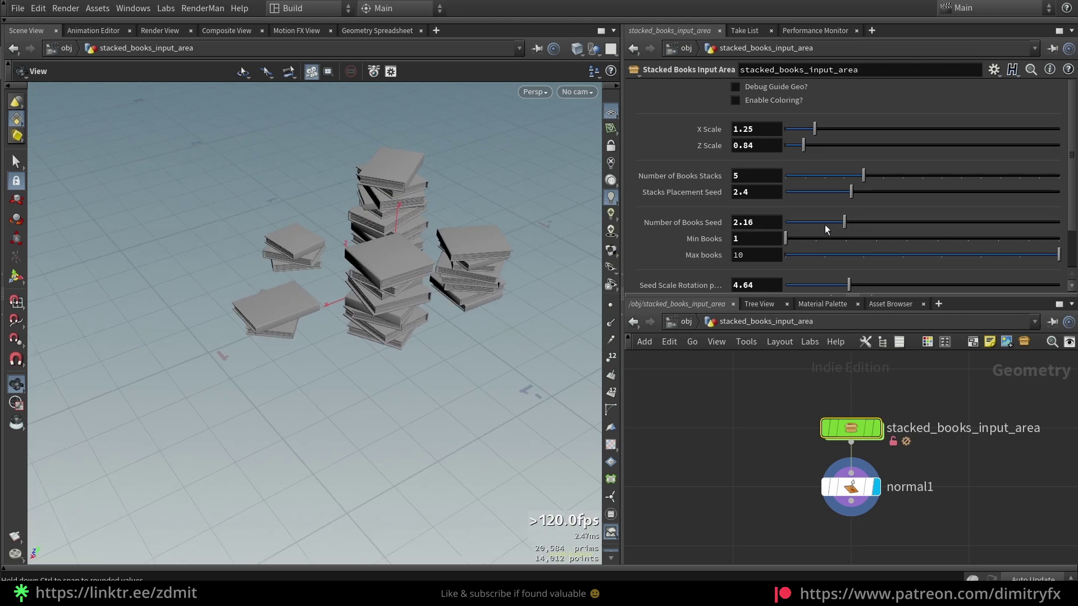
# Step: Set the Number of Books Seed to 2.75 and Min Books to 2
pyautogui.moveTo(406, 276); pyautogui.dragTo(451, 260)
pyautogui.moveTo(863, 218)
pyautogui.mouseDown()
pyautogui.moveTo(938, 213)
pyautogui.moveTo(1008, 229)
pyautogui.moveTo(899, 214)
pyautogui.moveTo(793, 233)
pyautogui.moveTo(786, 224)
pyautogui.moveTo(860, 222)
pyautogui.mouseUp()
pyautogui.moveTo(787, 239); pyautogui.dragTo(820, 238)
pyautogui.moveTo(510, 329); pyautogui.dragTo(522, 312)
pyautogui.scroll(4, 522, 313)
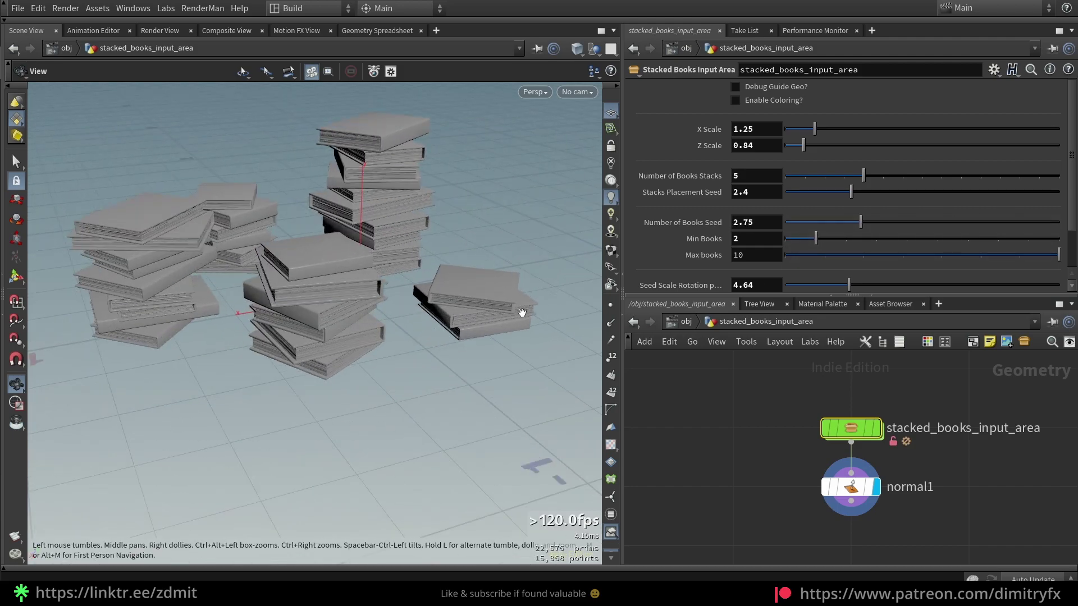
pyautogui.scroll(1, 522, 313)
# Step: Set Min Books to 1 and try other Number of Books Seed values, ending at 2.09
pyautogui.moveTo(817, 238); pyautogui.dragTo(739, 247)
pyautogui.moveTo(862, 223); pyautogui.dragTo(849, 223)
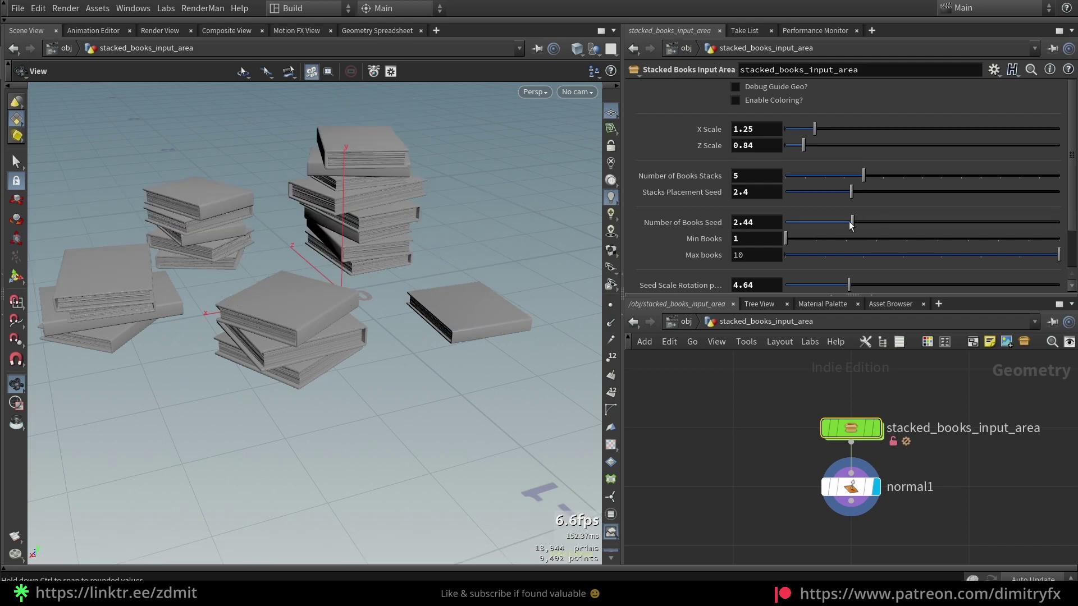
pyautogui.moveTo(431, 319); pyautogui.dragTo(466, 271)
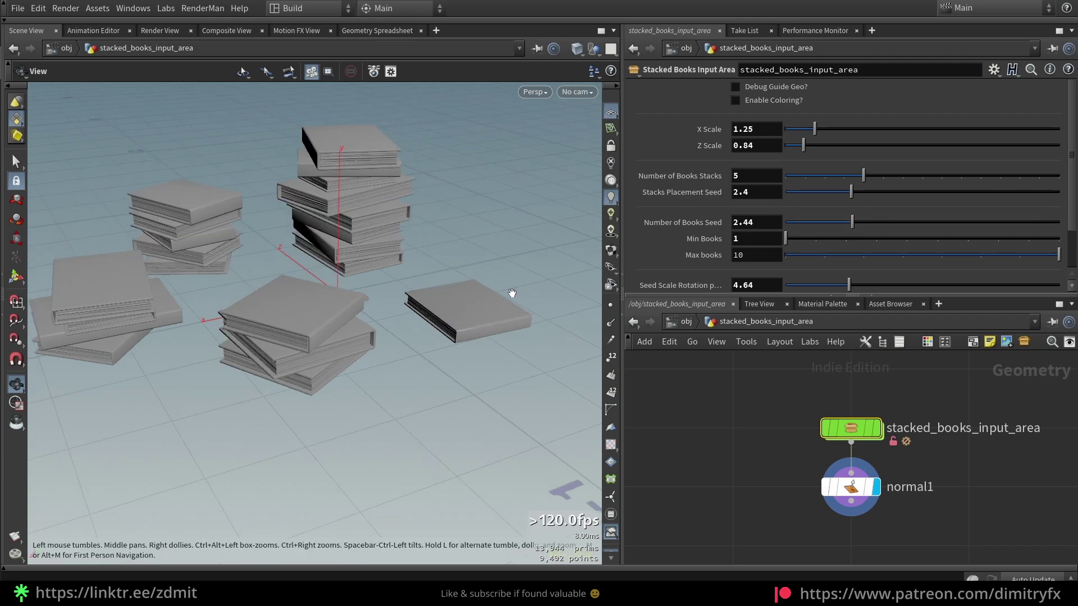
pyautogui.scroll(-2, 258, 341)
pyautogui.moveTo(258, 342); pyautogui.dragTo(305, 341, button='middle')
pyautogui.moveTo(326, 338); pyautogui.dragTo(344, 308)
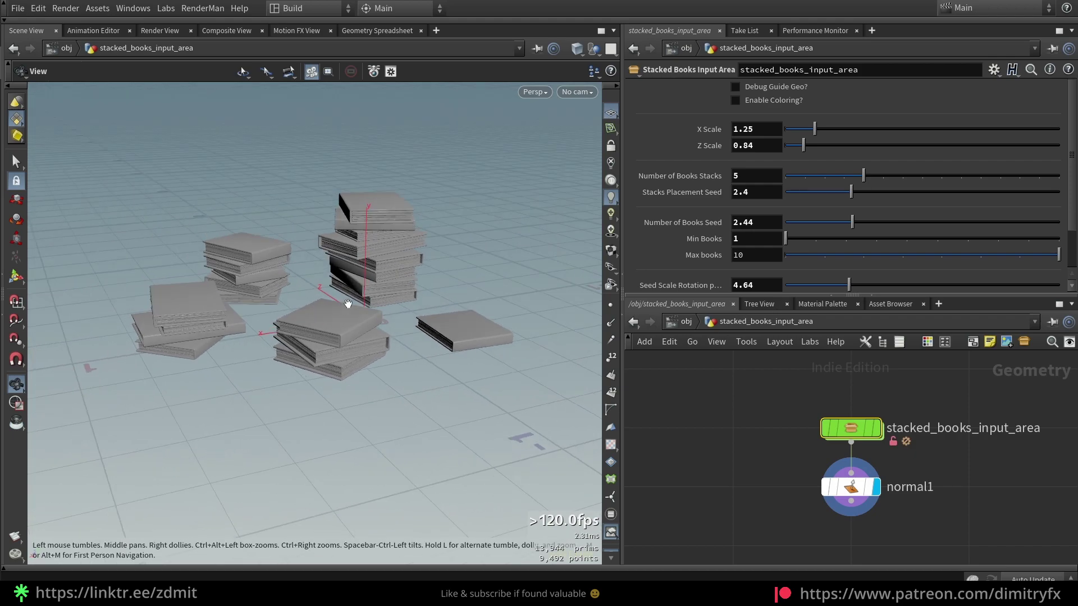
pyautogui.moveTo(882, 218); pyautogui.dragTo(843, 226)
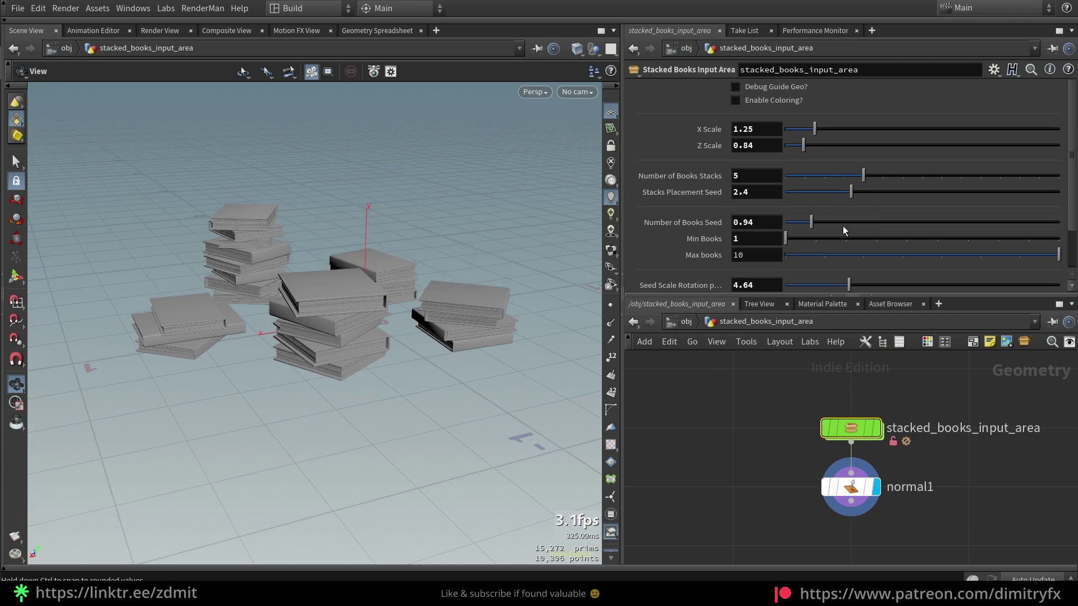
pyautogui.scroll(-2, 696, 257)
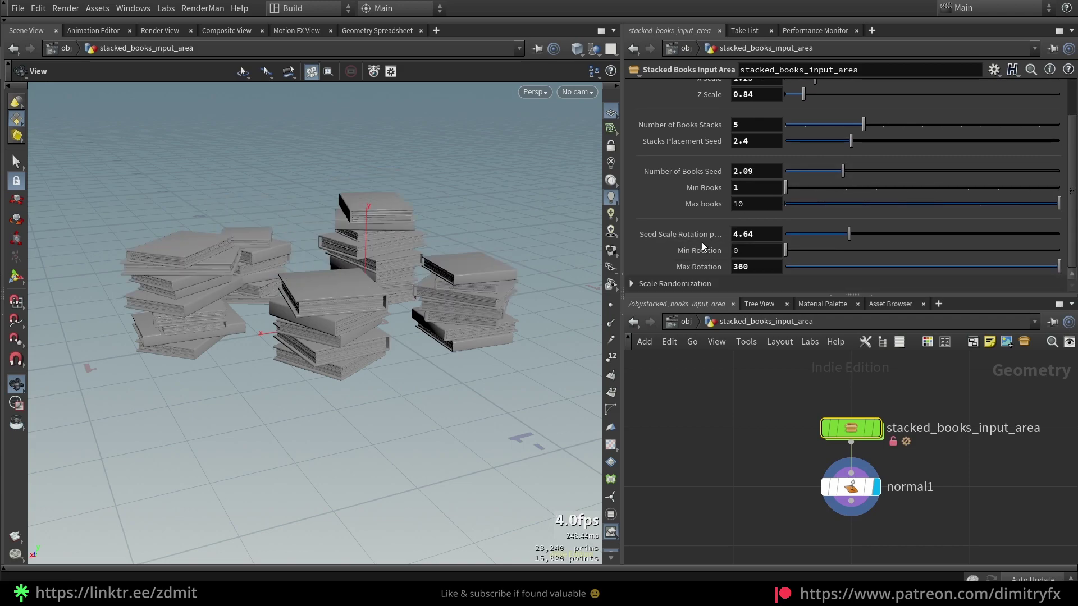
# Step: Try different values for the books' rotation seed, such as 11.01, and lower the Max Rotation
pyautogui.moveTo(848, 233)
pyautogui.mouseDown()
pyautogui.moveTo(897, 234)
pyautogui.moveTo(835, 243)
pyautogui.mouseUp()
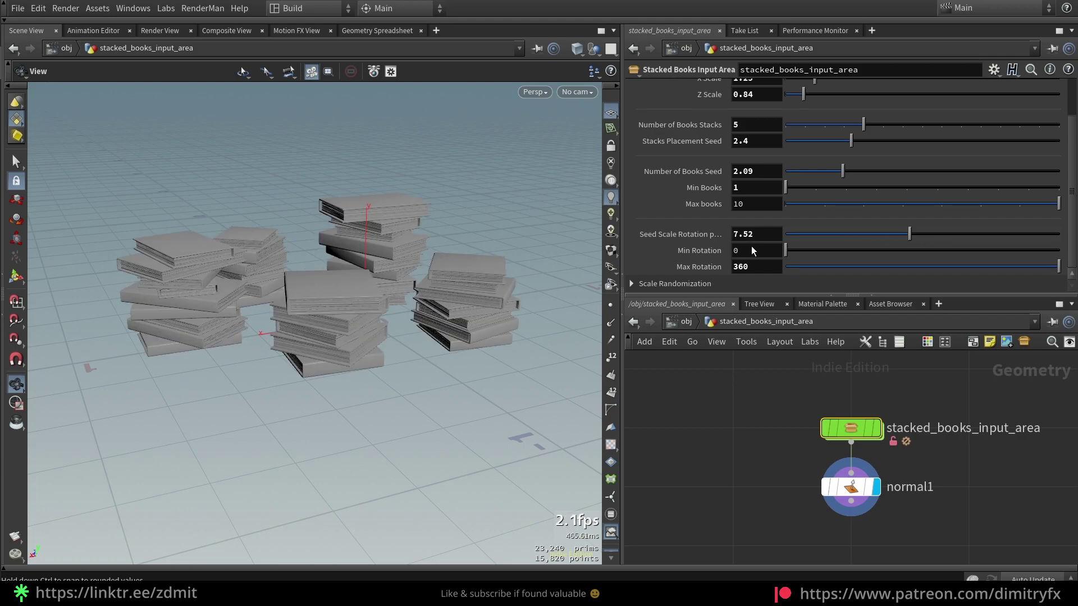
pyautogui.moveTo(380, 312); pyautogui.dragTo(439, 288)
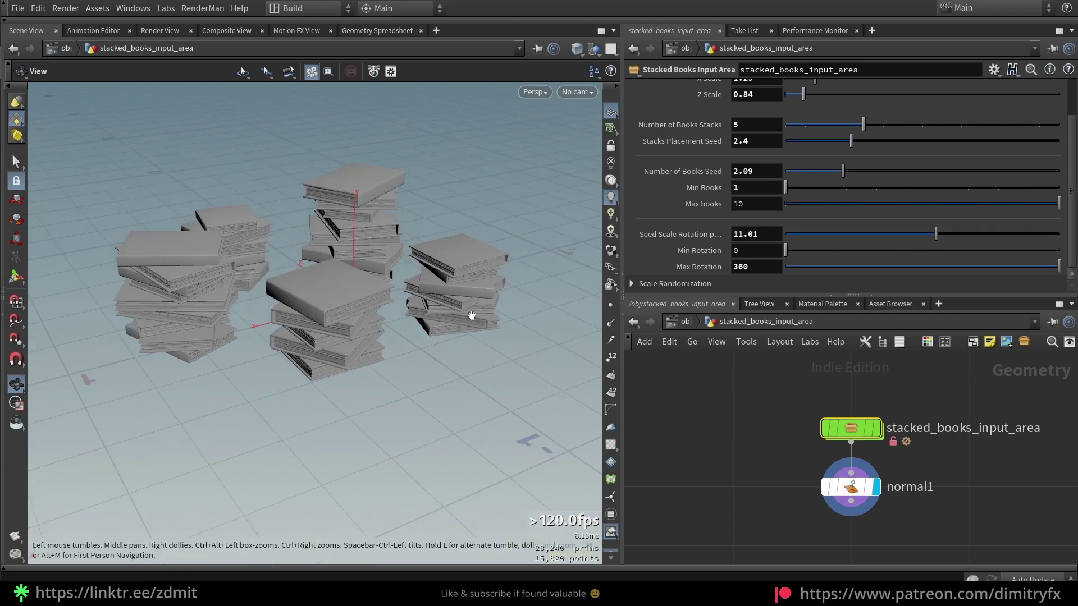
pyautogui.moveTo(823, 268); pyautogui.dragTo(801, 267)
pyautogui.moveTo(911, 236); pyautogui.dragTo(871, 228)
pyautogui.moveTo(827, 267); pyautogui.dragTo(833, 266)
# Step: Reset Max Rotation to 30, the rotation seed to 0, Number of Books Seed to 3.15, Min Books to 3 and Stacks Placement Seed to 0.64
pyautogui.keyDown('ctrl'); pyautogui.middleClick(764, 268); pyautogui.keyUp('ctrl')
pyautogui.keyDown('ctrl'); pyautogui.middleClick(761, 235); pyautogui.keyUp('ctrl')
pyautogui.keyDown('ctrl'); pyautogui.middleClick(751, 172); pyautogui.keyUp('ctrl')
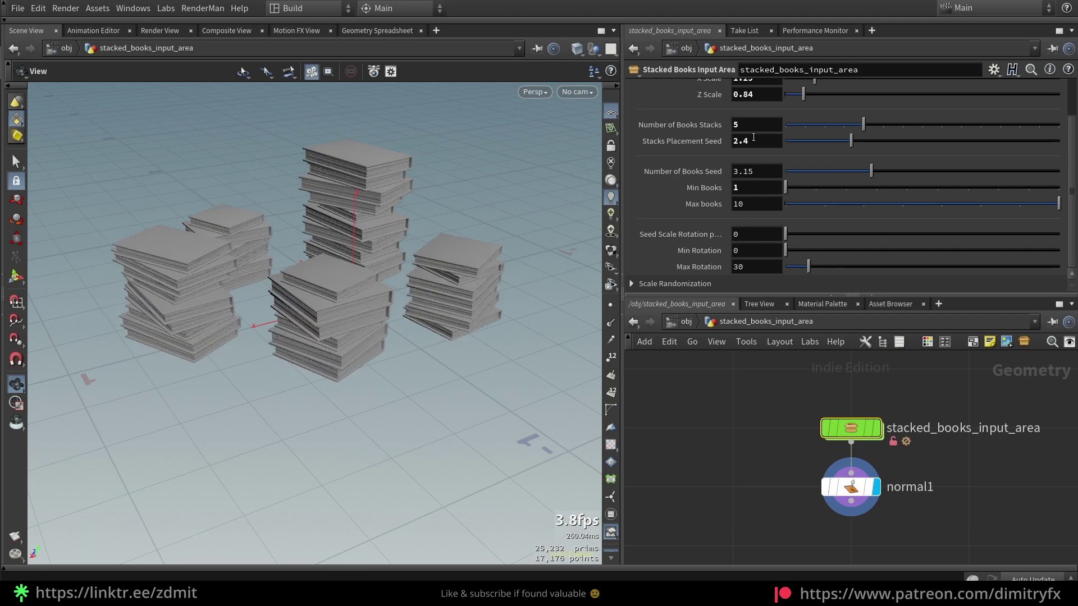
pyautogui.keyDown('ctrl'); pyautogui.middleClick(754, 138); pyautogui.keyUp('ctrl')
pyautogui.scroll(3, 722, 243)
pyautogui.scroll(-3, 723, 148)
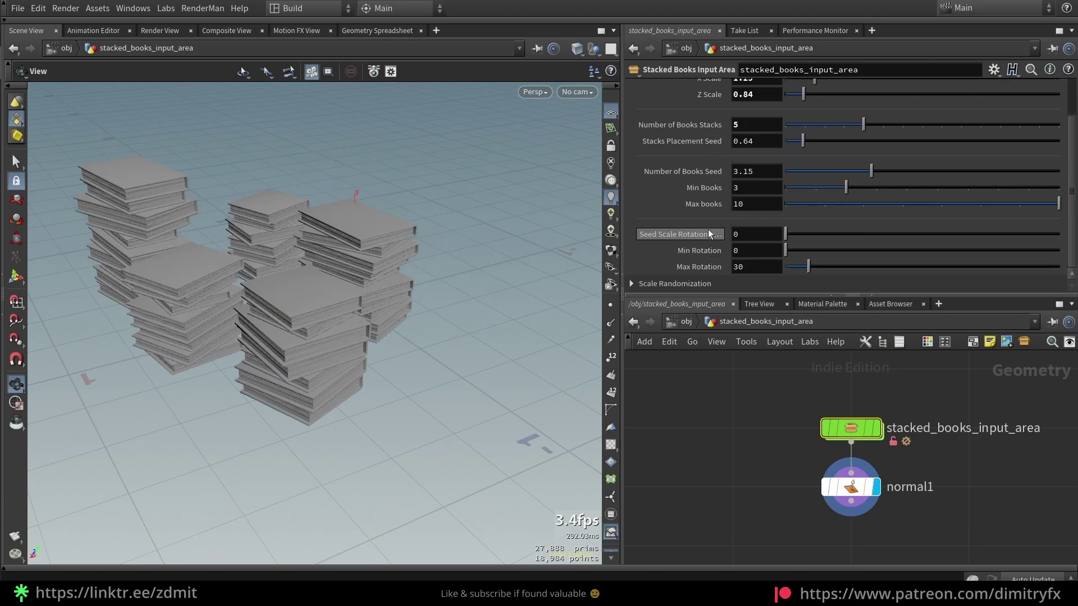
# Step: In the Scale Randomization settings, set Min Y to 0.29 and Max Y to 0.72
pyautogui.click(696, 286)
pyautogui.scroll(-4, 698, 248)
pyautogui.moveTo(414, 250); pyautogui.dragTo(422, 305)
pyautogui.moveTo(349, 340); pyautogui.dragTo(322, 308)
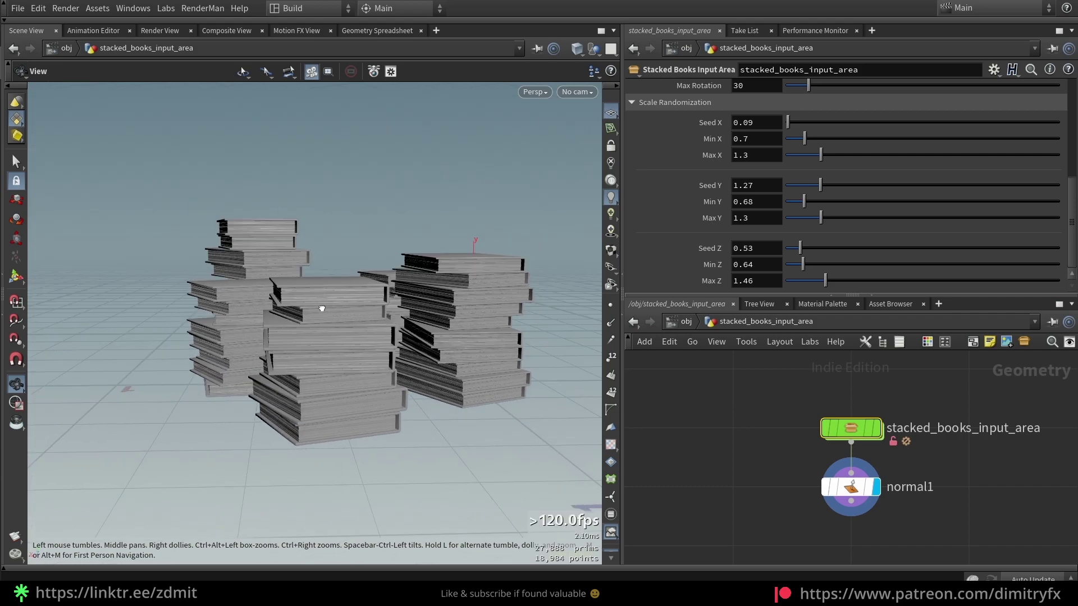
pyautogui.scroll(2, 772, 188)
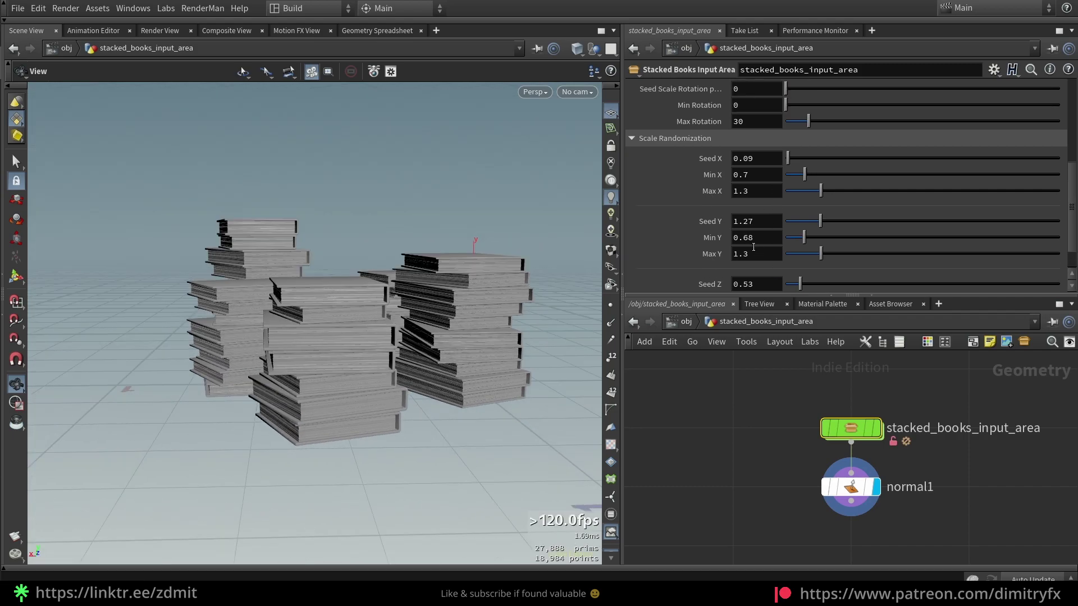
pyautogui.scroll(-1, 753, 241)
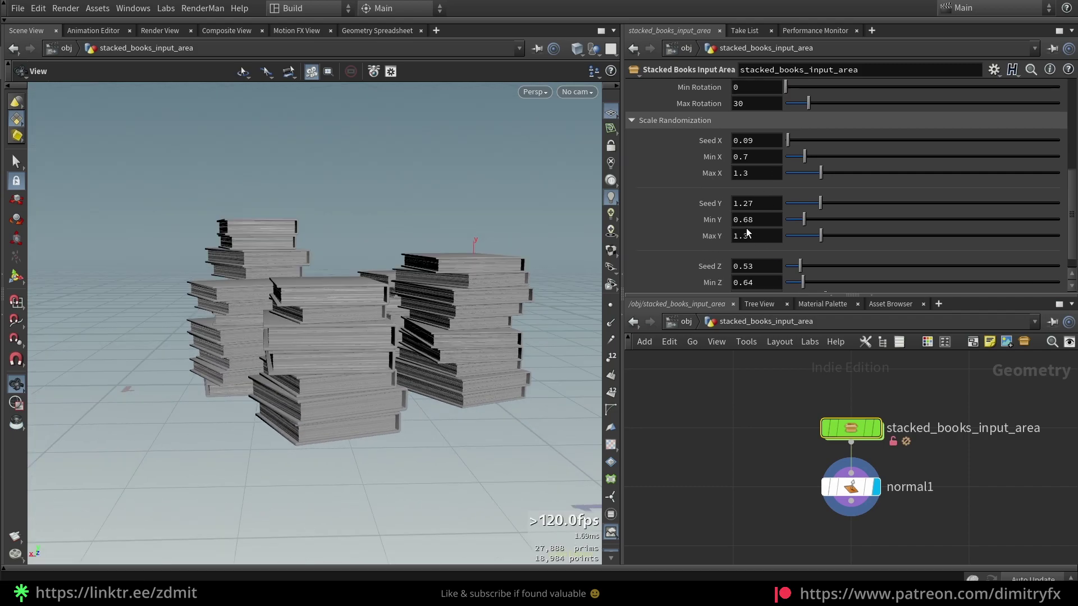
pyautogui.click(796, 221)
pyautogui.click(805, 237)
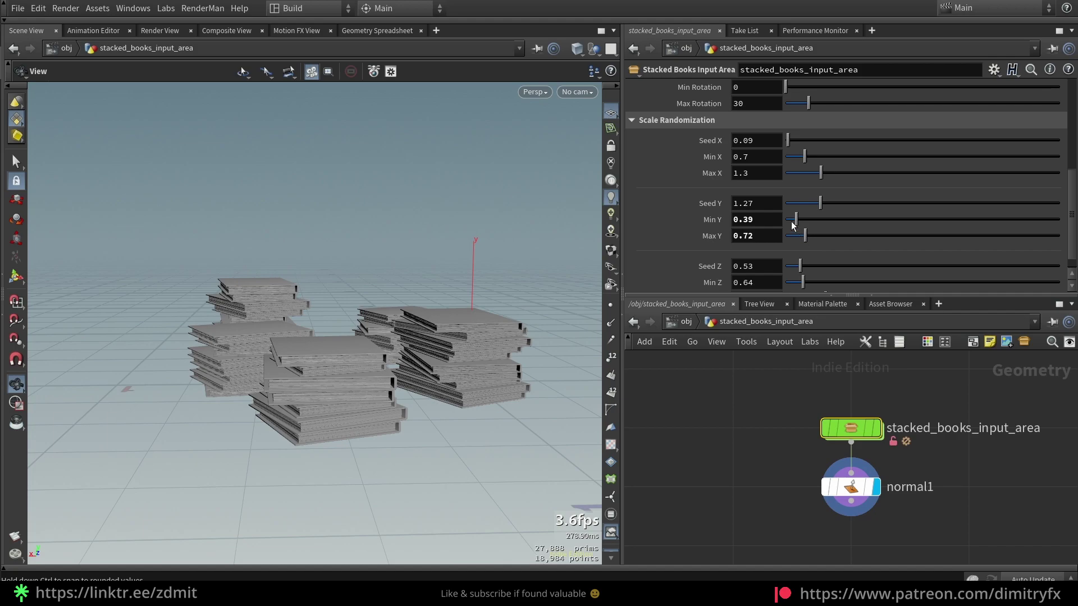
pyautogui.click(793, 222)
# Step: Set the scale randomization's Seed Y to 4.29 and toggle the viewport's wireframe shading
pyautogui.moveTo(821, 206); pyautogui.dragTo(879, 216)
pyautogui.moveTo(376, 306)
pyautogui.mouseDown()
pyautogui.moveTo(377, 320)
pyautogui.moveTo(428, 352)
pyautogui.mouseUp()
pyautogui.hotkey('shift', 'w')
pyautogui.moveTo(878, 203); pyautogui.dragTo(903, 207)
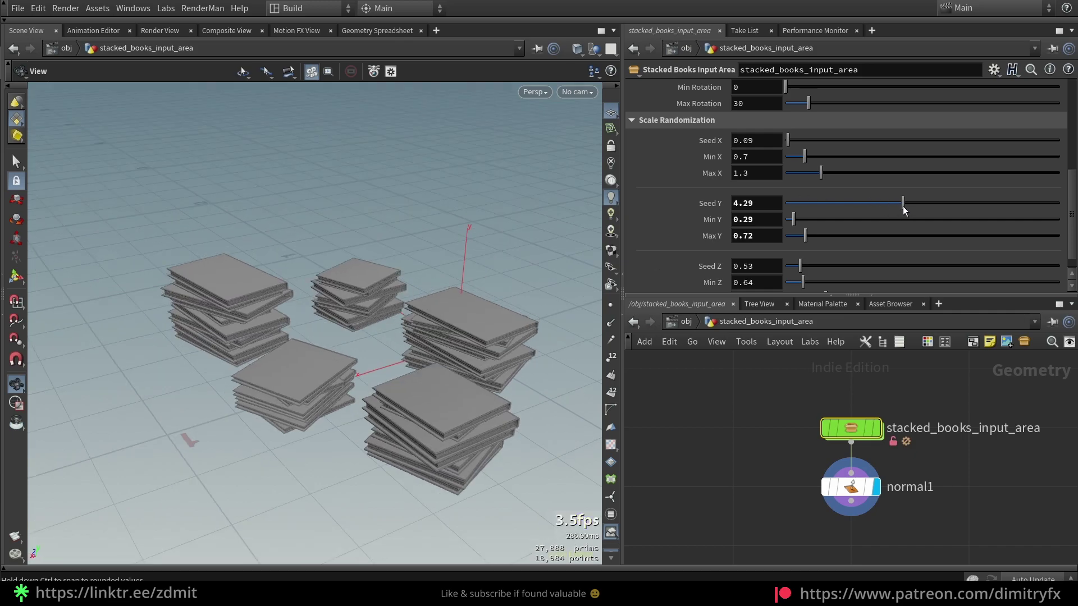
# Step: Set the scale randomization's Max Y to 1.31, Seed Y to 5.38 and Seed Z to 1.48
pyautogui.moveTo(819, 237); pyautogui.dragTo(822, 238)
pyautogui.moveTo(366, 344); pyautogui.dragTo(376, 304)
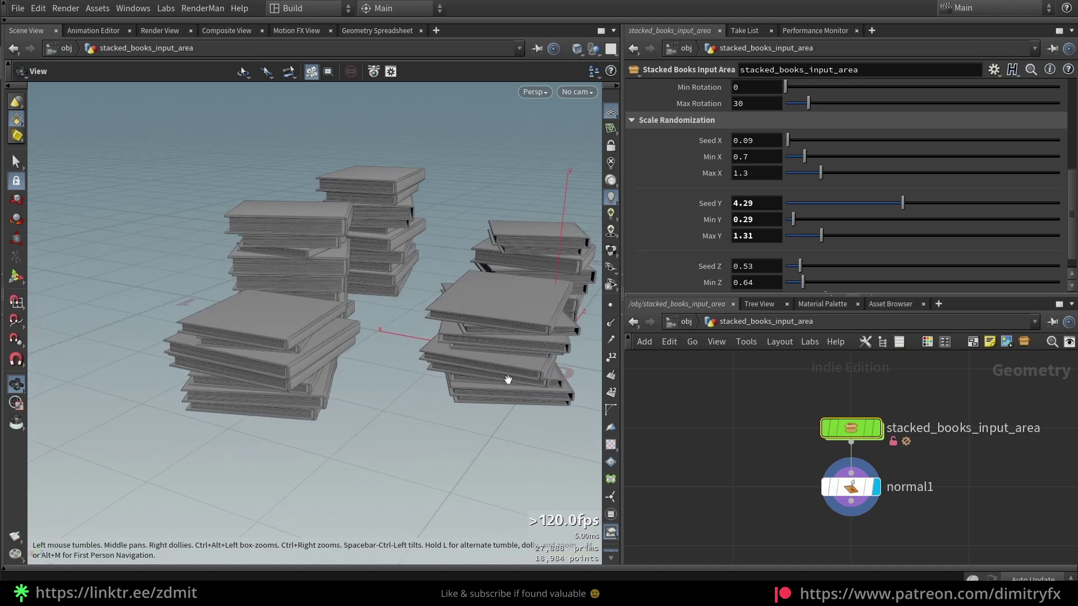
pyautogui.moveTo(510, 389); pyautogui.dragTo(433, 236)
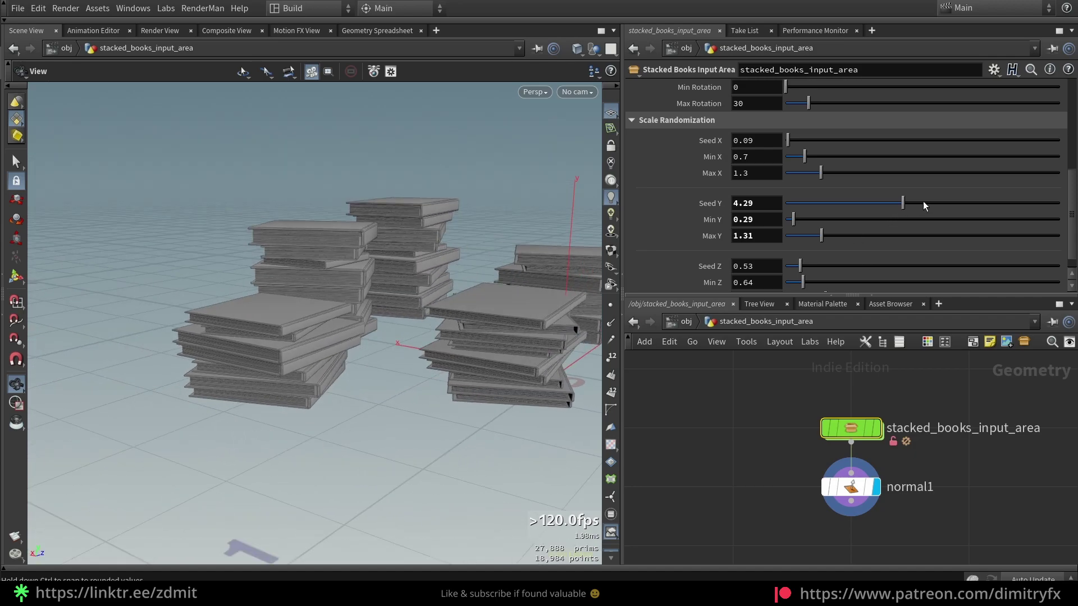
pyautogui.moveTo(915, 203); pyautogui.dragTo(933, 201)
pyautogui.moveTo(813, 265); pyautogui.dragTo(825, 274)
pyautogui.scroll(-1, 830, 272)
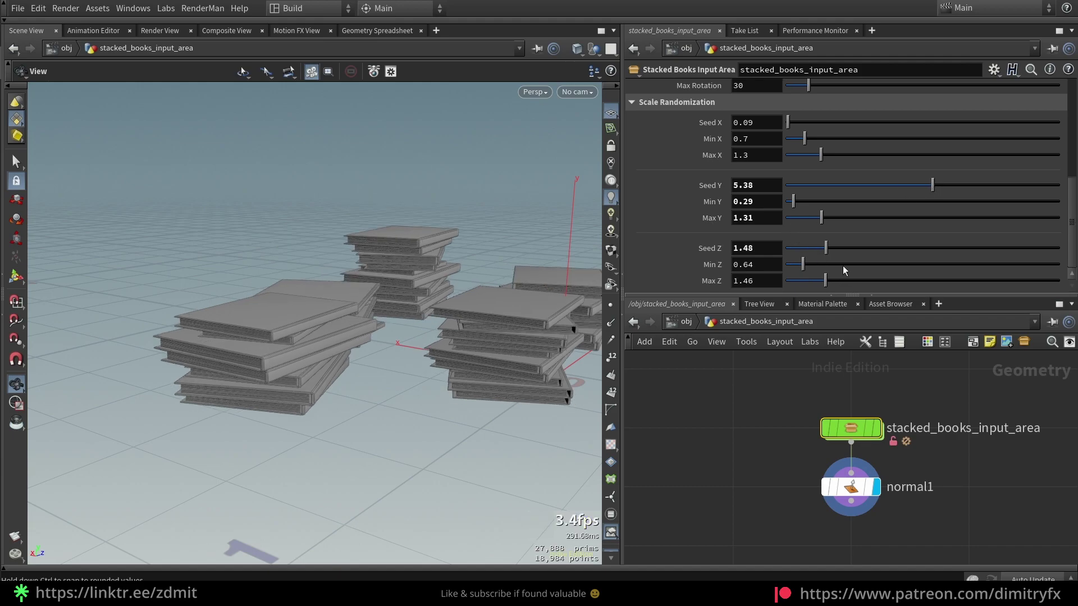
# Step: Widen the X scale randomization to Min X 0.35 and Max X 1.95
pyautogui.moveTo(822, 155); pyautogui.dragTo(794, 138)
pyautogui.moveTo(359, 309); pyautogui.dragTo(486, 328)
pyautogui.moveTo(486, 327); pyautogui.dragTo(416, 308, button='middle')
# Step: Reset the modified scale randomization values to defaults: Min X 0.7, Max X 1.3, Seed Y 1.27, Min Y 0.68, Max Y 1.3, Seed Z 0.53
pyautogui.keyDown('ctrl'); pyautogui.middleClick(751, 203); pyautogui.keyUp('ctrl')
pyautogui.keyDown('ctrl'); pyautogui.middleClick(751, 218); pyautogui.keyUp('ctrl')
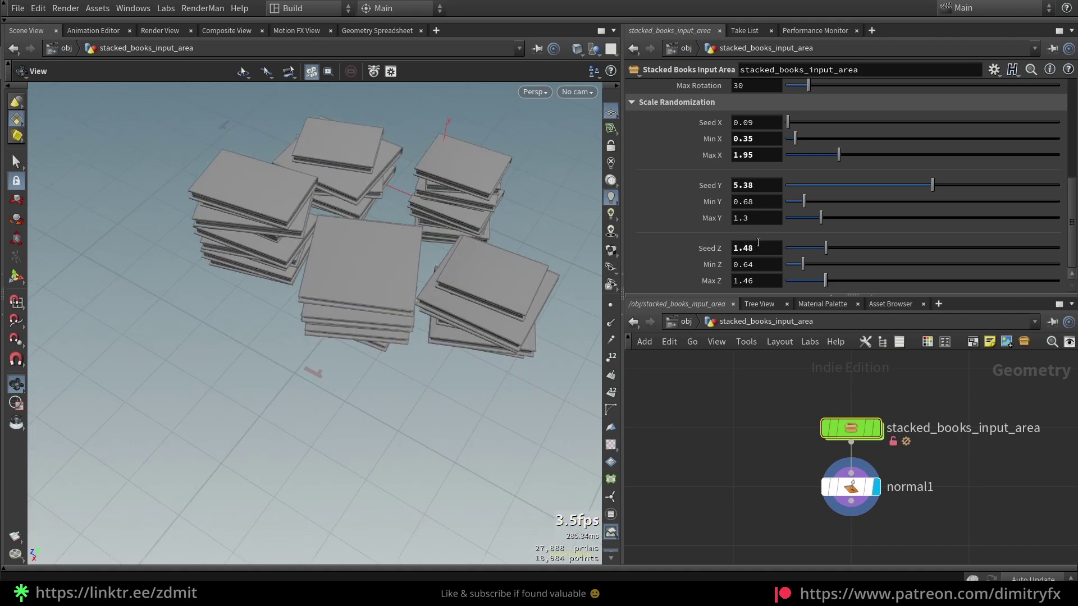
pyautogui.keyDown('ctrl'); pyautogui.middleClick(751, 186); pyautogui.keyUp('ctrl')
pyautogui.keyDown('ctrl'); pyautogui.middleClick(752, 246); pyautogui.keyUp('ctrl')
pyautogui.keyDown('ctrl'); pyautogui.middleClick(750, 155); pyautogui.keyUp('ctrl')
pyautogui.keyDown('ctrl'); pyautogui.middleClick(750, 139); pyautogui.keyUp('ctrl')
pyautogui.moveTo(467, 276); pyautogui.dragTo(449, 230)
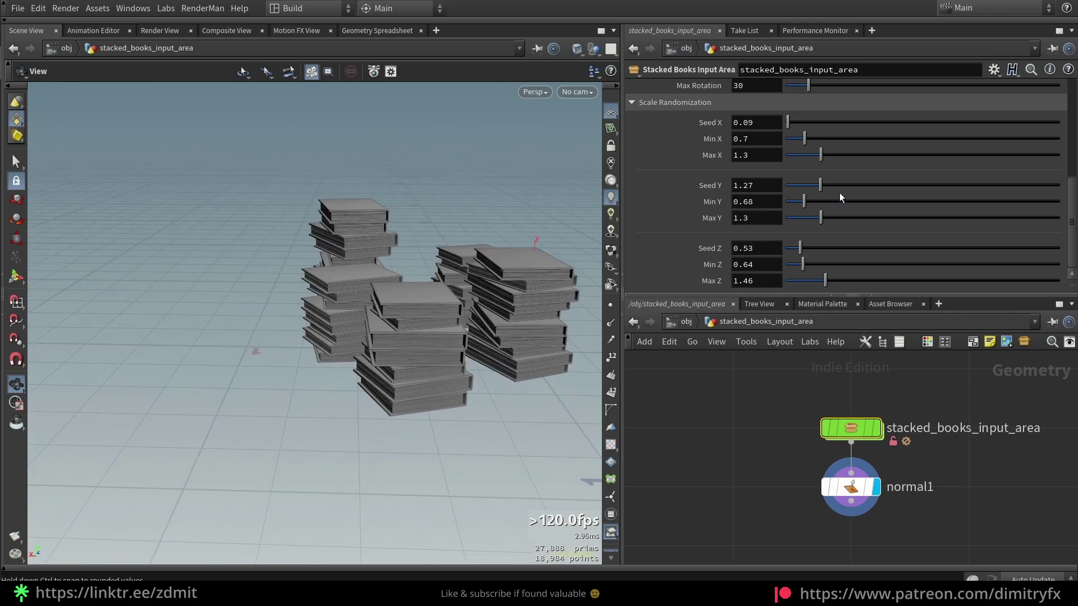
# Step: Vary the books' thickness by adjusting the Y scale randomization
pyautogui.moveTo(796, 203); pyautogui.dragTo(814, 188)
pyautogui.moveTo(429, 244); pyautogui.dragTo(514, 277)
pyautogui.scroll(7, 713, 165)
pyautogui.scroll(-1, 690, 251)
pyautogui.scroll(5, 684, 225)
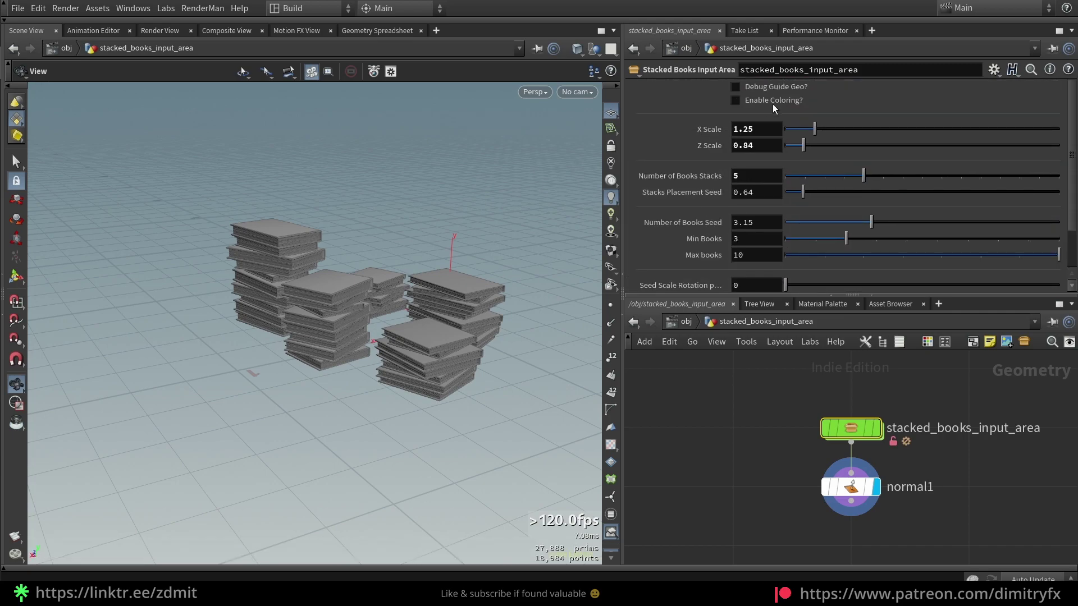
# Step: Enable coloring for the book stacks
pyautogui.click(775, 100)
pyautogui.moveTo(423, 253); pyautogui.dragTo(298, 349)
pyautogui.scroll(-3, 705, 230)
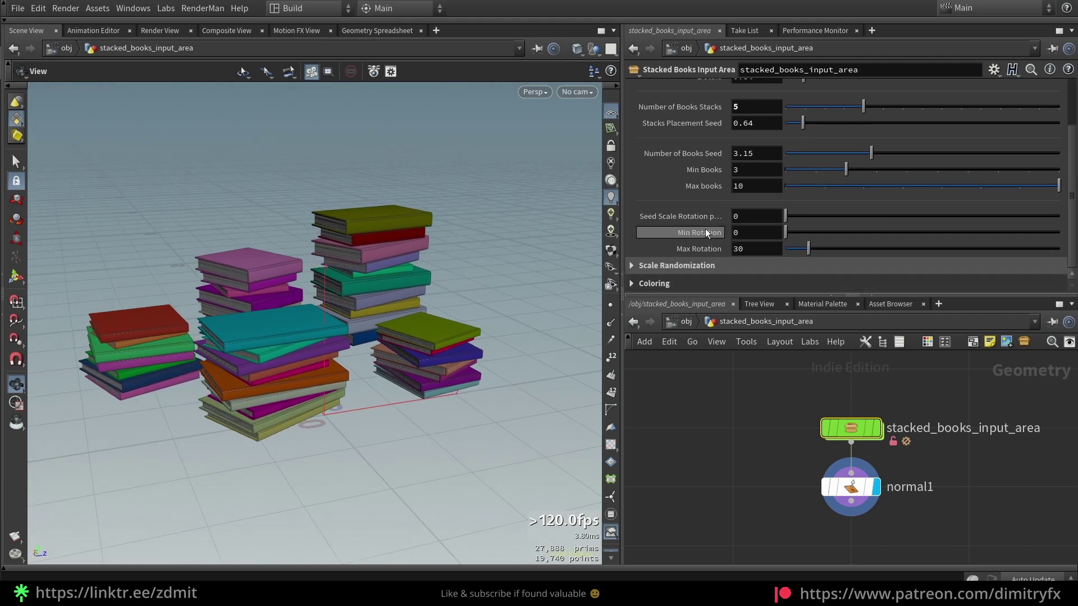
# Step: Expand the Coloring settings and set the Global RGB seed to 6.28
pyautogui.click(659, 284)
pyautogui.moveTo(903, 232); pyautogui.dragTo(957, 238)
pyautogui.moveTo(499, 280); pyautogui.dragTo(383, 298)
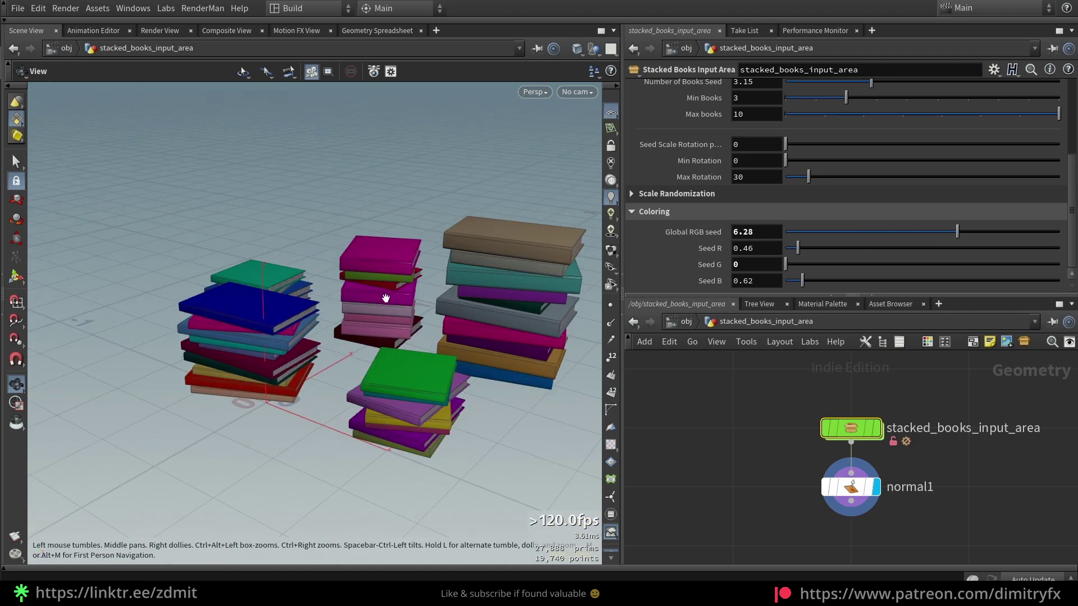
# Step: Set the Coloring values Seed R and Seed B to 0
pyautogui.moveTo(465, 317); pyautogui.dragTo(452, 309, button='middle')
pyautogui.moveTo(797, 249); pyautogui.dragTo(783, 284)
pyautogui.moveTo(527, 357); pyautogui.dragTo(379, 344)
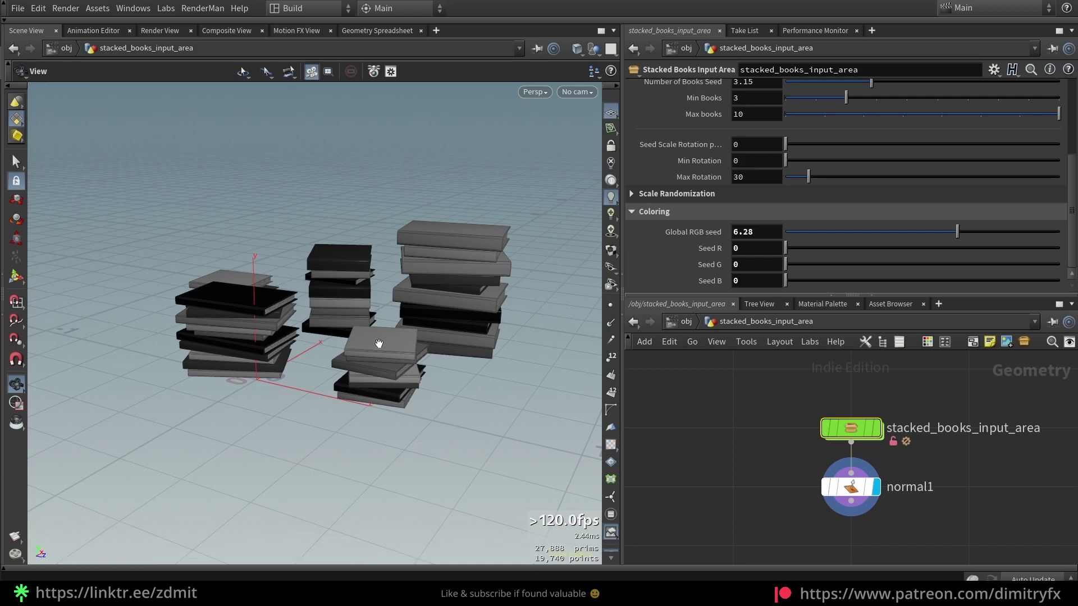
# Step: Set the Coloring values Seed G to 0.16, Seed B to 0.45 and Global RGB seed to 1.56
pyautogui.moveTo(788, 250)
pyautogui.mouseDown()
pyautogui.moveTo(783, 265)
pyautogui.moveTo(803, 280)
pyautogui.moveTo(793, 279)
pyautogui.moveTo(802, 249)
pyautogui.moveTo(784, 252)
pyautogui.moveTo(797, 282)
pyautogui.moveTo(791, 268)
pyautogui.mouseUp()
pyautogui.click(794, 266)
pyautogui.moveTo(874, 231); pyautogui.dragTo(829, 233)
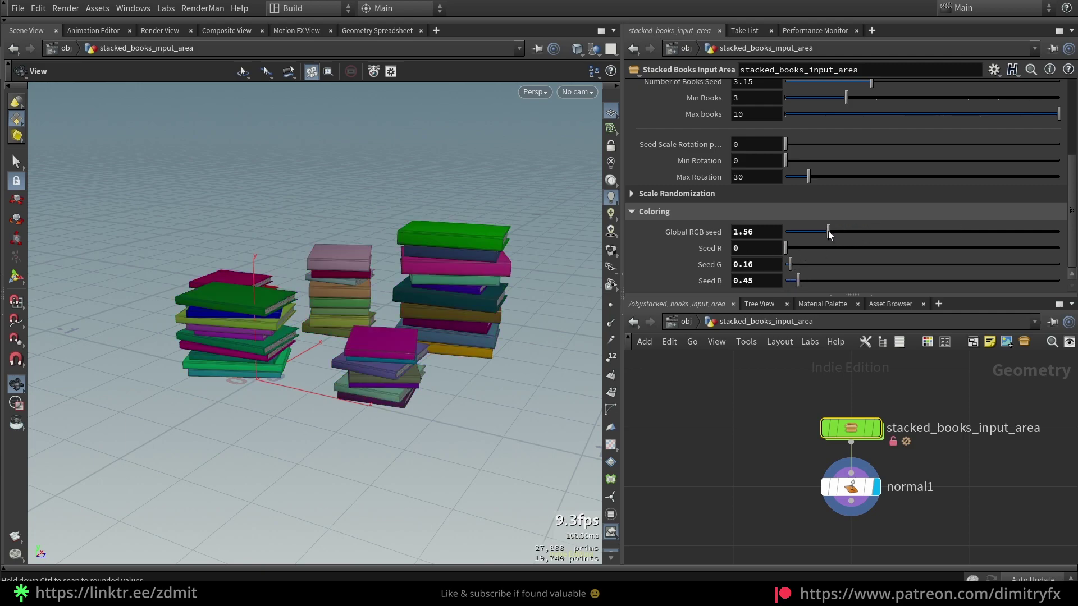
# Step: Set the Number of Books Stacks to 7 and the Stacks Placement Seed to 1.23
pyautogui.moveTo(393, 281); pyautogui.dragTo(498, 320)
pyautogui.scroll(-2, 498, 320)
pyautogui.scroll(3, 844, 137)
pyautogui.moveTo(757, 122); pyautogui.dragTo(696, 107)
pyautogui.click(720, 104)
pyautogui.write('7')
pyautogui.press('Return')
pyautogui.moveTo(531, 197); pyautogui.dragTo(347, 270)
pyautogui.scroll(1, 876, 179)
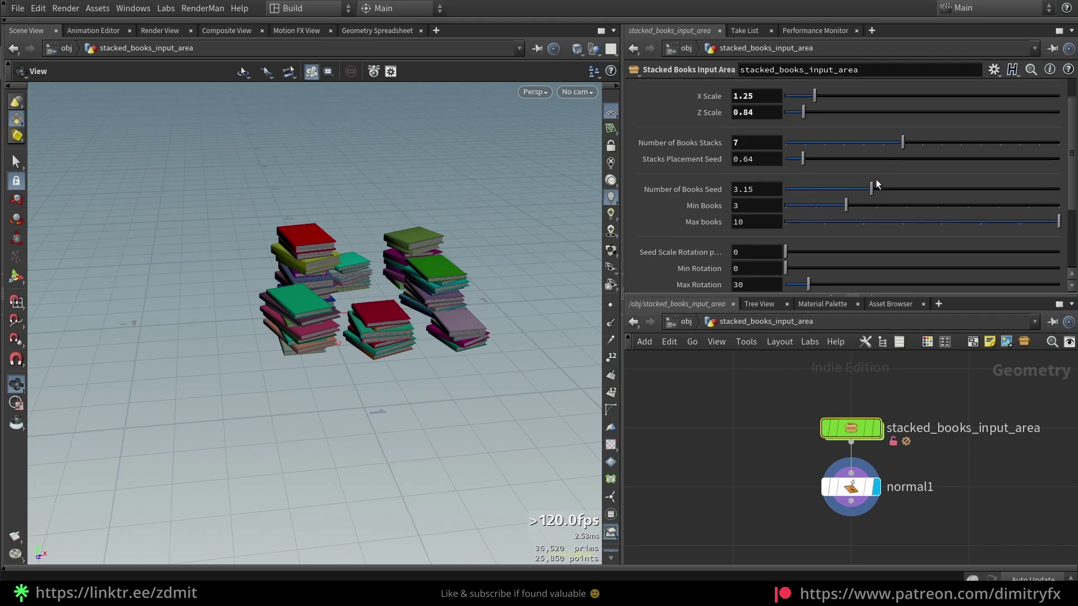
pyautogui.moveTo(819, 157); pyautogui.dragTo(795, 162)
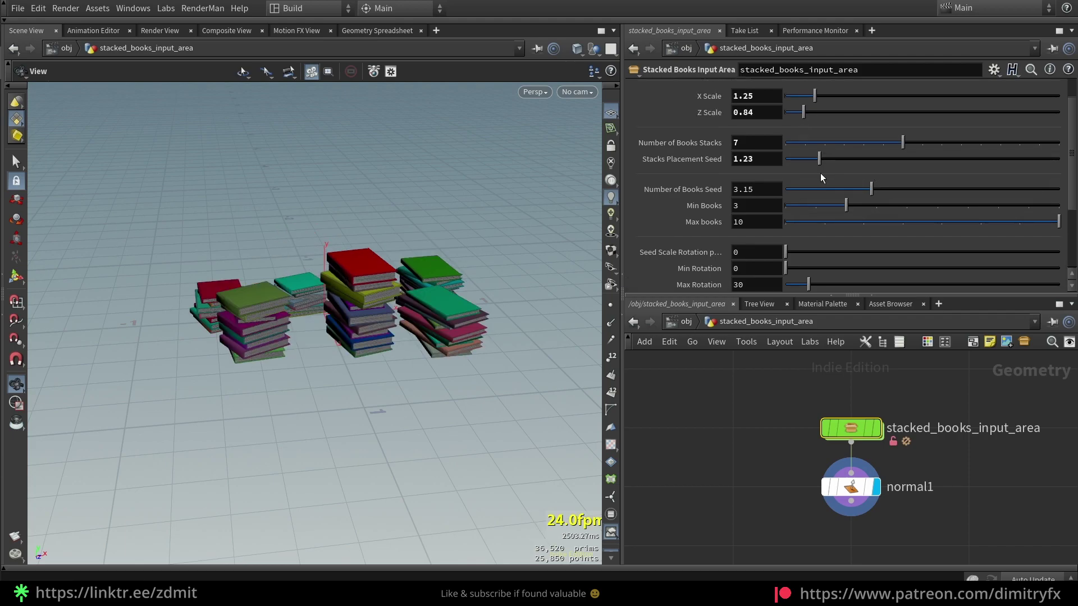
# Step: Set X Scale to 1.05, Z Scale to 1.07, Stacks Placement Seed to 0.76 and Number of Books Seed to 1.83
pyautogui.moveTo(839, 193); pyautogui.dragTo(821, 187)
pyautogui.click(789, 161)
pyautogui.moveTo(444, 253); pyautogui.dragTo(444, 348)
pyautogui.scroll(1, 853, 130)
pyautogui.click(791, 85)
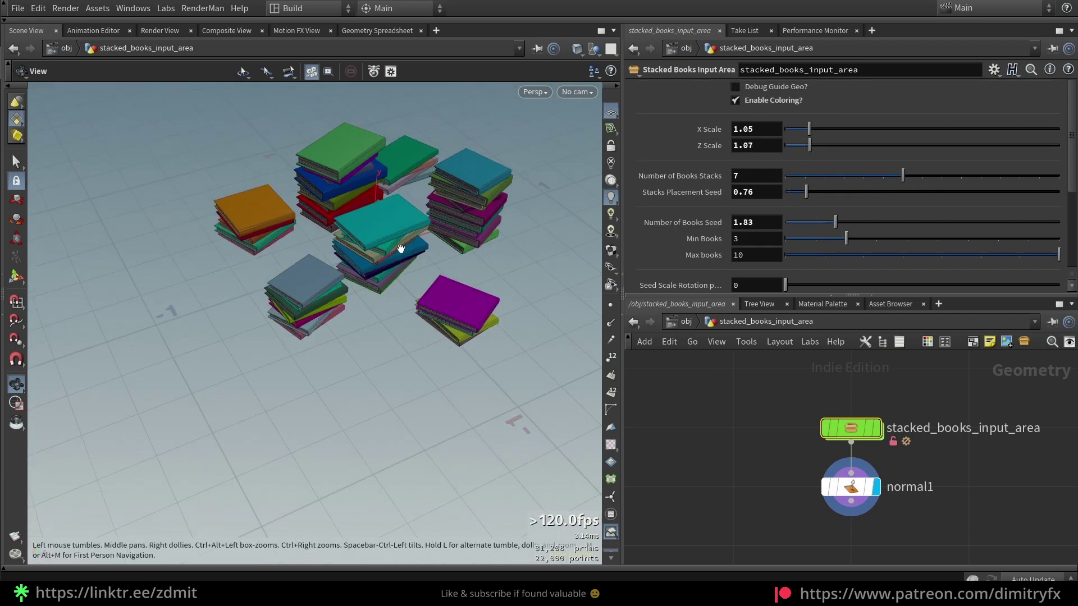
pyautogui.moveTo(432, 195); pyautogui.dragTo(443, 181)
pyautogui.moveTo(443, 181); pyautogui.dragTo(432, 191, button='middle')
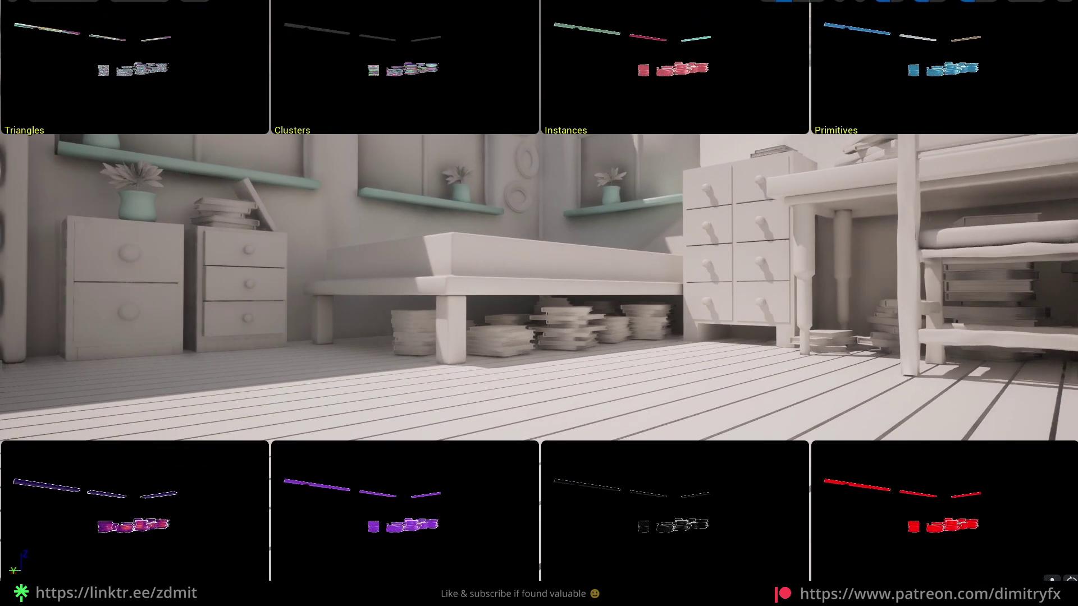
# Step: In the Unreal Engine room scene, examine the book stacks under the bed from several angles in the Nanite overview
pyautogui.moveTo(493, 252)
pyautogui.mouseDown(button='right')
pyautogui.moveTo(506, 252)
pyautogui.moveTo(493, 252)
pyautogui.mouseUp(button='right')
pyautogui.press('w')
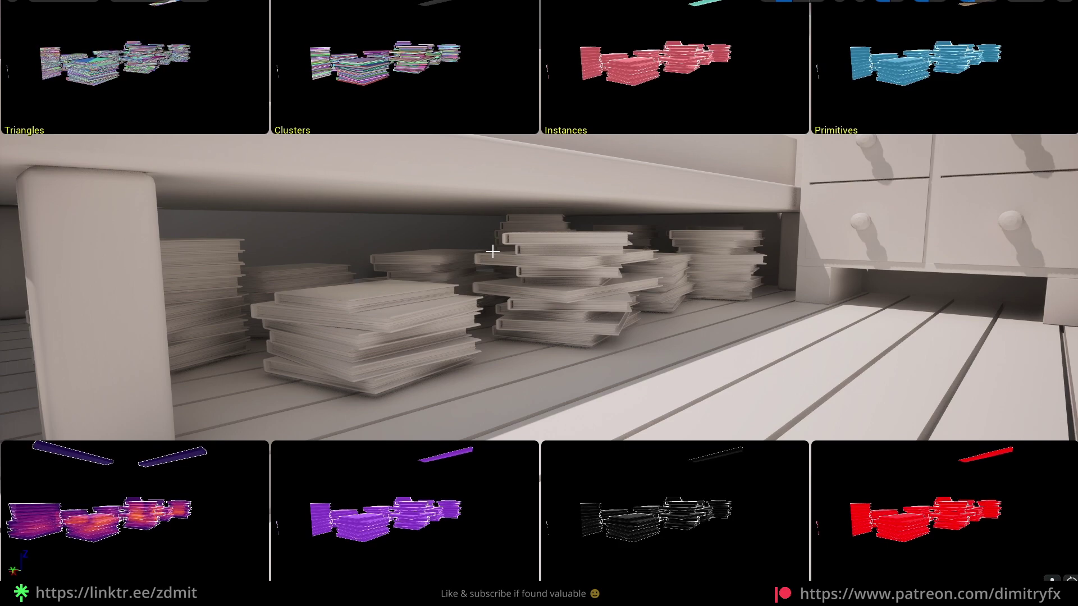
pyautogui.moveTo(605, 289); pyautogui.dragTo(605, 290, button='right')
pyautogui.moveTo(642, 279); pyautogui.dragTo(601, 273, button='right')
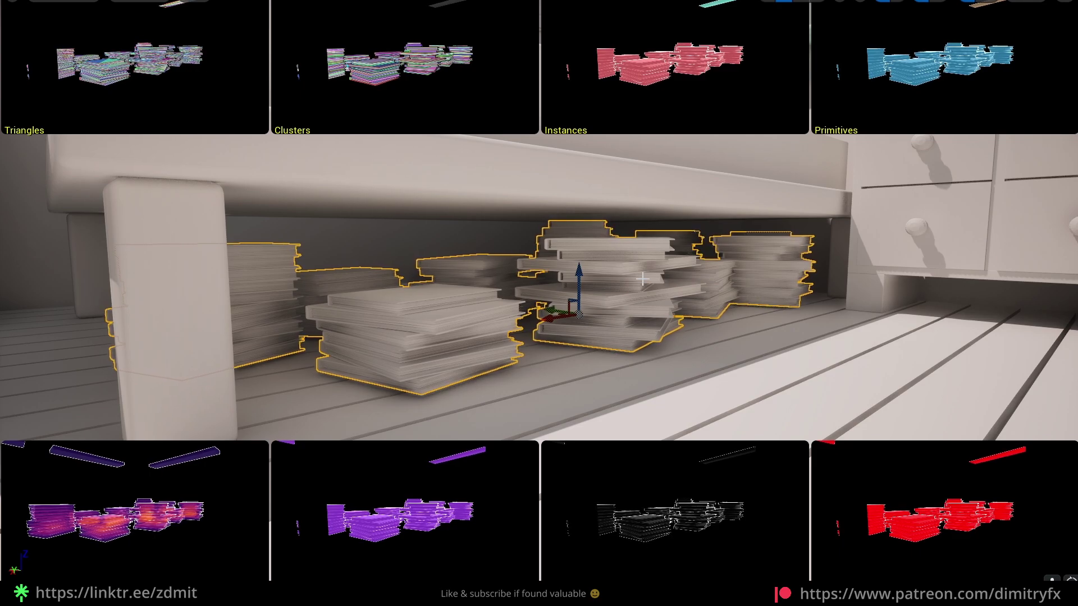
pyautogui.moveTo(643, 278); pyautogui.dragTo(595, 267, button='right')
pyautogui.press('a')
pyautogui.press('d')
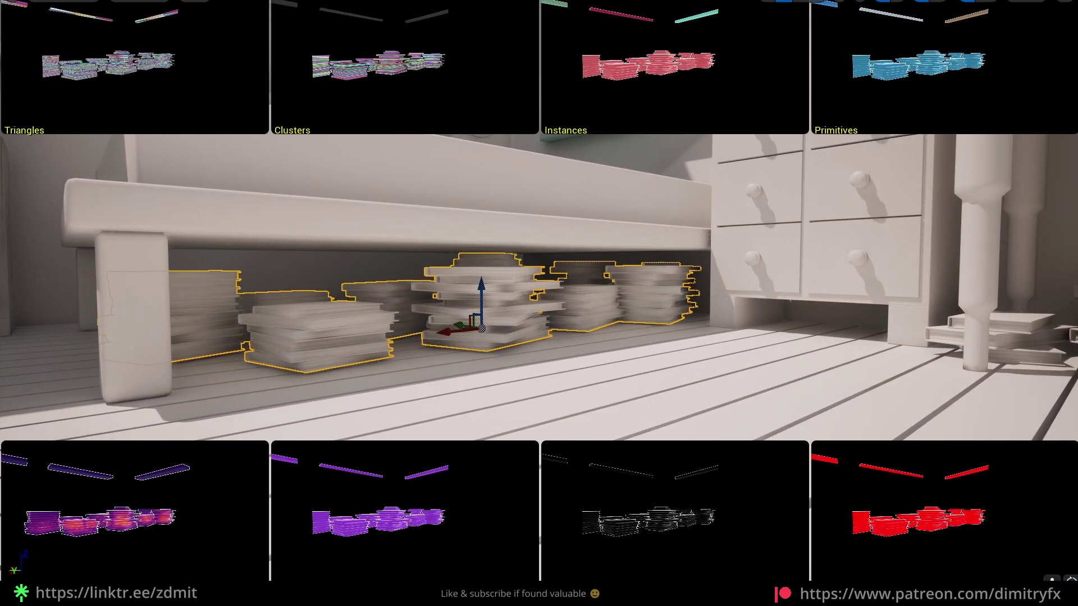
pyautogui.press('f')
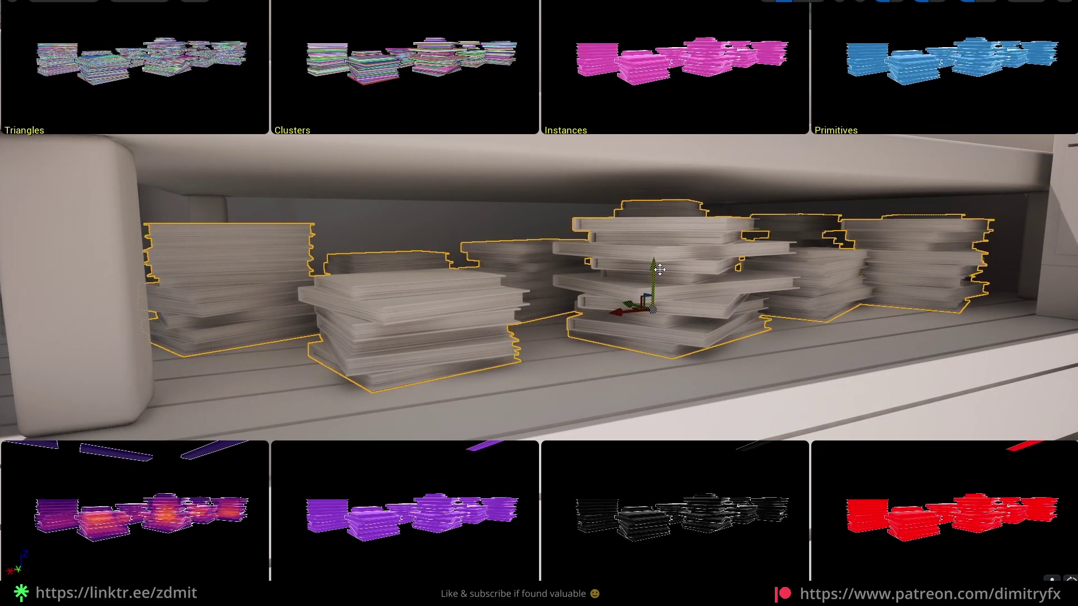
# Step: Change the viewport's Nanite visualization to Triangles and inspect the book stacks
pyautogui.click(158, 5)
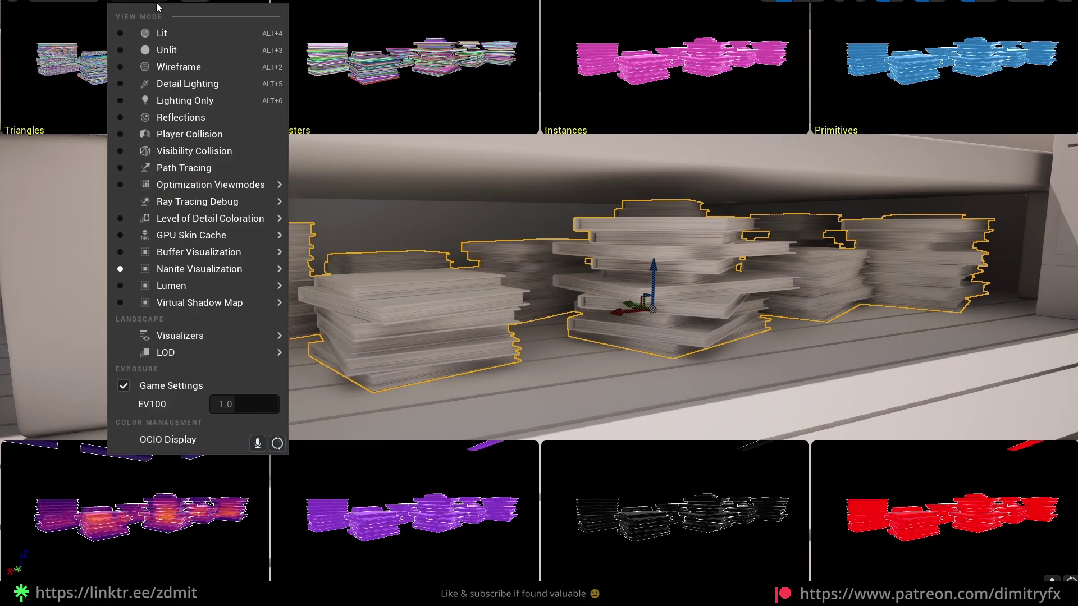
pyautogui.moveTo(224, 269)
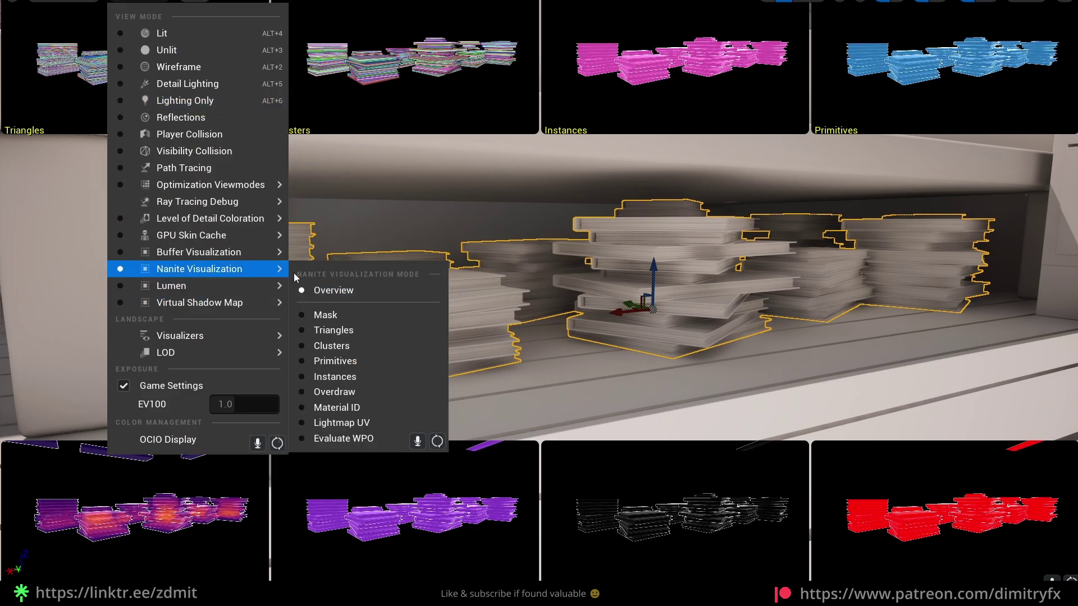
pyautogui.click(352, 330)
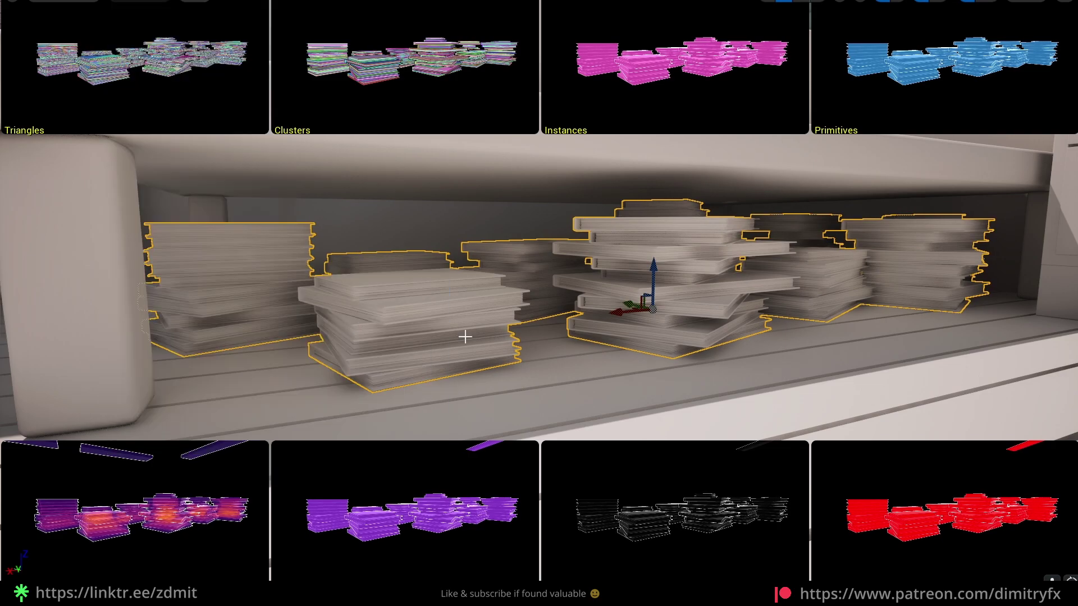
pyautogui.moveTo(191, 77)
pyautogui.mouseDown(button='right')
pyautogui.moveTo(168, 59)
pyautogui.moveTo(191, 77)
pyautogui.mouseUp(button='right')
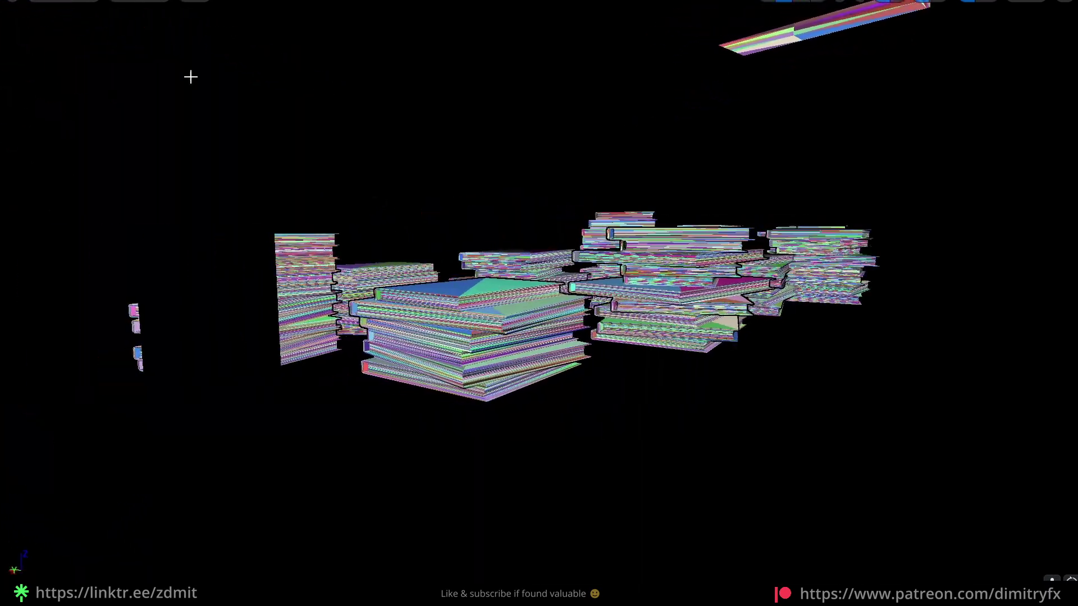
# Step: Return the Nanite visualization to Overview and look over the book stacks again
pyautogui.click(151, 2)
pyautogui.moveTo(214, 266)
pyautogui.click(333, 289)
pyautogui.moveTo(556, 293); pyautogui.dragTo(527, 293, button='right')
pyautogui.press('Escape')
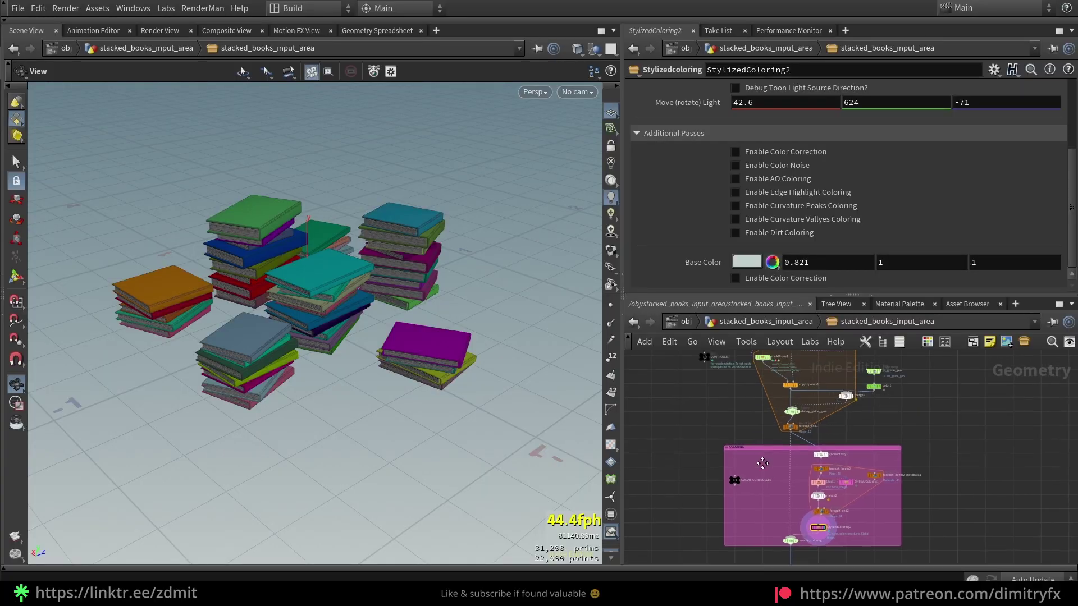
# Step: In Houdini, examine the asset's internal node network, highlighting the stacking loop and the nodes in the COLORING box
pyautogui.scroll(-3, 729, 410)
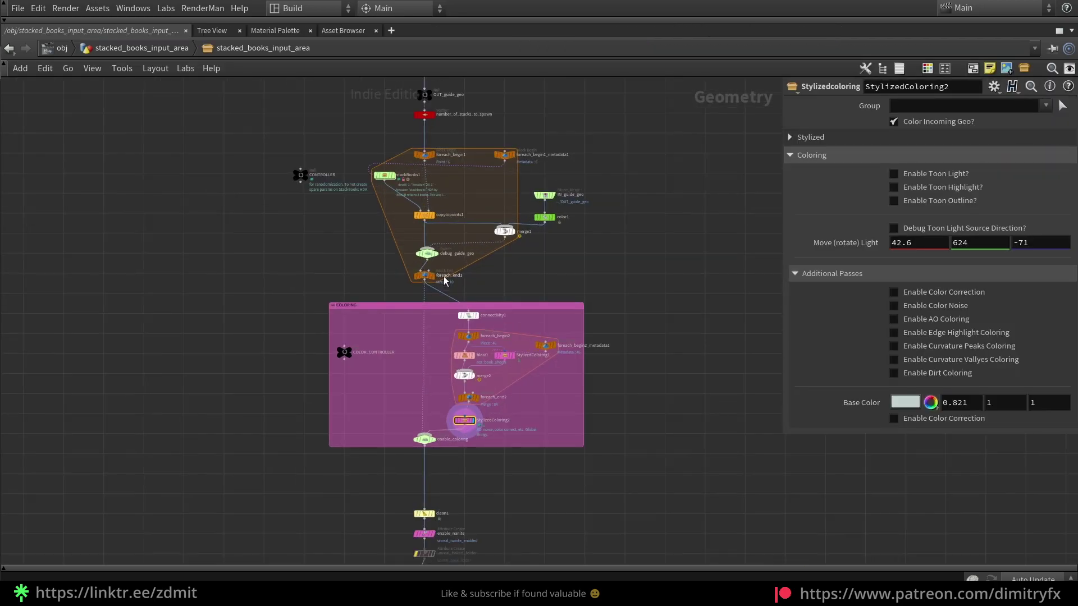
pyautogui.scroll(1, 444, 280)
pyautogui.scroll(-4, 628, 304)
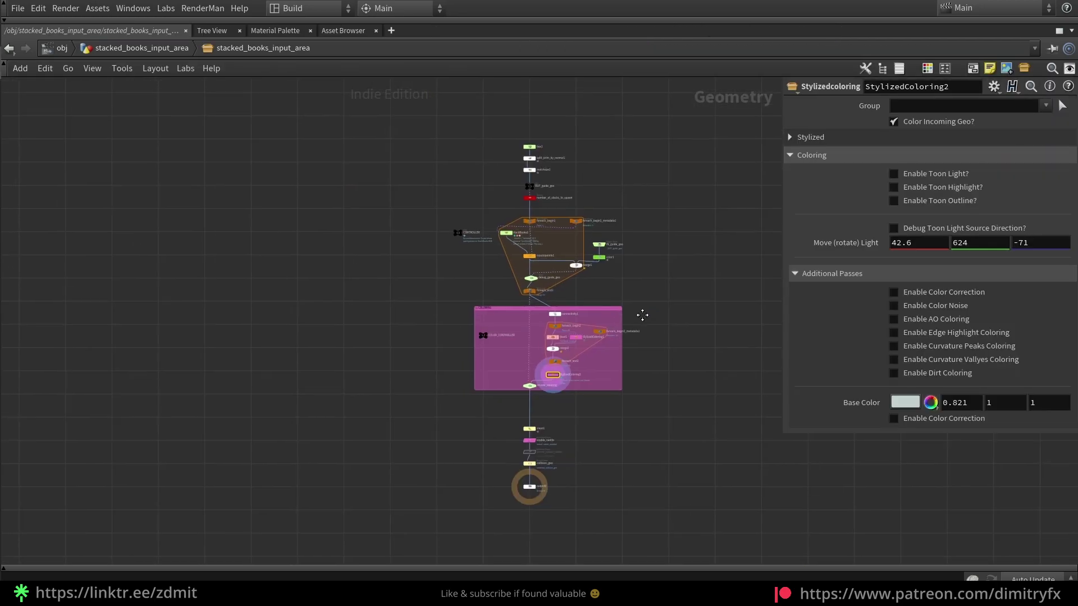
pyautogui.moveTo(639, 313); pyautogui.dragTo(645, 324, button='middle')
pyautogui.scroll(1, 635, 316)
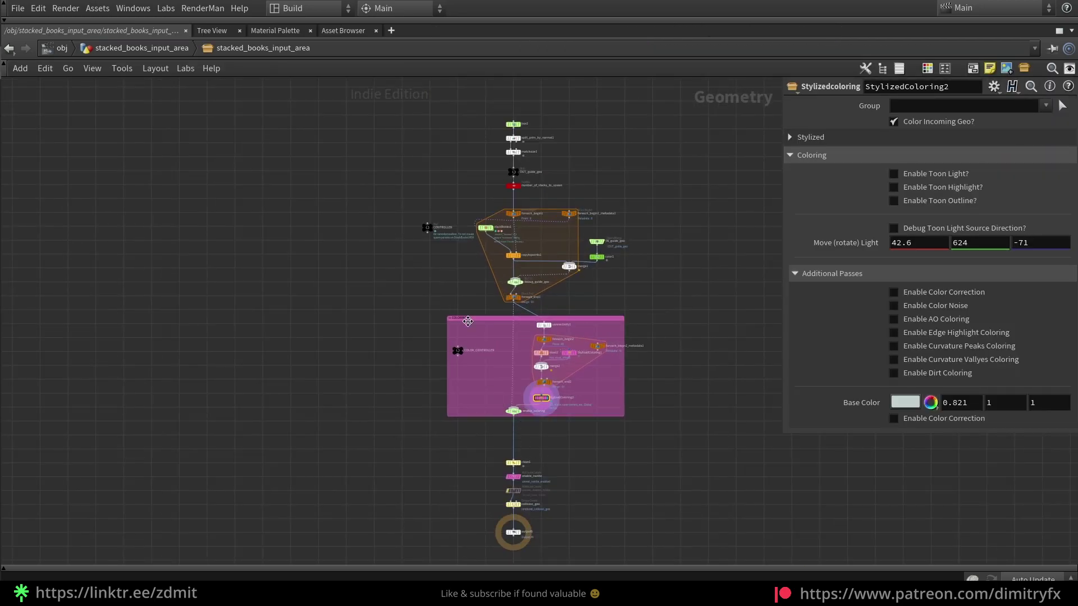
pyautogui.moveTo(364, 175); pyautogui.dragTo(644, 320)
pyautogui.moveTo(661, 434); pyautogui.dragTo(361, 314)
pyautogui.click(688, 414)
pyautogui.moveTo(720, 457); pyautogui.dragTo(306, 309)
pyautogui.hotkey('ctrl', 'b')
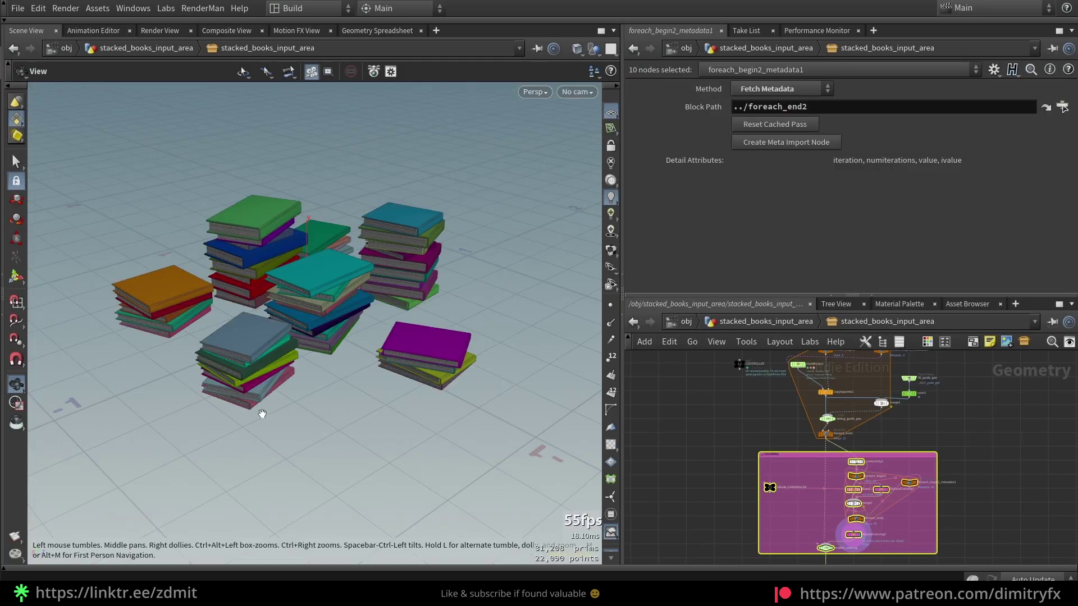
# Step: Return to the stacked_books_input_area parameters and set the Number of Books Seed to 1.73
pyautogui.click(739, 322)
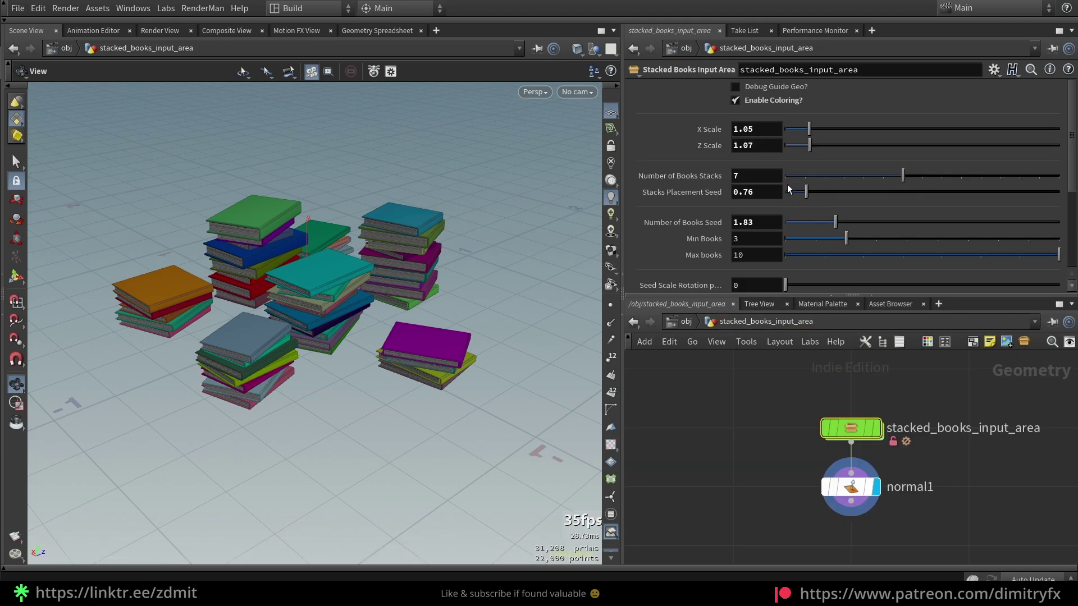
pyautogui.scroll(-2, 803, 242)
pyautogui.moveTo(797, 249); pyautogui.dragTo(868, 250)
pyautogui.hotkey('ctrl', 'z')
pyautogui.scroll(-3, 807, 253)
# Step: Open the asset's network and examine the COLORING section and the foreach loop nodes that stack the books
pyautogui.doubleClick(851, 428)
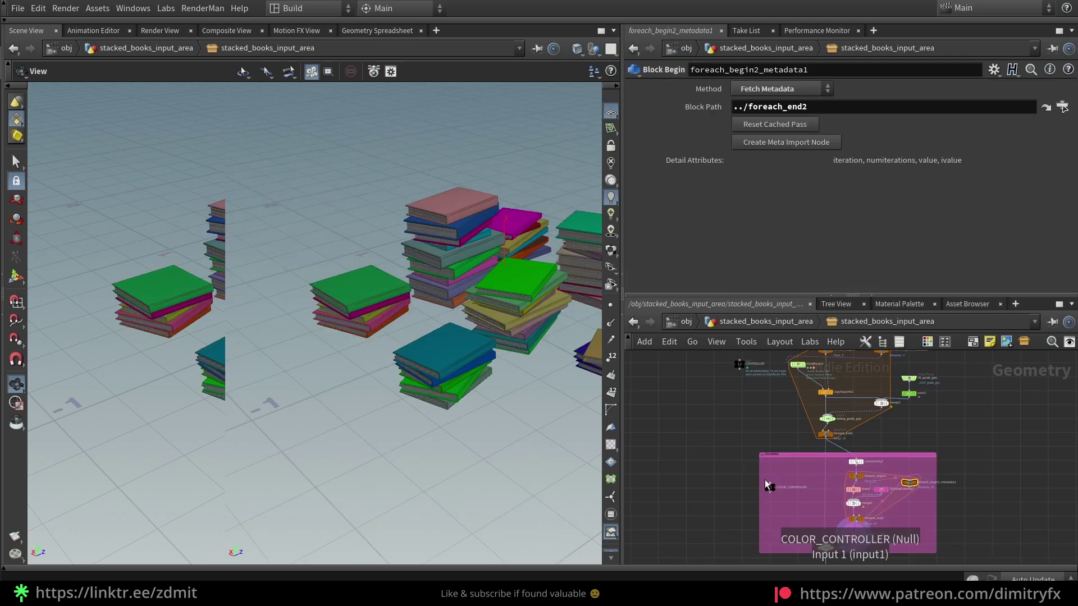
pyautogui.hotkey('ctrl', 'b')
pyautogui.scroll(3, 620, 383)
pyautogui.moveTo(414, 275); pyautogui.dragTo(643, 442)
pyautogui.scroll(-3, 649, 342)
pyautogui.scroll(3, 484, 279)
pyautogui.moveTo(345, 187); pyautogui.dragTo(766, 330)
pyautogui.hotkey('ctrl', 'b')
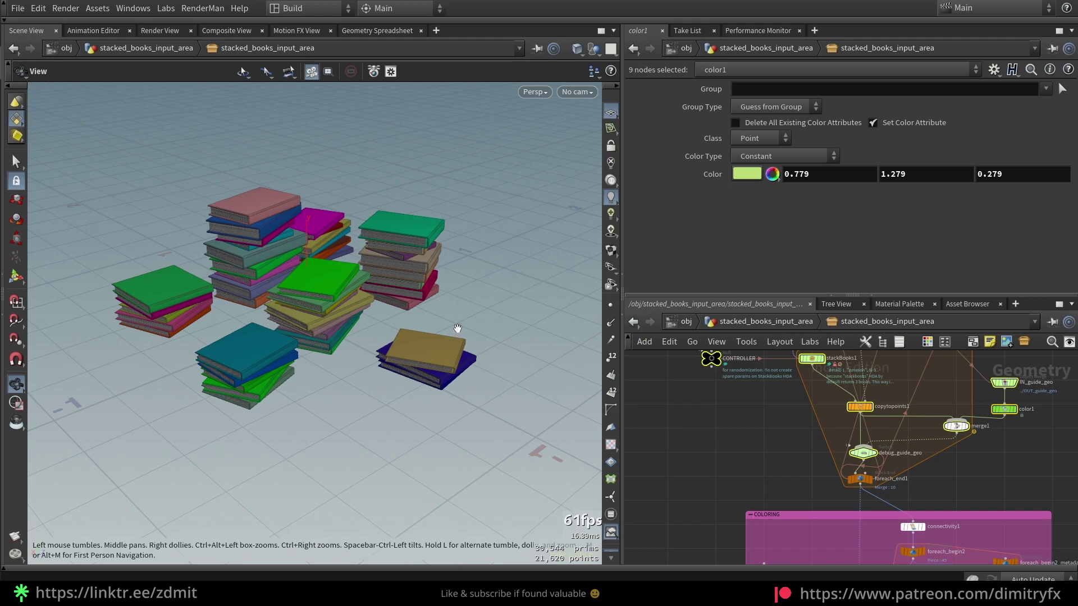
pyautogui.moveTo(377, 307); pyautogui.dragTo(365, 281)
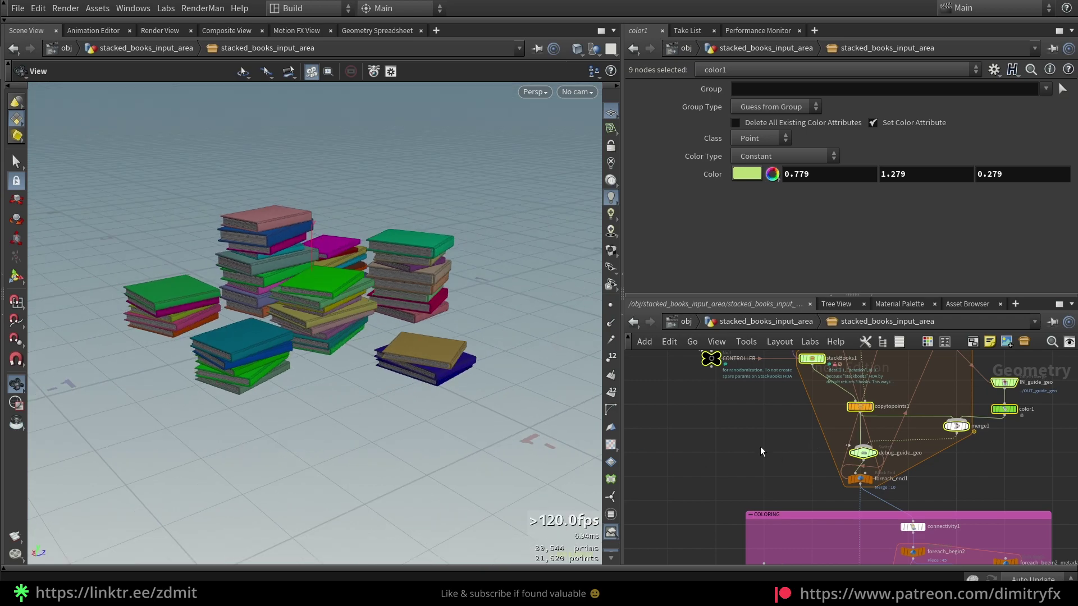
# Step: Examine the guide geometry nodes that feed the stacking loop in the asset's network
pyautogui.hotkey('ctrl', 'b')
pyautogui.moveTo(484, 178); pyautogui.dragTo(468, 260, button='middle')
pyautogui.click(456, 209)
pyautogui.moveTo(456, 209); pyautogui.dragTo(463, 248, button='middle')
pyautogui.hotkey('ctrl', 'b')
pyautogui.scroll(-2, 786, 399)
pyautogui.moveTo(786, 396); pyautogui.dragTo(759, 431, button='middle')
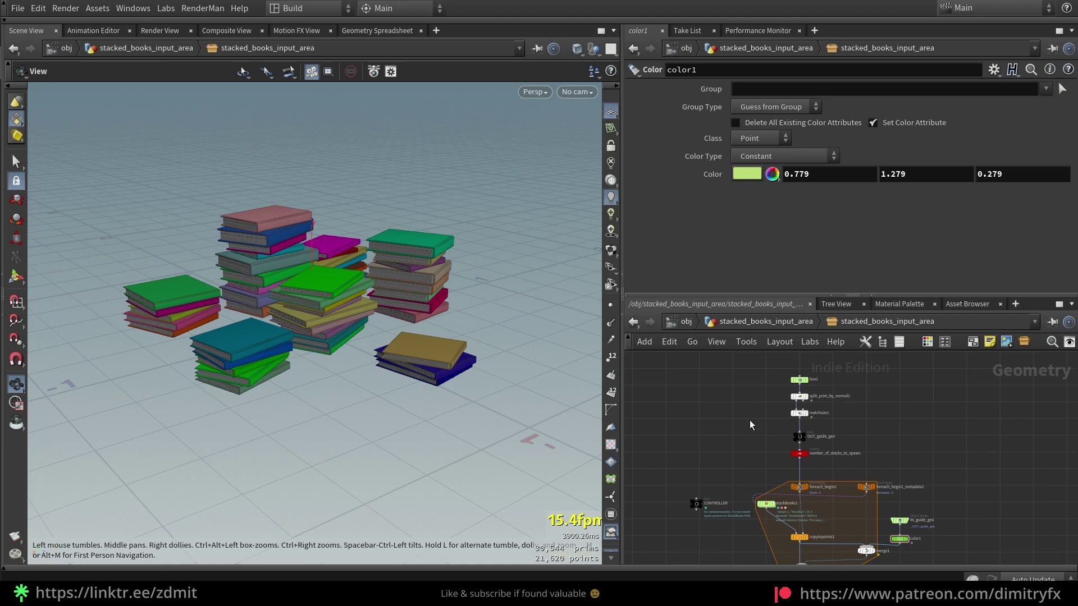
# Step: Return to the asset's parameters, disable coloring and enable Debug Guide Geo to display the placement area
pyautogui.click(746, 319)
pyautogui.scroll(7, 749, 123)
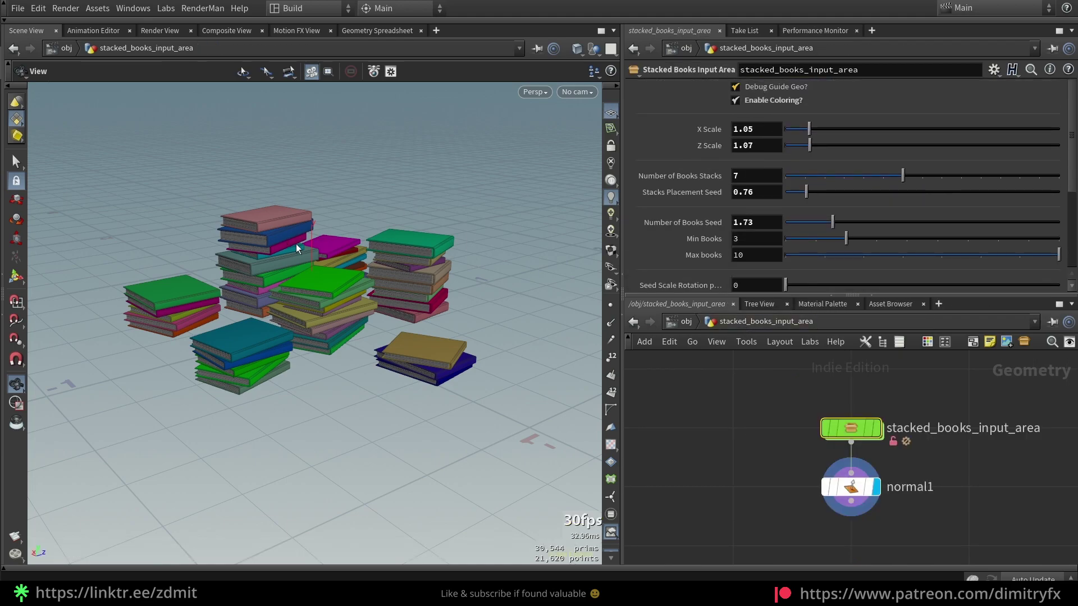
pyautogui.click(736, 100)
pyautogui.click(736, 87)
pyautogui.moveTo(258, 236); pyautogui.dragTo(301, 312)
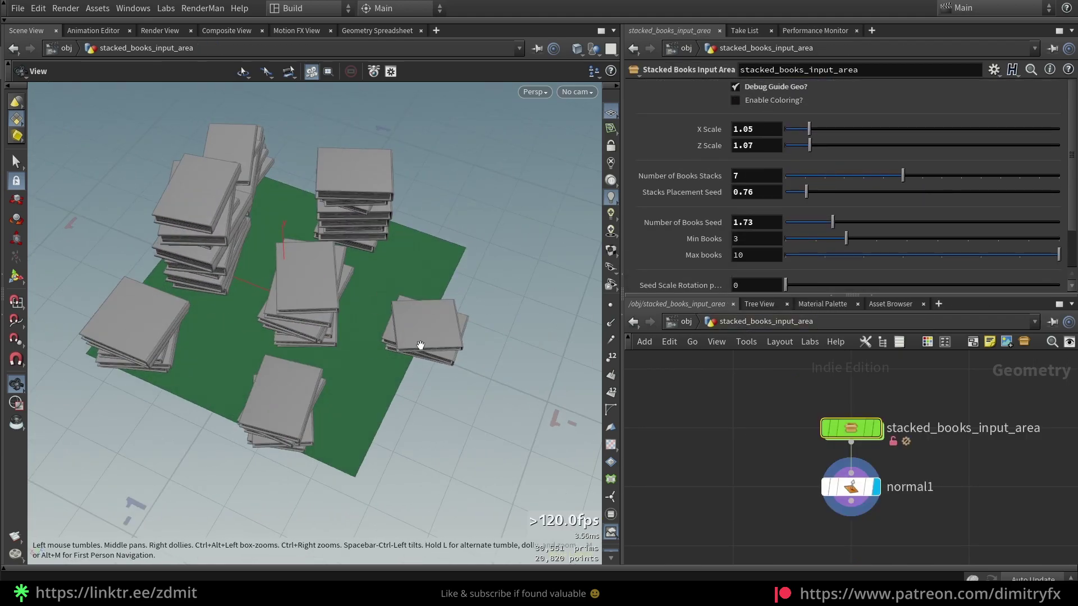
# Step: Adjust the guide area's X Scale and Z Scale, and turn off Debug Guide Geo
pyautogui.click(805, 129)
pyautogui.click(829, 145)
pyautogui.moveTo(801, 146); pyautogui.dragTo(806, 146)
pyautogui.click(787, 87)
# Step: Go back into the asset's network and display box1 followed by split_prim_by_normal1, inspecting both nodes' parameters and geometry
pyautogui.hotkey('alt', 'Left')
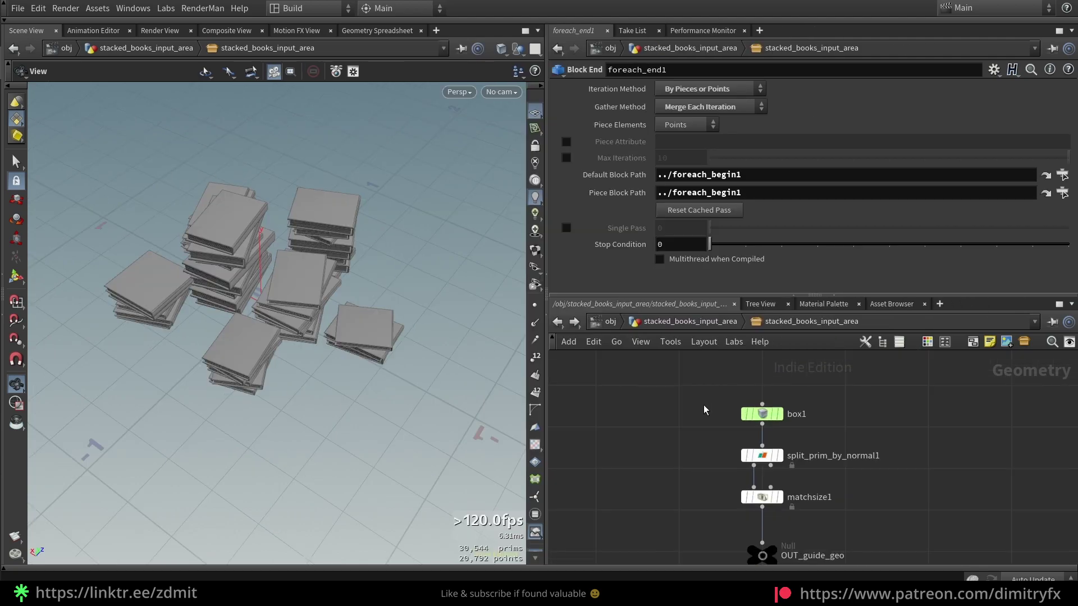
pyautogui.click(779, 413)
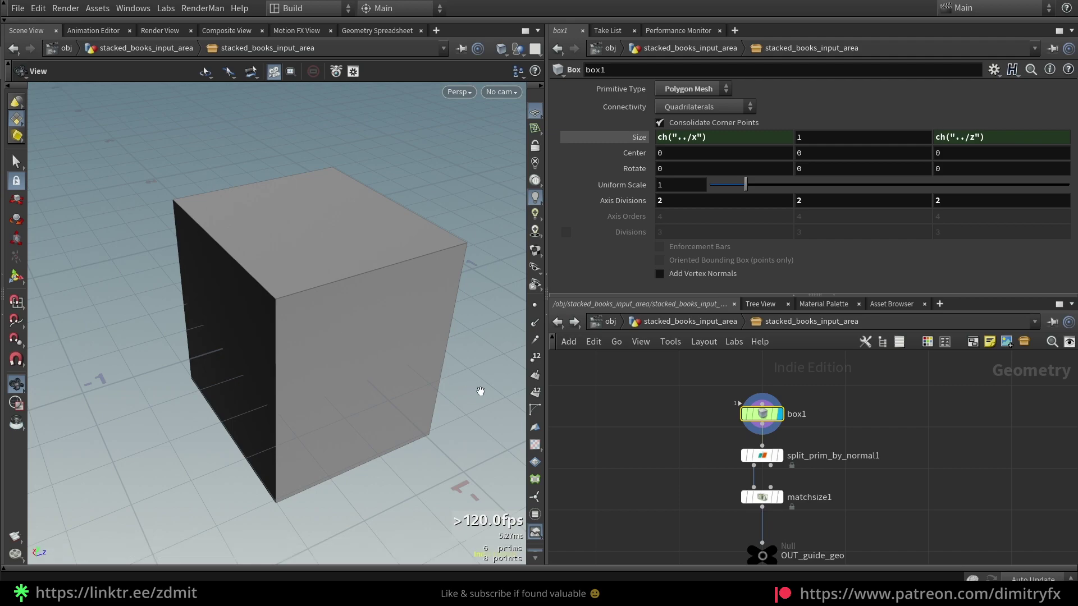
pyautogui.click(778, 459)
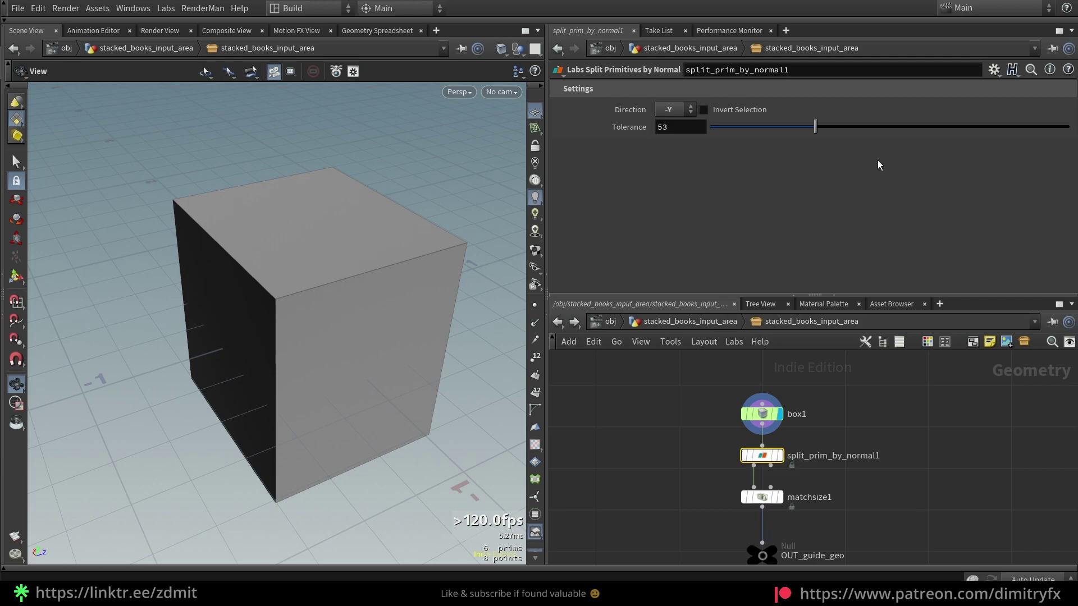
pyautogui.click(780, 455)
pyautogui.moveTo(346, 426); pyautogui.dragTo(344, 394)
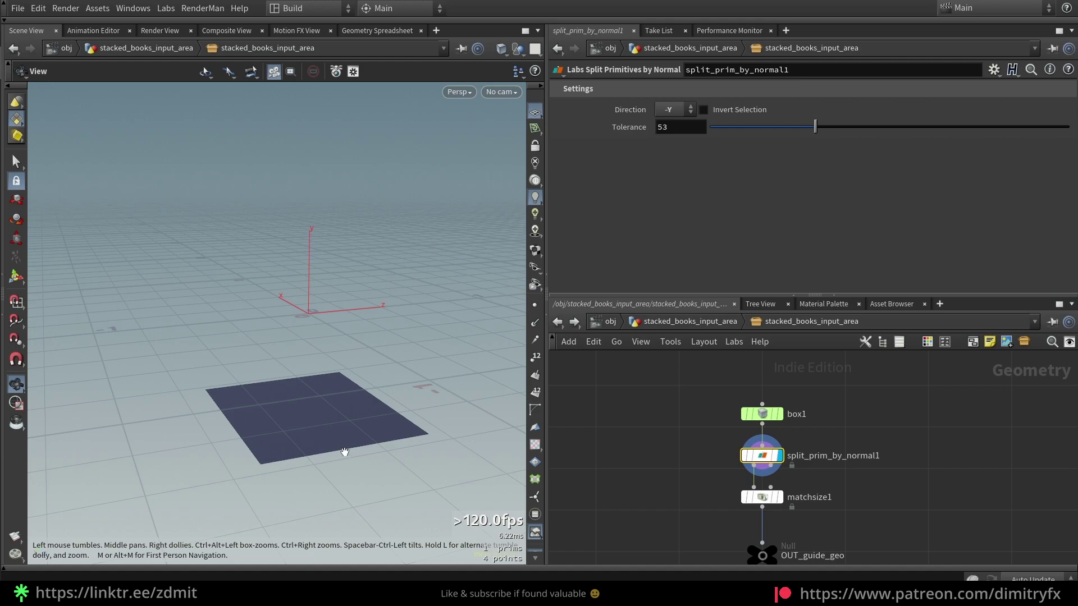
# Step: Compare the geometry of box1 and split_prim_by_normal1 from below and review the split's Direction options, keeping -Y
pyautogui.moveTo(682, 425); pyautogui.dragTo(869, 364)
pyautogui.press('r')
pyautogui.moveTo(343, 432); pyautogui.dragTo(339, 241)
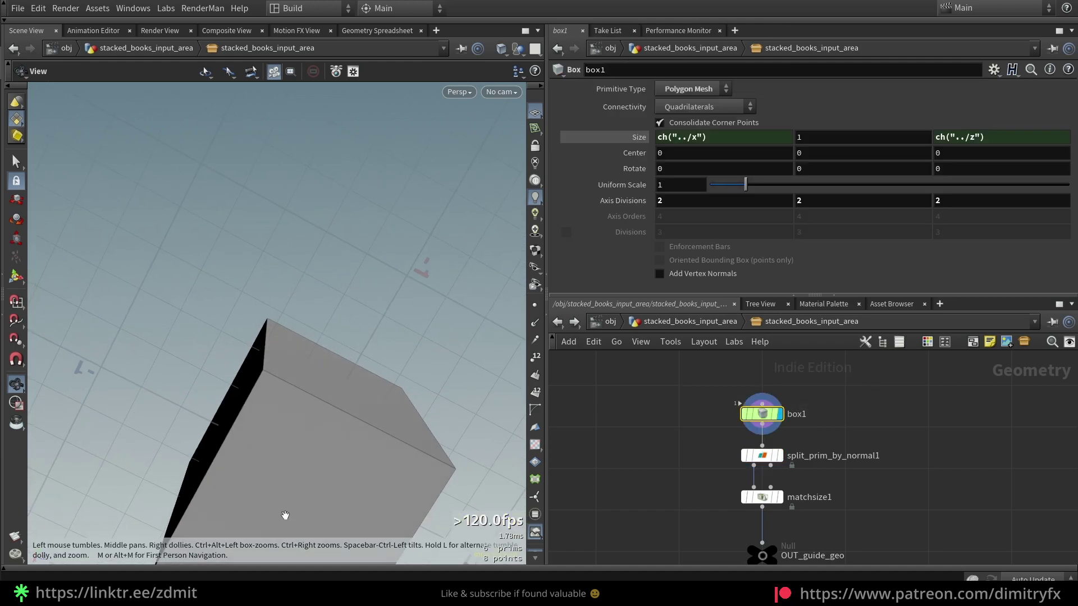
pyautogui.moveTo(286, 509); pyautogui.dragTo(359, 341)
pyautogui.click(761, 456)
pyautogui.press('r')
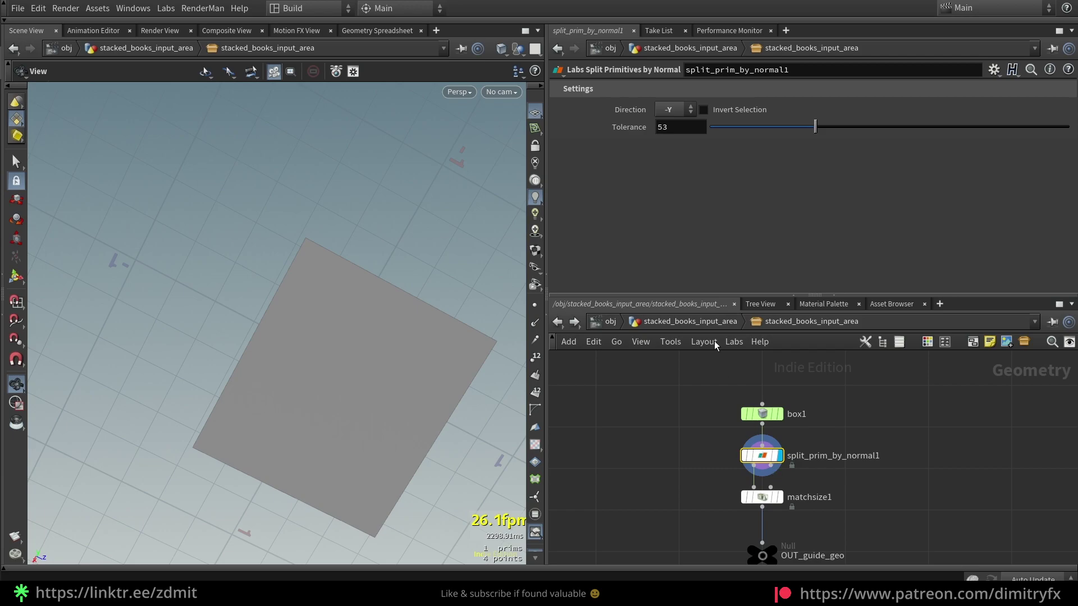
pyautogui.click(677, 116)
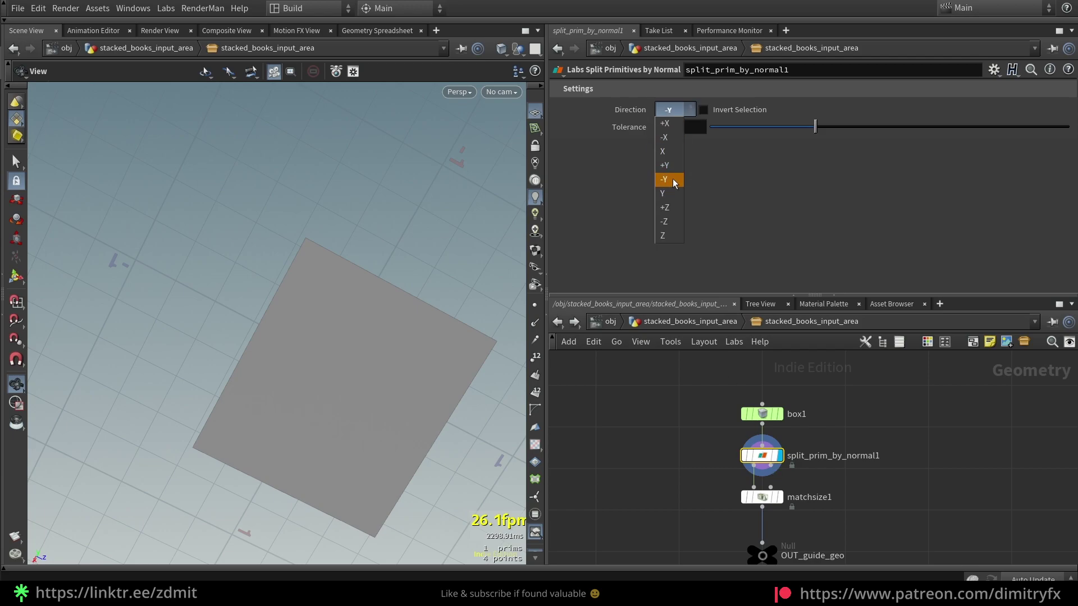
pyautogui.click(672, 181)
# Step: Select and display matchsize1, and inspect the plane's position relative to the origin
pyautogui.click(761, 499)
pyautogui.moveTo(387, 343); pyautogui.dragTo(394, 448)
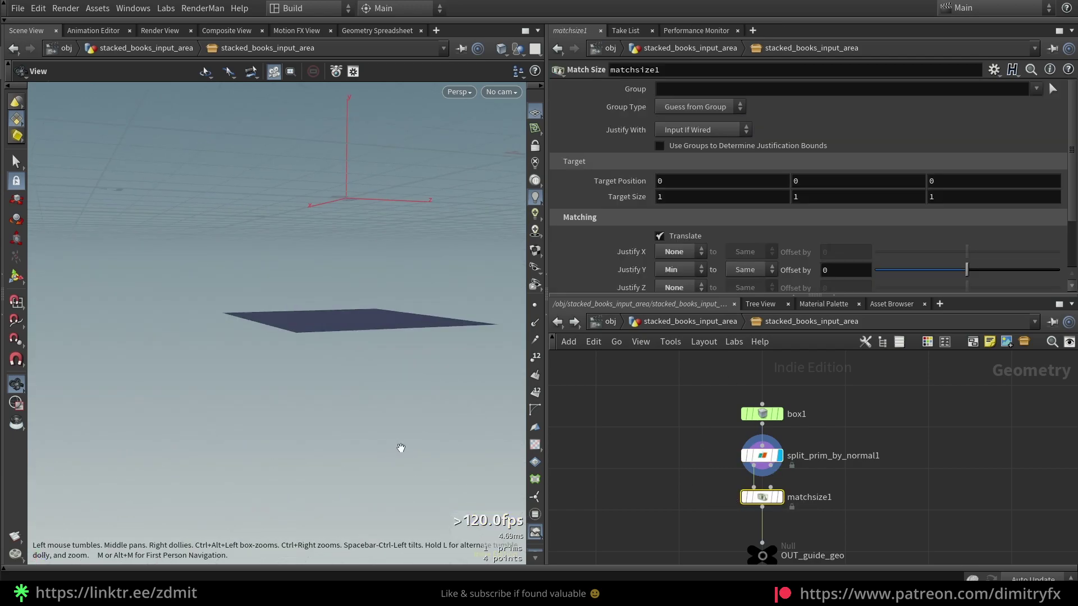
pyautogui.click(780, 498)
pyautogui.moveTo(350, 278); pyautogui.dragTo(467, 352)
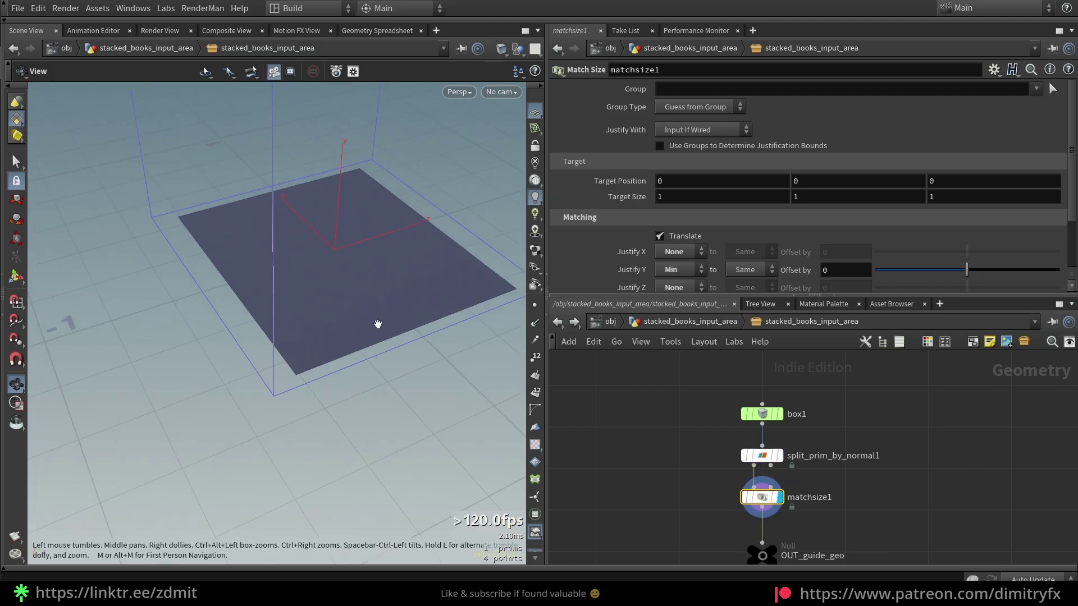
# Step: Review matchsize1's Justify X, Y and Z options, keeping Justify Y at Min and the other two at None
pyautogui.scroll(-1, 746, 264)
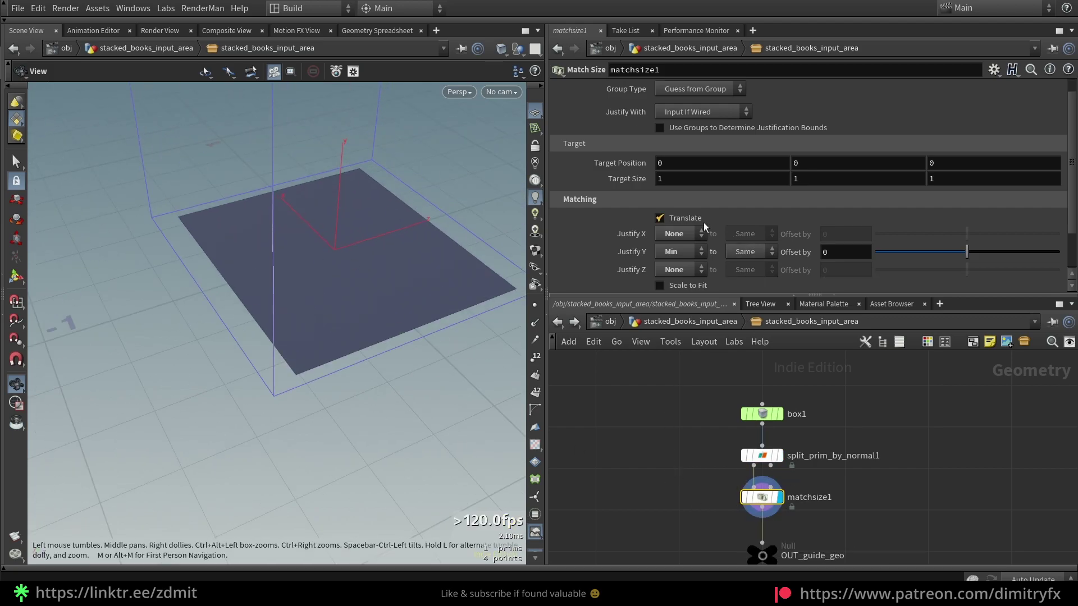
pyautogui.click(685, 254)
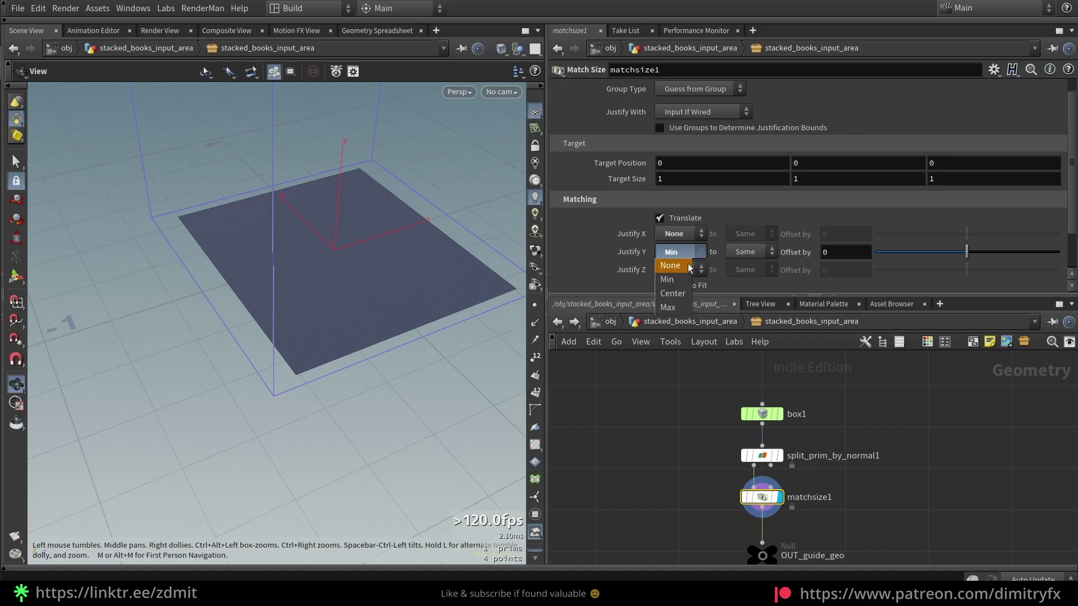
pyautogui.click(682, 282)
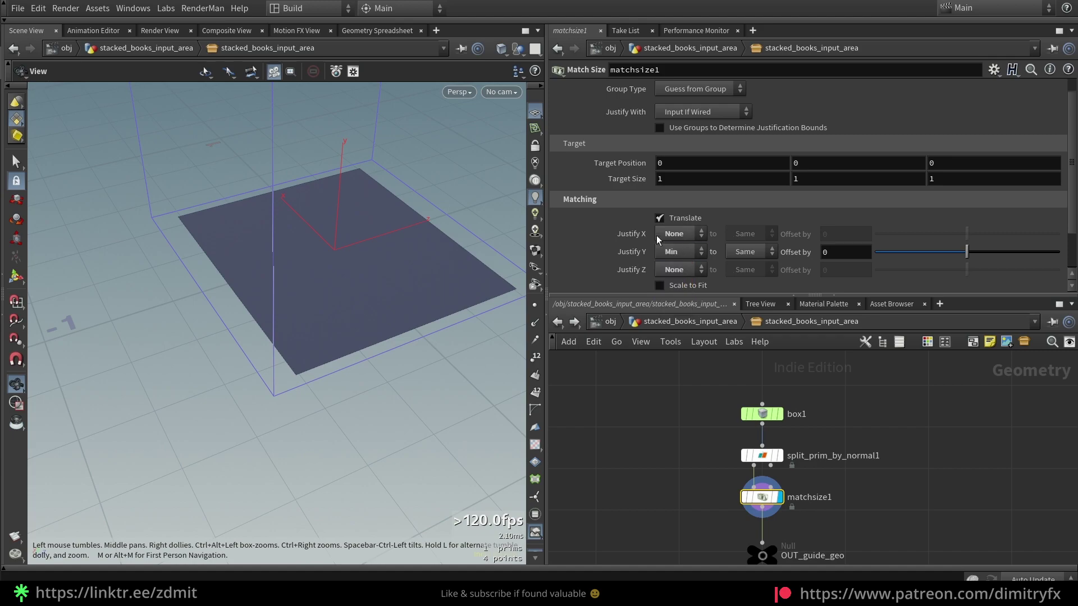
pyautogui.click(671, 235)
pyautogui.click(697, 291)
pyautogui.click(693, 271)
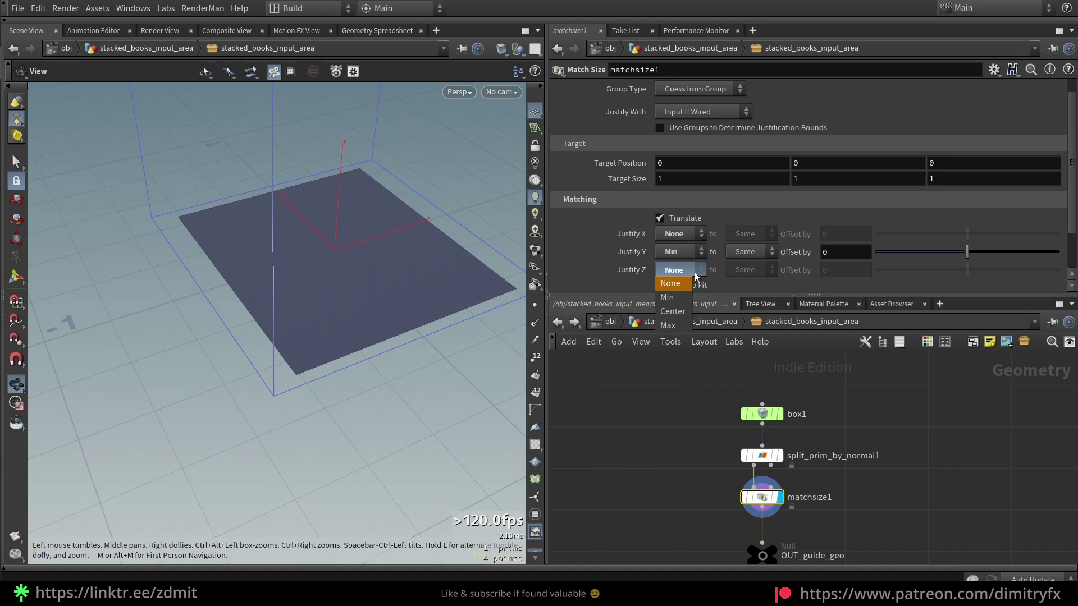
pyautogui.click(684, 282)
# Step: Try reverting matchsize1's Justify Z and Justify X to their defaults, and undo both changes
pyautogui.keyDown('ctrl'); pyautogui.middleClick(642, 271); pyautogui.keyUp('ctrl')
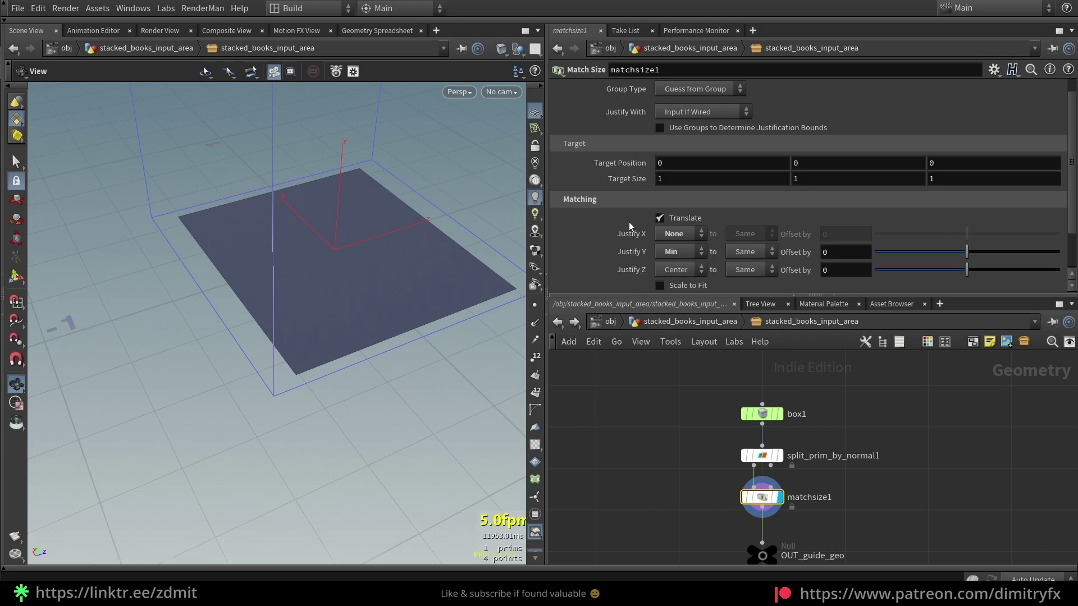
pyautogui.keyDown('ctrl'); pyautogui.middleClick(627, 232); pyautogui.keyUp('ctrl')
pyautogui.hotkey('ctrl', 'z')
pyautogui.hotkey('ctrl', 'z')
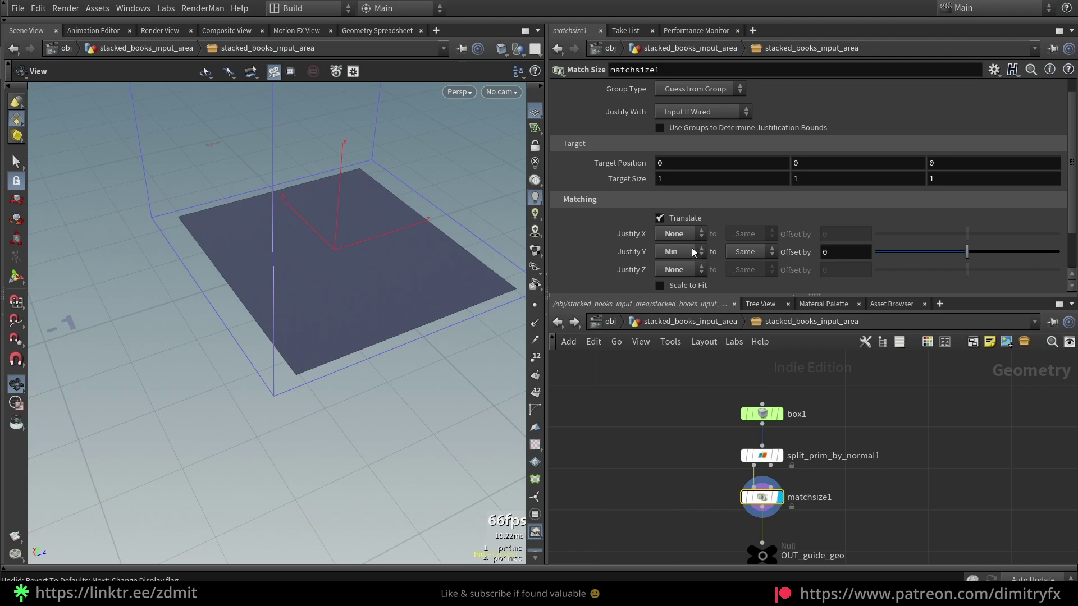
# Step: Inspect the guide plane from several angles and recheck matchsize1's Justify X options, keeping None
pyautogui.moveTo(372, 314); pyautogui.dragTo(321, 282)
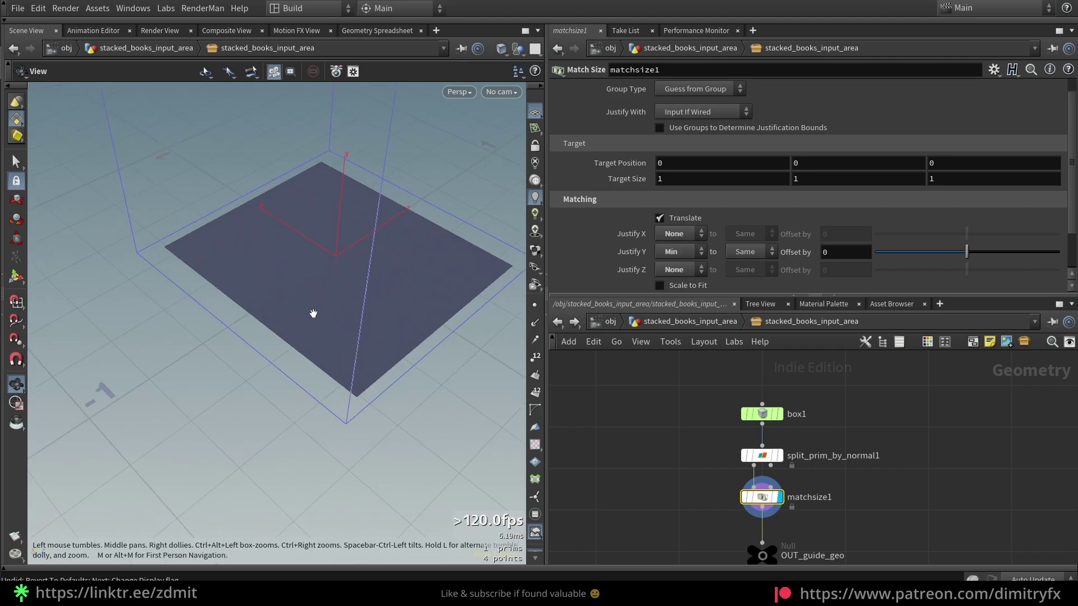
pyautogui.moveTo(378, 254); pyautogui.dragTo(360, 259)
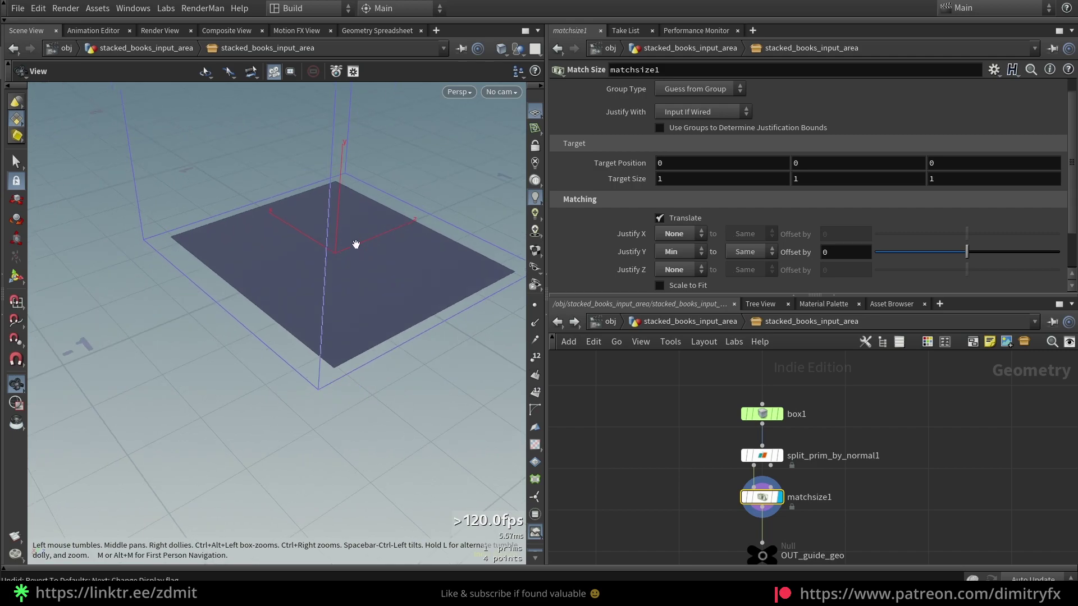
pyautogui.moveTo(364, 218); pyautogui.dragTo(353, 168)
pyautogui.click(671, 235)
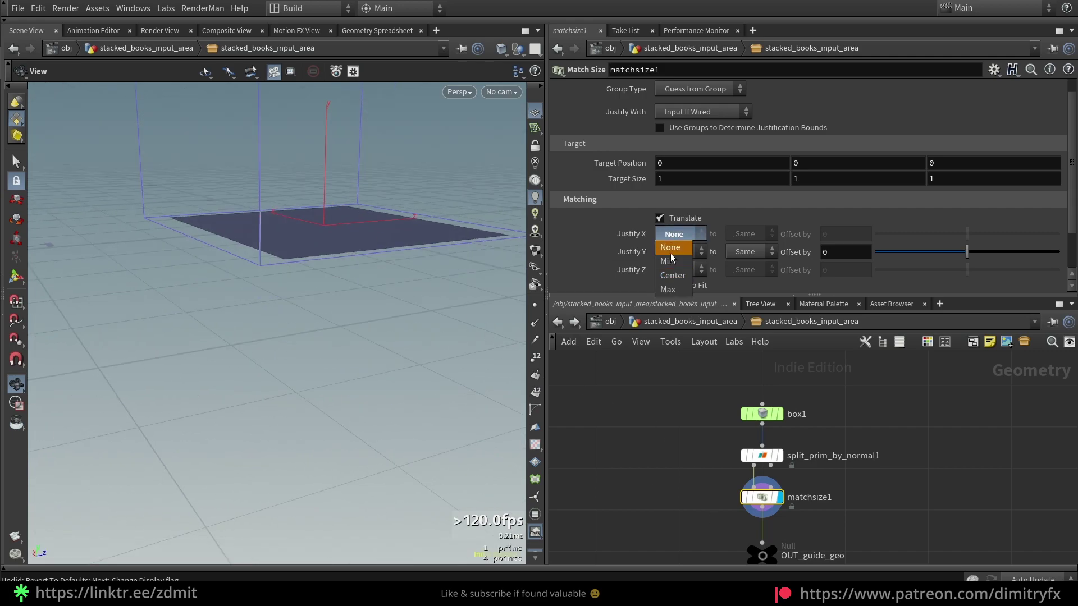
pyautogui.click(675, 248)
pyautogui.click(675, 235)
pyautogui.click(683, 247)
# Step: Select the OUT_guide_geo null below matchsize1 and review its parameters
pyautogui.moveTo(691, 559); pyautogui.dragTo(655, 487, button='middle')
pyautogui.click(726, 484)
pyautogui.moveTo(809, 492); pyautogui.dragTo(768, 448, button='middle')
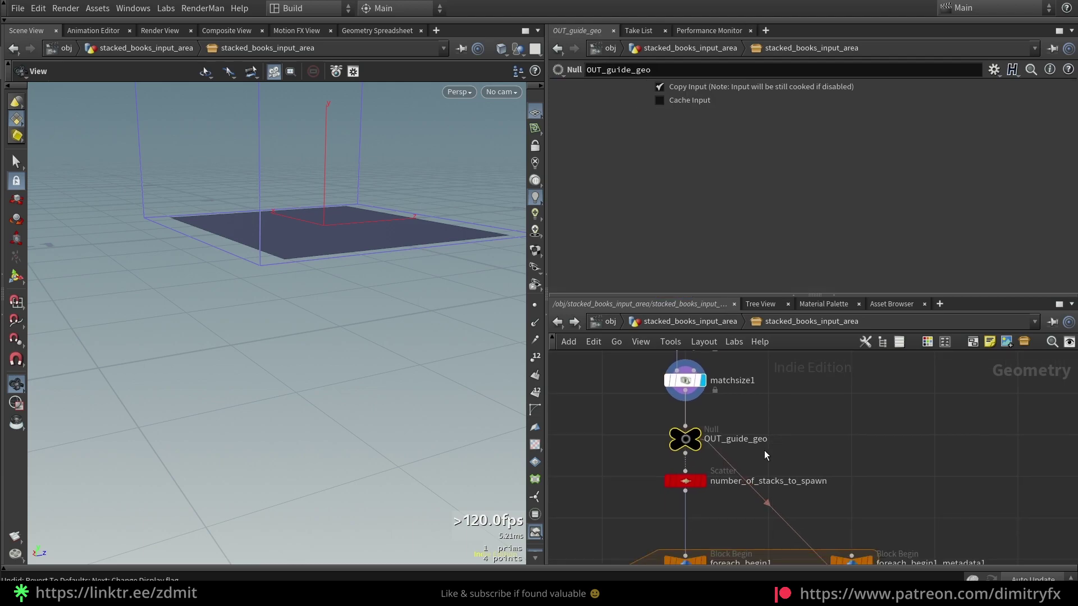
pyautogui.scroll(-3, 820, 438)
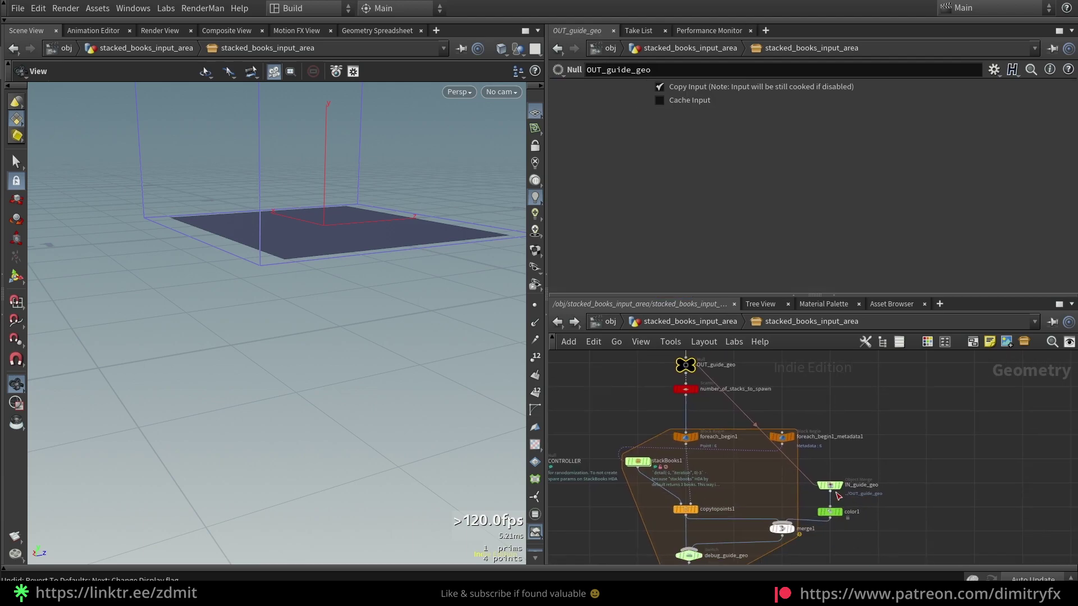
# Step: Trace the reference from OUT_guide_geo to the IN_guide_geo object merge beside the loop
pyautogui.scroll(3, 839, 512)
pyautogui.moveTo(827, 528); pyautogui.dragTo(887, 429)
pyautogui.scroll(-2, 881, 430)
pyautogui.moveTo(790, 412); pyautogui.dragTo(873, 404, button='middle')
pyautogui.scroll(2, 786, 471)
pyautogui.click(788, 470)
pyautogui.scroll(-1, 792, 473)
pyautogui.moveTo(915, 438); pyautogui.dragTo(860, 473, button='middle')
pyautogui.moveTo(910, 538); pyautogui.dragTo(877, 466, button='middle')
pyautogui.moveTo(877, 467); pyautogui.dragTo(806, 440)
# Step: Select and display color1, and inspect the colored guide plane
pyautogui.moveTo(863, 501); pyautogui.dragTo(803, 472)
pyautogui.press('r')
pyautogui.moveTo(344, 247); pyautogui.dragTo(368, 314)
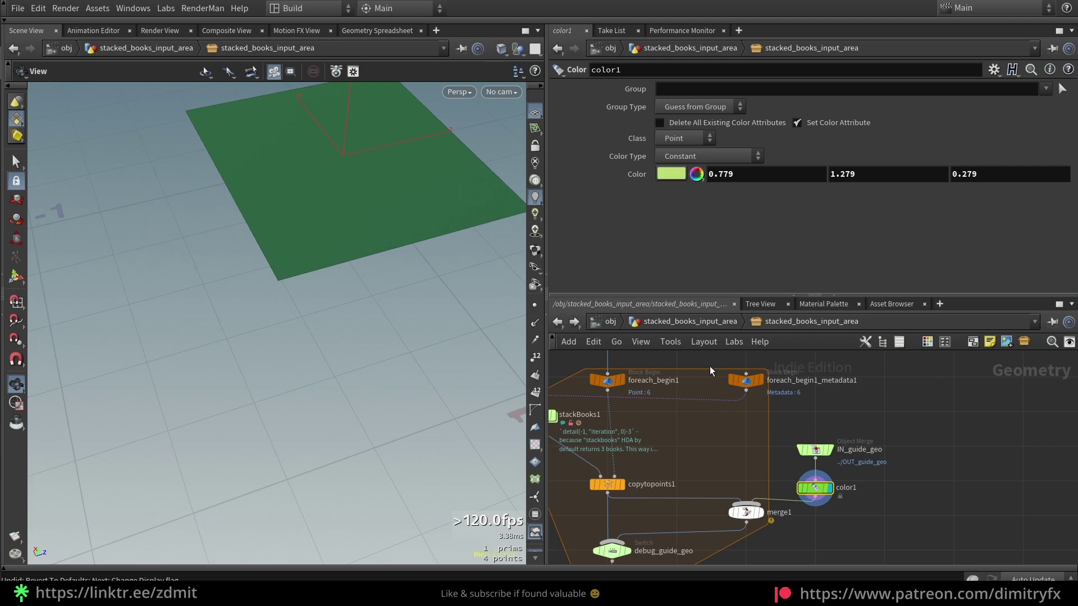
# Step: Display the debug_guide_geo switch and review its Select Input expression along with merge1's inputs
pyautogui.moveTo(655, 525); pyautogui.dragTo(709, 475, button='middle')
pyautogui.moveTo(625, 517); pyautogui.dragTo(691, 495)
pyautogui.press('r')
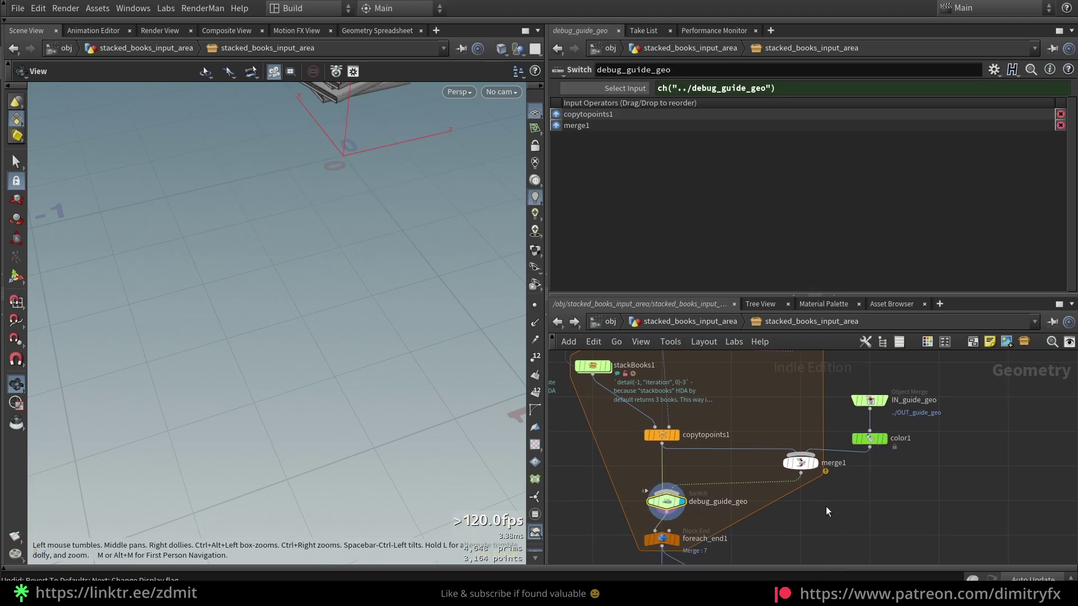
pyautogui.moveTo(828, 490); pyautogui.dragTo(809, 438)
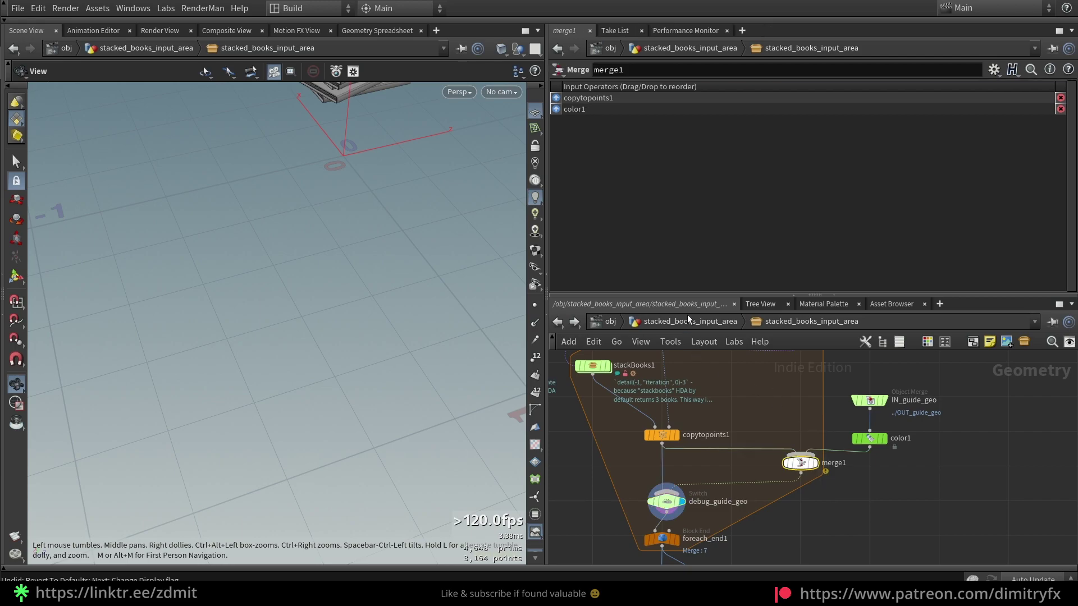
# Step: Return to the asset's parameters and set Z Scale to 1.32 while Debug Guide Geo is temporarily turned on
pyautogui.click(688, 324)
pyautogui.moveTo(382, 221); pyautogui.dragTo(405, 212)
pyautogui.moveTo(405, 212); pyautogui.dragTo(393, 400, button='middle')
pyautogui.scroll(1, 682, 113)
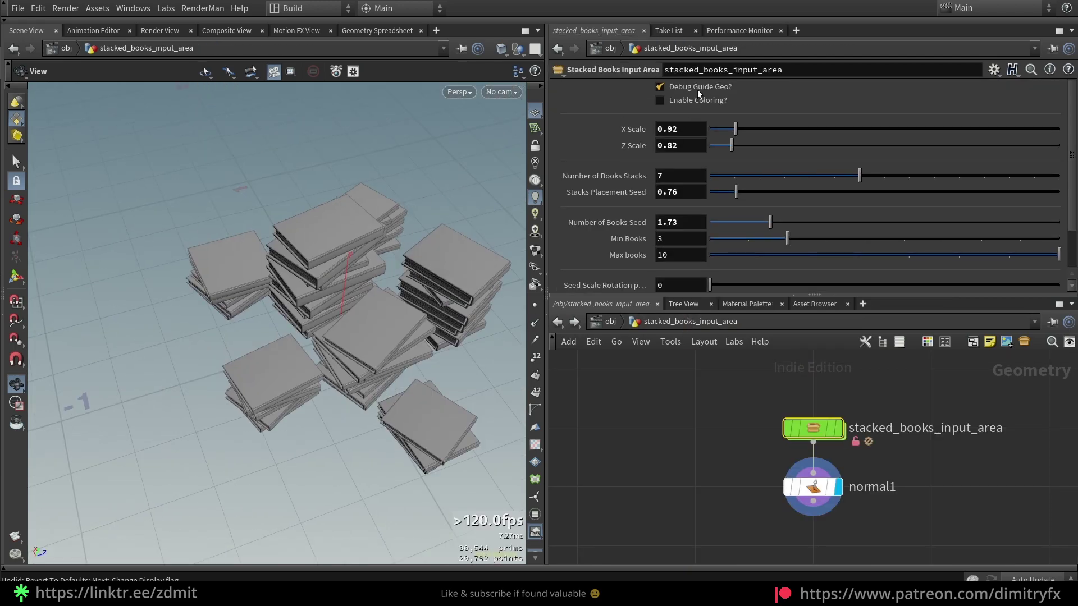
pyautogui.click(696, 90)
pyautogui.moveTo(322, 339); pyautogui.dragTo(401, 354)
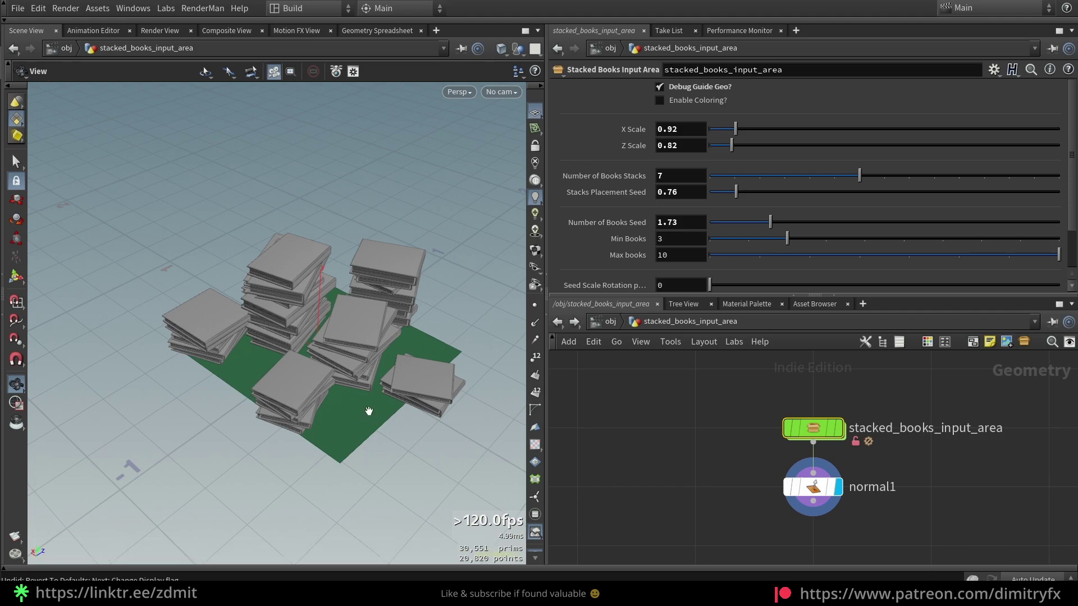
pyautogui.moveTo(739, 146); pyautogui.dragTo(750, 150)
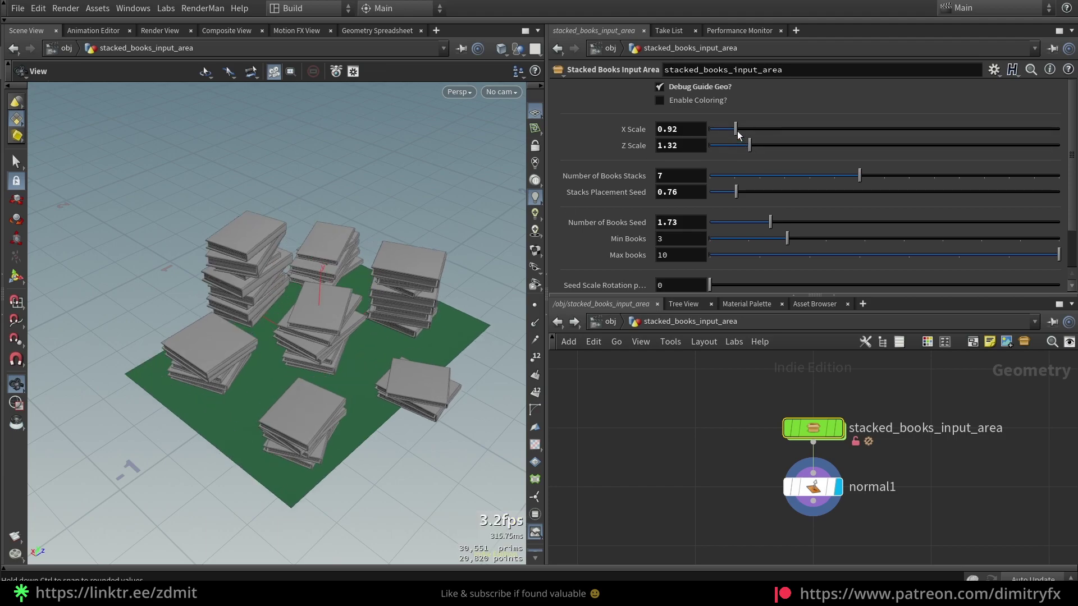
pyautogui.moveTo(343, 250); pyautogui.dragTo(389, 296)
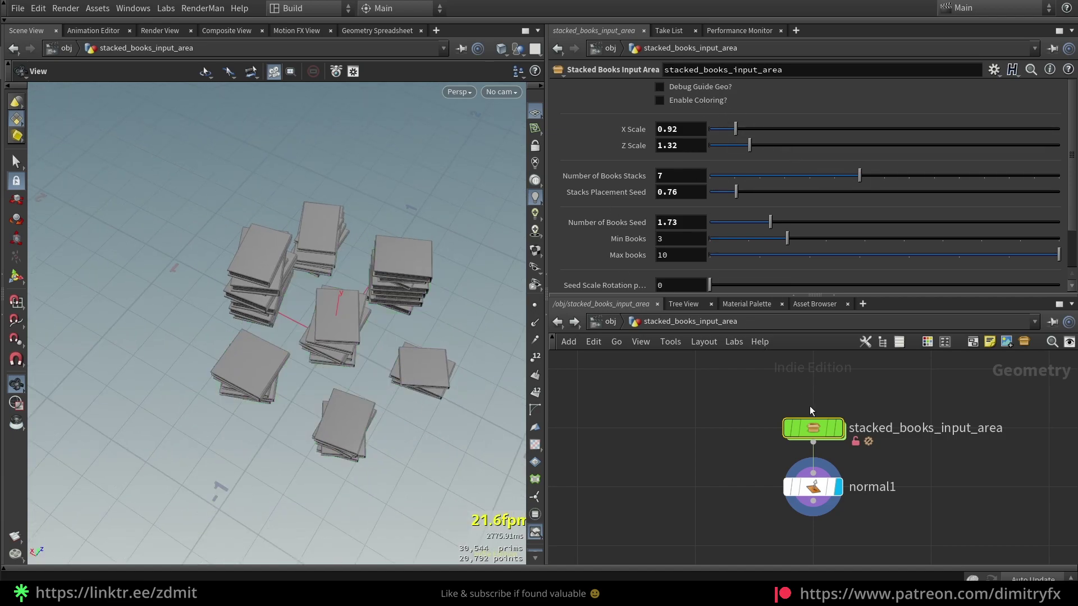
# Step: Go back into the asset's network, display the number_of_stacks_to_spawn scatter, and turn on point display
pyautogui.doubleClick(815, 426)
pyautogui.scroll(-1, 705, 451)
pyautogui.moveTo(732, 400); pyautogui.dragTo(756, 541, button='middle')
pyautogui.scroll(2, 673, 405)
pyautogui.scroll(1, 652, 436)
pyautogui.click(712, 454)
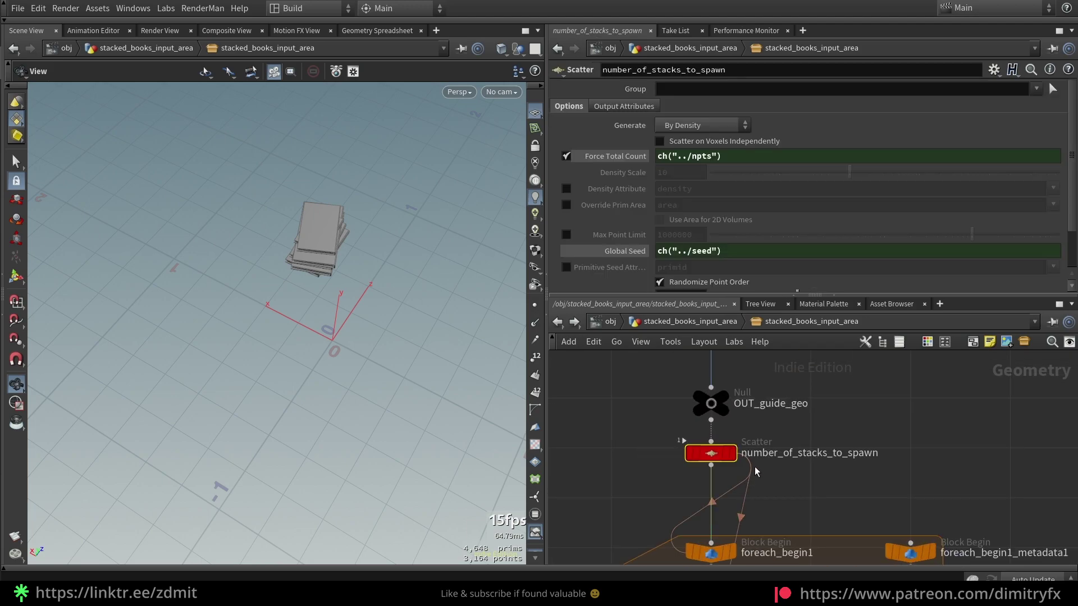
pyautogui.press('r')
pyautogui.click(535, 305)
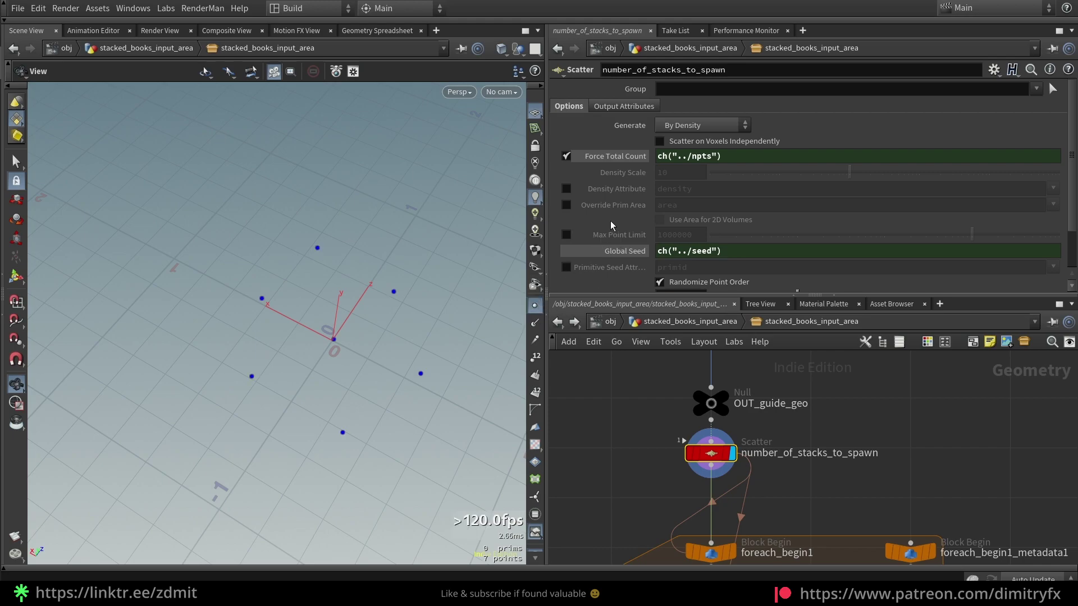
# Step: Examine the scatter's Force Total Count and Global Seed channel references and their evaluated values
pyautogui.scroll(-1, 672, 245)
pyautogui.click(635, 235)
pyautogui.click(628, 141)
pyautogui.scroll(-2, 631, 174)
pyautogui.scroll(2, 637, 247)
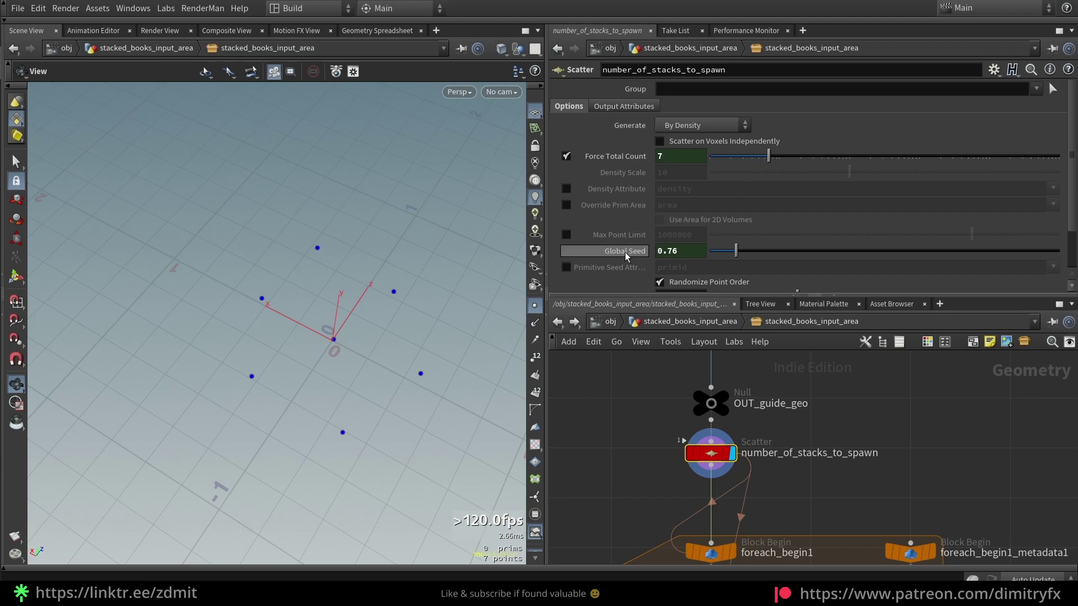
# Step: Return to the asset's parameters and set Stacks Placement Seed to 2.35, viewing the rearranged stacks
pyautogui.click(719, 321)
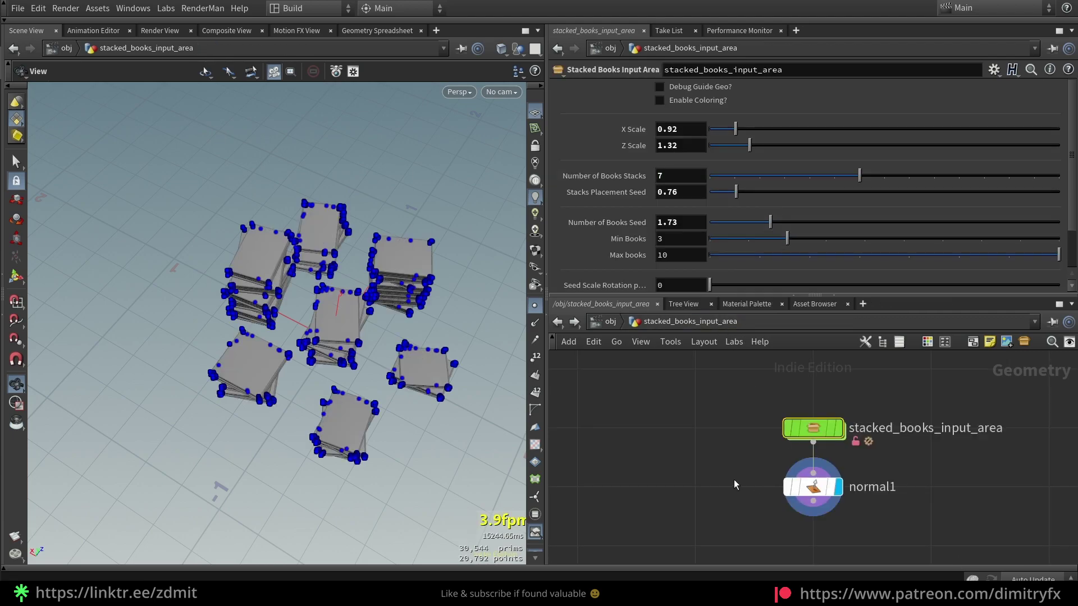
pyautogui.moveTo(742, 191); pyautogui.dragTo(791, 193)
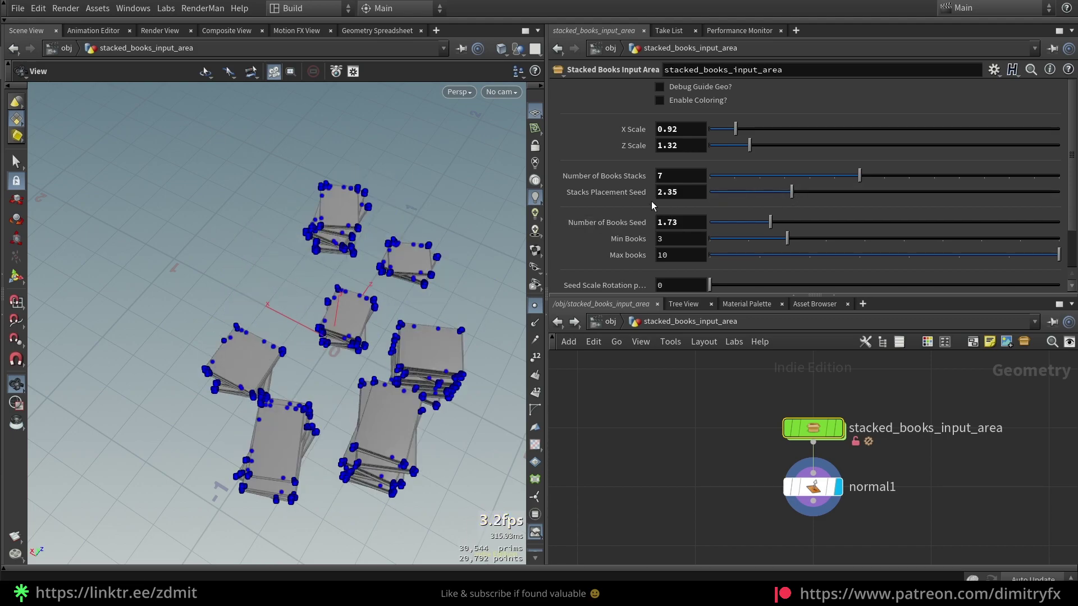
pyautogui.moveTo(405, 326); pyautogui.dragTo(453, 345)
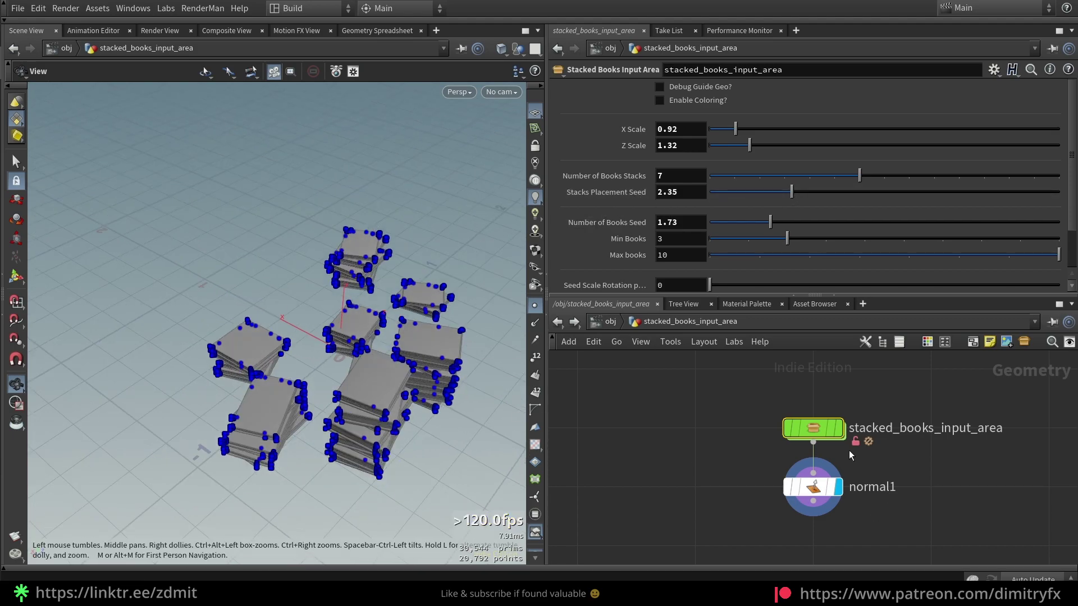
# Step: Reenter the asset's network and show the scatter's Global Seed and Force Total Count expressions
pyautogui.doubleClick(821, 432)
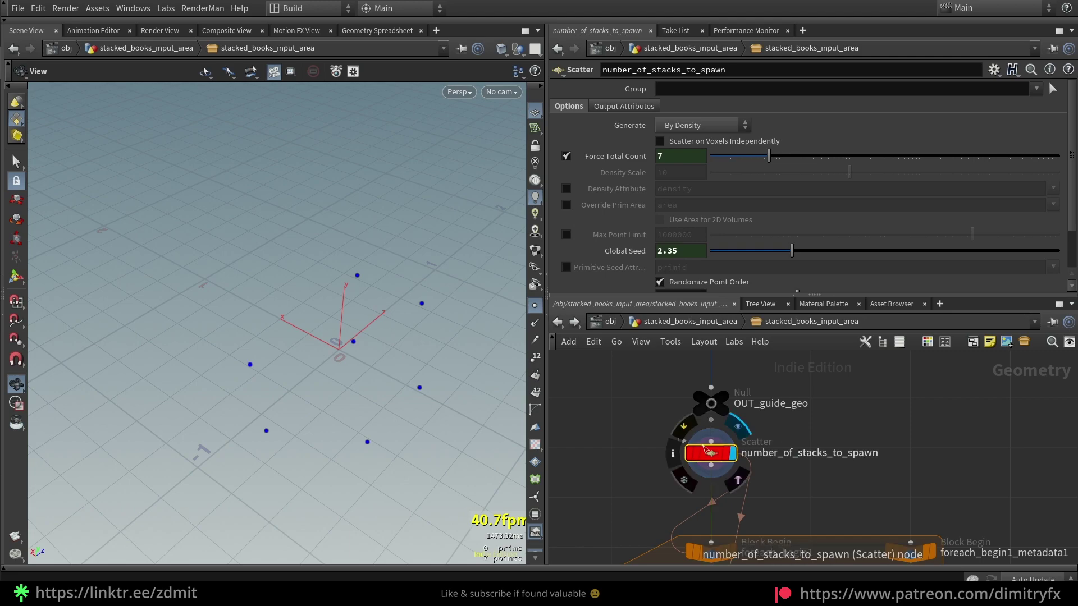
pyautogui.click(633, 252)
pyautogui.click(632, 155)
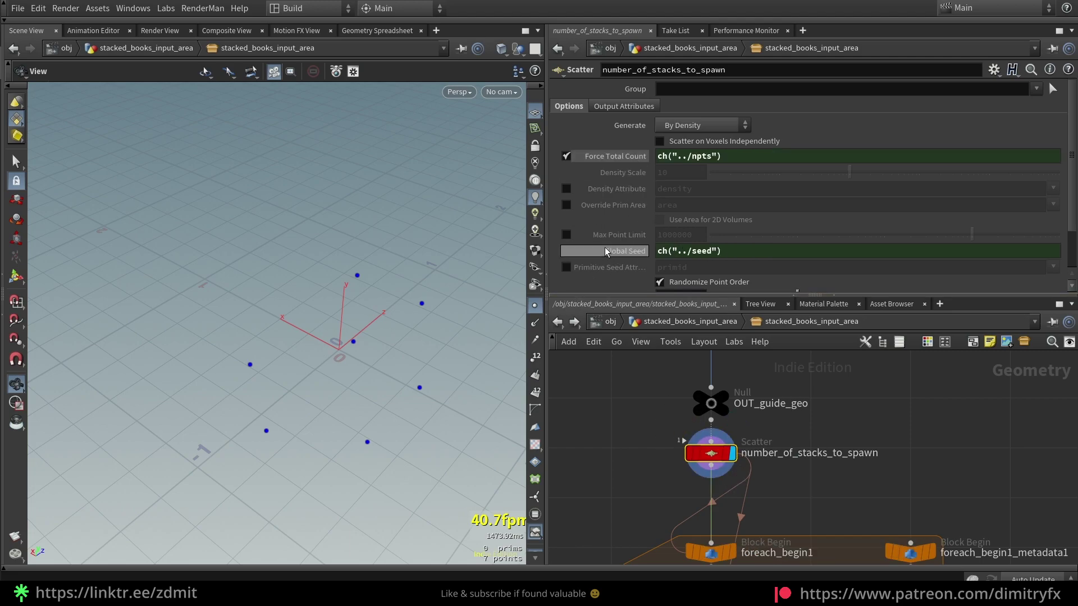
# Step: Display foreach_end1 and add a For-Each Point block in the empty area beside the guide geometry nodes
pyautogui.moveTo(820, 472); pyautogui.dragTo(809, 405, button='middle')
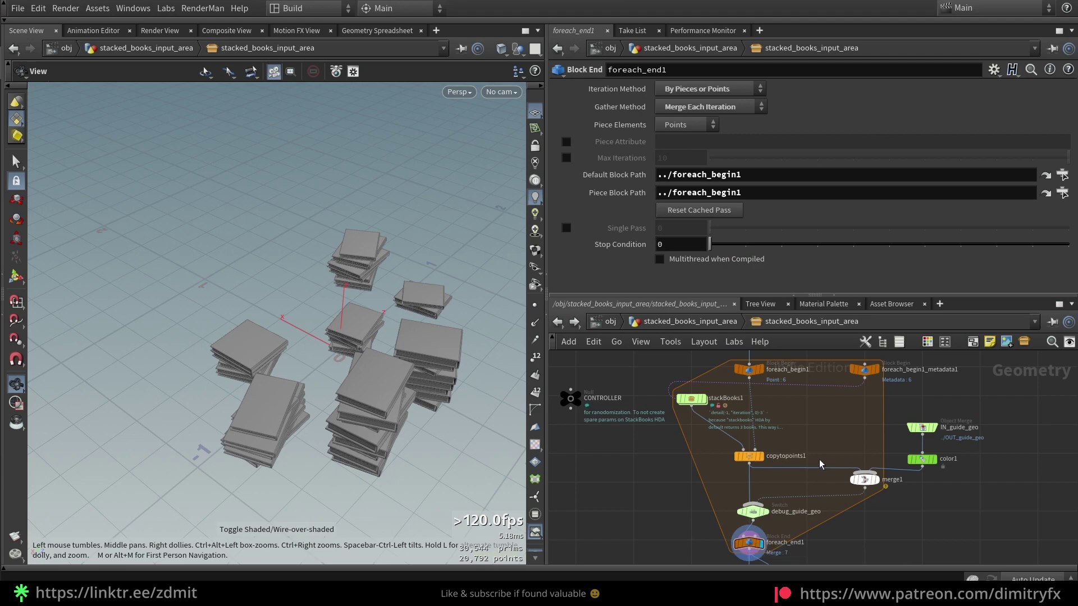
pyautogui.moveTo(1009, 440); pyautogui.dragTo(906, 440, button='middle')
pyautogui.moveTo(966, 388); pyautogui.dragTo(892, 421, button='middle')
pyautogui.press('Tab')
pyautogui.write('f')
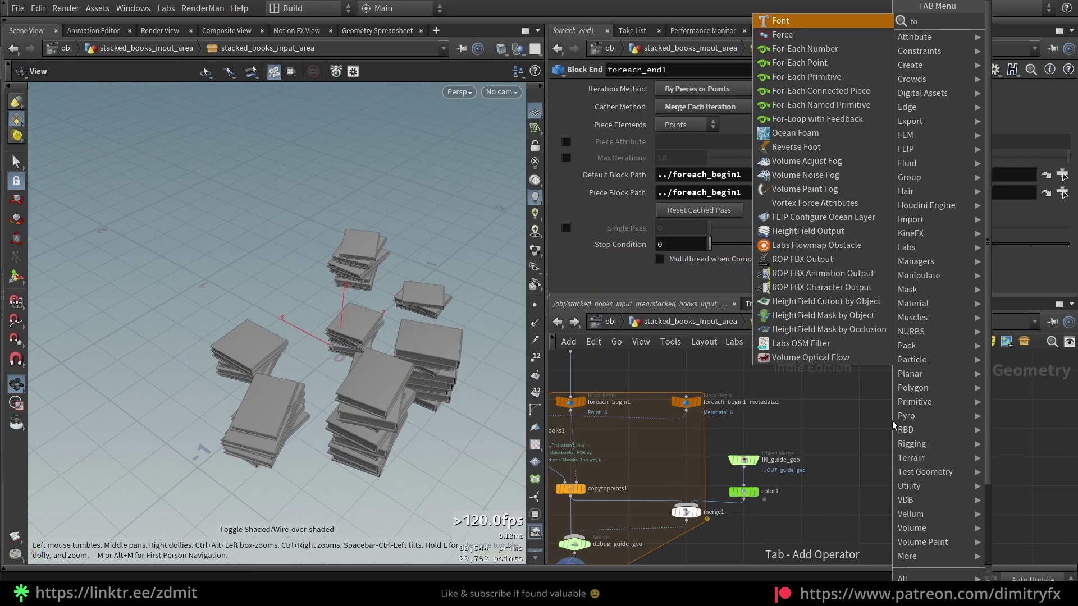
pyautogui.press('Down')
pyautogui.press('Down')
pyautogui.press('Down')
pyautogui.press('Return')
pyautogui.click(891, 420)
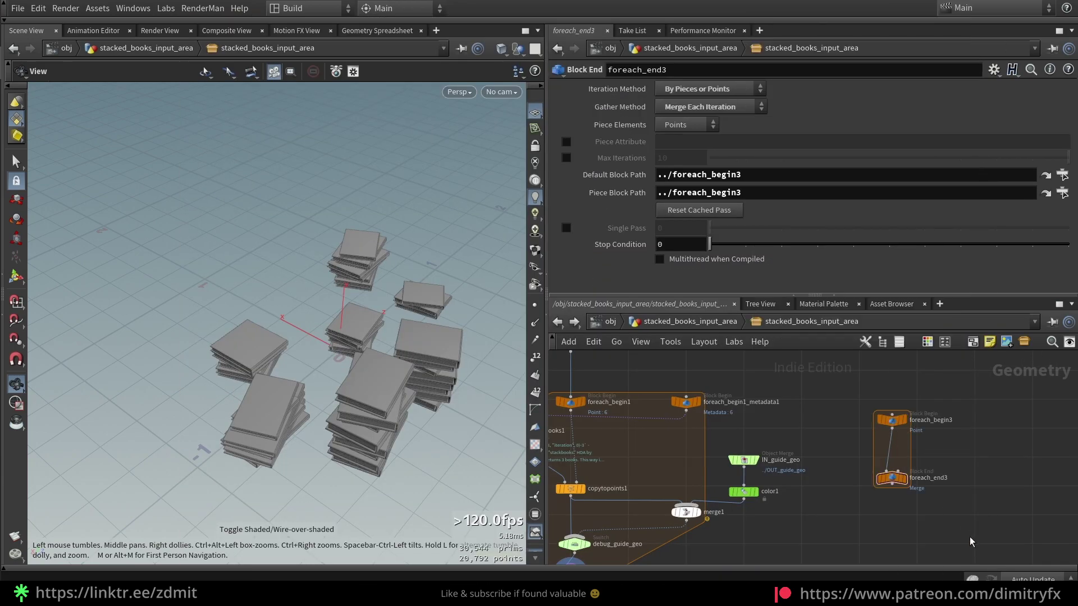
# Step: Inspect the parameters of the new For-Each Point block's end and begin nodes
pyautogui.click(893, 480)
pyautogui.click(892, 420)
pyautogui.scroll(3, 942, 432)
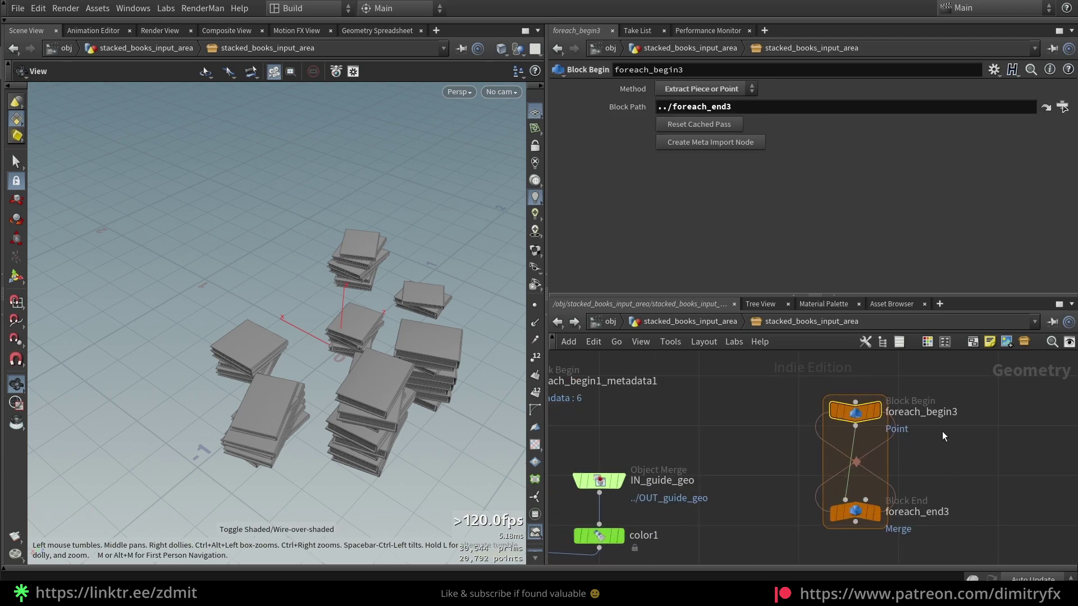
# Step: Create a meta import node from foreach_begin3 and select it on its own
pyautogui.scroll(-2, 942, 432)
pyautogui.click(699, 144)
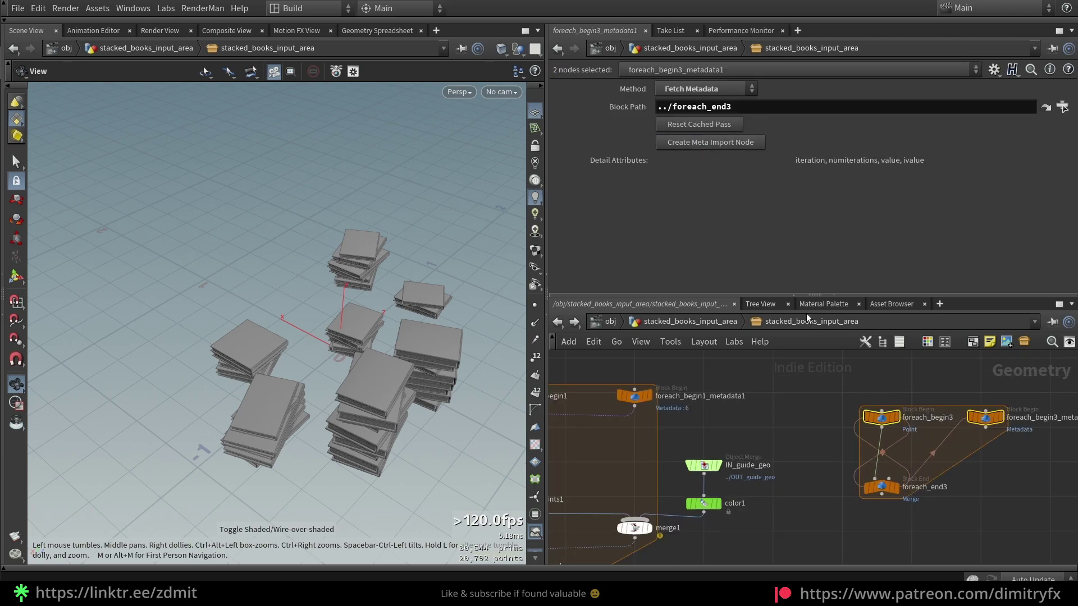
pyautogui.click(988, 419)
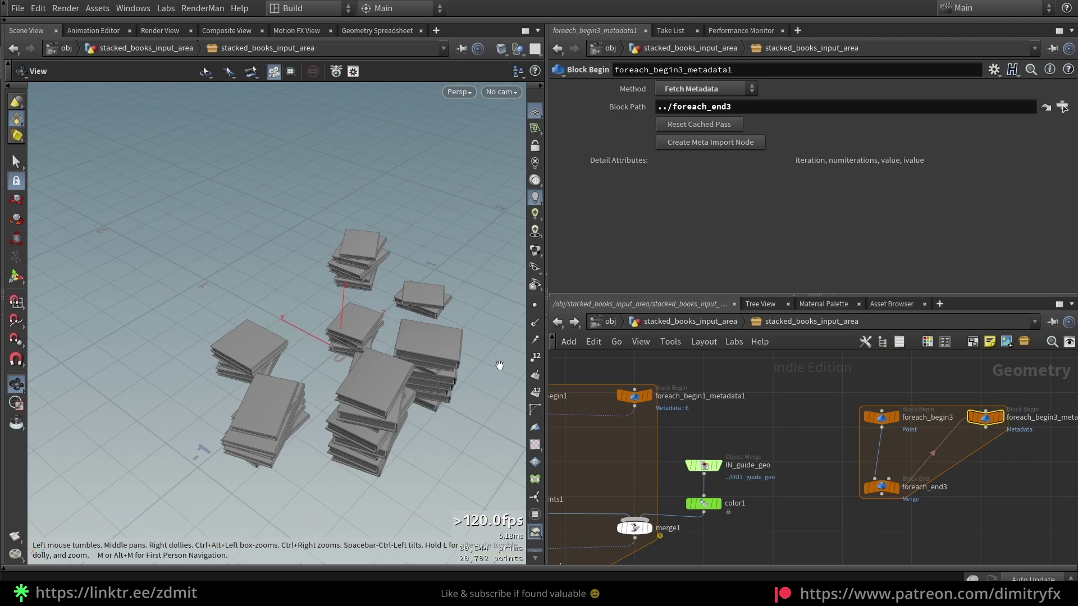
# Step: Examine the metadata node's iteration and numiterations detail attributes in the Geometry Spreadsheet, with the new block wired and displayed
pyautogui.click(377, 31)
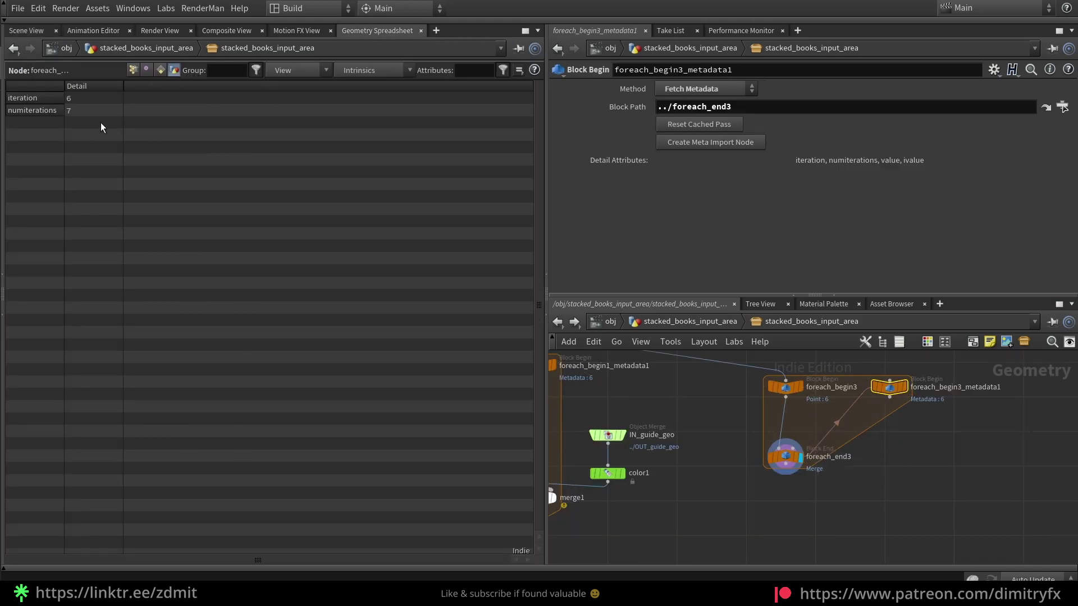
pyautogui.click(78, 99)
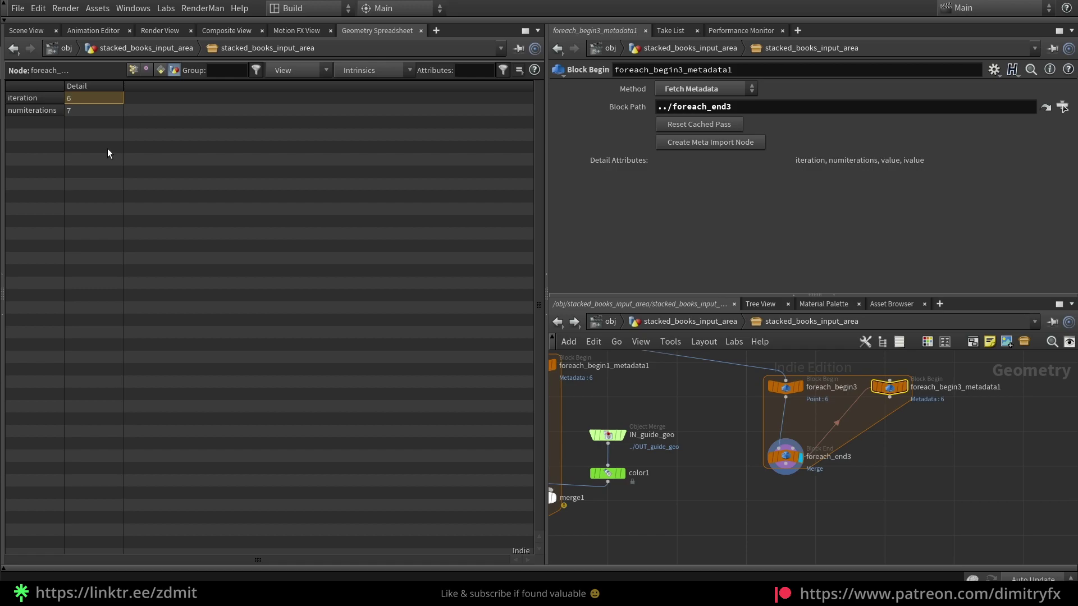
# Step: Delete the demo foreach_begin3 and foreach_end3 block together with its metadata node
pyautogui.moveTo(934, 505); pyautogui.dragTo(768, 362)
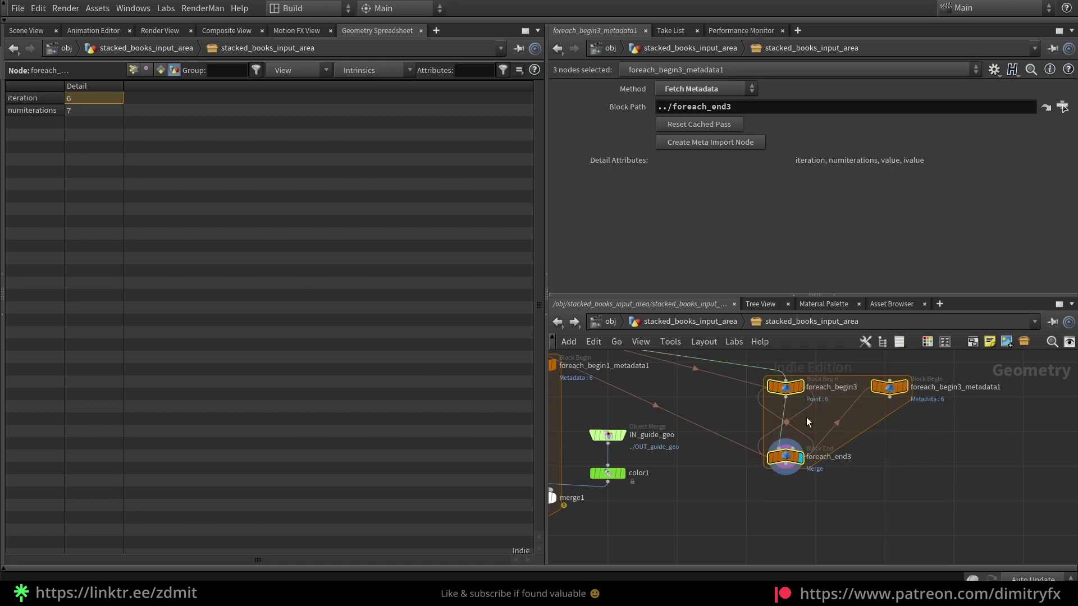
pyautogui.press('Delete')
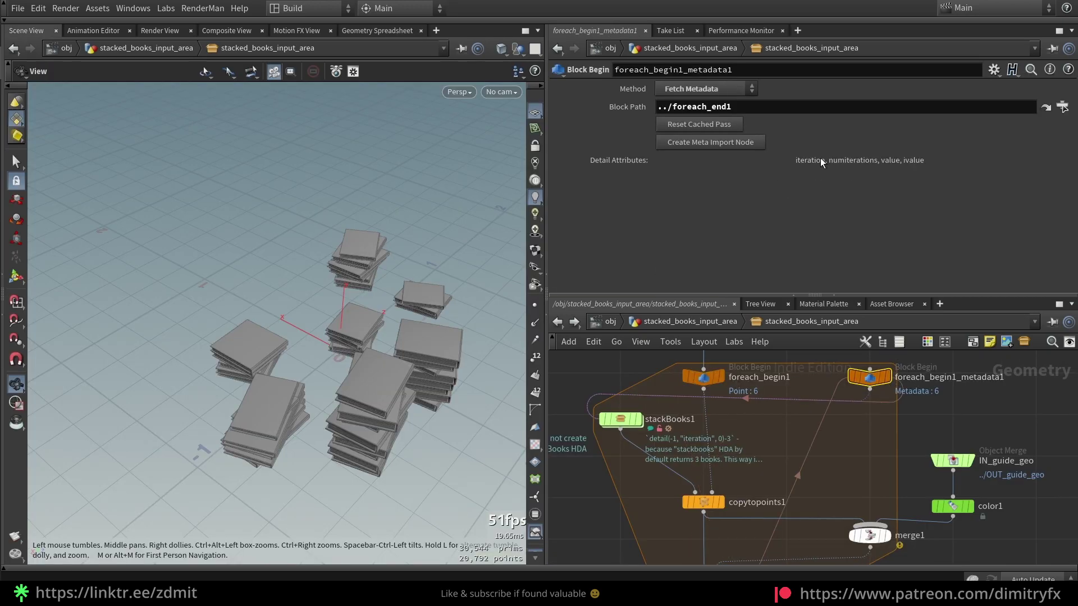
# Step: Examine stackBooks1's iteration-based randomization expressions and the loop nodes downstream of it
pyautogui.moveTo(593, 480); pyautogui.dragTo(612, 486, button='middle')
pyautogui.moveTo(613, 486); pyautogui.dragTo(662, 386)
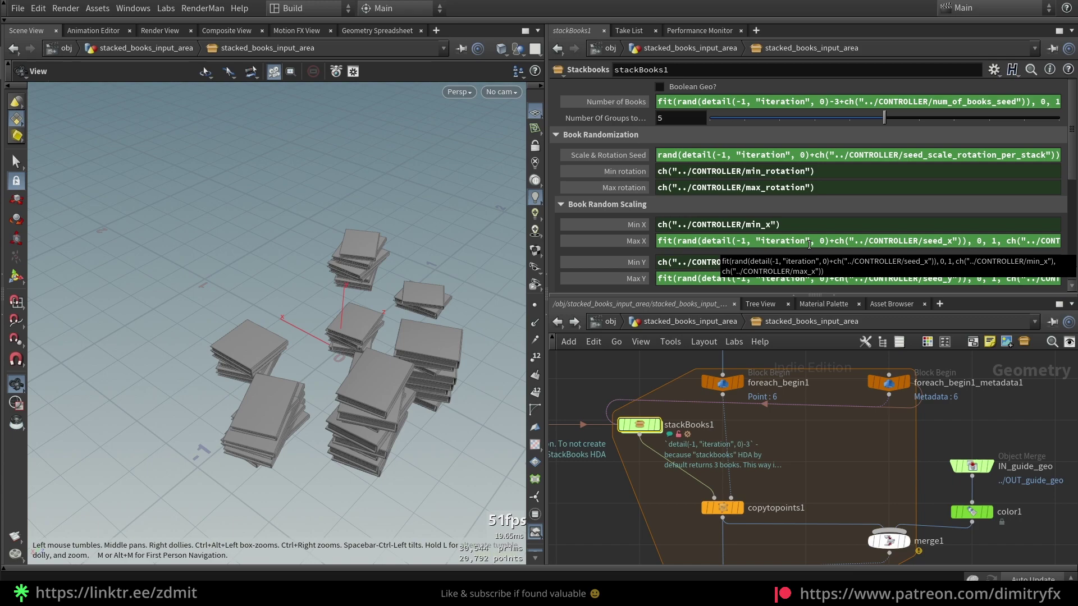
pyautogui.scroll(-2, 838, 428)
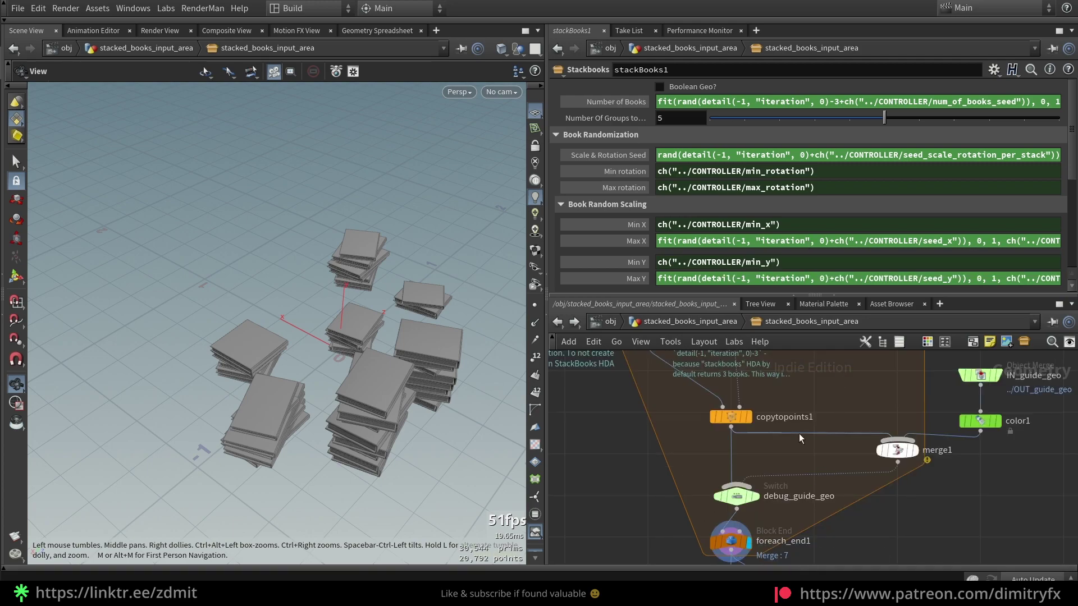
pyautogui.scroll(-2, 791, 435)
pyautogui.scroll(2, 705, 455)
pyautogui.moveTo(656, 522)
pyautogui.mouseDown(button='middle')
pyautogui.moveTo(674, 493)
pyautogui.moveTo(669, 479)
pyautogui.moveTo(601, 447)
pyautogui.mouseUp(button='middle')
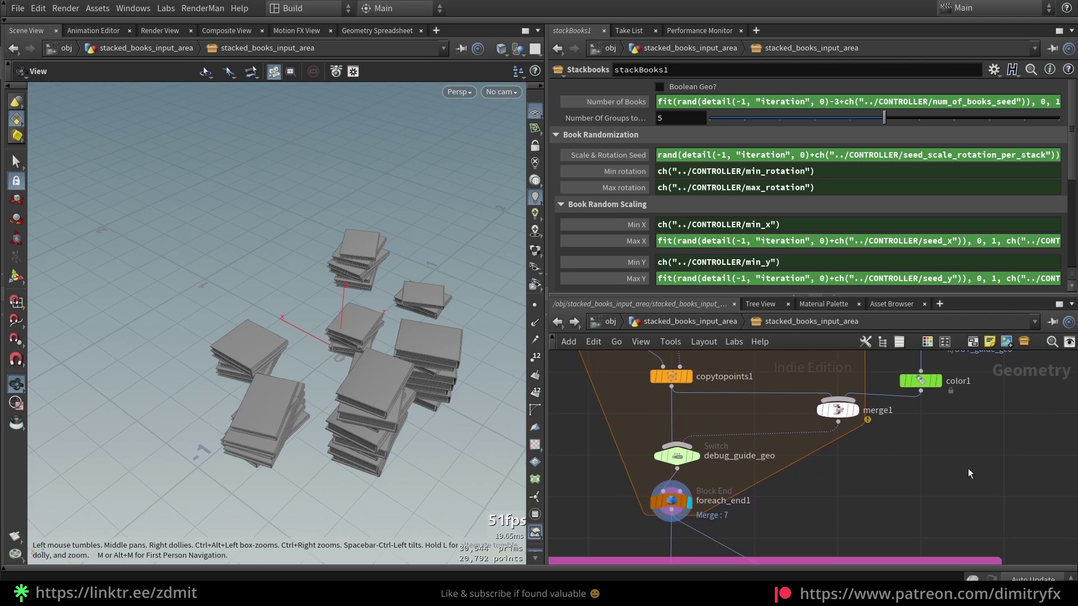
# Step: Bypass the IN_guide_geo, color1, merge1 and debug_guide_geo nodes
pyautogui.scroll(-2, 981, 460)
pyautogui.moveTo(981, 460); pyautogui.dragTo(914, 496, button='middle')
pyautogui.moveTo(932, 496); pyautogui.dragTo(792, 400)
pyautogui.press('b')
pyautogui.click(709, 491)
pyautogui.press('b')
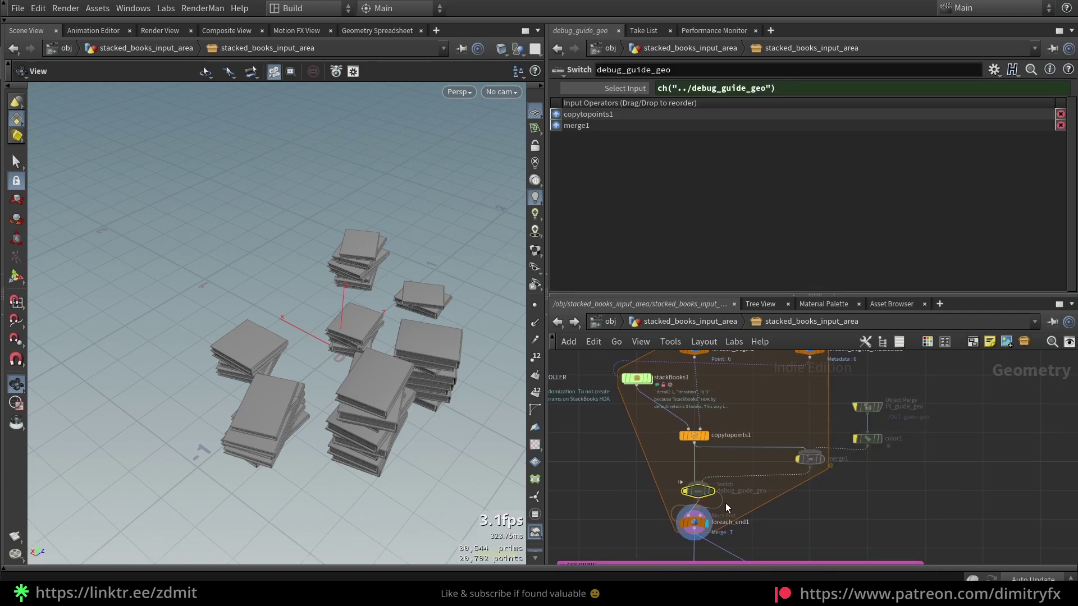
pyautogui.scroll(2, 780, 494)
pyautogui.click(783, 496)
pyautogui.scroll(-2, 793, 486)
pyautogui.moveTo(737, 460); pyautogui.dragTo(758, 473, button='middle')
pyautogui.scroll(-1, 757, 474)
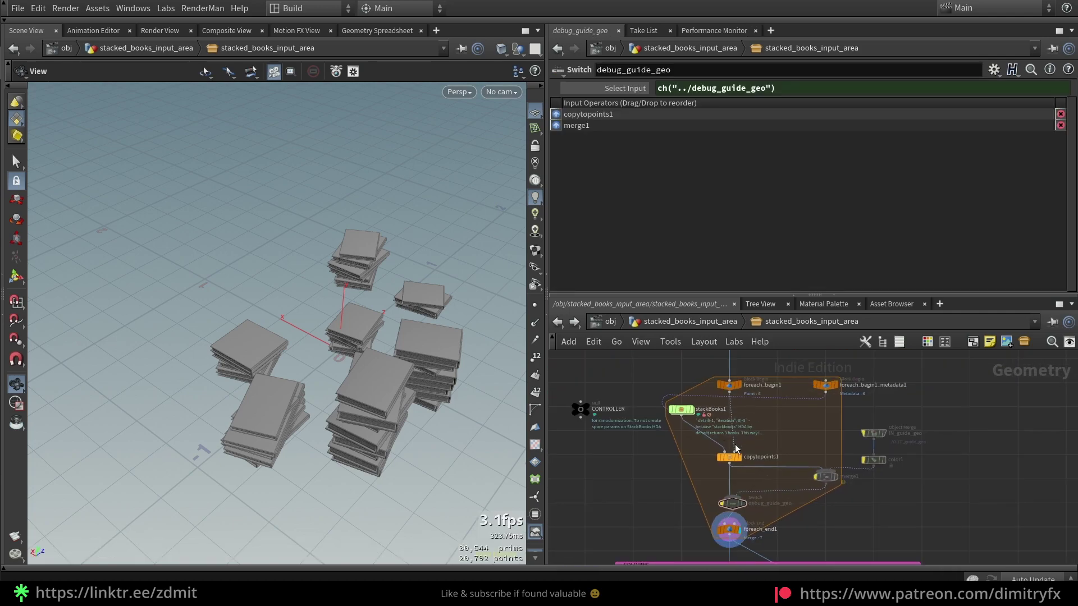
# Step: Review the Debug Guide Geo? option on the parent stacked_books_input_area asset and return inside its network
pyautogui.click(665, 323)
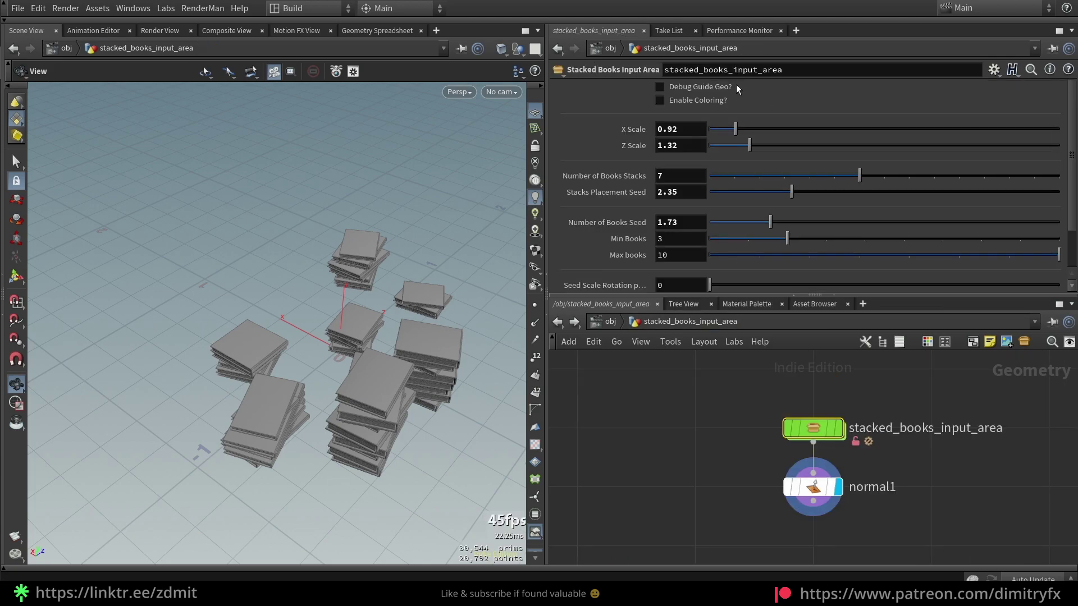
pyautogui.click(708, 98)
pyautogui.click(702, 105)
pyautogui.click(689, 91)
pyautogui.click(687, 92)
pyautogui.doubleClick(816, 430)
# Step: Highlight the bypassed guide nodes and the whole foreach_begin1 to foreach_end1 block in the network
pyautogui.moveTo(937, 517); pyautogui.dragTo(806, 427)
pyautogui.keyDown('shift'); pyautogui.click(727, 504); pyautogui.keyUp('shift')
pyautogui.click(804, 515)
pyautogui.moveTo(651, 363); pyautogui.dragTo(831, 548)
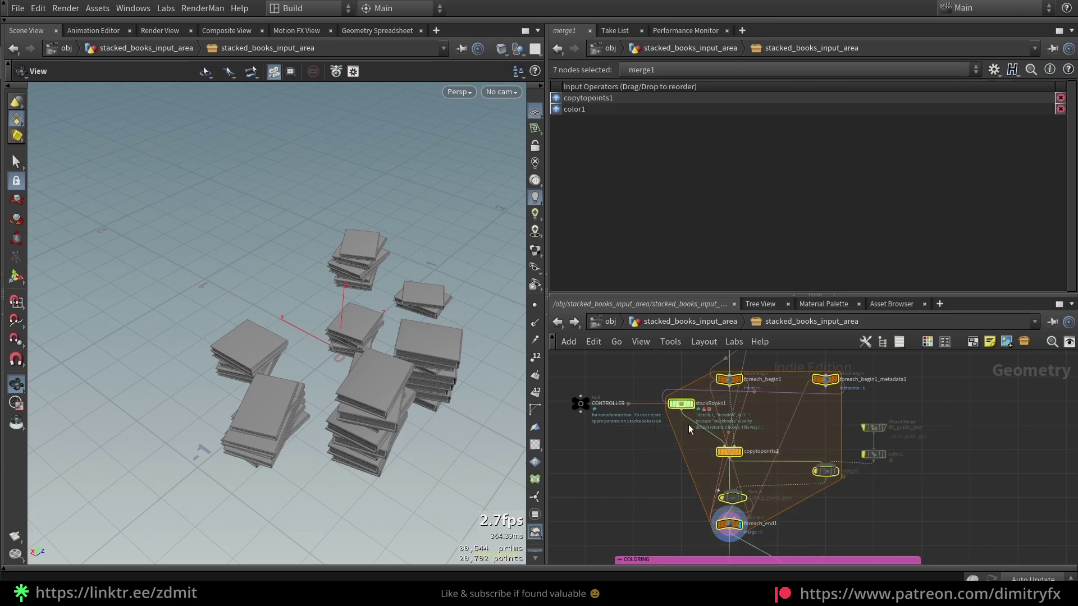
pyautogui.click(655, 476)
pyautogui.scroll(3, 685, 476)
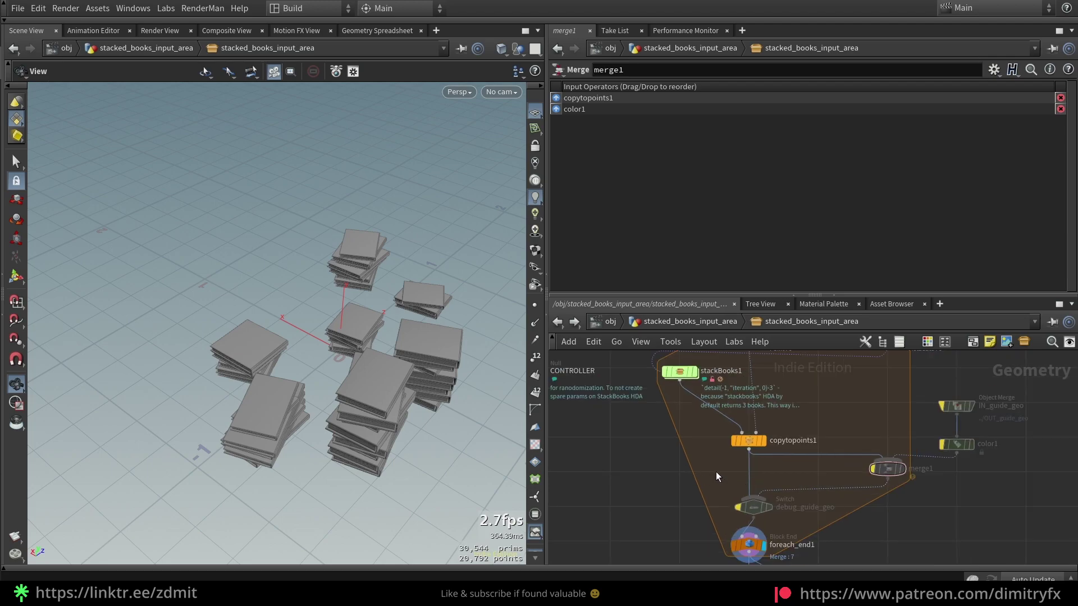
pyautogui.scroll(-2, 674, 470)
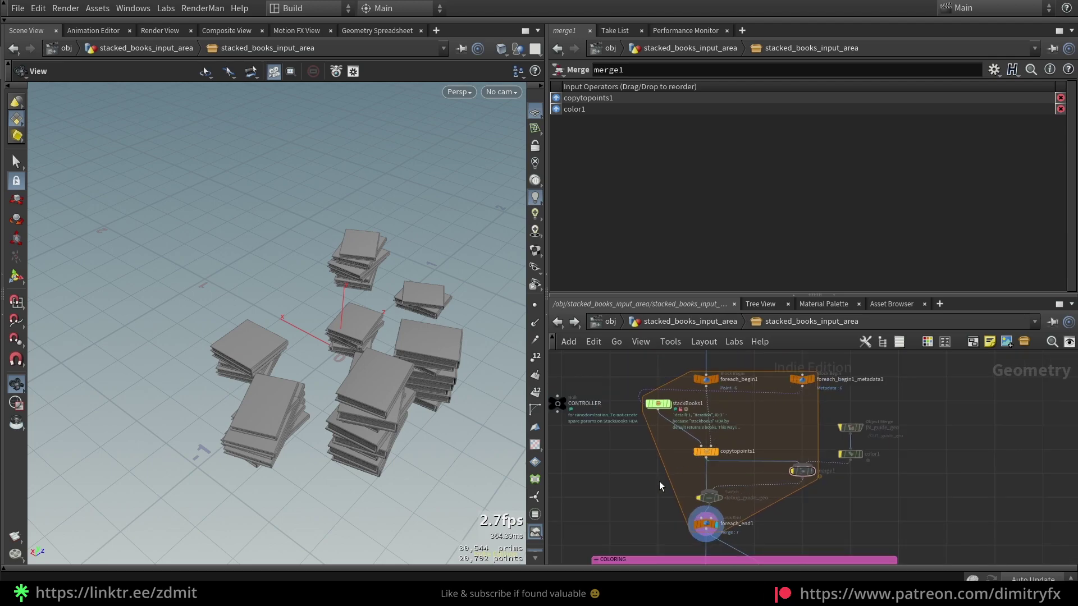
# Step: Display the number_of_stacks_to_spawn scatter points, showing point markers briefly in the viewport
pyautogui.click(709, 452)
pyautogui.scroll(3, 659, 457)
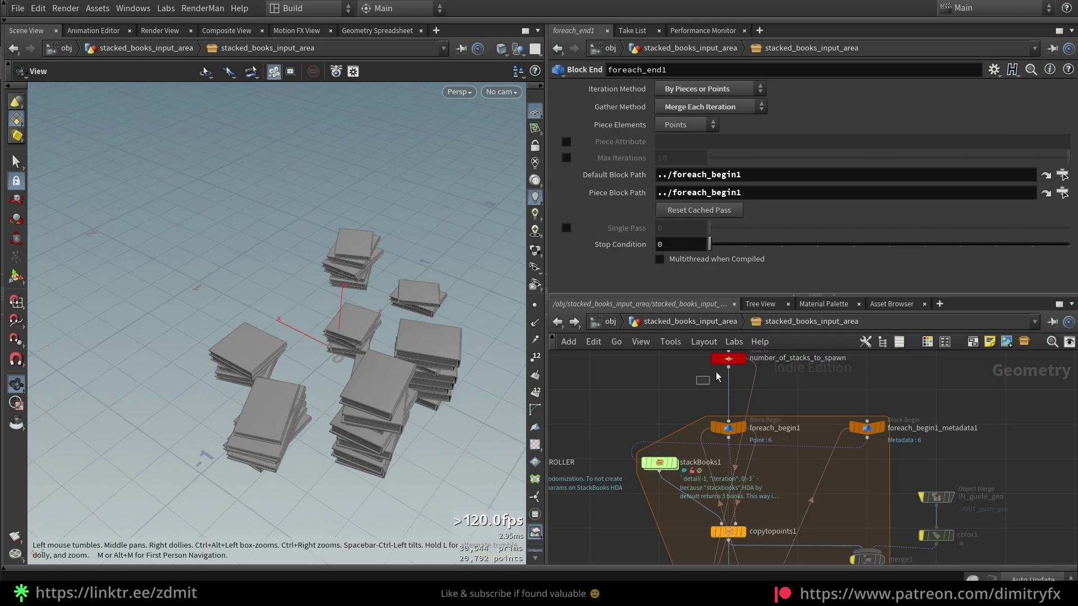
pyautogui.click(743, 359)
pyautogui.click(535, 306)
pyautogui.moveTo(348, 403); pyautogui.dragTo(347, 363, button='middle')
pyautogui.click(540, 393)
pyautogui.click(539, 395)
pyautogui.click(537, 308)
# Step: Display the merged book stacks from foreach_end1
pyautogui.moveTo(674, 514); pyautogui.dragTo(651, 386, button='middle')
pyautogui.click(709, 510)
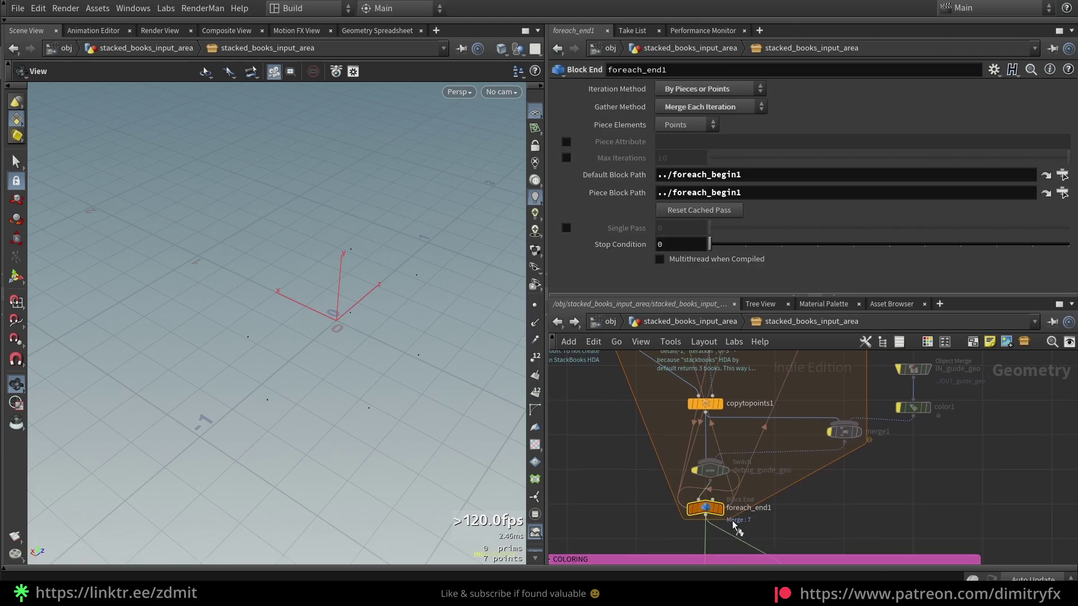
pyautogui.press('r')
pyautogui.scroll(-3, 752, 505)
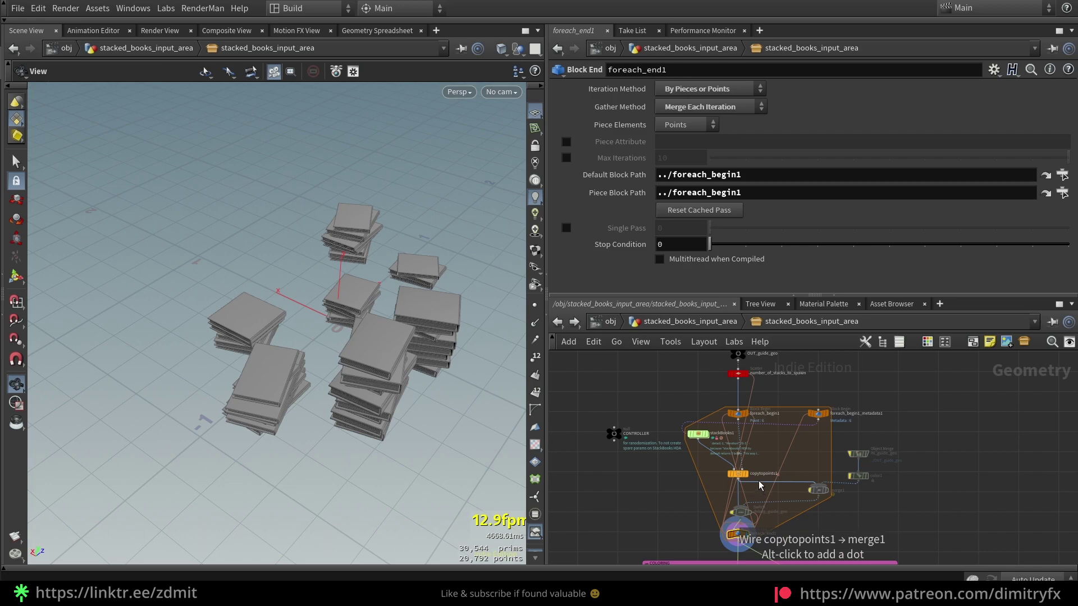
pyautogui.scroll(3, 716, 480)
pyautogui.scroll(1, 716, 481)
# Step: Display stackBooks1 on its own and undo the trial Box node added beside it
pyautogui.click(757, 467)
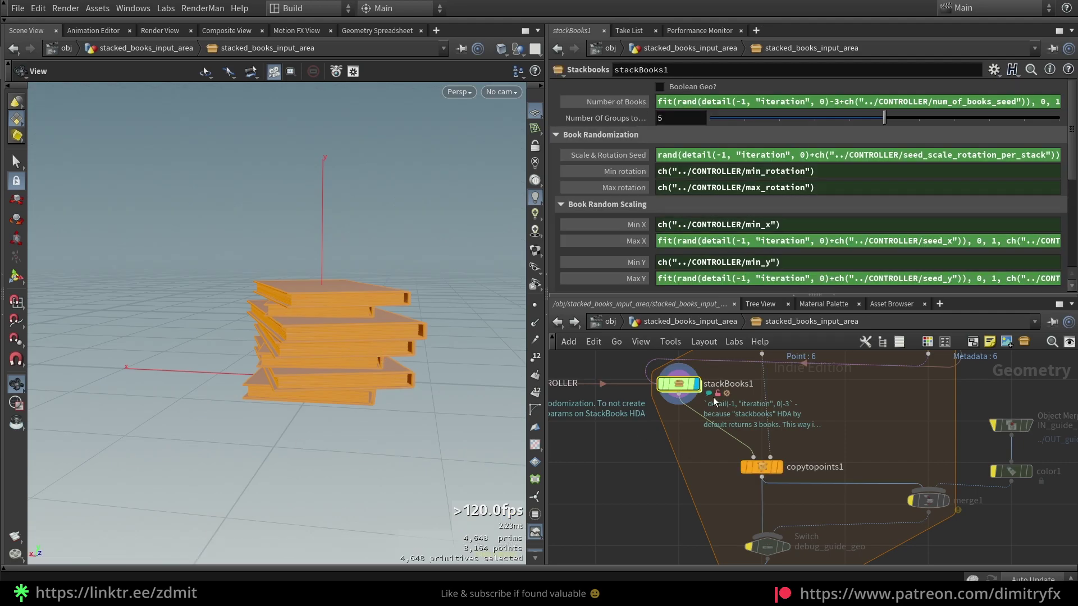
pyautogui.scroll(2, 719, 387)
pyautogui.moveTo(647, 468); pyautogui.dragTo(665, 488, button='middle')
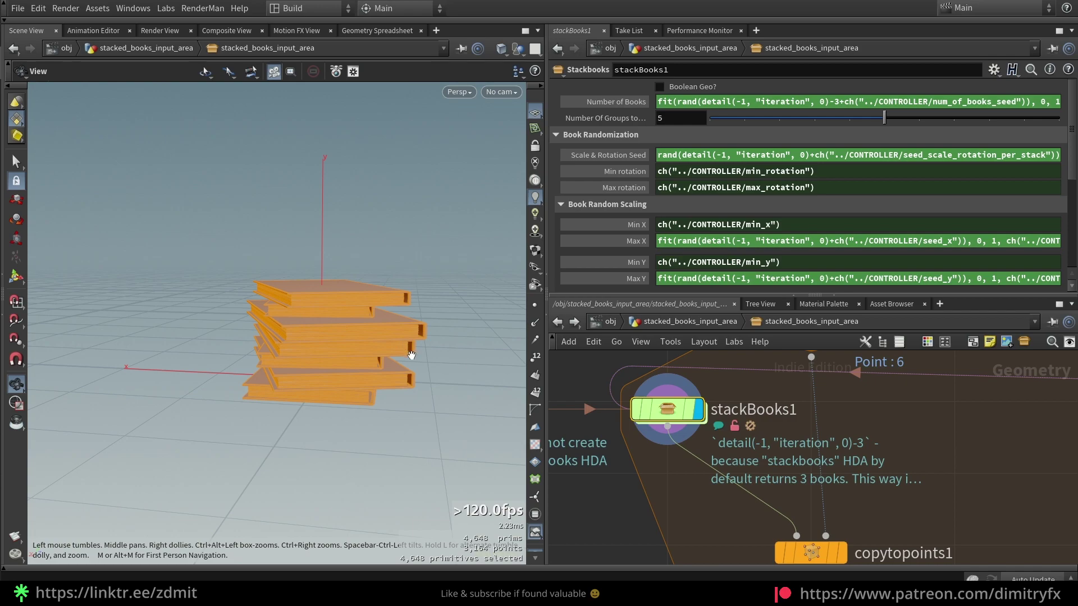
pyautogui.moveTo(701, 505); pyautogui.dragTo(680, 481, button='middle')
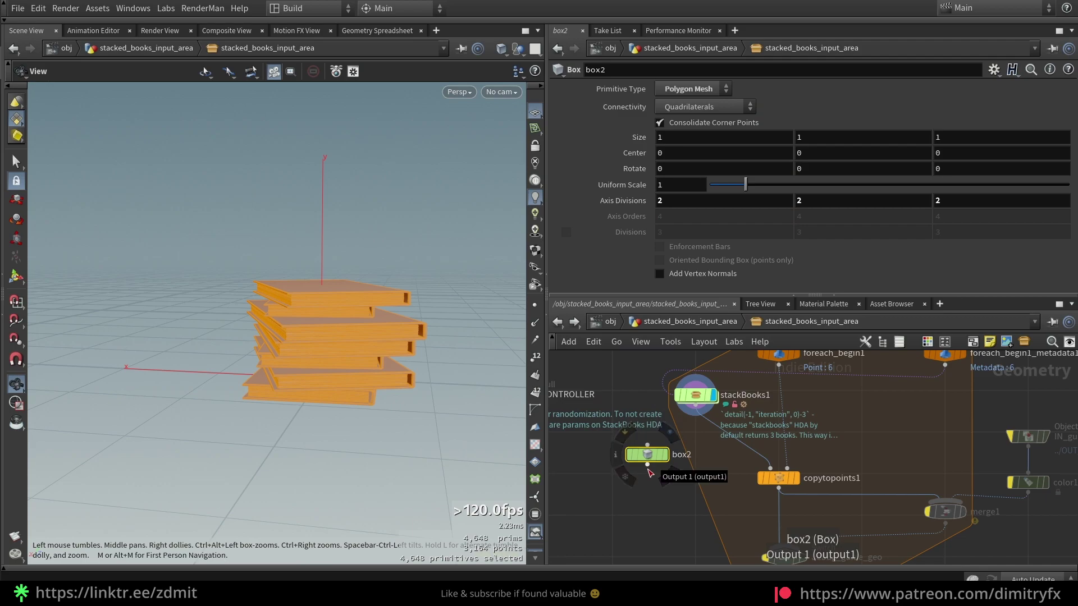
pyautogui.hotkey('ctrl', 'z')
pyautogui.moveTo(647, 494); pyautogui.dragTo(626, 507, button='middle')
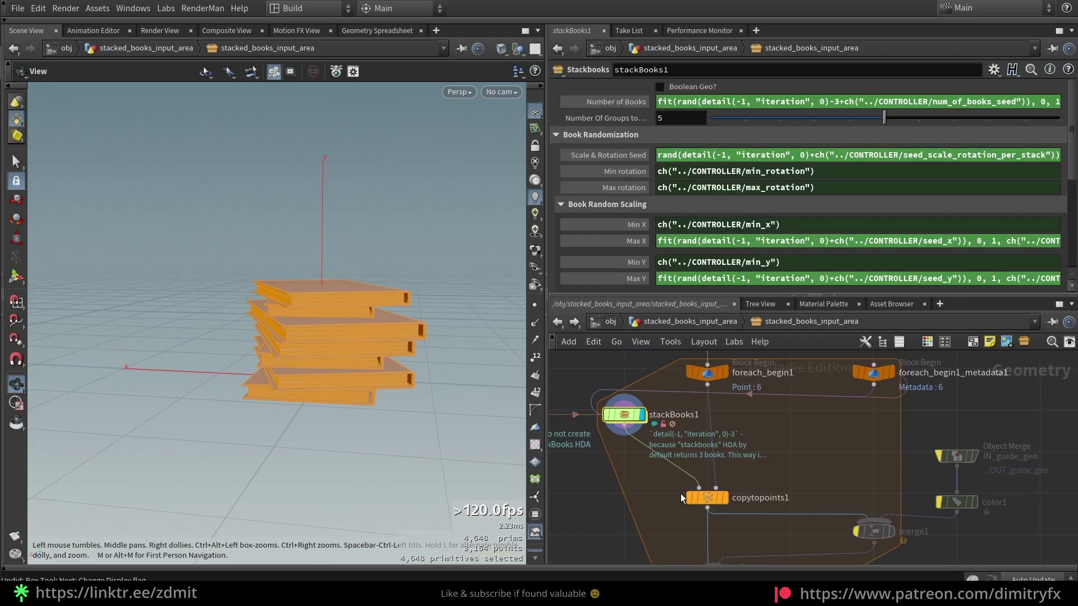
# Step: Display copytopoints1 to compare its stack placement with the stackBooks1 source
pyautogui.click(725, 497)
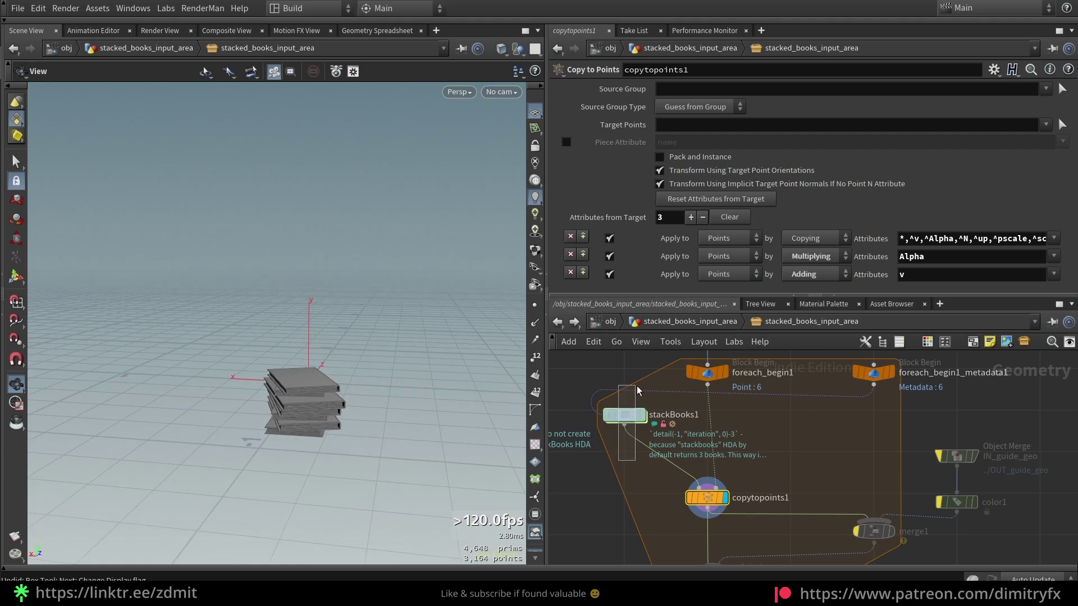
pyautogui.click(639, 410)
pyautogui.moveTo(684, 517); pyautogui.dragTo(755, 476)
pyautogui.moveTo(808, 441); pyautogui.dragTo(799, 422, button='middle')
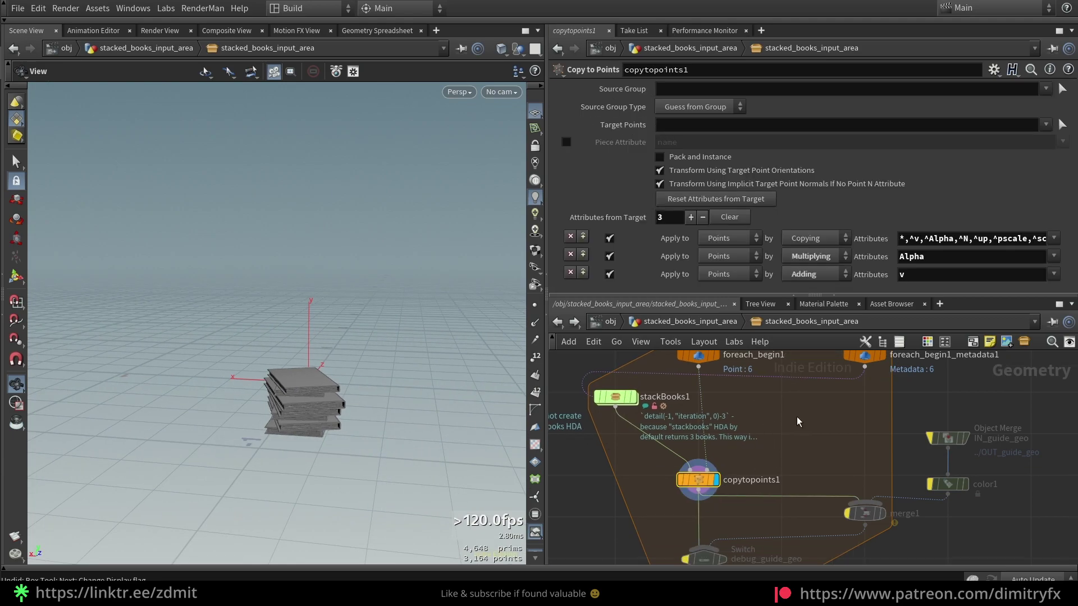
pyautogui.moveTo(373, 438); pyautogui.dragTo(355, 454)
# Step: Display the number_of_stacks_to_spawn scatter with point markers, and turn the markers off after viewing
pyautogui.moveTo(799, 434); pyautogui.dragTo(783, 524, button='middle')
pyautogui.click(700, 364)
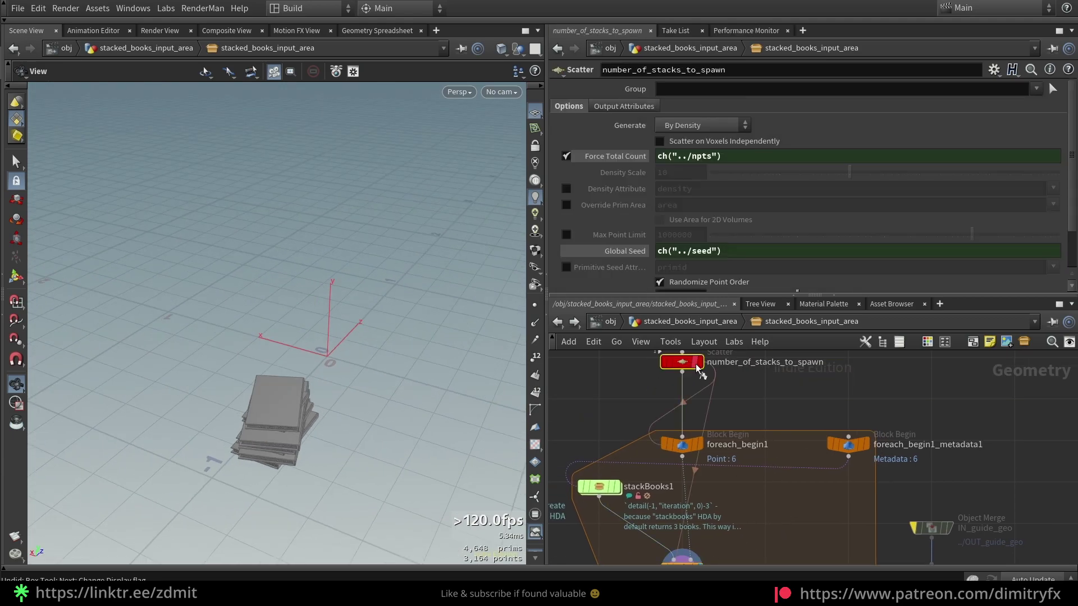
pyautogui.click(533, 302)
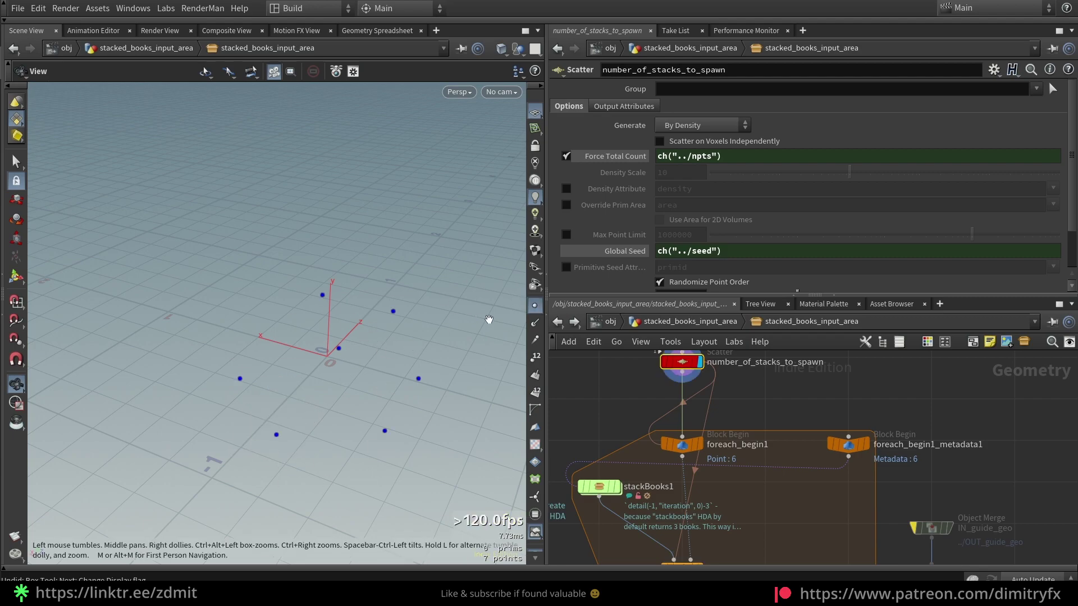
pyautogui.click(534, 308)
# Step: Display foreach_end1 again and view all the generated book stacks
pyautogui.moveTo(799, 479); pyautogui.dragTo(842, 375, button='middle')
pyautogui.moveTo(638, 490); pyautogui.dragTo(647, 365, button='middle')
pyautogui.click(750, 467)
pyautogui.moveTo(407, 406); pyautogui.dragTo(422, 408)
pyautogui.scroll(-2, 698, 431)
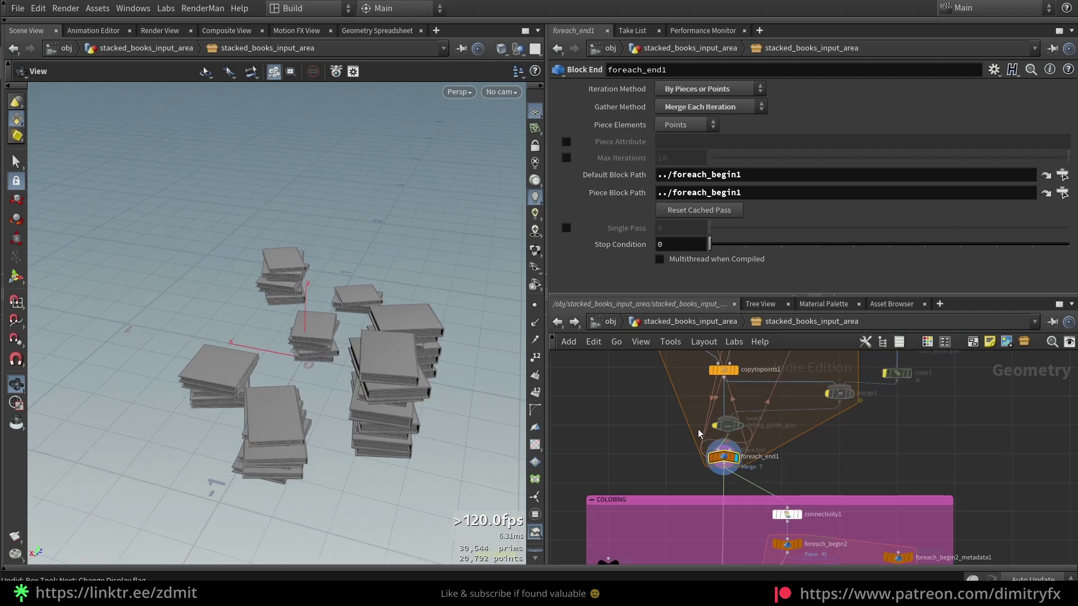
# Step: Inspect the randomization parameters on the CONTROLLER null beside the for-each block
pyautogui.moveTo(658, 368); pyautogui.dragTo(688, 473, button='middle')
pyautogui.scroll(2, 695, 473)
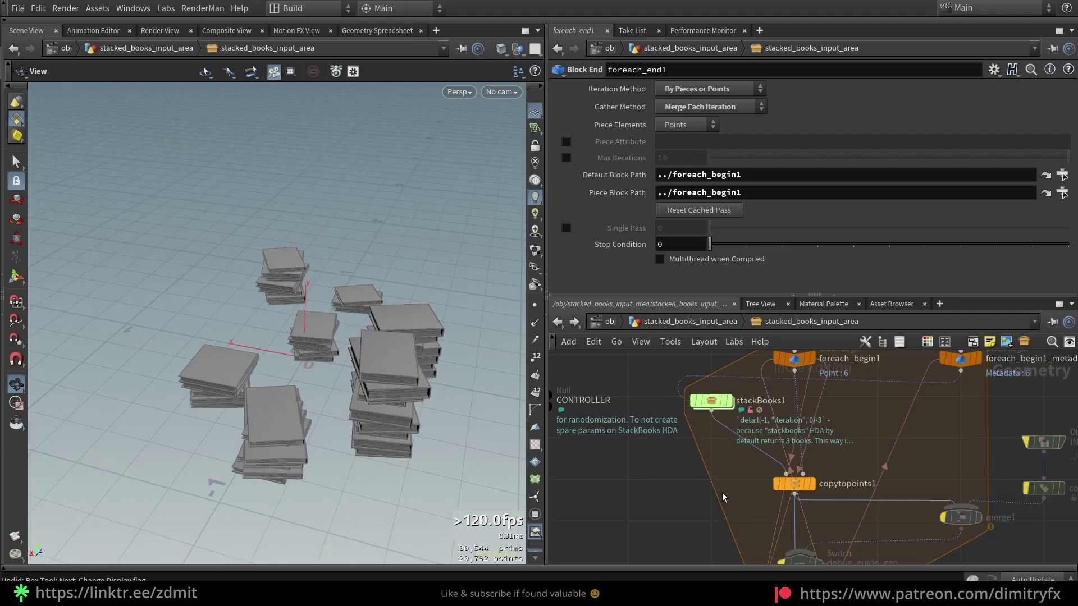
pyautogui.moveTo(640, 470); pyautogui.dragTo(724, 500, button='middle')
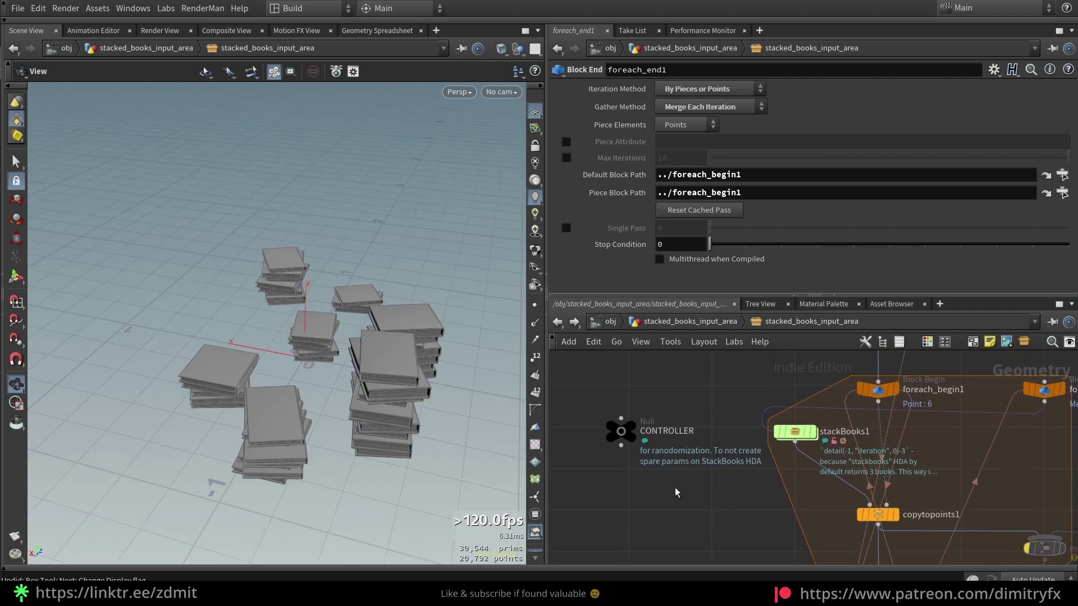
pyautogui.click(619, 431)
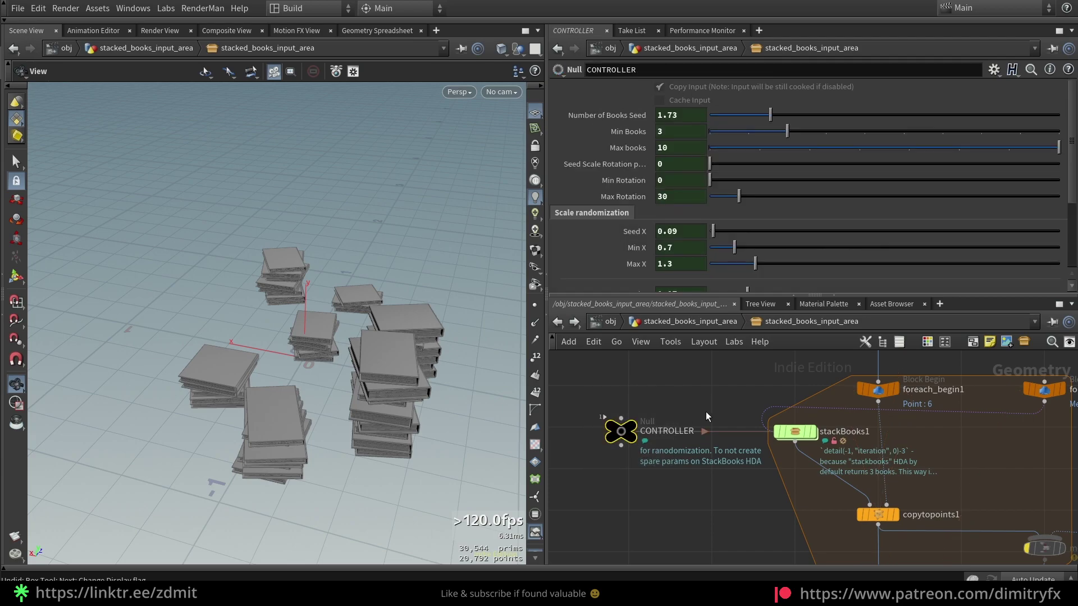
# Step: View stackBooks1's parameter interface for editing and close it without changes
pyautogui.click(795, 431)
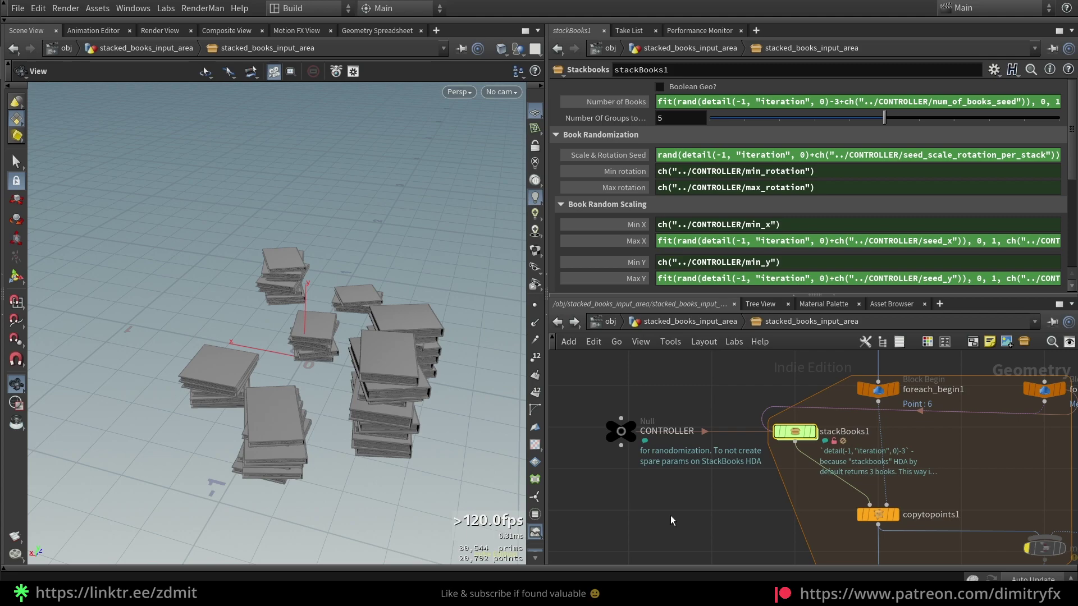
pyautogui.click(994, 69)
pyautogui.click(868, 85)
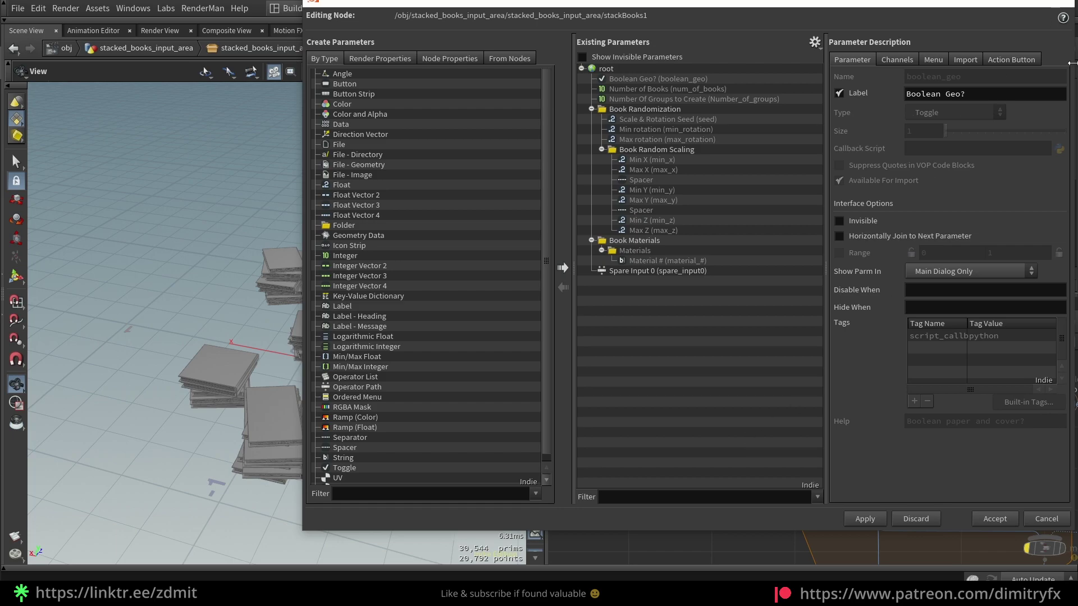
pyautogui.click(1050, 3)
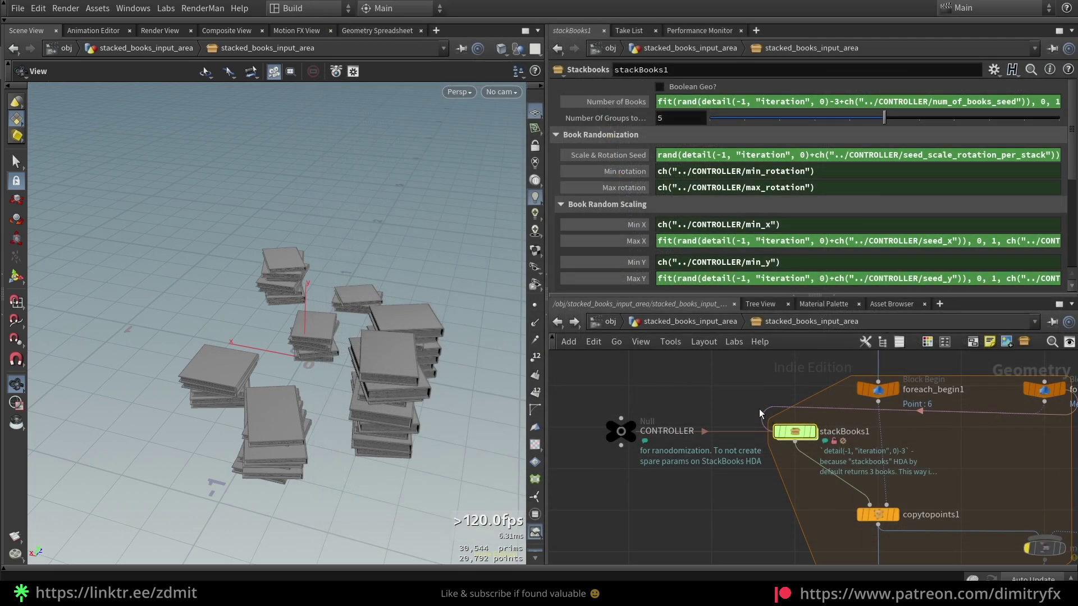
# Step: Try adding a Float parameter at the top of stackBooks1's parameter interface
pyautogui.click(989, 74)
pyautogui.click(980, 82)
pyautogui.moveTo(344, 185); pyautogui.dragTo(647, 69)
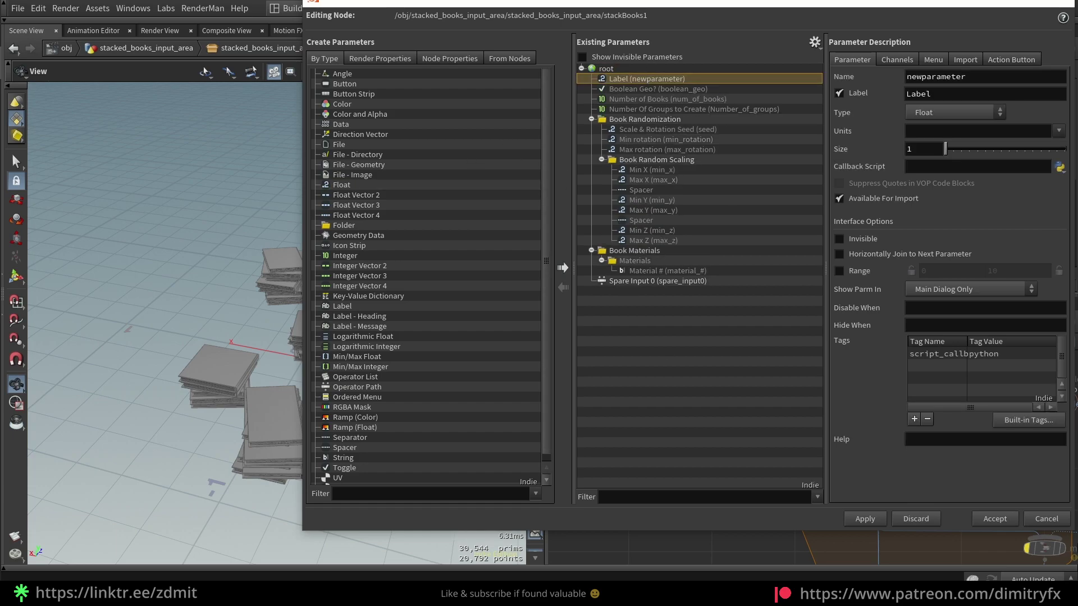
pyautogui.click(1046, 519)
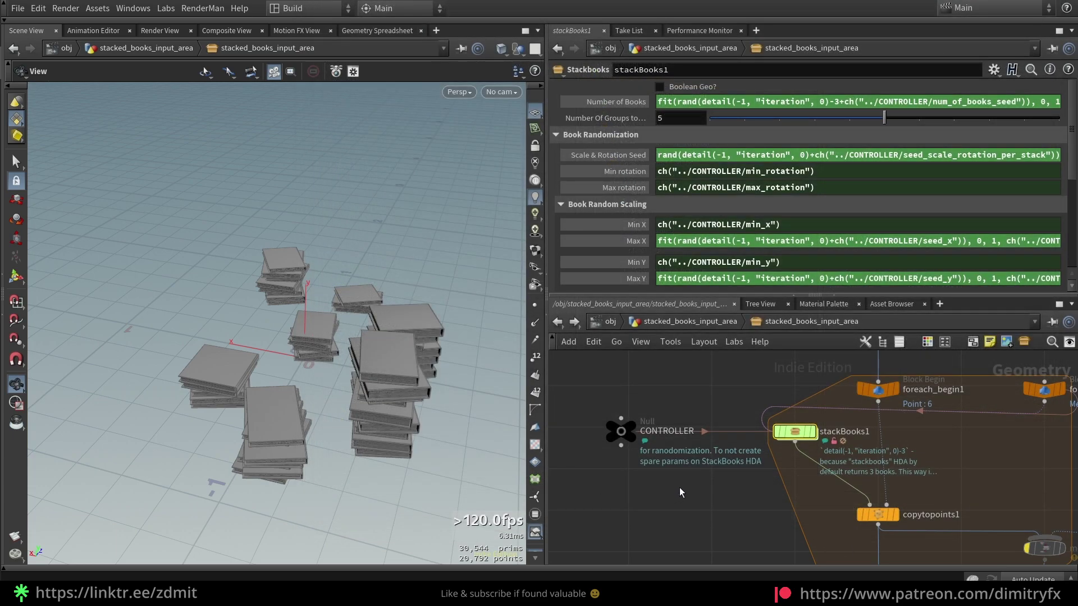
# Step: Nudge the CONTROLLER null toward stackBooks1 and place a new Null node below it
pyautogui.moveTo(627, 432); pyautogui.dragTo(635, 432)
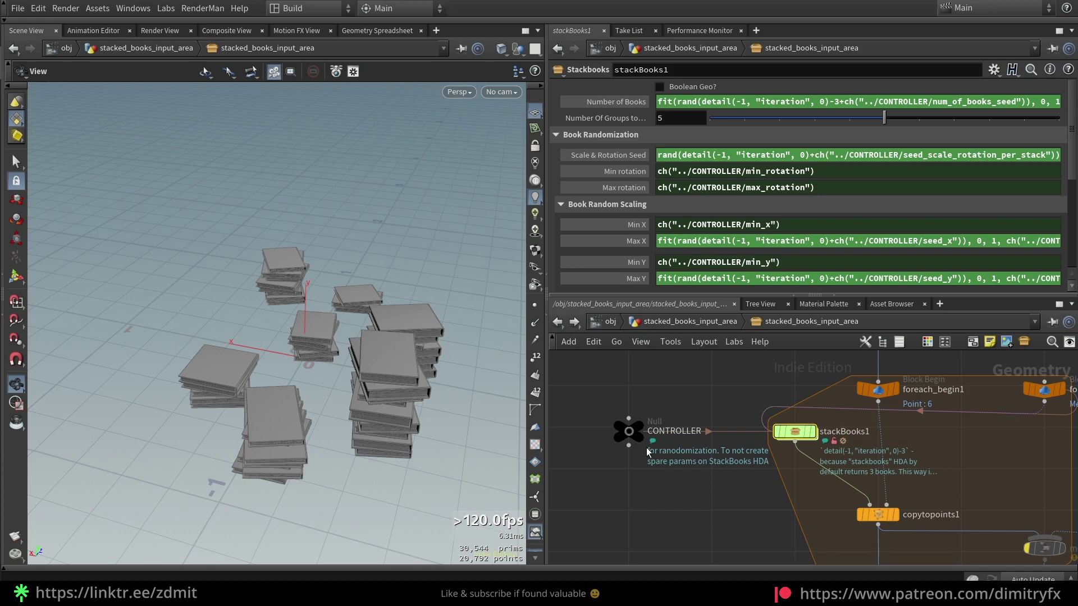
pyautogui.click(648, 452)
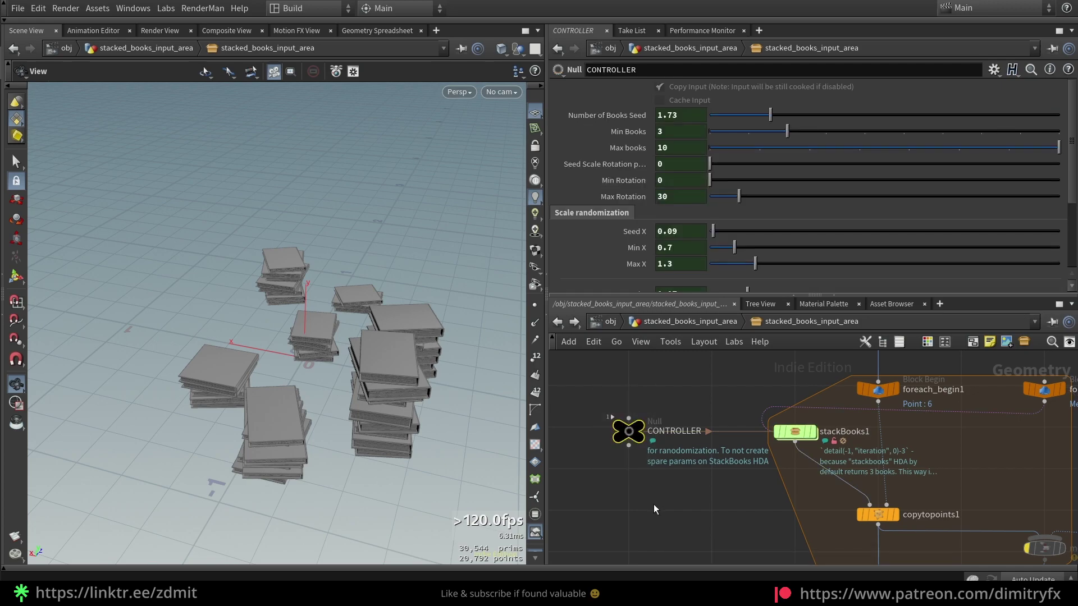
pyautogui.press('Tab')
pyautogui.write('null')
pyautogui.press('Return')
pyautogui.click(631, 499)
# Step: Try adding Float parameters to the new null's parameter interface
pyautogui.click(996, 70)
pyautogui.click(892, 85)
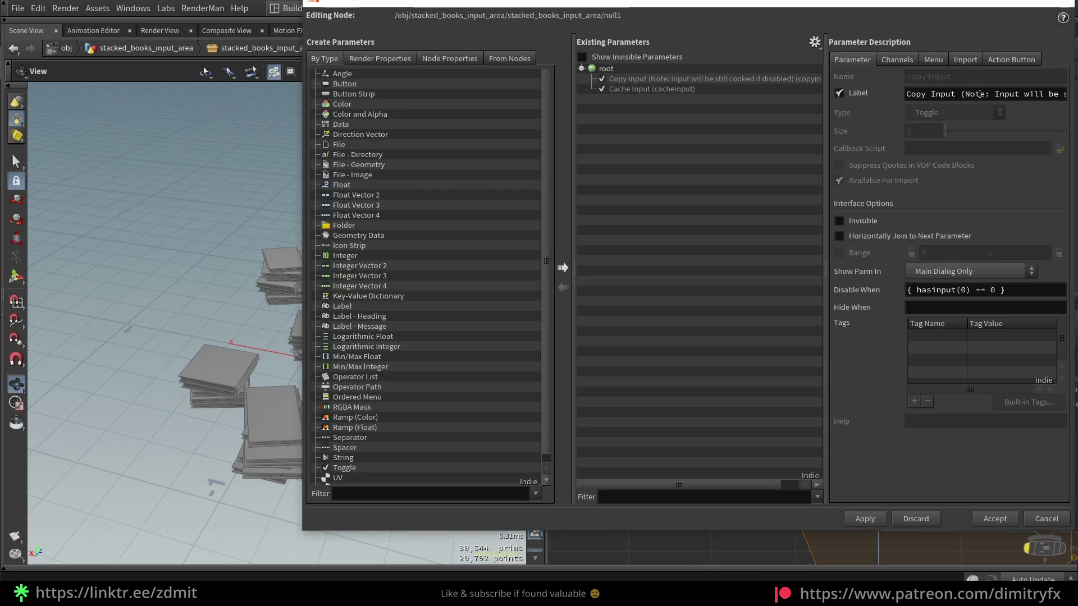
pyautogui.moveTo(358, 186); pyautogui.dragTo(663, 167)
pyautogui.moveTo(393, 194); pyautogui.dragTo(623, 162)
pyautogui.moveTo(388, 186); pyautogui.dragTo(645, 180)
pyautogui.click(1048, 519)
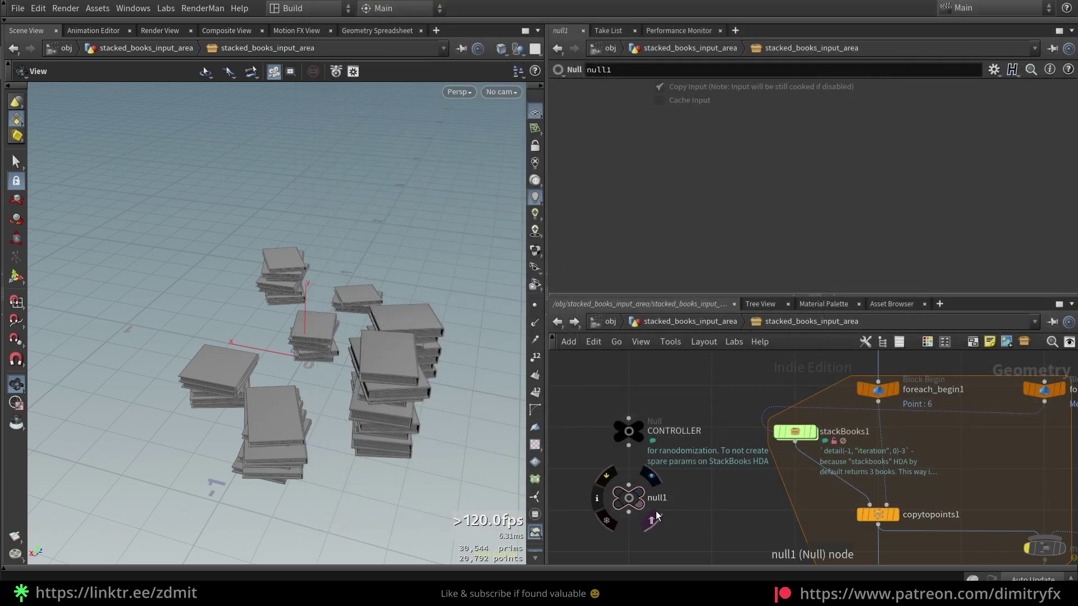
# Step: Delete the extra null1 node and inspect the Max books parameter's name and label in CONTROLLER's parameter interface without making changes
pyautogui.press('Delete')
pyautogui.click(628, 431)
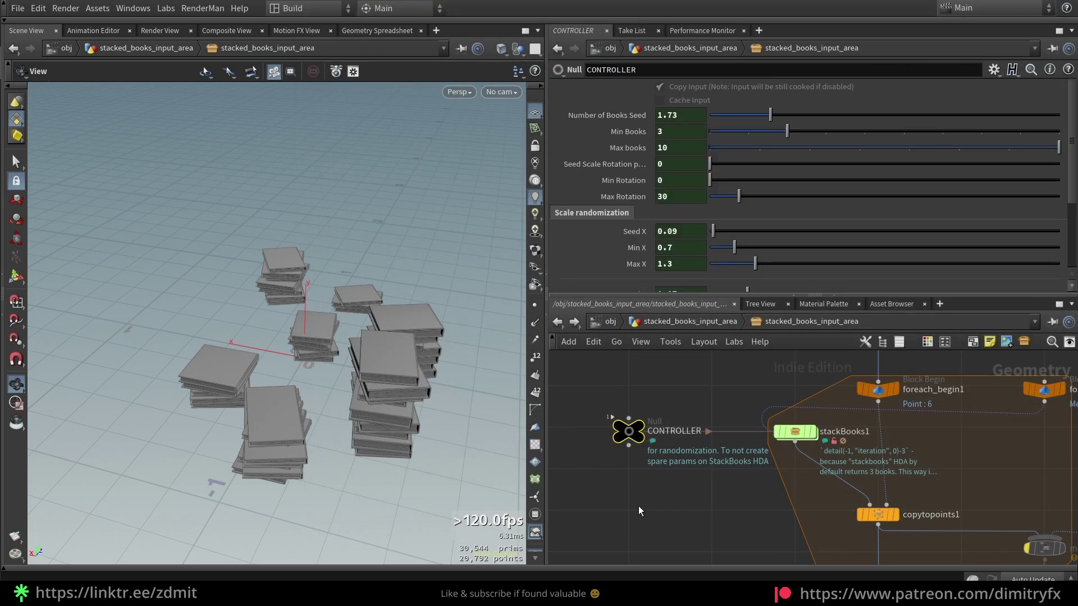
pyautogui.click(994, 69)
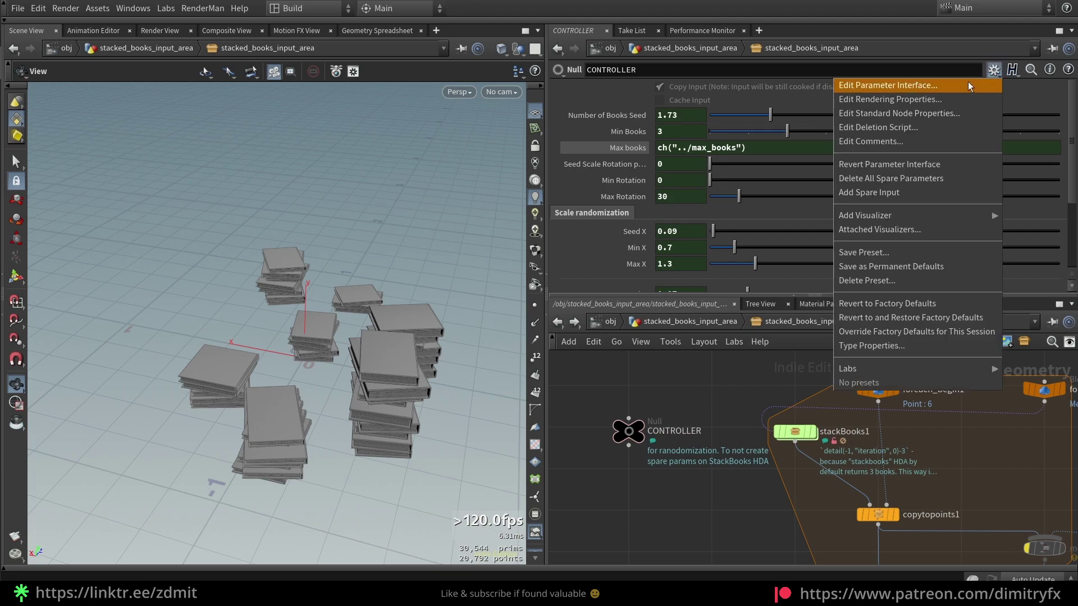
pyautogui.click(909, 75)
pyautogui.doubleClick(920, 79)
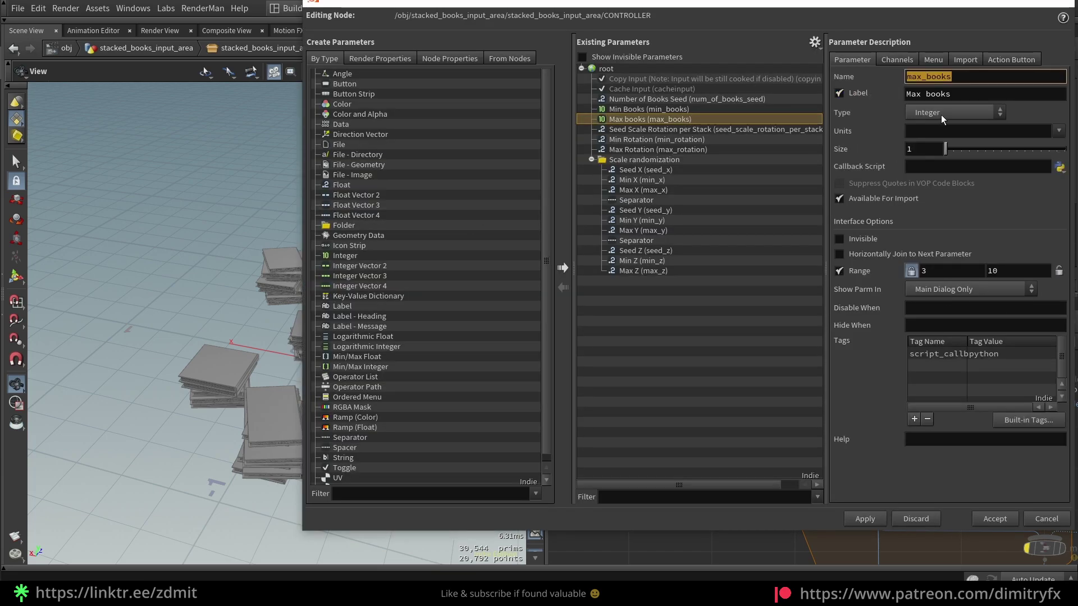
pyautogui.click(960, 94)
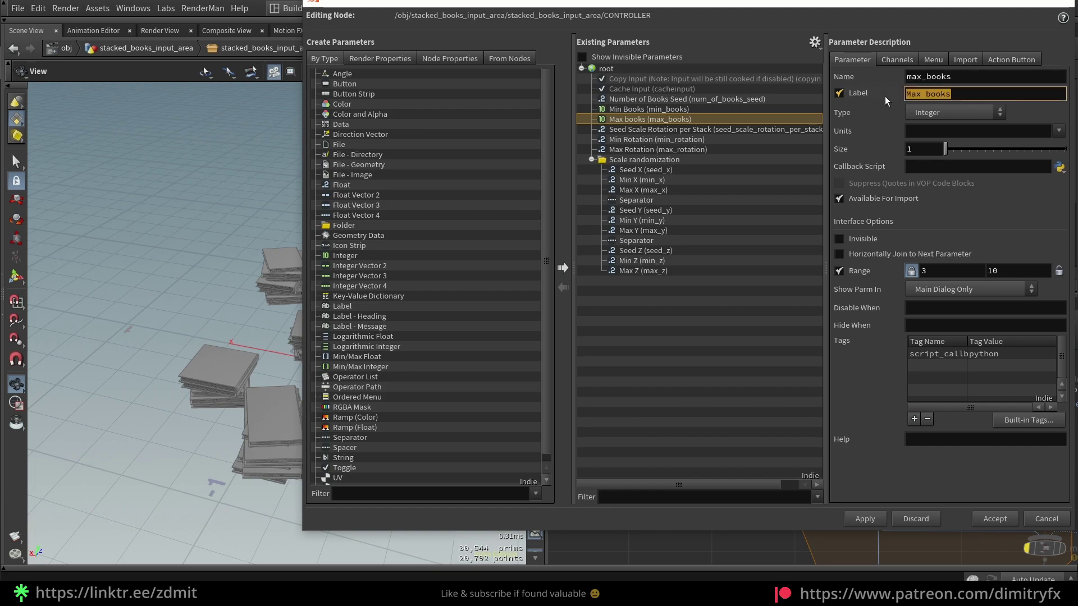
pyautogui.click(1045, 520)
# Step: Examine the expressions that link stackBooks1's book count, rotation and random scaling parameters to the loop iteration and CONTROLLER
pyautogui.click(873, 390)
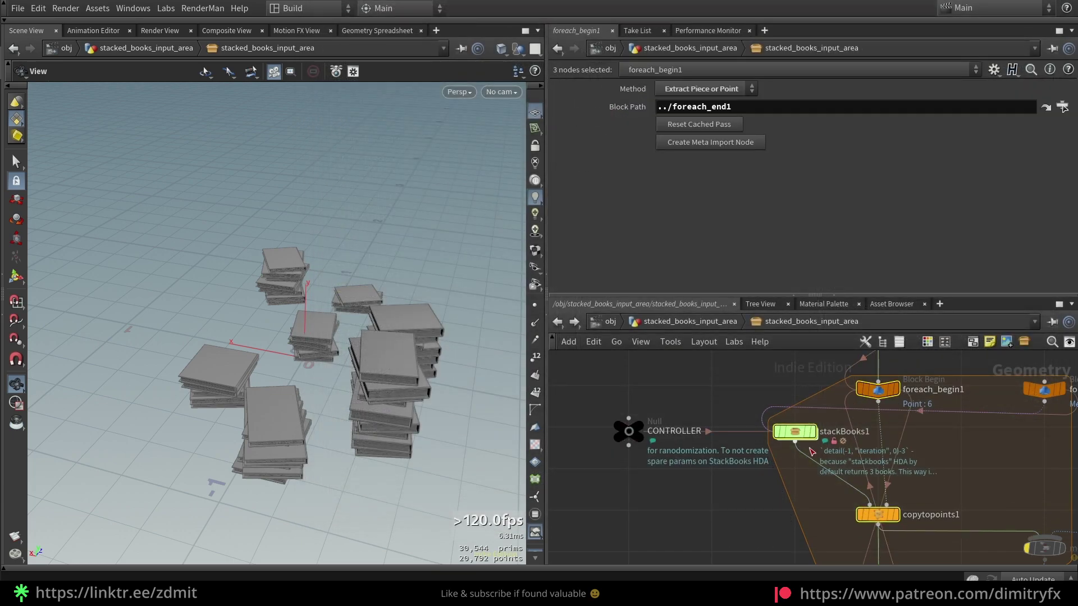
pyautogui.click(794, 431)
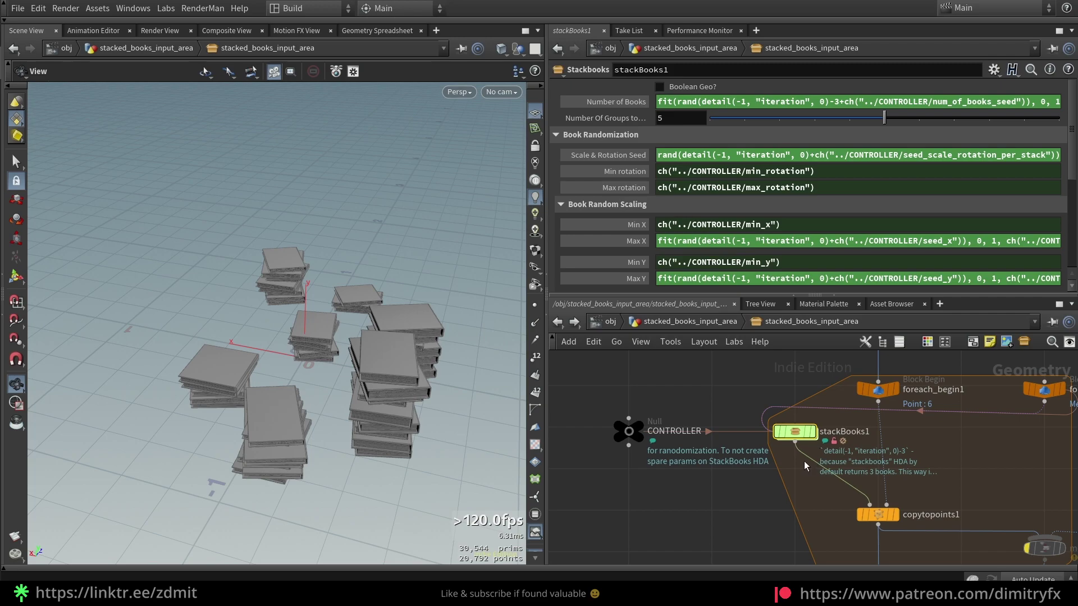
pyautogui.moveTo(697, 243); pyautogui.dragTo(982, 248)
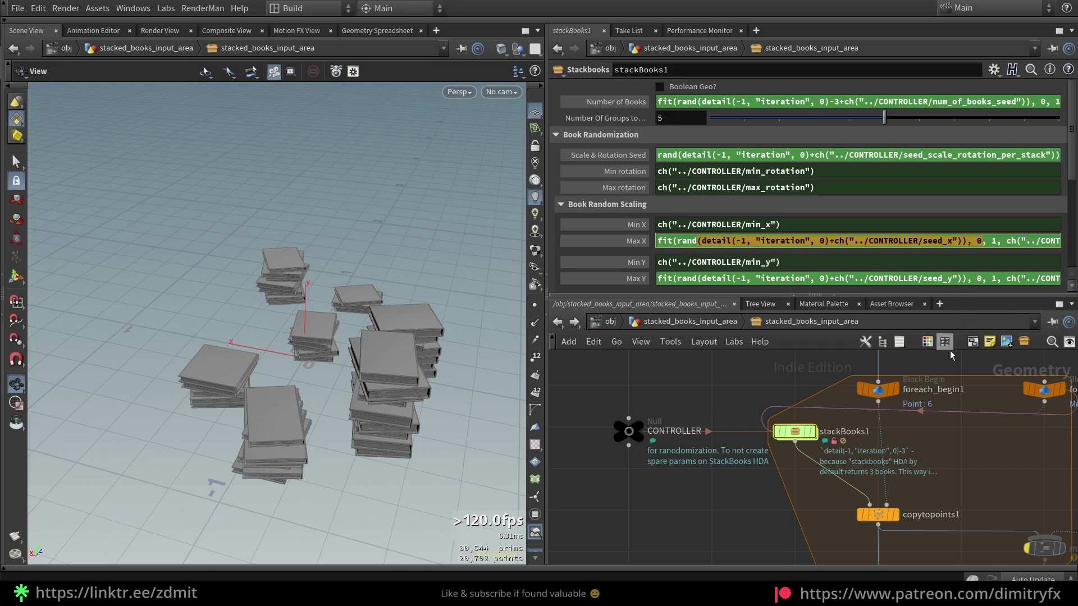
pyautogui.click(624, 506)
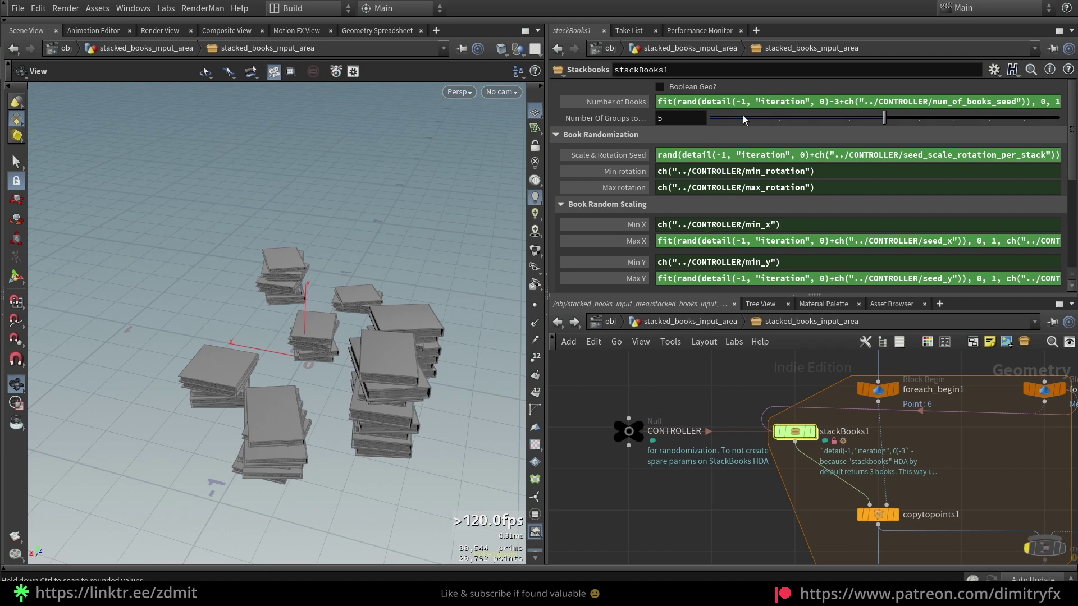
pyautogui.click(723, 104)
pyautogui.click(726, 152)
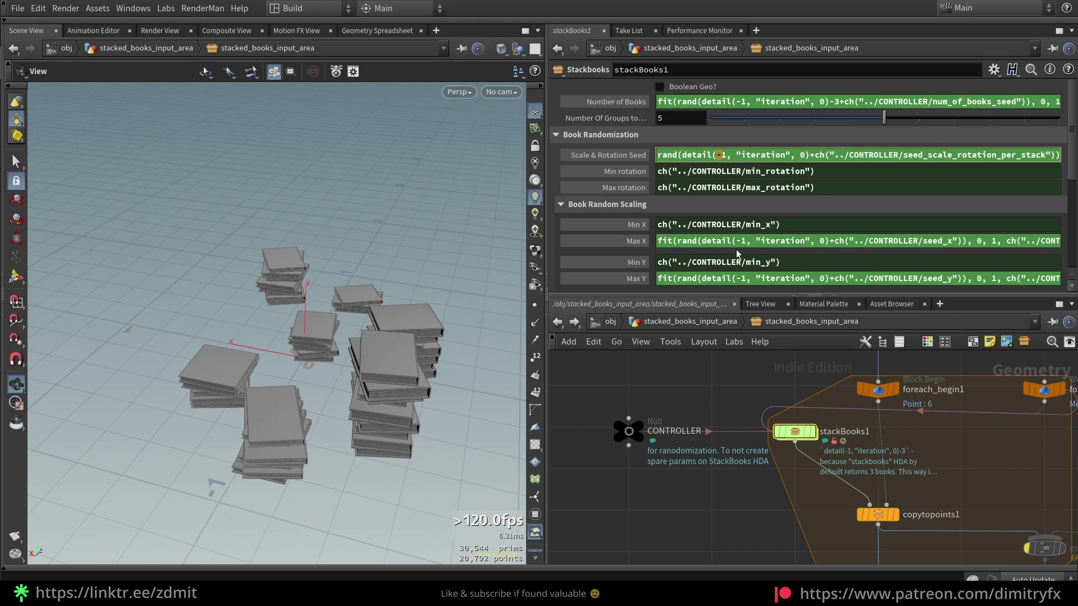
pyautogui.click(733, 279)
pyautogui.moveTo(735, 280); pyautogui.dragTo(809, 279)
pyautogui.scroll(-2, 786, 280)
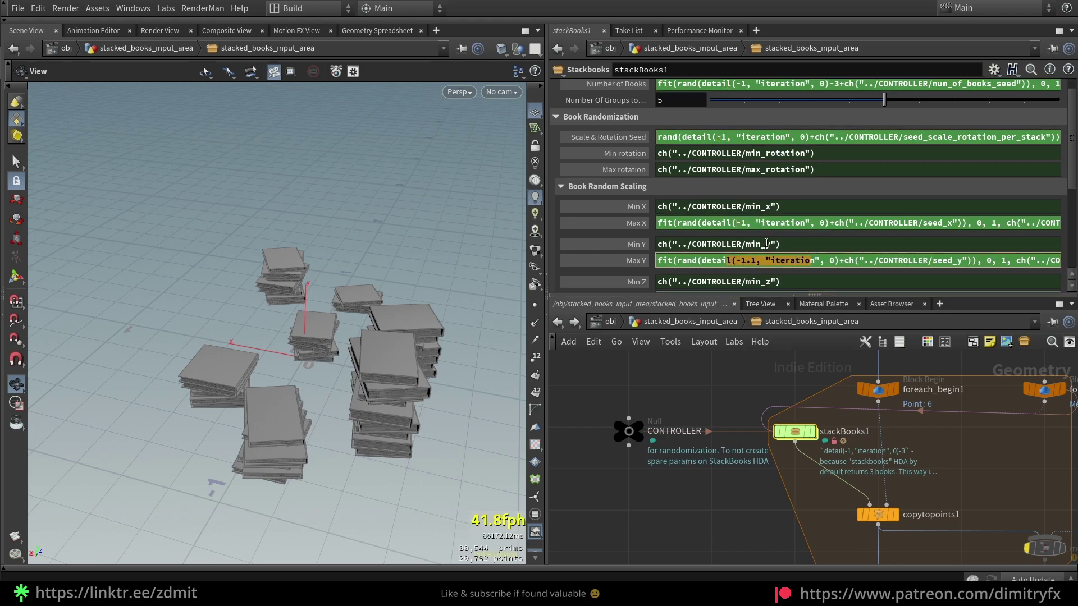
pyautogui.scroll(1, 795, 190)
pyautogui.click(793, 103)
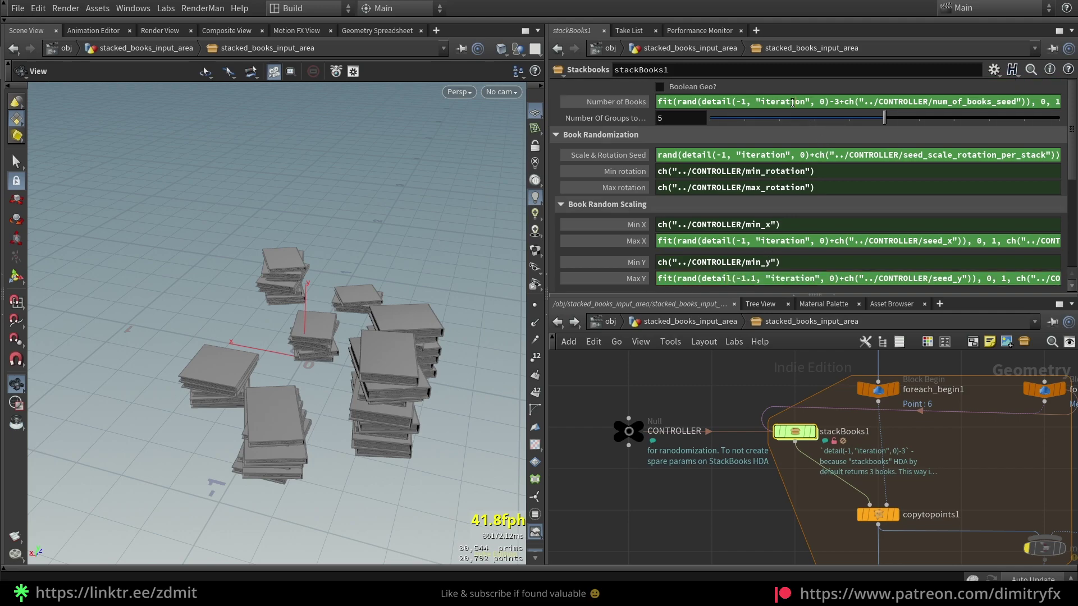
pyautogui.click(770, 512)
# Step: Add a Box node beside the for-each loop and wire it into copytopoints1's first input in place of stackBooks1
pyautogui.moveTo(737, 514); pyautogui.dragTo(676, 446, button='middle')
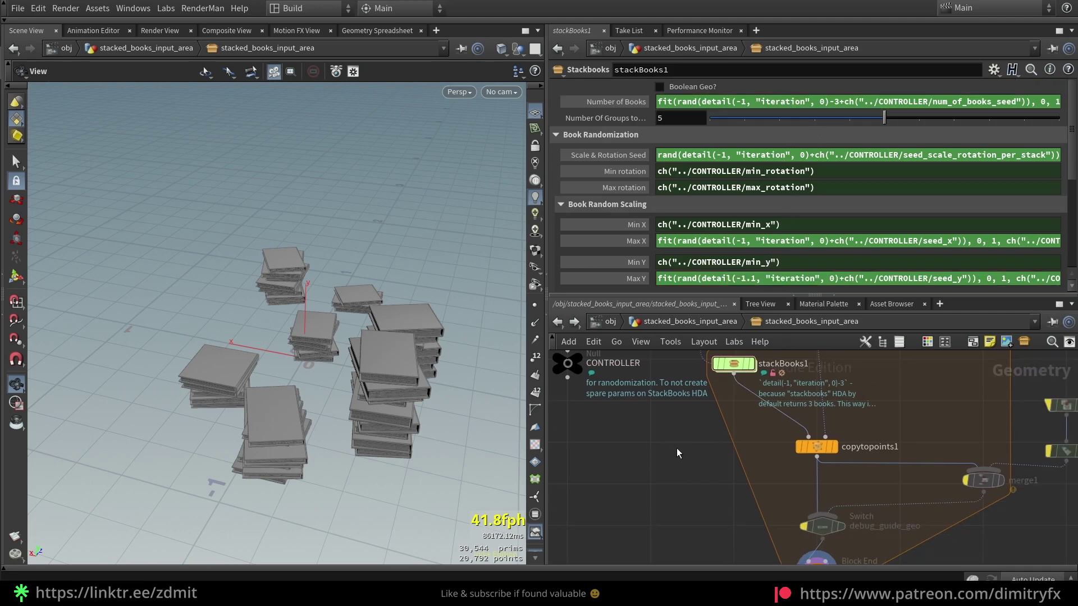
pyautogui.press('Tab')
pyautogui.write('box')
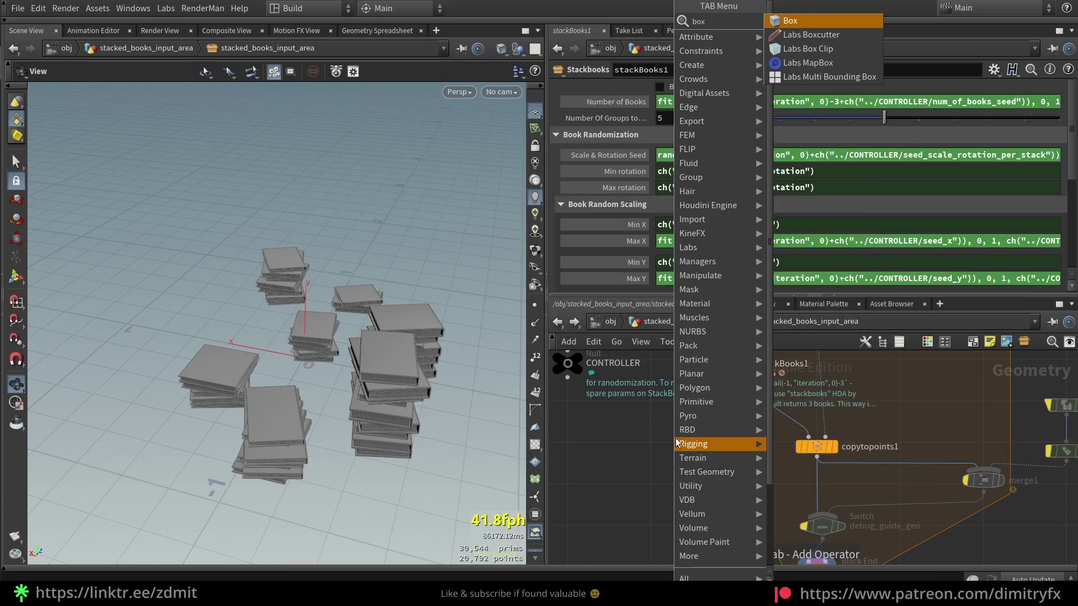
pyautogui.press('Return')
pyautogui.click(675, 437)
pyautogui.moveTo(661, 453); pyautogui.dragTo(809, 437)
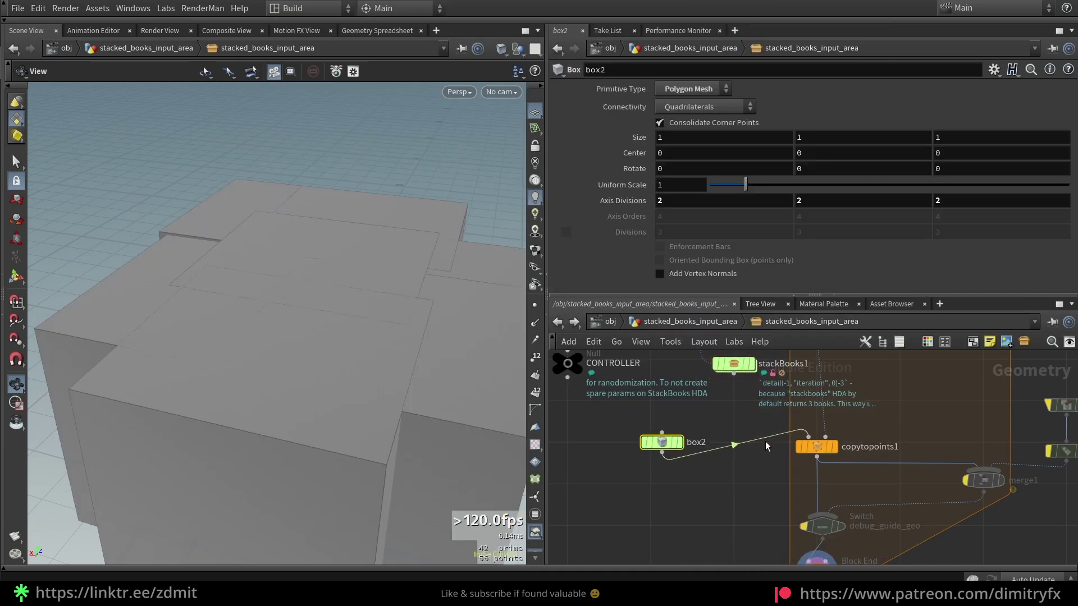
# Step: Flatten box2 to a Y size of 0.13 and reduce its uniform scale to 0.28
pyautogui.moveTo(841, 135); pyautogui.dragTo(774, 170, button='middle')
pyautogui.hotkey('ctrl', 'z')
pyautogui.moveTo(745, 184); pyautogui.dragTo(720, 177)
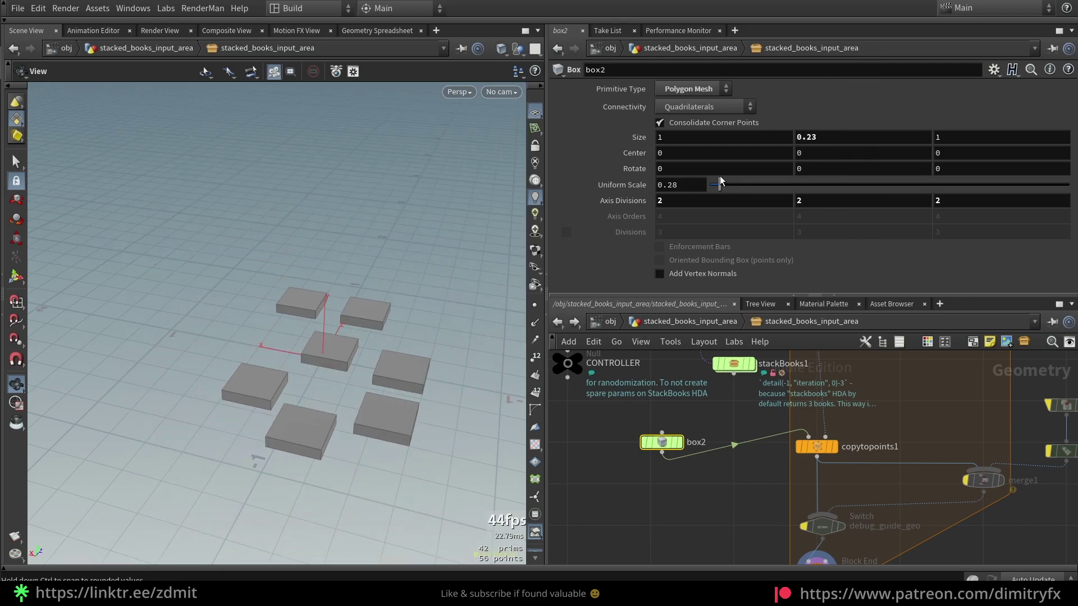
pyautogui.moveTo(827, 139); pyautogui.dragTo(808, 139, button='middle')
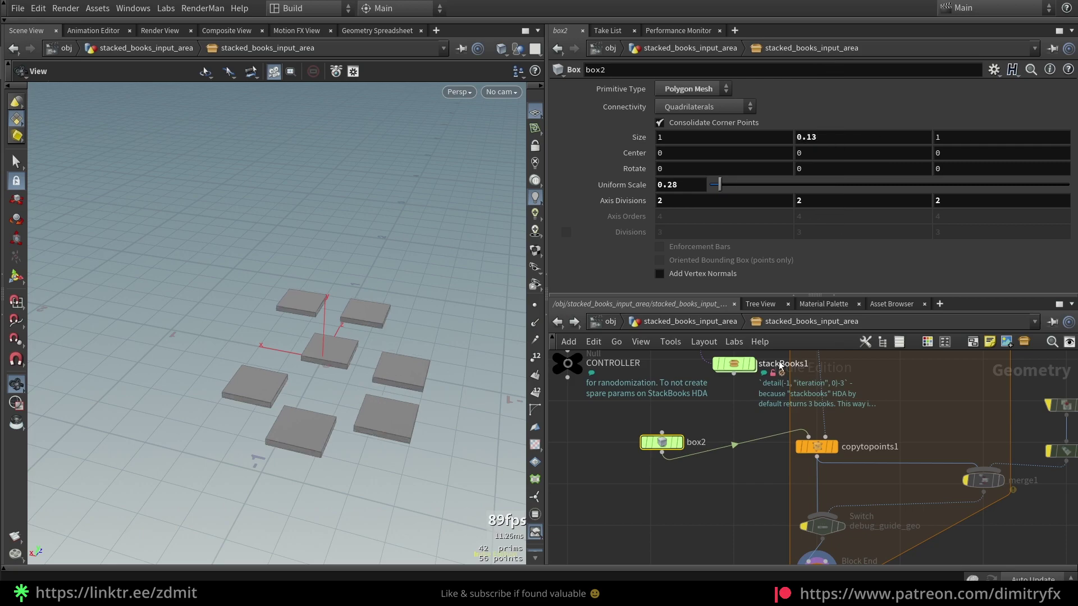
# Step: Check the spare input reference on stackBooks1 and add a spare input to box2
pyautogui.click(733, 364)
pyautogui.scroll(-8, 621, 269)
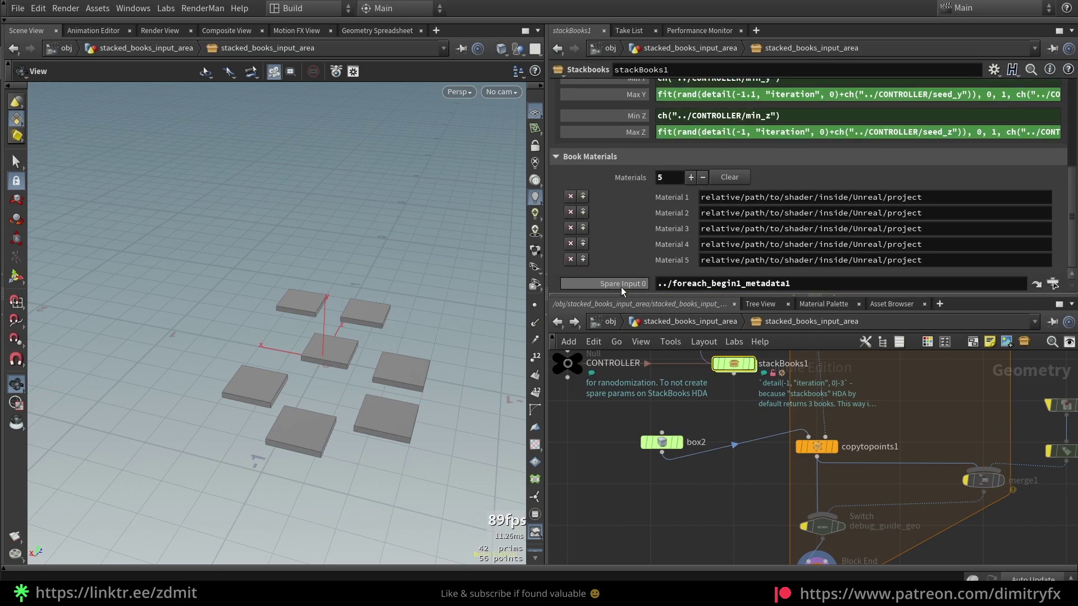
pyautogui.click(662, 441)
pyautogui.click(994, 70)
pyautogui.click(994, 70)
pyautogui.click(994, 71)
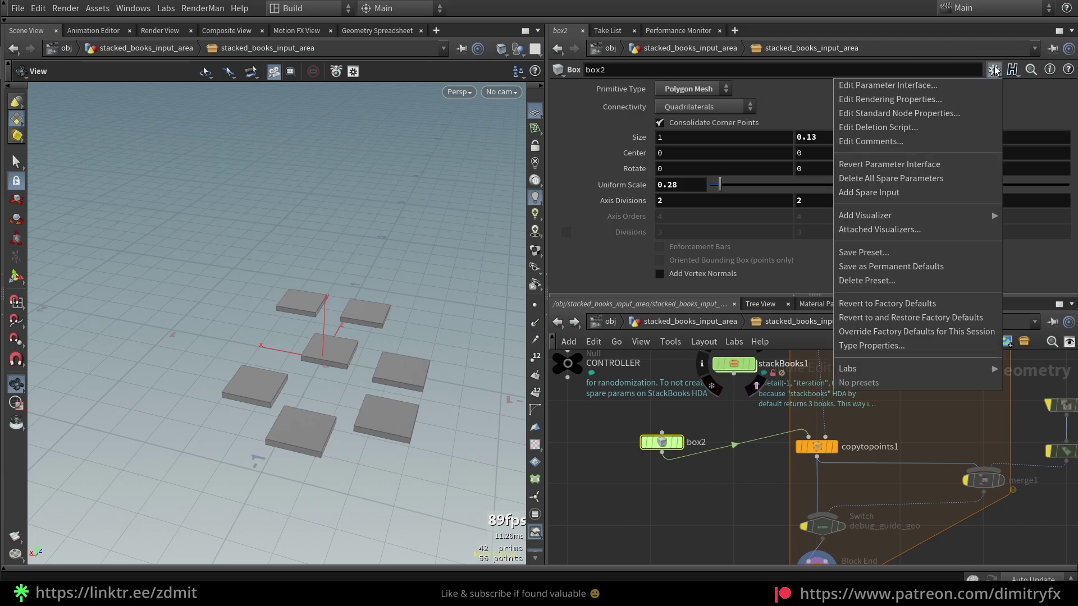
pyautogui.click(891, 194)
# Step: Link box2's Spare Input 0 to the foreach_begin1_metadata1 node
pyautogui.moveTo(961, 418); pyautogui.dragTo(766, 540, button='middle')
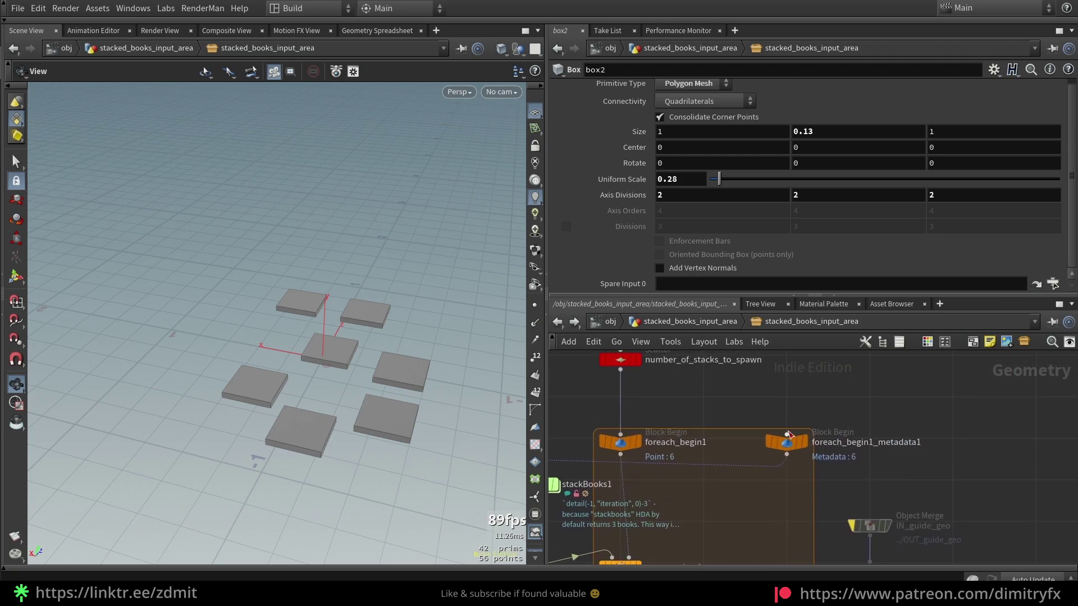
pyautogui.moveTo(787, 439); pyautogui.dragTo(846, 285)
pyautogui.moveTo(834, 437); pyautogui.dragTo(680, 283)
# Step: Set box2's Y size to the expression detail(-1, "iteration", 0)
pyautogui.scroll(-4, 714, 518)
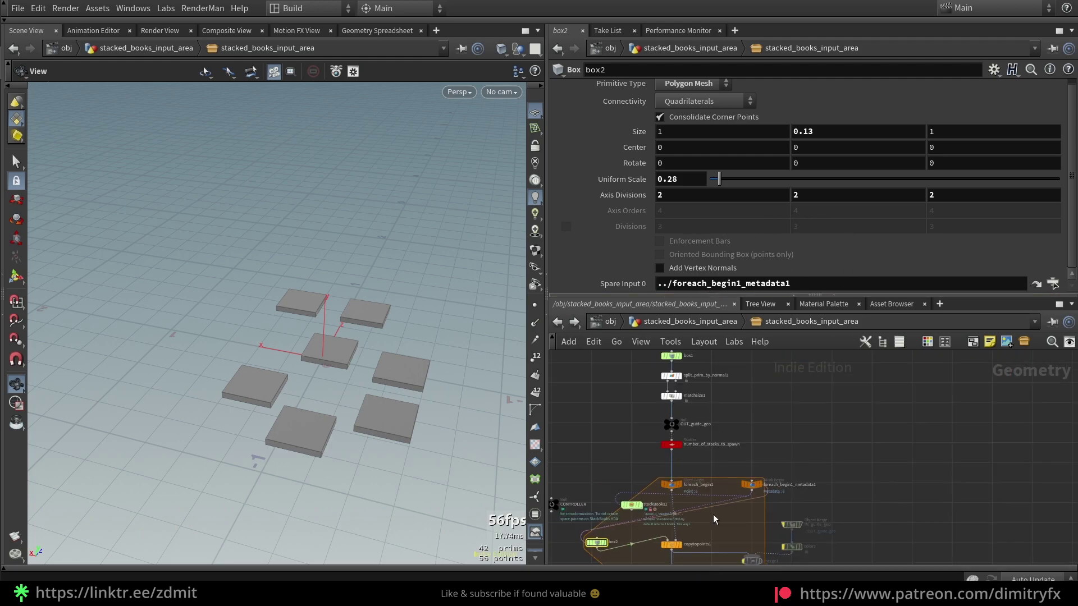
pyautogui.moveTo(714, 518); pyautogui.dragTo(847, 427, button='middle')
pyautogui.scroll(2, 846, 427)
pyautogui.doubleClick(806, 133)
pyautogui.write('detail("")')
pyautogui.press('Left')
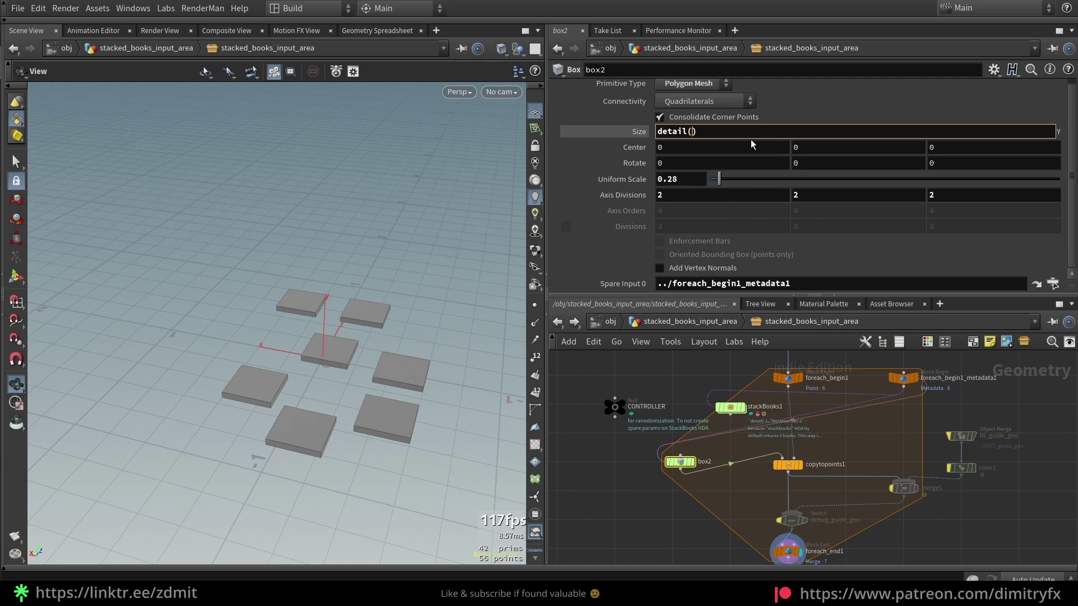
pyautogui.write('""')
pyautogui.press('Left')
pyautogui.press('Left')
pyautogui.write('-1,')
pyautogui.press('Right')
pyautogui.write(', 0')
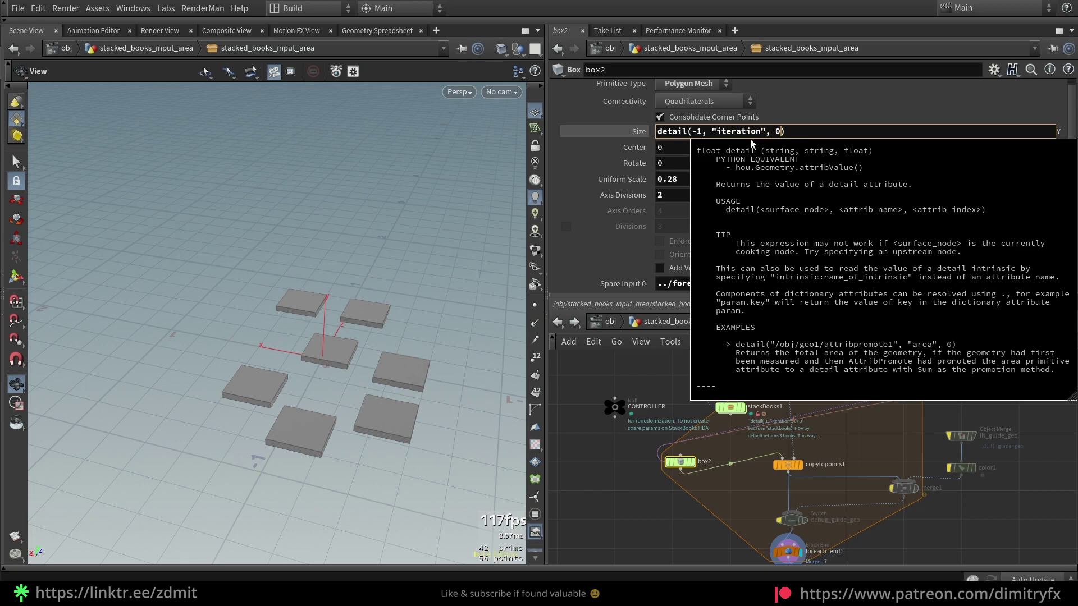
pyautogui.press('Return')
# Step: Inspect the box heights and enable Single Pass on foreach_end1 to isolate iteration 0
pyautogui.moveTo(397, 369); pyautogui.dragTo(325, 350)
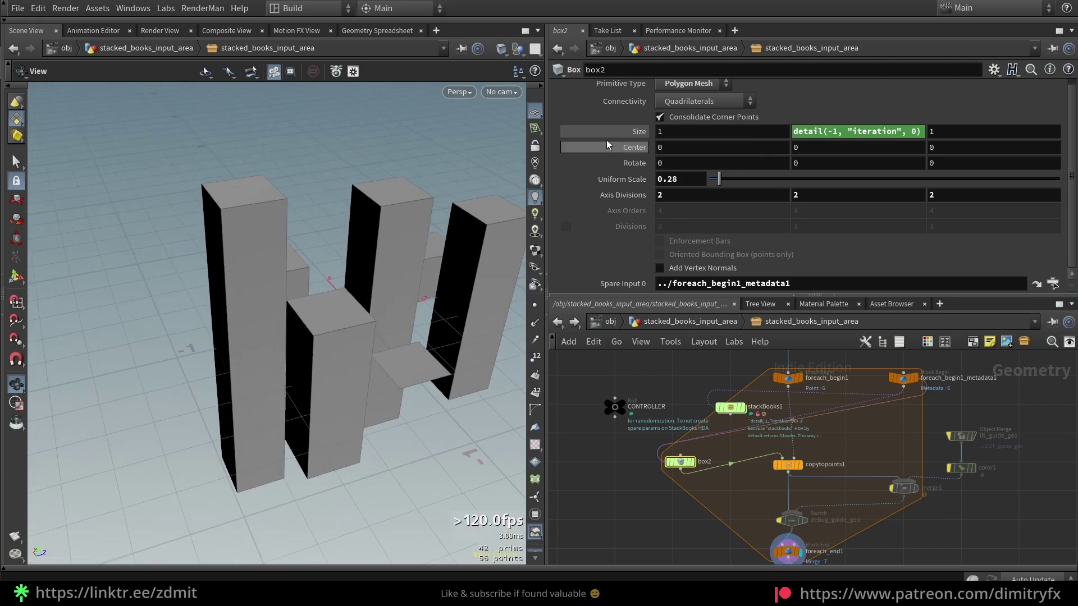
pyautogui.moveTo(419, 421); pyautogui.dragTo(364, 313)
pyautogui.scroll(6, 359, 344)
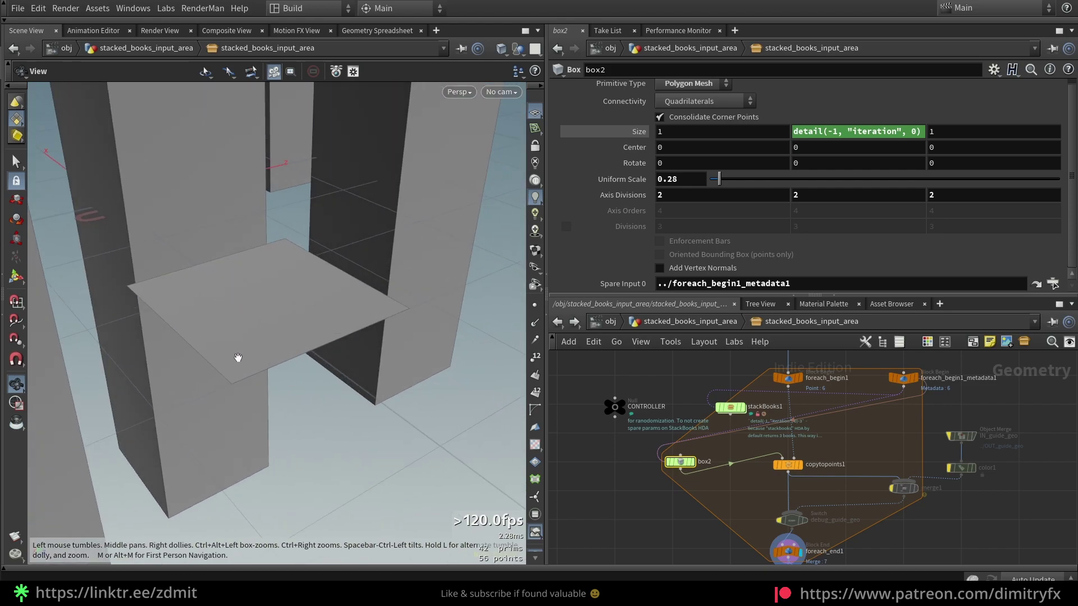
pyautogui.moveTo(708, 525); pyautogui.dragTo(676, 480, button='middle')
pyautogui.click(755, 507)
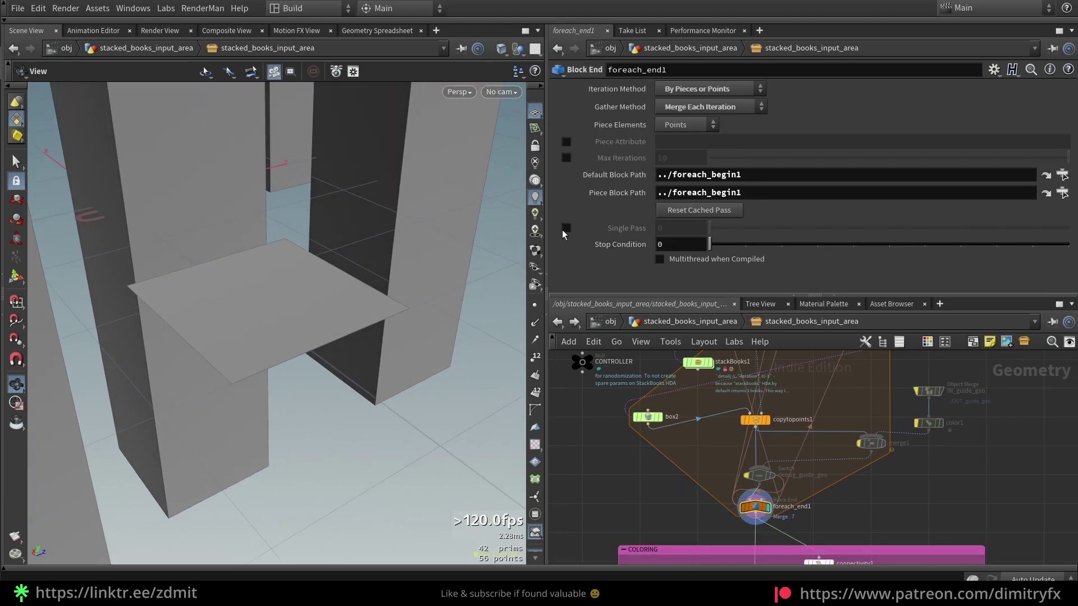
pyautogui.click(565, 229)
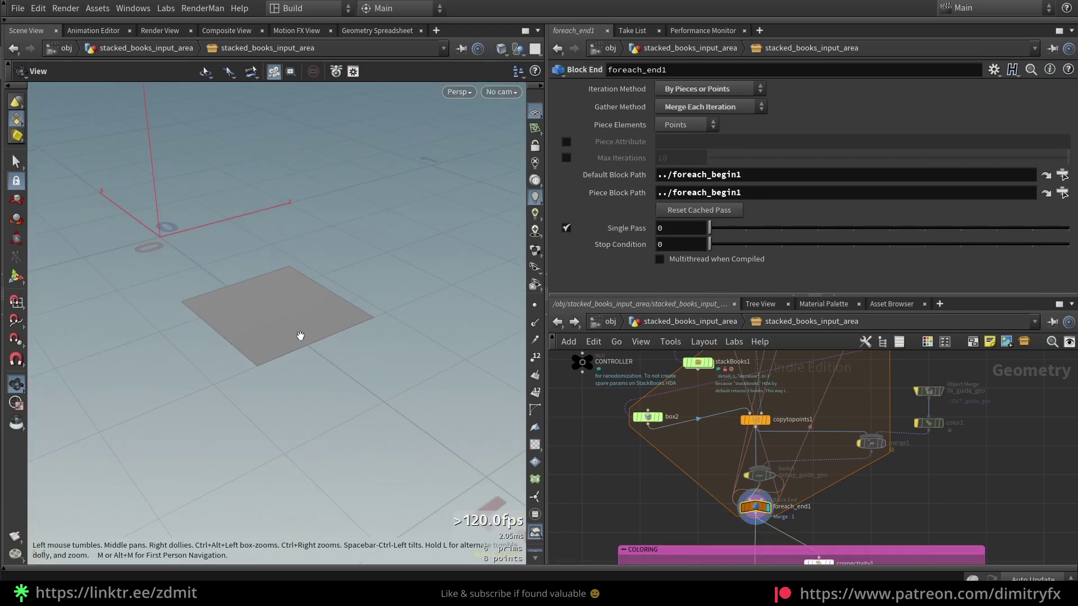
pyautogui.scroll(-1, 341, 300)
pyautogui.click(620, 232)
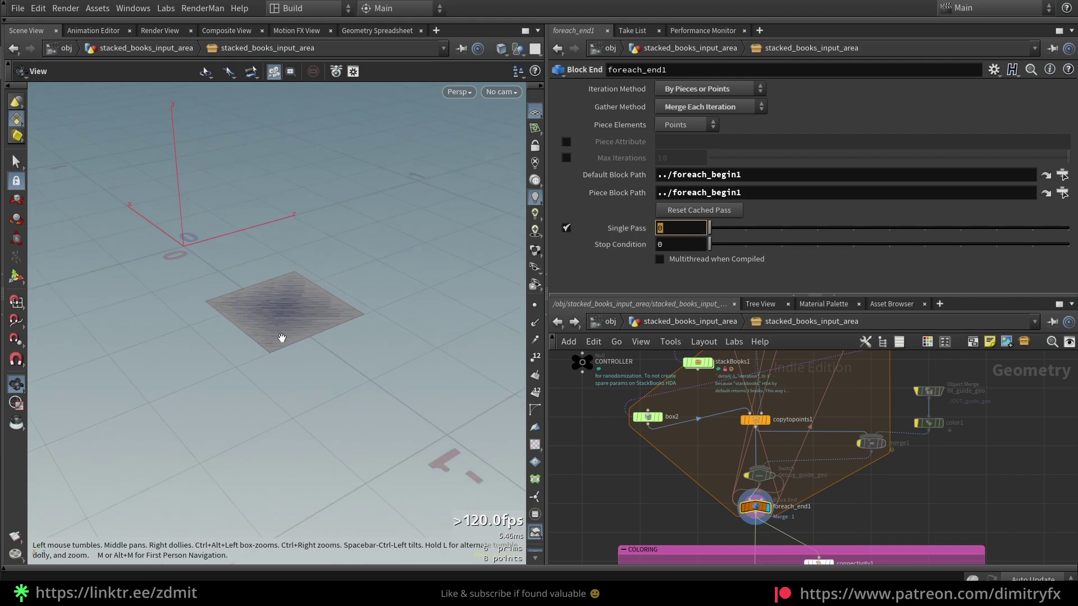
pyautogui.moveTo(302, 330); pyautogui.dragTo(330, 323)
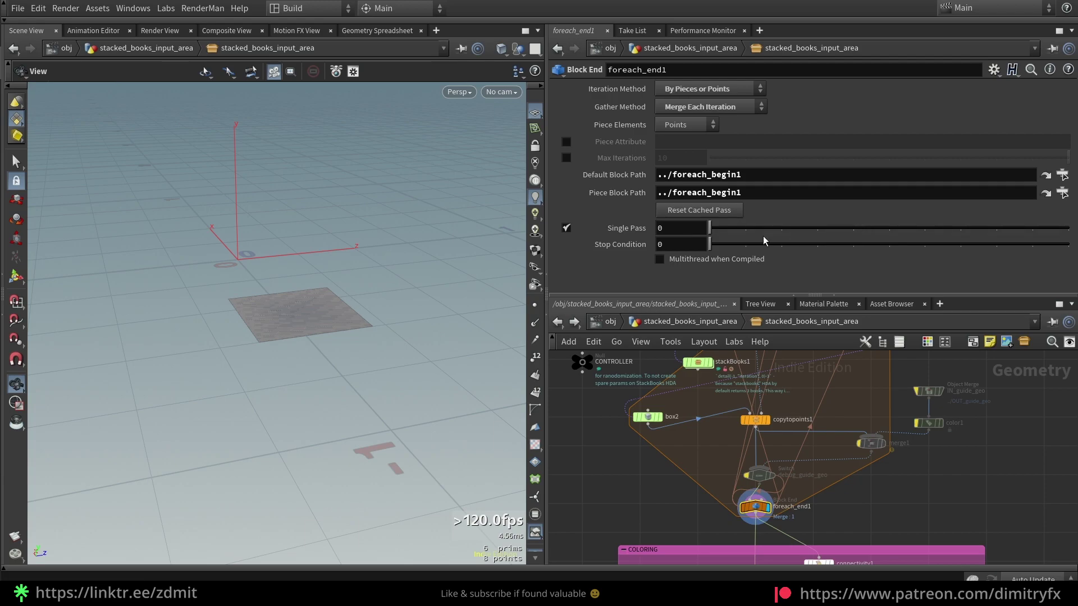
# Step: Raise foreach_end1's single pass value stepwise from 1 to 6 to compare the boxes, and turn Single Pass off
pyautogui.click(746, 230)
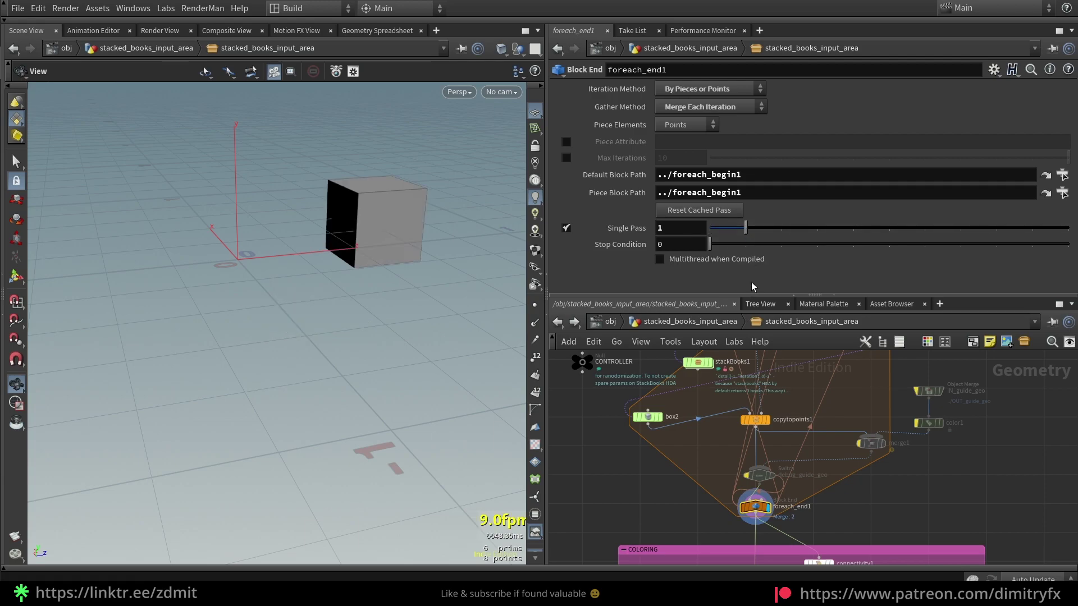
pyautogui.click(782, 230)
pyautogui.scroll(-2, 94, 247)
pyautogui.moveTo(93, 247); pyautogui.dragTo(342, 275, button='middle')
pyautogui.click(816, 230)
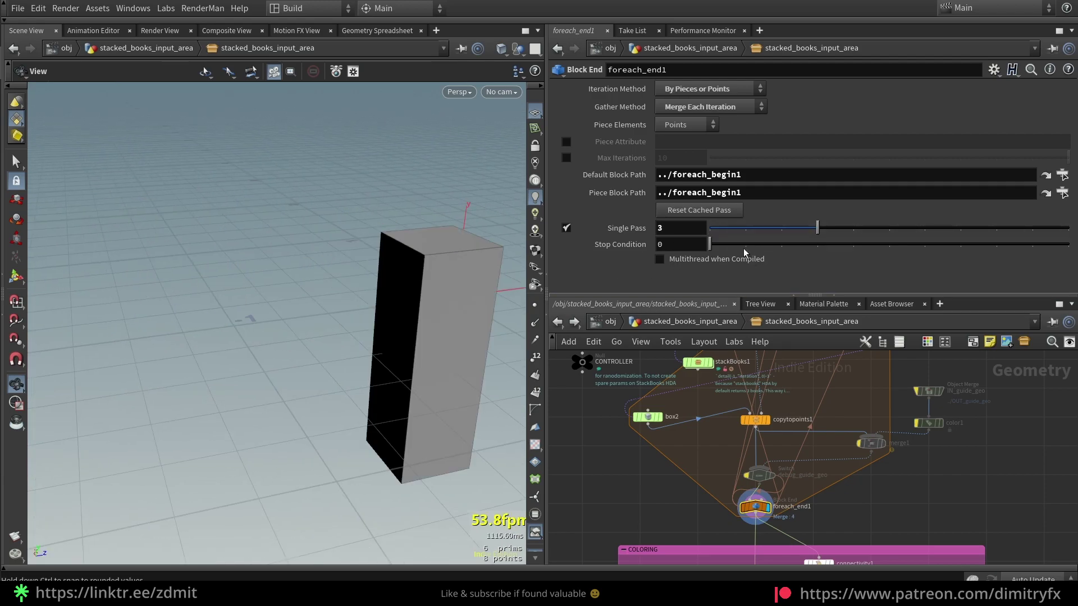
pyautogui.scroll(-2, 502, 278)
pyautogui.moveTo(503, 279); pyautogui.dragTo(453, 272, button='middle')
pyautogui.moveTo(867, 231); pyautogui.dragTo(929, 229)
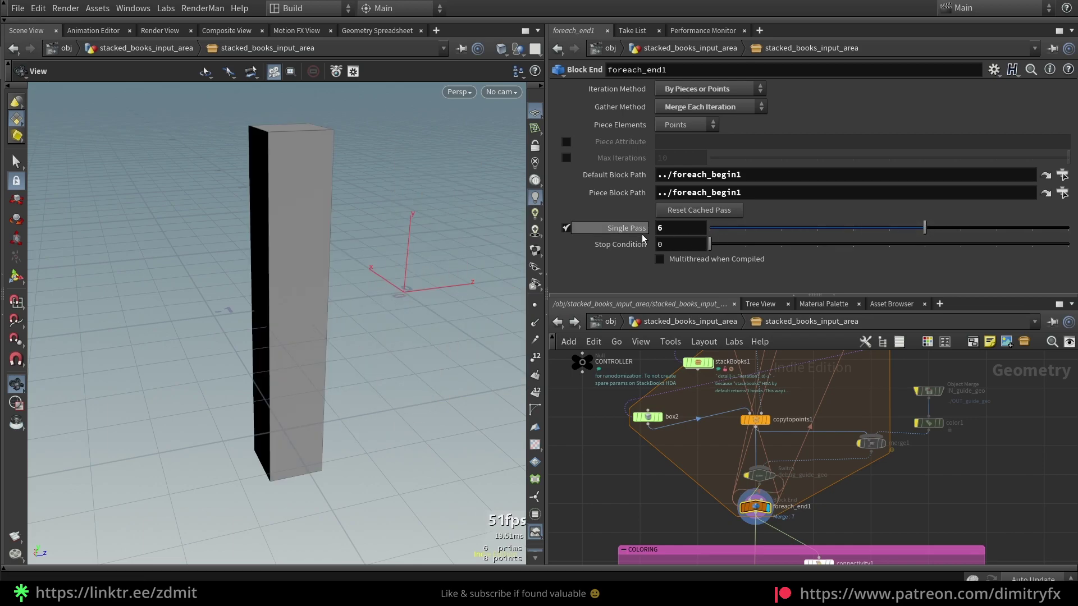
pyautogui.click(565, 227)
# Step: Wrap the iteration expression in box2's Y size in a fit() call with an old range of 0 to 1
pyautogui.click(647, 417)
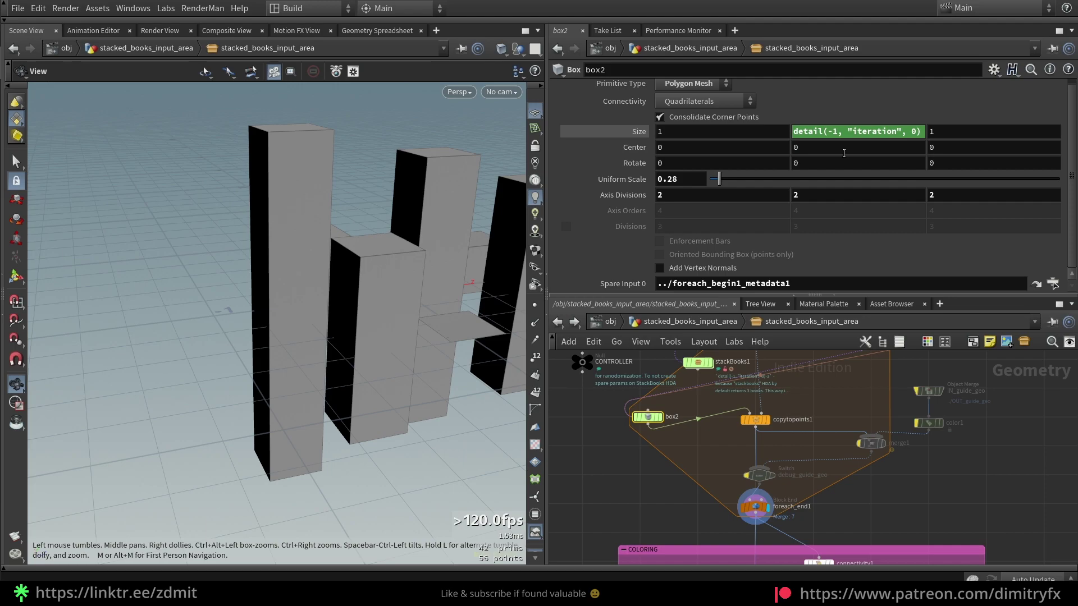
pyautogui.click(793, 137)
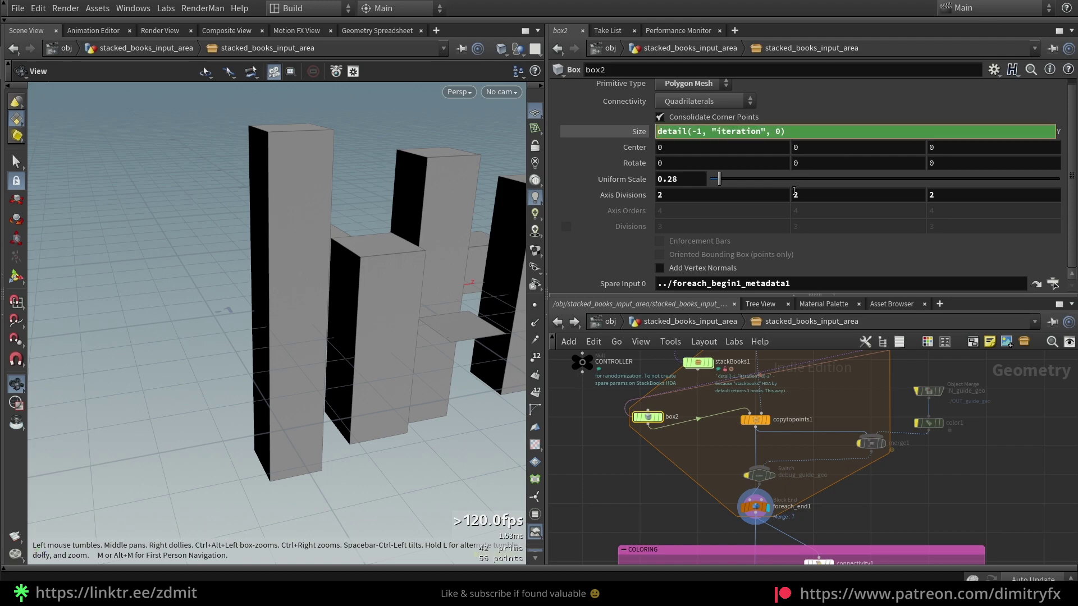
pyautogui.write('fit(')
pyautogui.write(', 0, 1,')
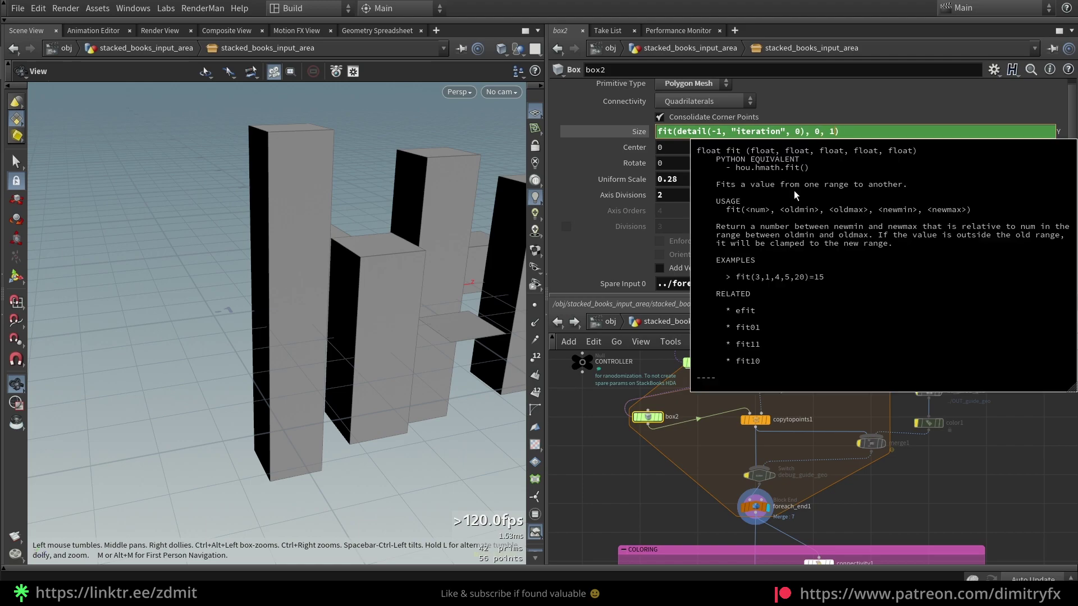
pyautogui.press('Left')
pyautogui.press('Left')
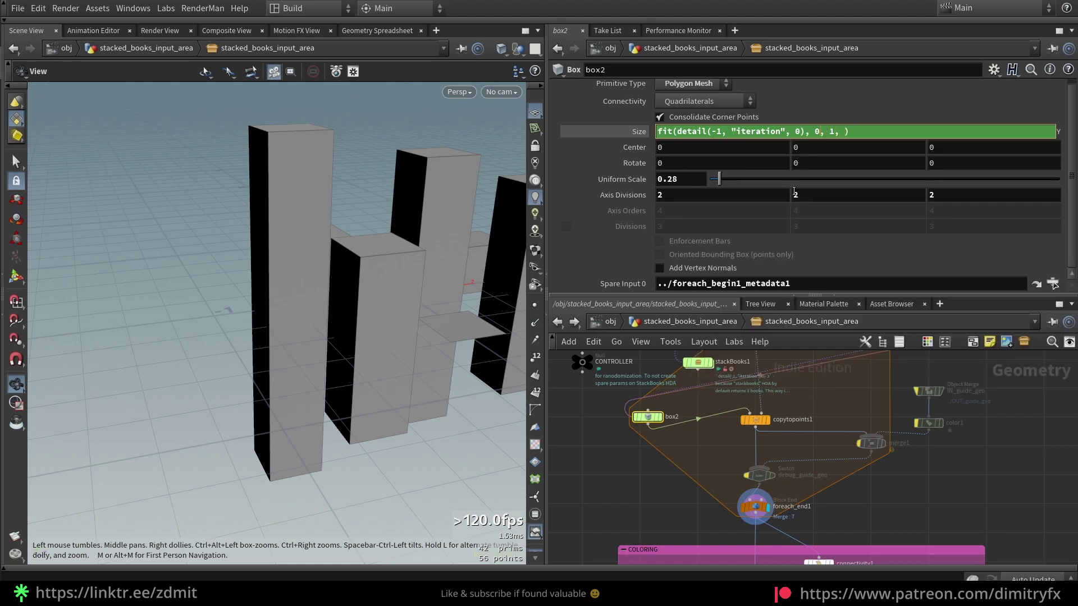
# Step: Complete box2's Y size fit() expression with a new range of 0.1 to 0.7
pyautogui.hotkey('shift', 'Right')
pyautogui.hotkey('shift', 'Right')
pyautogui.hotkey('shift', 'Right')
pyautogui.hotkey('shift', 'Right')
pyautogui.press('Right')
pyautogui.write('0.1')
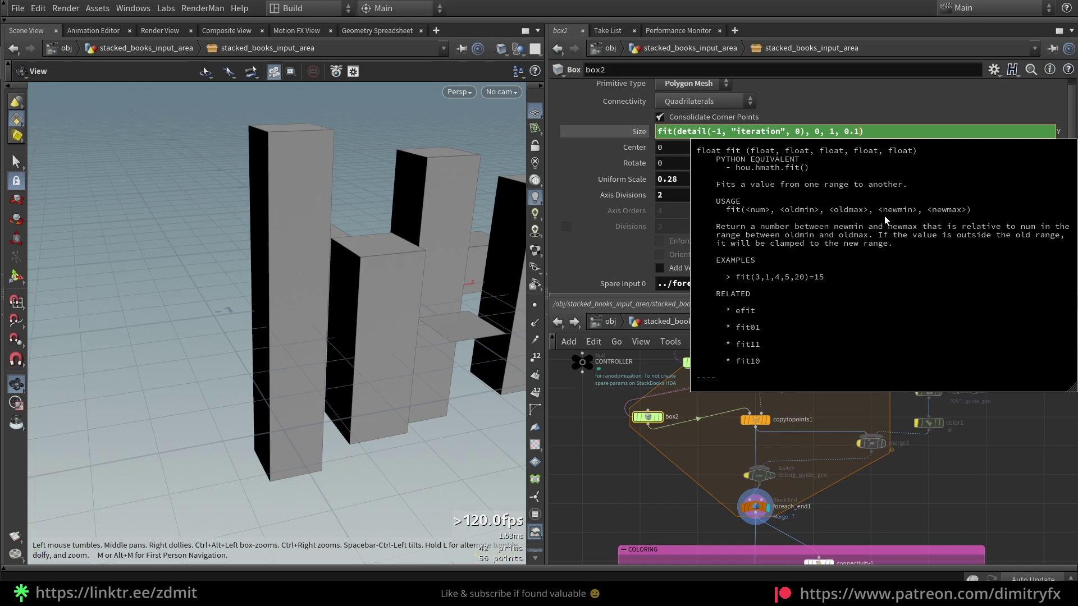
pyautogui.moveTo(844, 133); pyautogui.dragTo(858, 136)
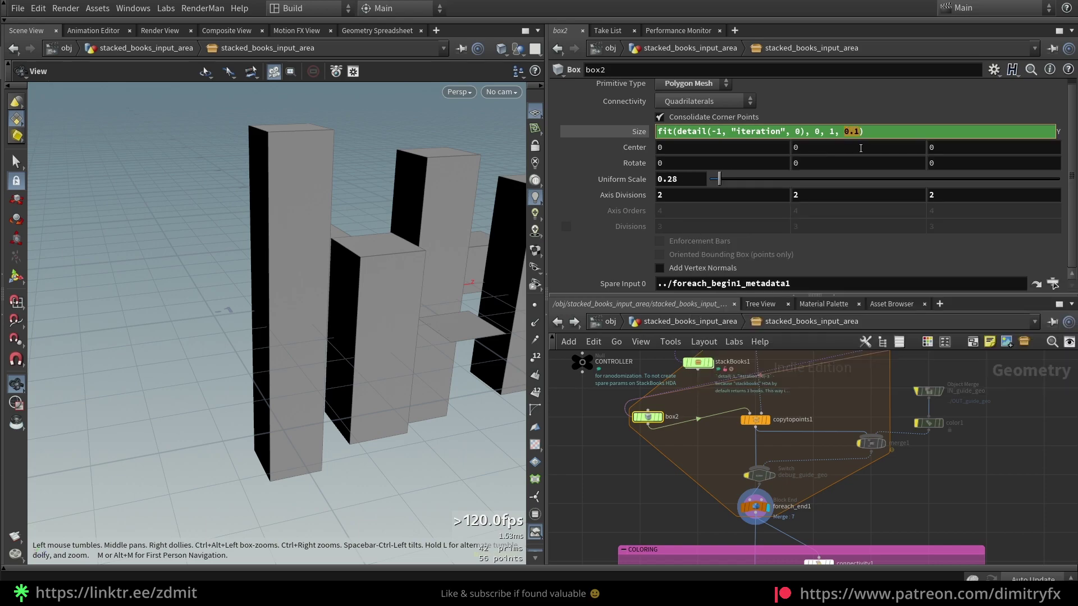
pyautogui.press('End')
pyautogui.write(',')
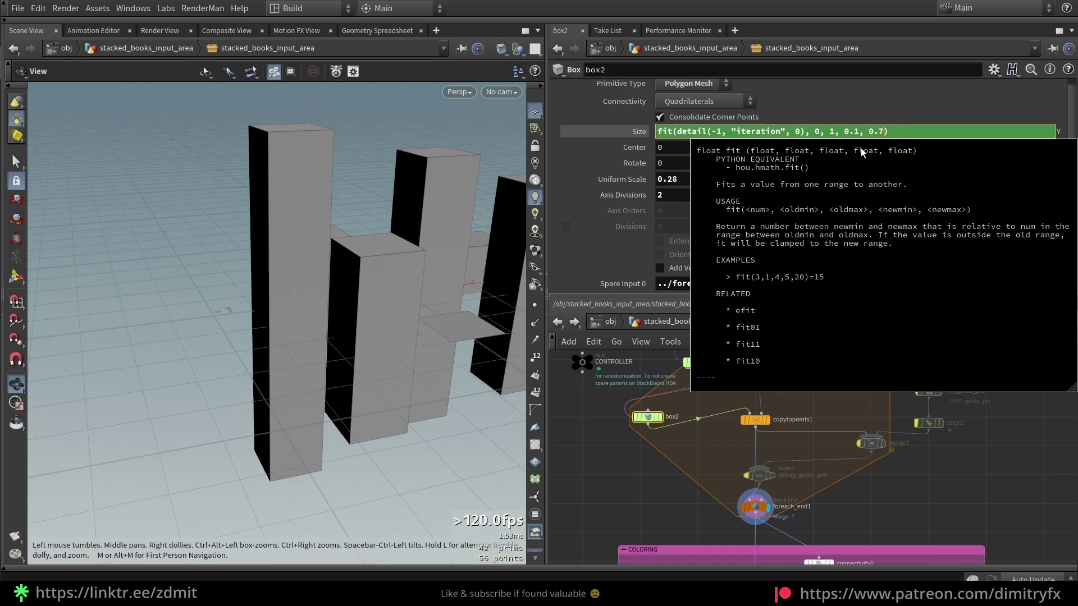
pyautogui.press('Return')
# Step: Examine the detail() value and the old and new range arguments in box2's Y size expression
pyautogui.click(845, 133)
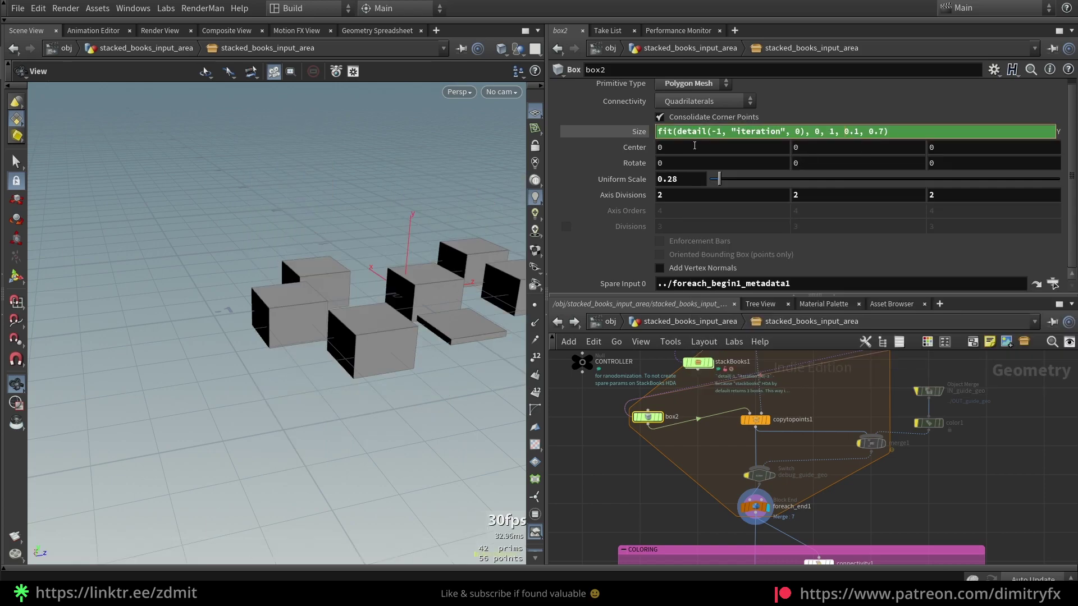
pyautogui.moveTo(680, 135); pyautogui.dragTo(884, 134)
pyautogui.click(817, 127)
pyautogui.moveTo(838, 130); pyautogui.dragTo(815, 135)
pyautogui.moveTo(678, 135); pyautogui.dragTo(657, 133)
pyautogui.click(843, 132)
pyautogui.click(858, 137)
pyautogui.moveTo(840, 132); pyautogui.dragTo(885, 131)
# Step: Try 3 as the new maximum in box2's Y size fit() expression and inspect the box heights
pyautogui.click(876, 130)
pyautogui.click(882, 130)
pyautogui.write('3')
pyautogui.press('Return')
pyautogui.scroll(-3, 469, 234)
pyautogui.moveTo(470, 233); pyautogui.dragTo(324, 226, button='middle')
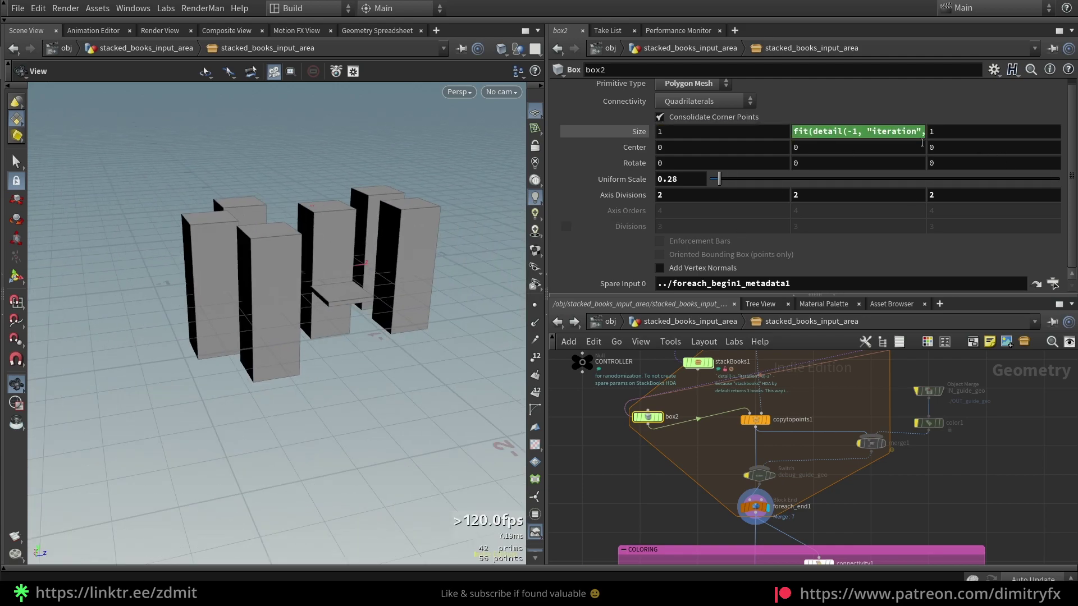
# Step: Set the new maximum in box2's Y size fit() expression to .7
pyautogui.click(910, 133)
pyautogui.moveTo(867, 132); pyautogui.dragTo(873, 132)
pyautogui.write('.7')
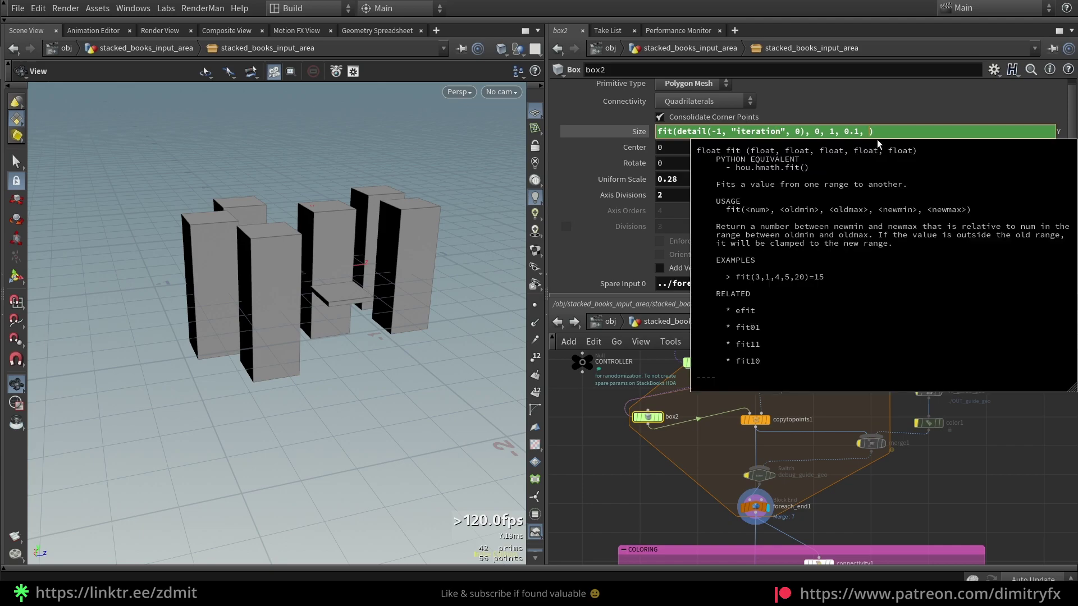
pyautogui.press('Return')
# Step: Copy box2's Y size expression into its X size and inspect the boxes
pyautogui.click(835, 133)
pyautogui.hotkey('ctrl', 'a')
pyautogui.hotkey('ctrl', 'c')
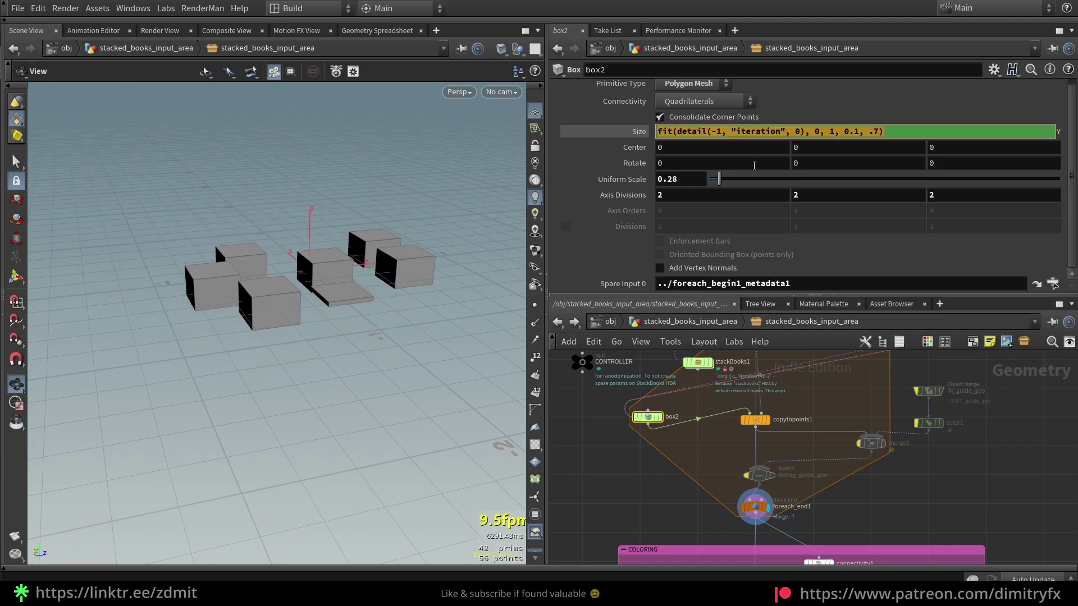
pyautogui.click(826, 151)
pyautogui.moveTo(668, 133); pyautogui.dragTo(643, 131)
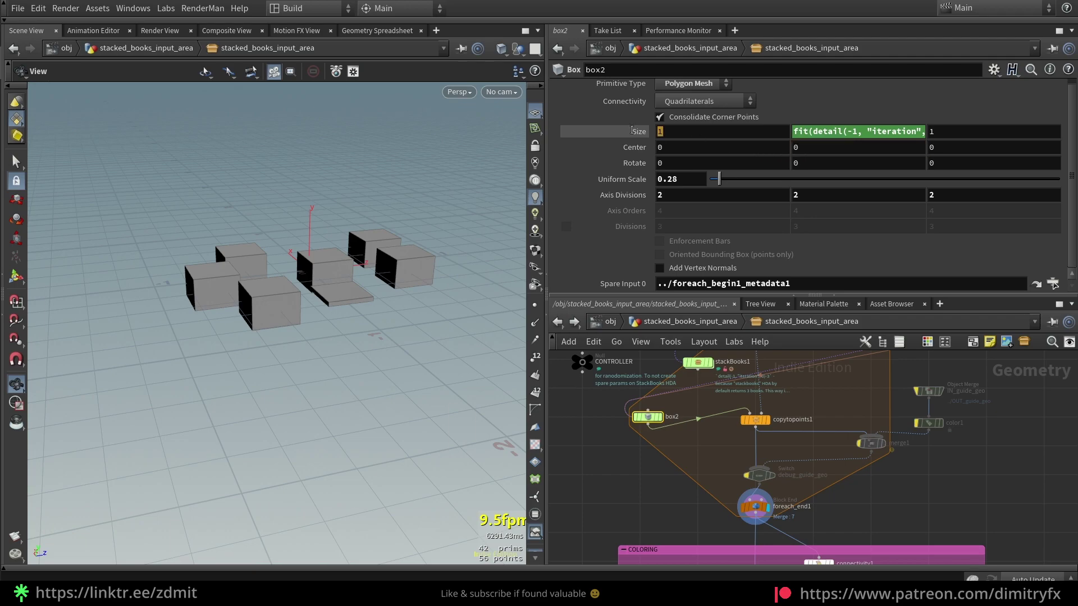
pyautogui.hotkey('ctrl', 'v')
pyautogui.press('Return')
pyautogui.moveTo(338, 270); pyautogui.dragTo(368, 280)
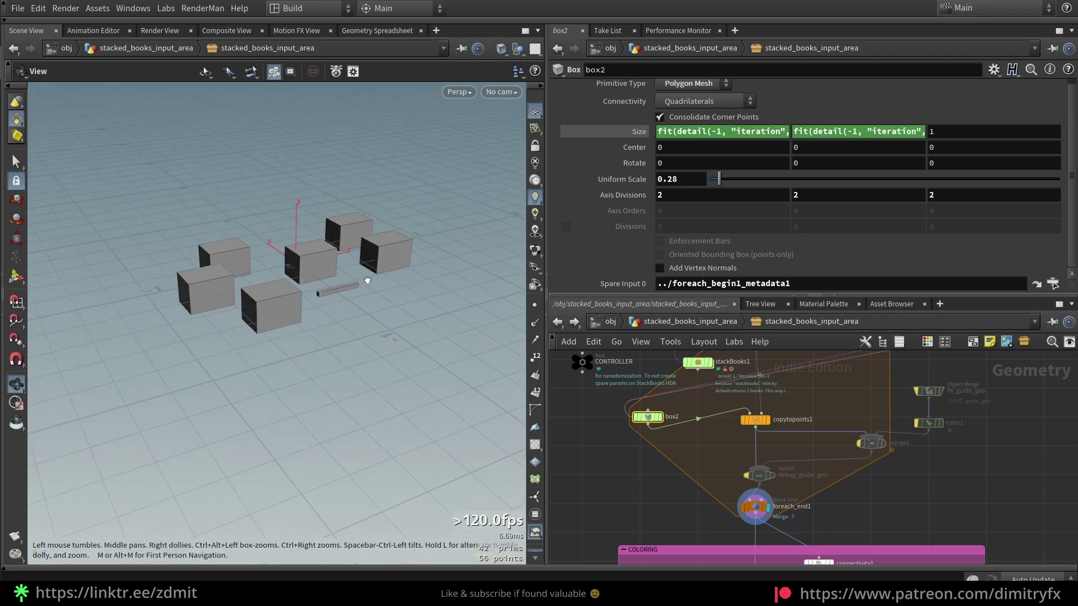
# Step: Paste the fit() expression into box2's Z size and change its new maximum to 2
pyautogui.click(936, 133)
pyautogui.hotkey('ctrl', 'a')
pyautogui.hotkey('ctrl', 'v')
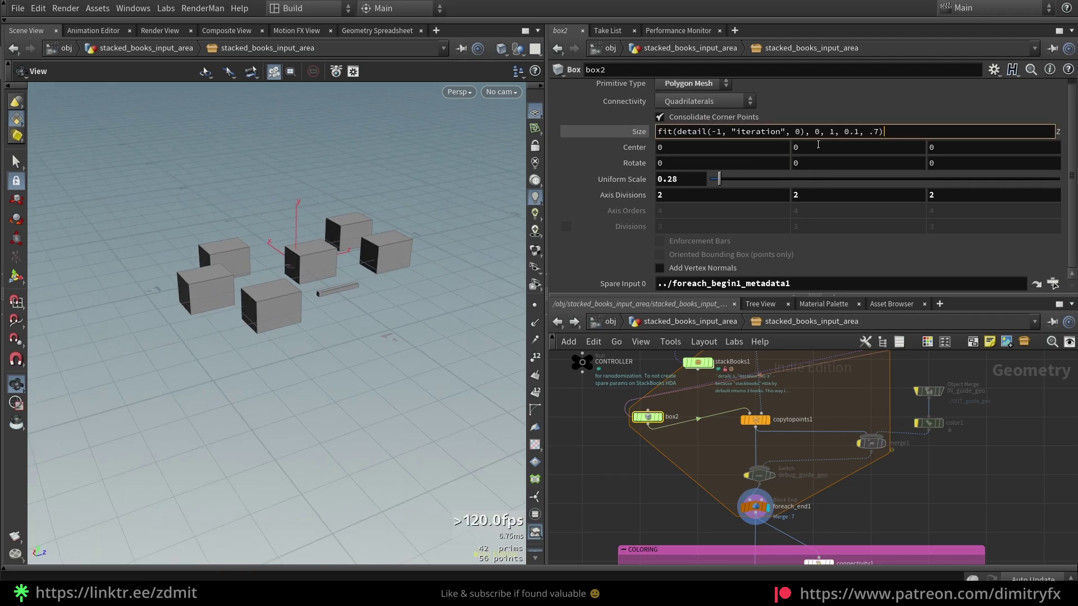
pyautogui.click(871, 133)
pyautogui.write('.')
pyautogui.press('Left')
pyautogui.write('0')
pyautogui.press('Right')
pyautogui.press('Right')
pyautogui.press('BackSpace')
pyautogui.press('BackSpace')
pyautogui.press('BackSpace')
pyautogui.write('2')
pyautogui.press('Return')
pyautogui.moveTo(422, 218); pyautogui.dragTo(477, 260)
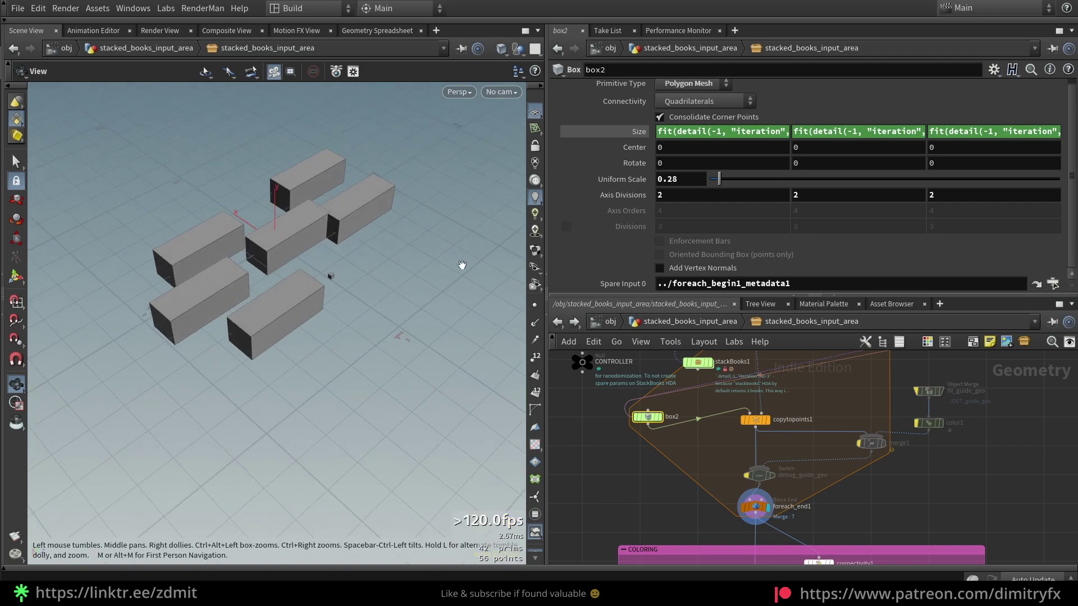
# Step: Change the new minimum in box2's Z size fit() expression to 0.5
pyautogui.click(994, 133)
pyautogui.moveTo(859, 132); pyautogui.dragTo(854, 132)
pyautogui.write('5')
pyautogui.press('Return')
pyautogui.moveTo(413, 253); pyautogui.dragTo(369, 290)
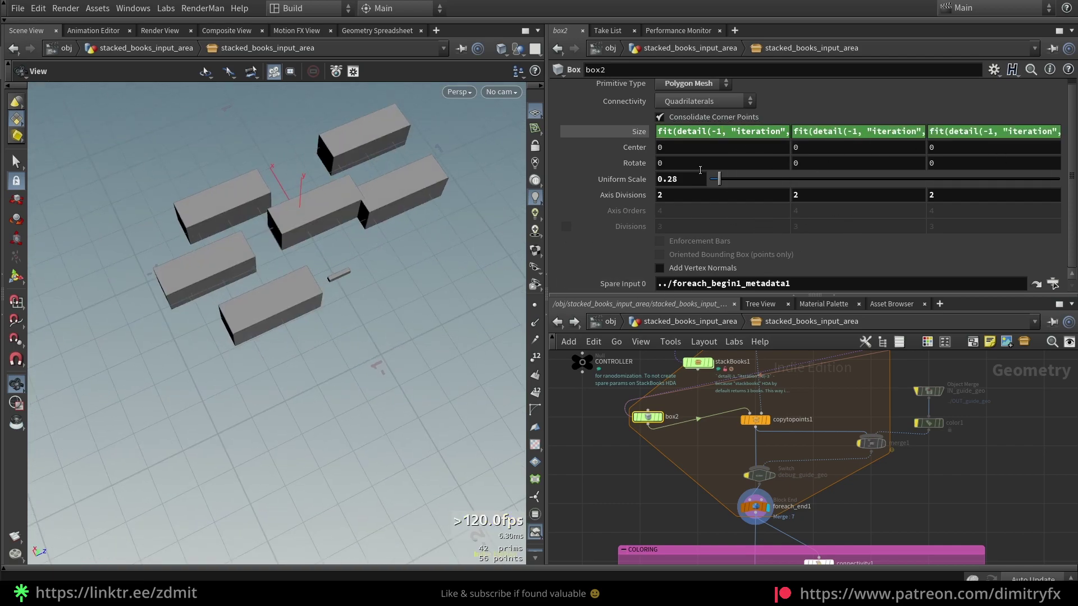
# Step: Undo the X and Z size expressions on box2, keeping only the Y size expression, and inspect the boxes
pyautogui.hotkey('ctrl', 'z')
pyautogui.hotkey('ctrl', 'z')
pyautogui.hotkey('ctrl', 'z')
pyautogui.hotkey('ctrl', 'z')
pyautogui.hotkey('ctrl', 'z')
pyautogui.hotkey('ctrl', 'shift', 'z')
pyautogui.moveTo(270, 265); pyautogui.dragTo(424, 261)
pyautogui.moveTo(310, 274)
pyautogui.mouseDown()
pyautogui.moveTo(272, 250)
pyautogui.moveTo(306, 256)
pyautogui.mouseUp()
pyautogui.click(839, 133)
pyautogui.moveTo(427, 243); pyautogui.dragTo(215, 226)
pyautogui.moveTo(458, 242); pyautogui.dragTo(375, 251)
pyautogui.moveTo(252, 238); pyautogui.dragTo(303, 271)
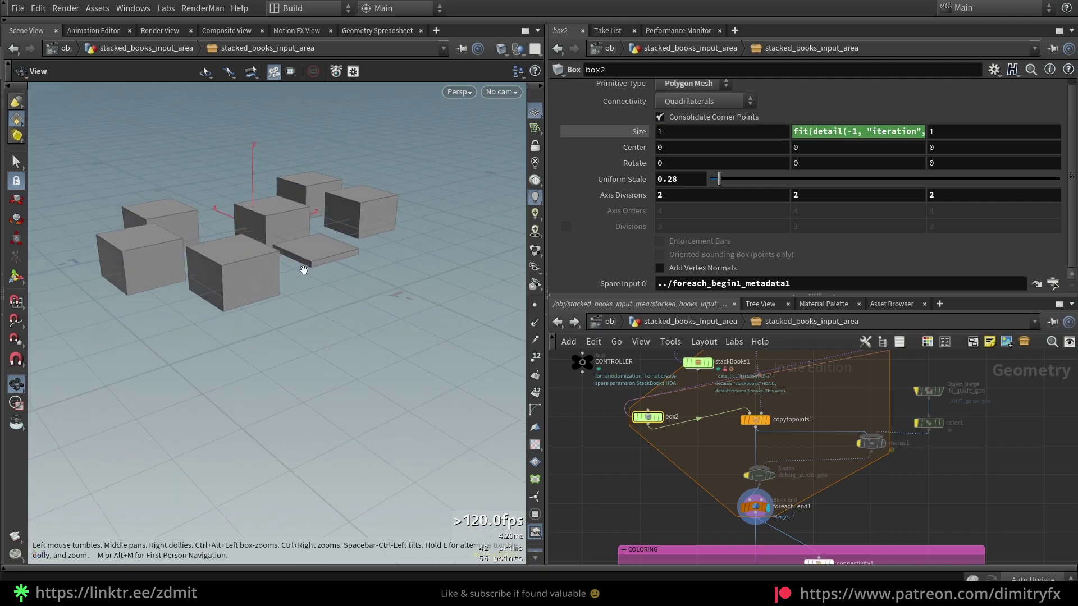
pyautogui.moveTo(322, 221); pyautogui.dragTo(278, 197)
# Step: Wrap the detail() call inside box2's Y size fit() expression in rand() to randomize the heights
pyautogui.click(815, 131)
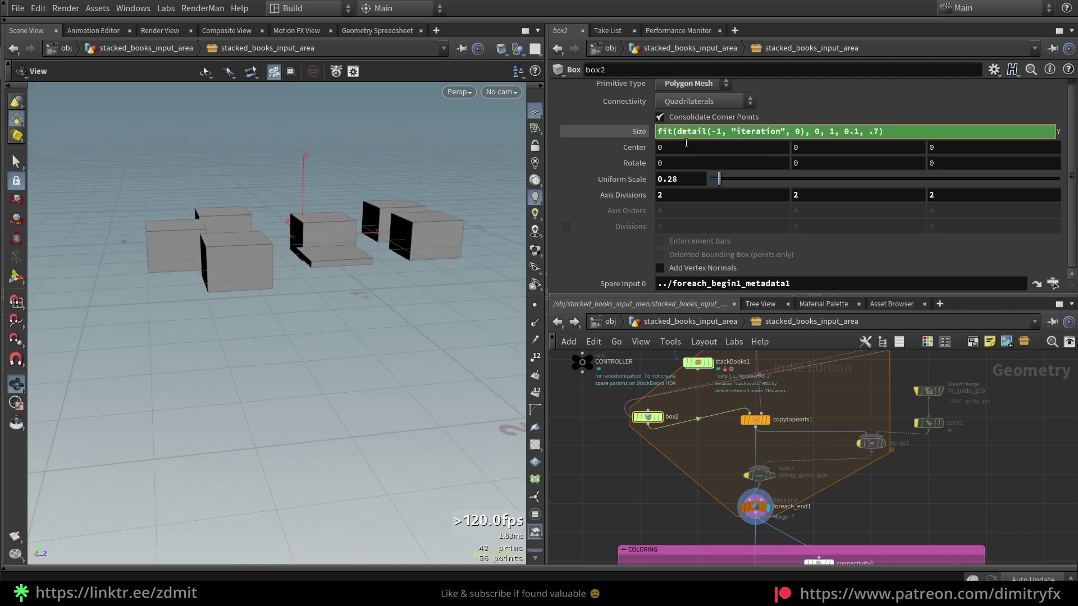
pyautogui.write('rand(')
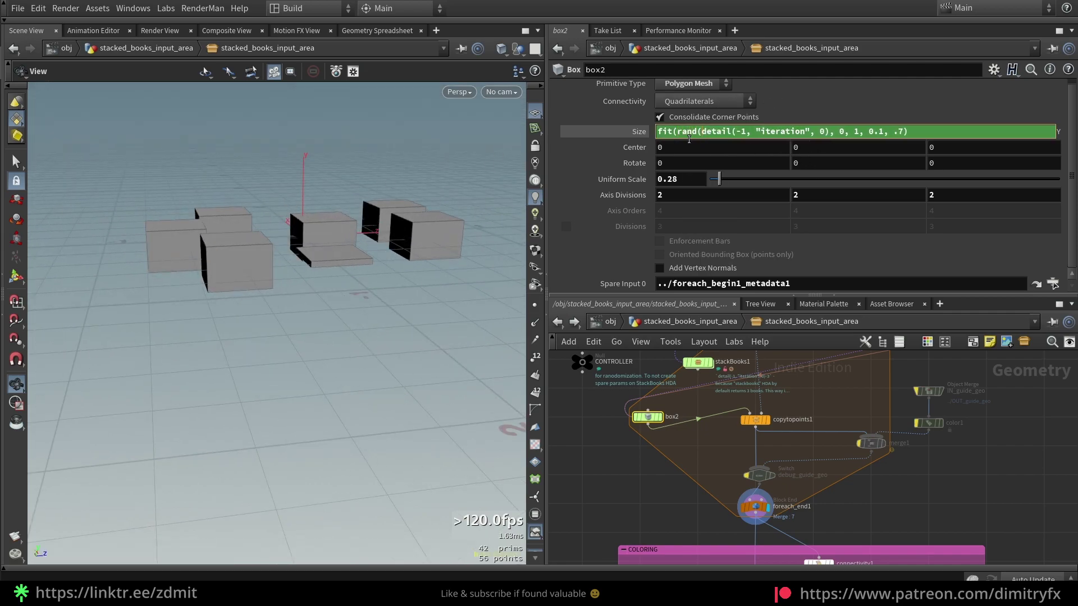
pyautogui.hotkey('ctrl', 'Right')
pyautogui.write(')')
pyautogui.press('Return')
pyautogui.moveTo(280, 238); pyautogui.dragTo(338, 253)
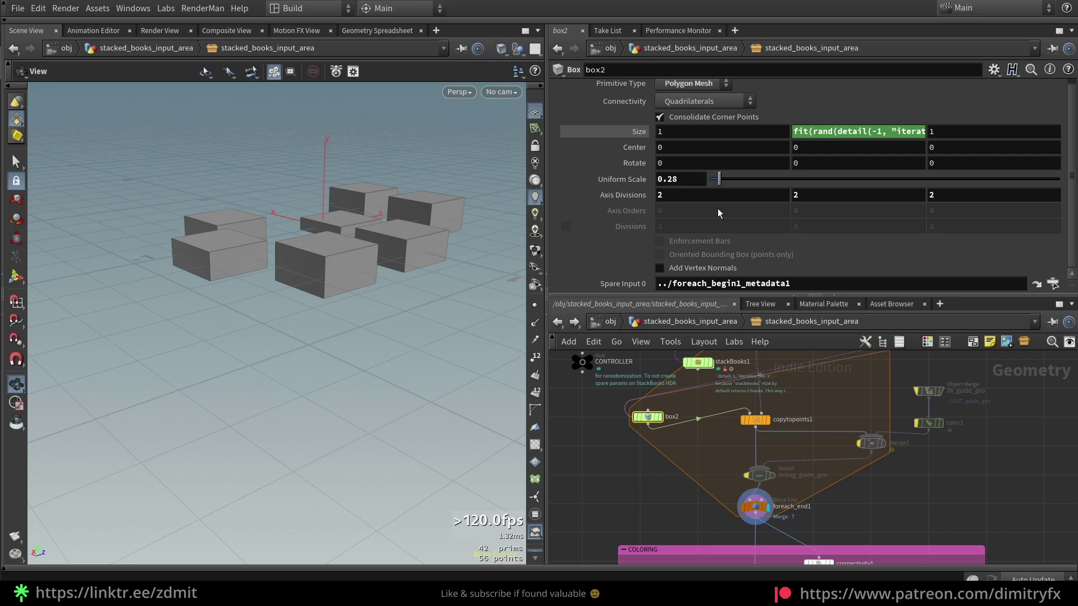
# Step: Add a float parameter named seeed with the label Seed Y at the start of box2's parameter interface
pyautogui.click(994, 69)
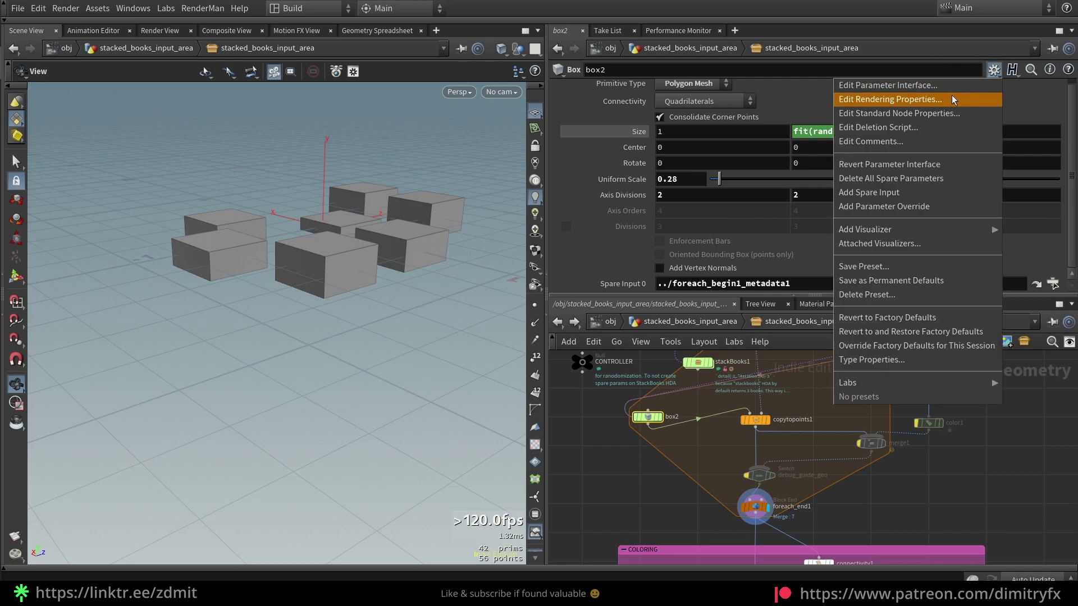
pyautogui.click(939, 89)
pyautogui.moveTo(377, 184); pyautogui.dragTo(691, 73)
pyautogui.doubleClick(957, 77)
pyautogui.write('seeed')
pyautogui.press('Tab')
pyautogui.write('Seed Y')
pyautogui.press('Return')
pyautogui.click(984, 524)
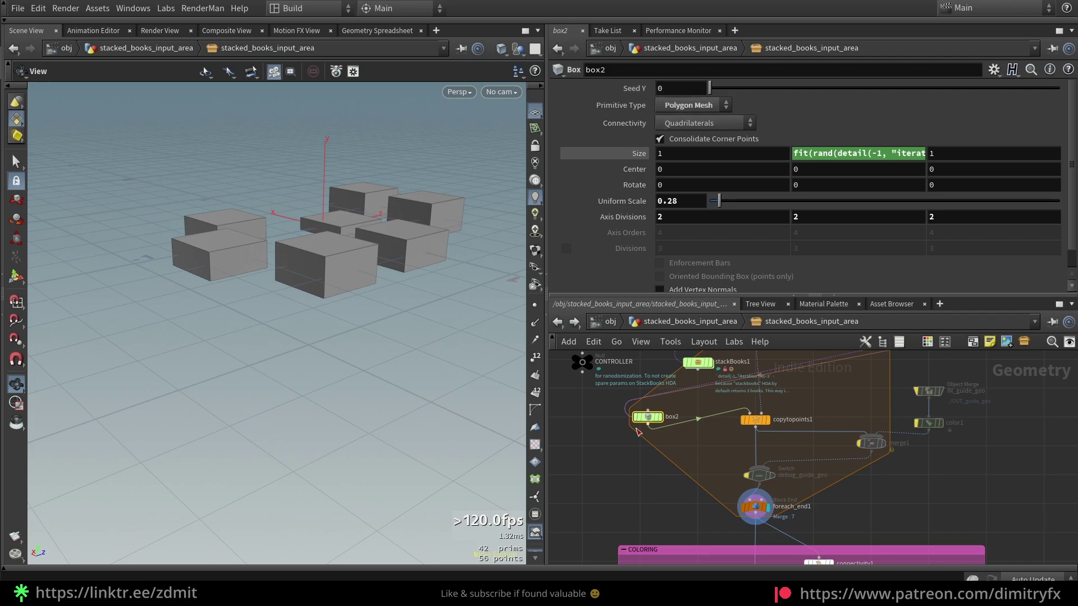
# Step: Add a separate default Box node below box2 and compare its parameters with box2's
pyautogui.scroll(3, 658, 441)
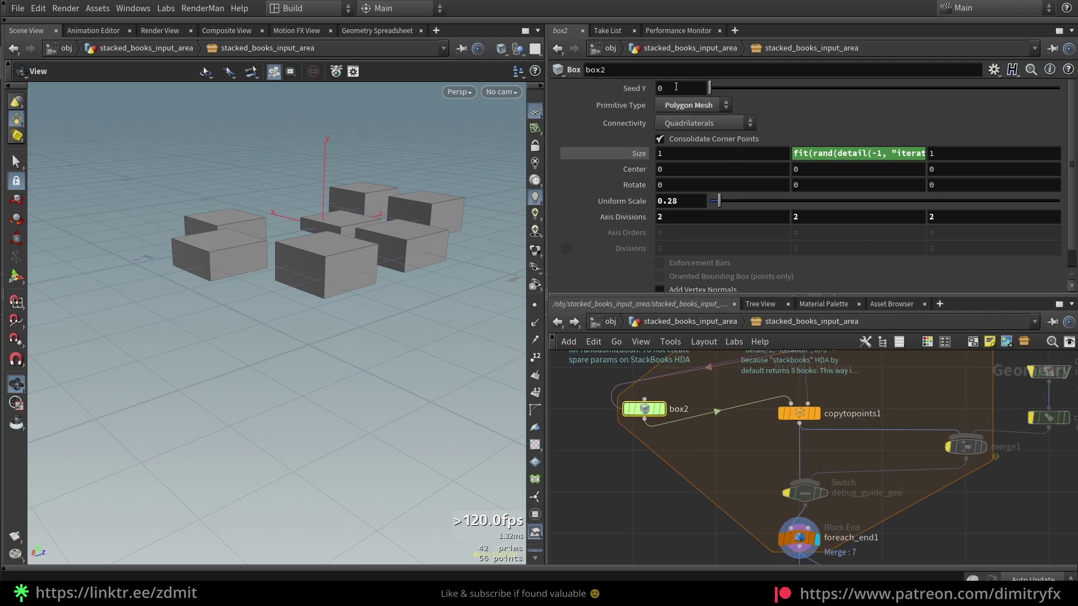
pyautogui.moveTo(630, 475); pyautogui.dragTo(670, 445, button='middle')
pyautogui.press('Tab')
pyautogui.write('stack')
pyautogui.press('Return')
pyautogui.click(644, 468)
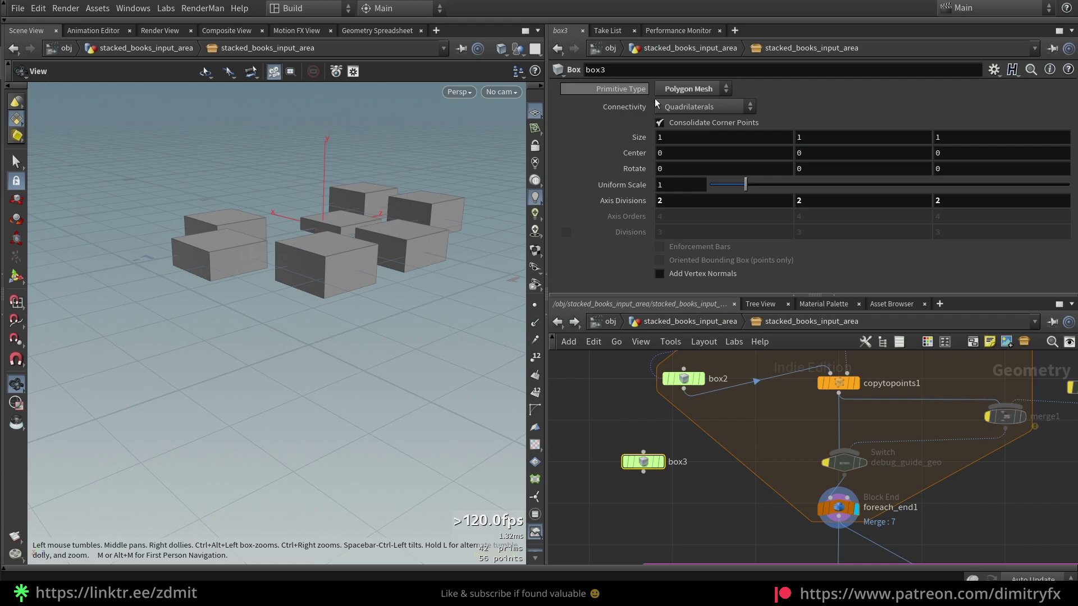
pyautogui.click(683, 379)
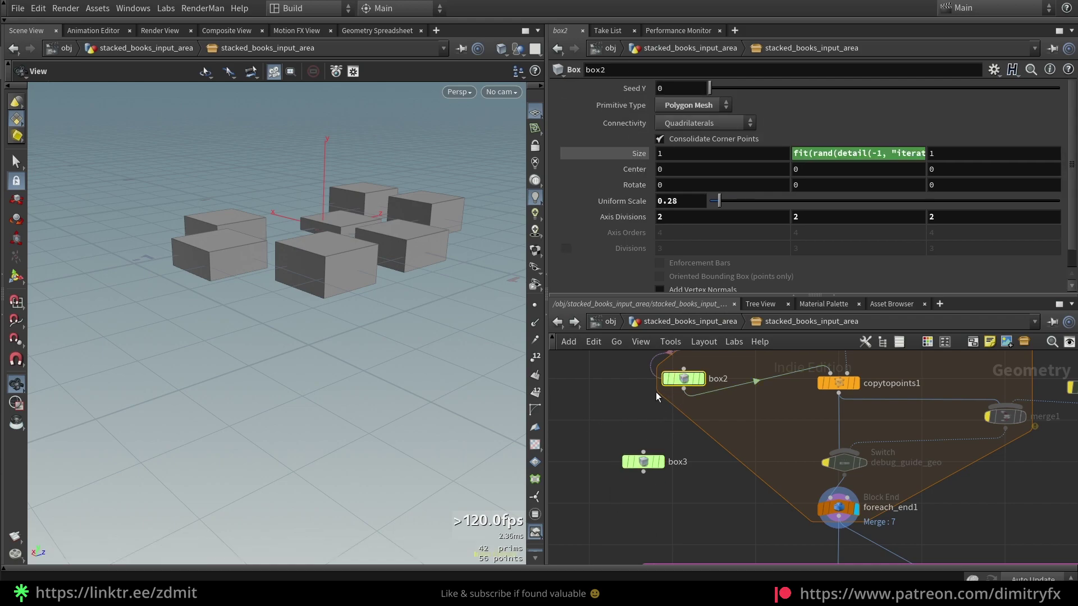
pyautogui.scroll(4, 707, 393)
pyautogui.scroll(-2, 724, 382)
pyautogui.moveTo(628, 500); pyautogui.dragTo(748, 506, button='middle')
# Step: Delete the comparison node box3
pyautogui.click(740, 518)
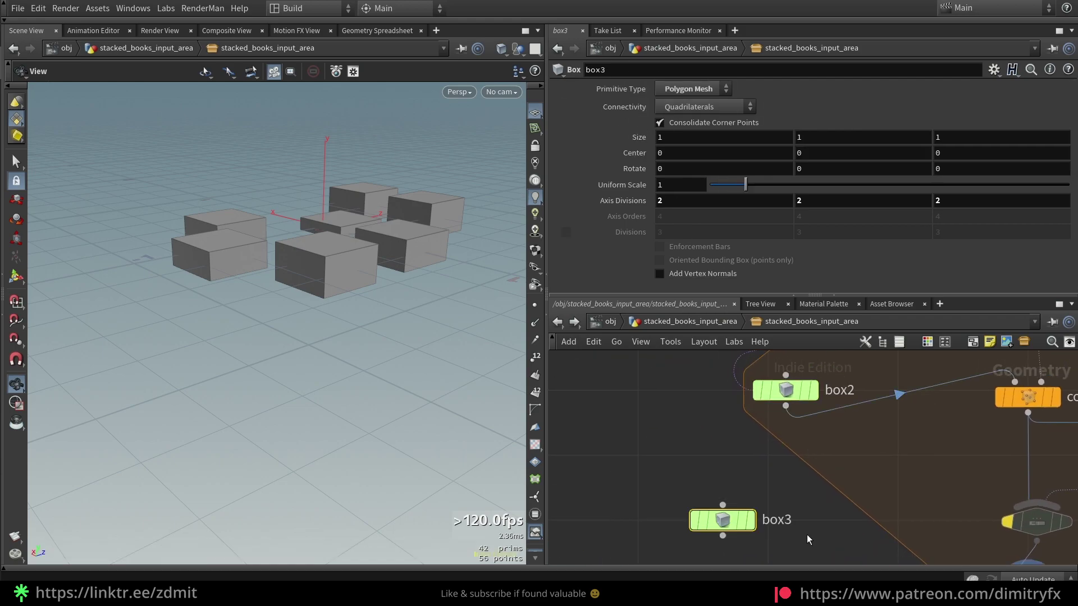
pyautogui.press('Delete')
pyautogui.scroll(-2, 875, 468)
pyautogui.moveTo(849, 439); pyautogui.dragTo(747, 467, button='middle')
# Step: Copy box2's Seed Y parameter for referencing, keeping its value at 0
pyautogui.click(701, 431)
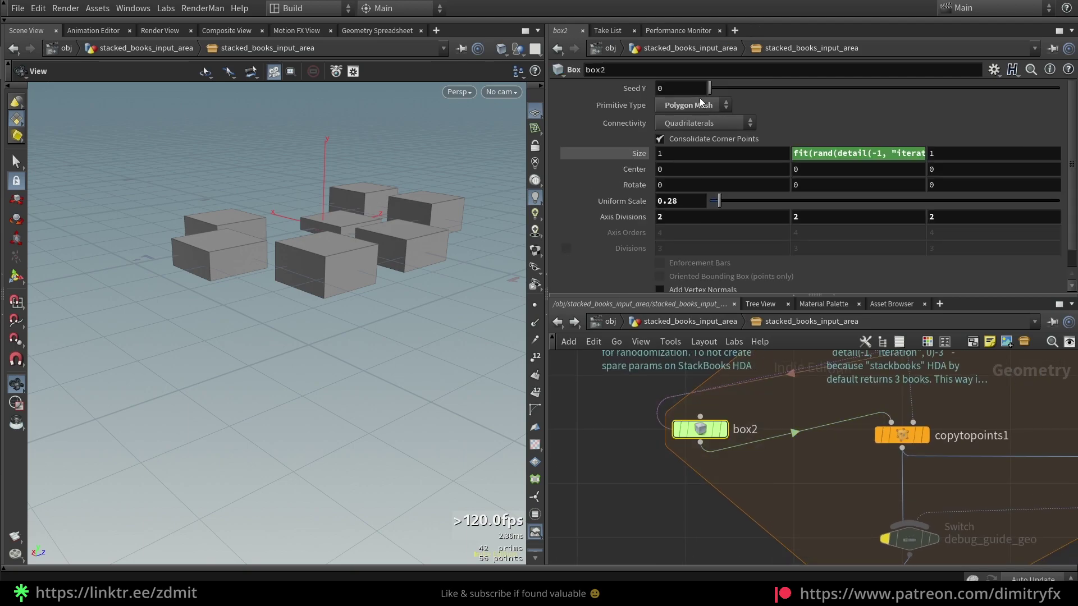
pyautogui.rightClick(665, 89)
pyautogui.click(740, 194)
pyautogui.moveTo(730, 88)
pyautogui.mouseDown()
pyautogui.moveTo(746, 91)
pyautogui.moveTo(710, 91)
pyautogui.mouseUp()
# Step: Add the relative reference +ch("seeed") after the detail() call inside rand() in box2's Y size expression
pyautogui.click(858, 155)
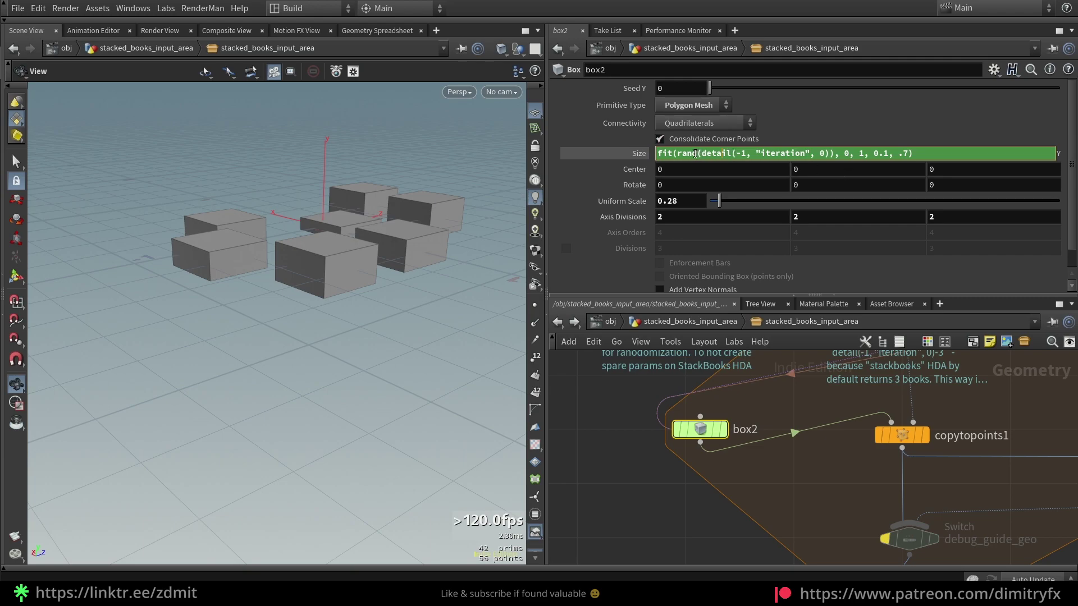
pyautogui.moveTo(677, 152); pyautogui.dragTo(700, 158)
pyautogui.moveTo(835, 153)
pyautogui.mouseDown()
pyautogui.moveTo(680, 152)
pyautogui.moveTo(825, 148)
pyautogui.mouseUp()
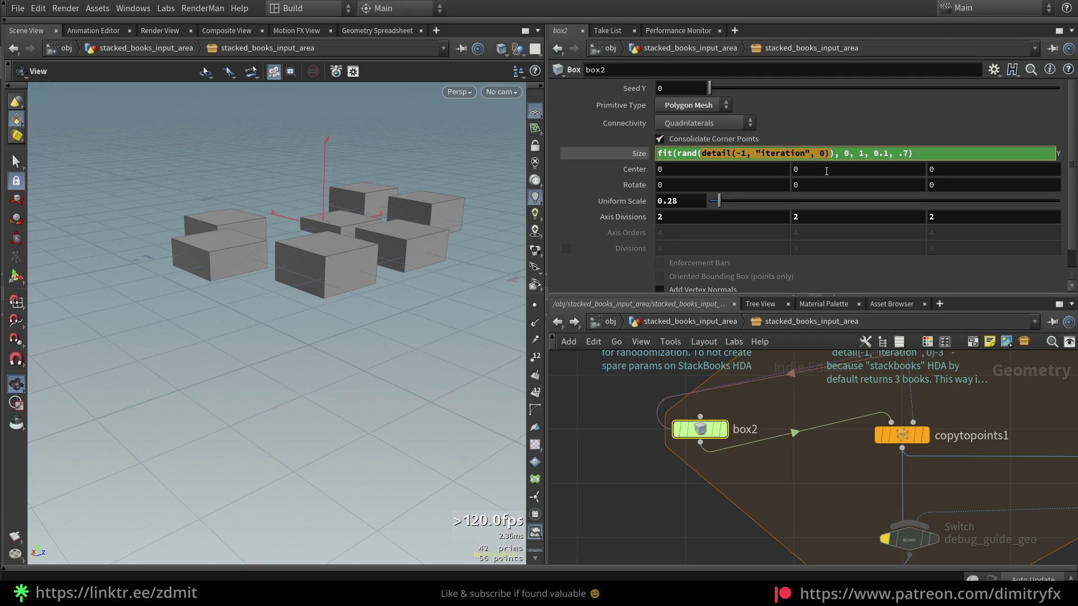
pyautogui.click(829, 155)
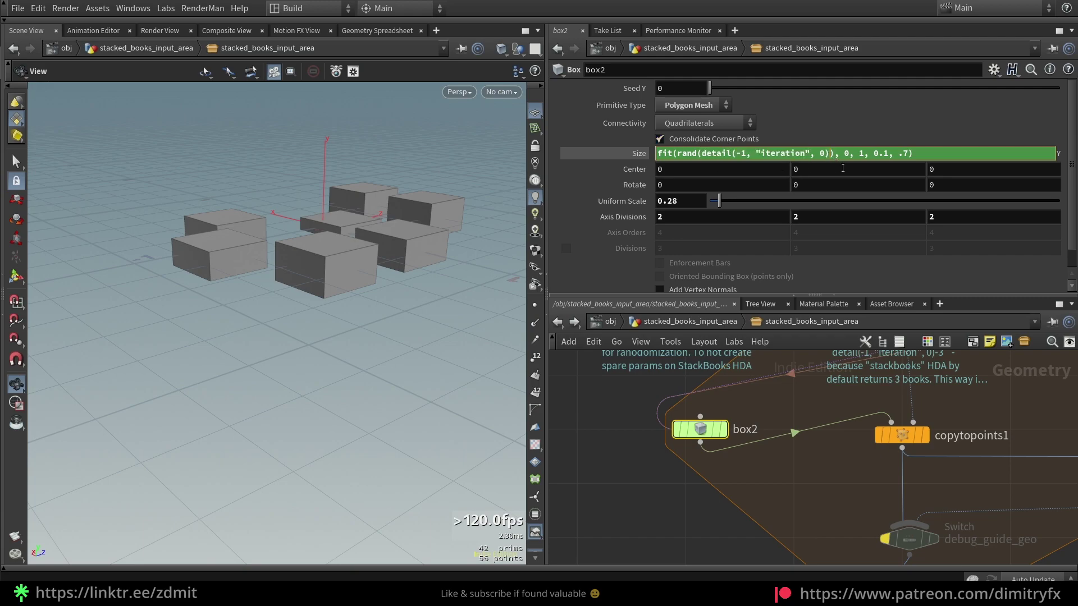
pyautogui.write('+')
pyautogui.rightClick(833, 154)
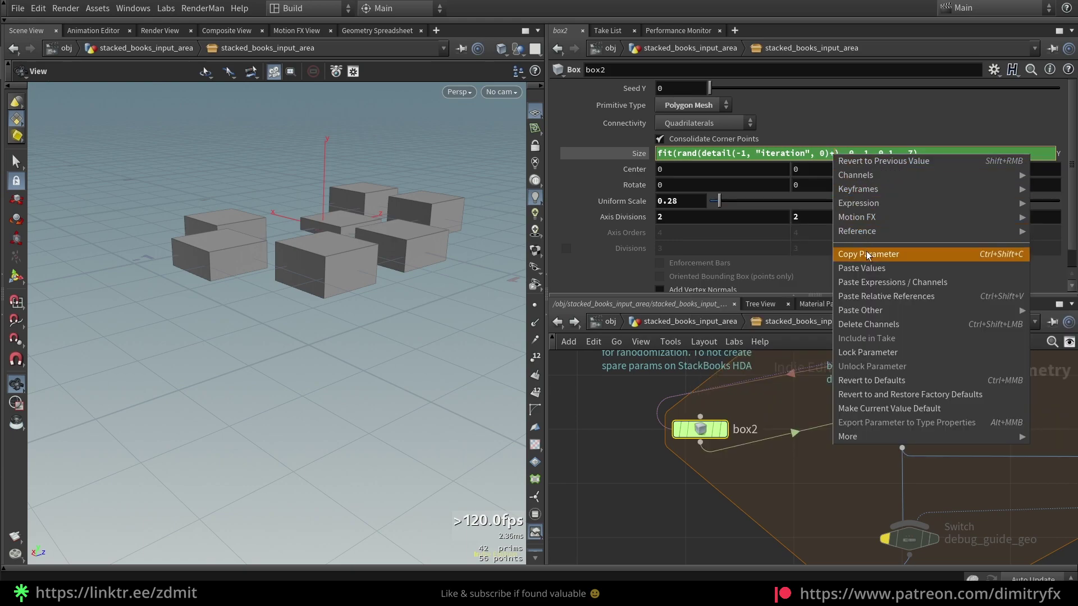
pyautogui.click(874, 297)
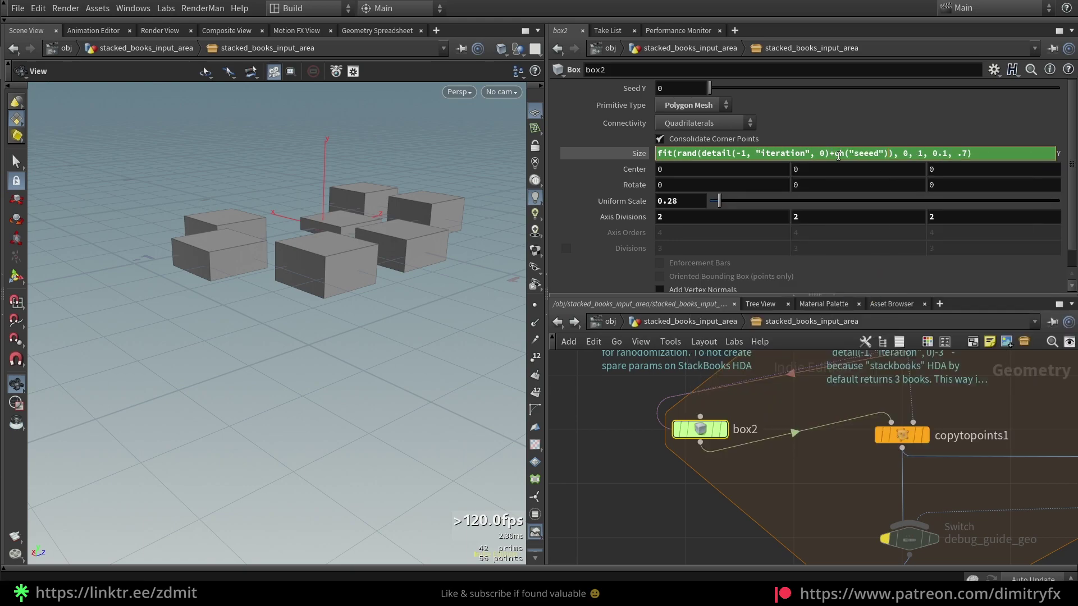
pyautogui.press('Return')
# Step: Set Seed Y to 1.29 to vary the box heights, and review the iteration and seed terms in the Y size expression
pyautogui.moveTo(709, 88); pyautogui.dragTo(756, 103)
pyautogui.moveTo(395, 191); pyautogui.dragTo(367, 221)
pyautogui.click(700, 155)
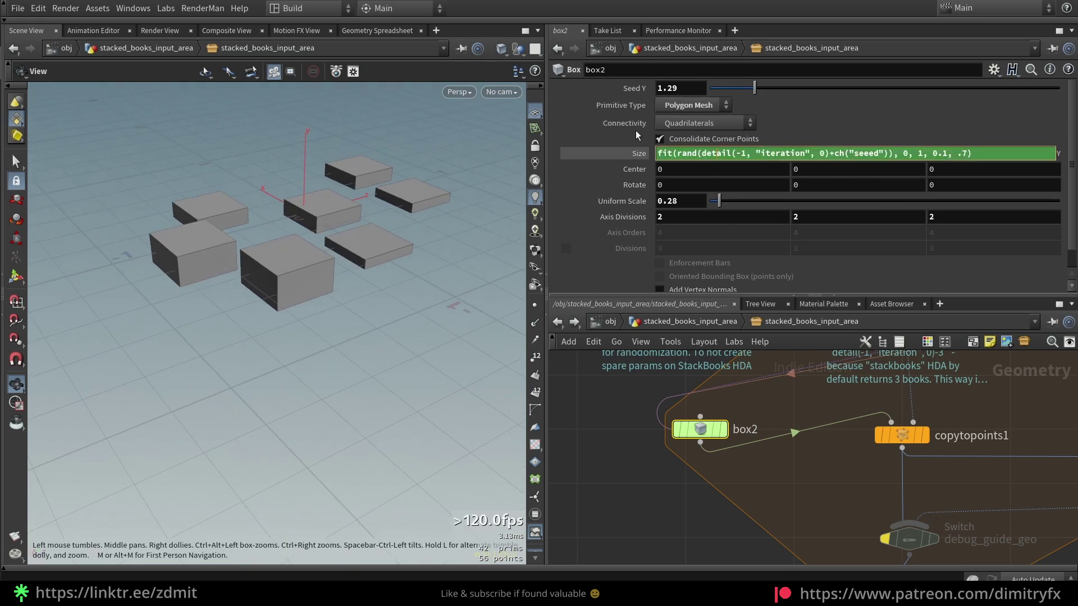
pyautogui.moveTo(700, 158); pyautogui.dragTo(827, 163)
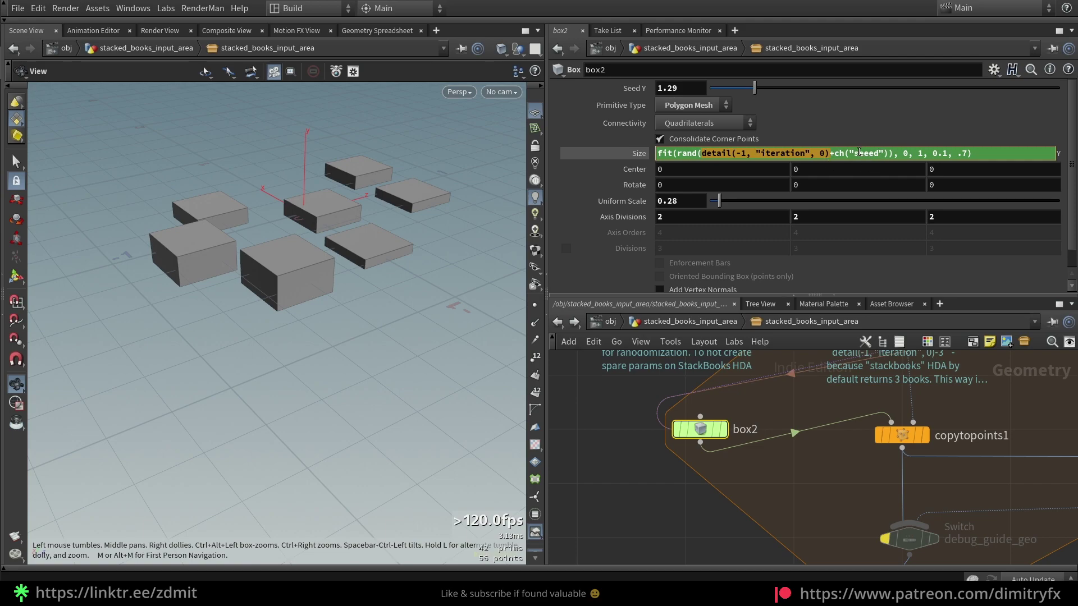
pyautogui.click(862, 155)
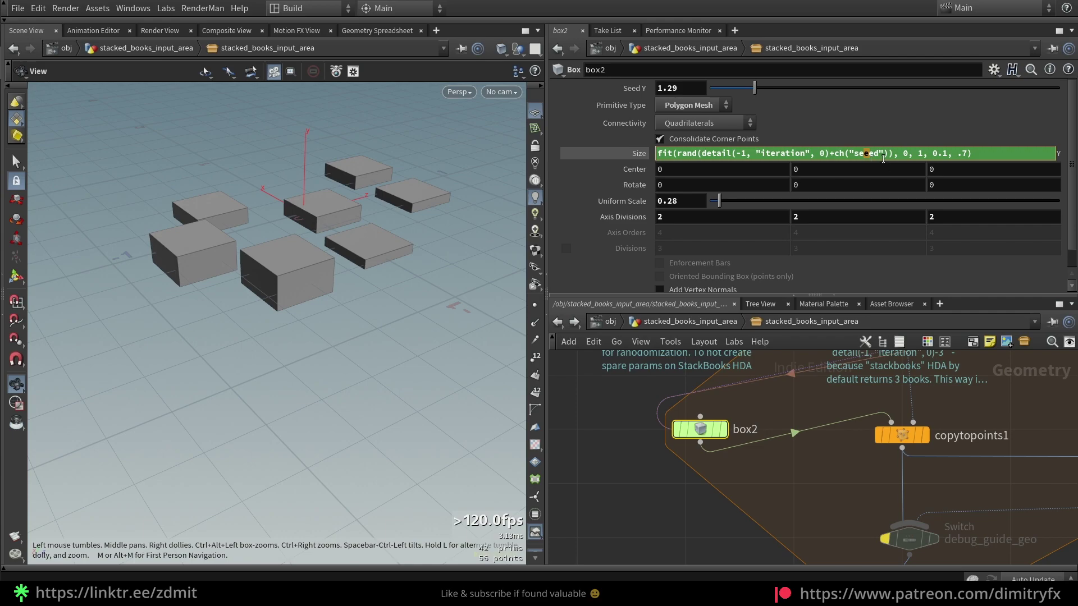
# Step: Examine box2's Y size expression: the seed reference, the rand() term and the fit() output range of 0.1 to .7
pyautogui.moveTo(888, 155); pyautogui.dragTo(826, 159)
pyautogui.moveTo(677, 155); pyautogui.dragTo(893, 151)
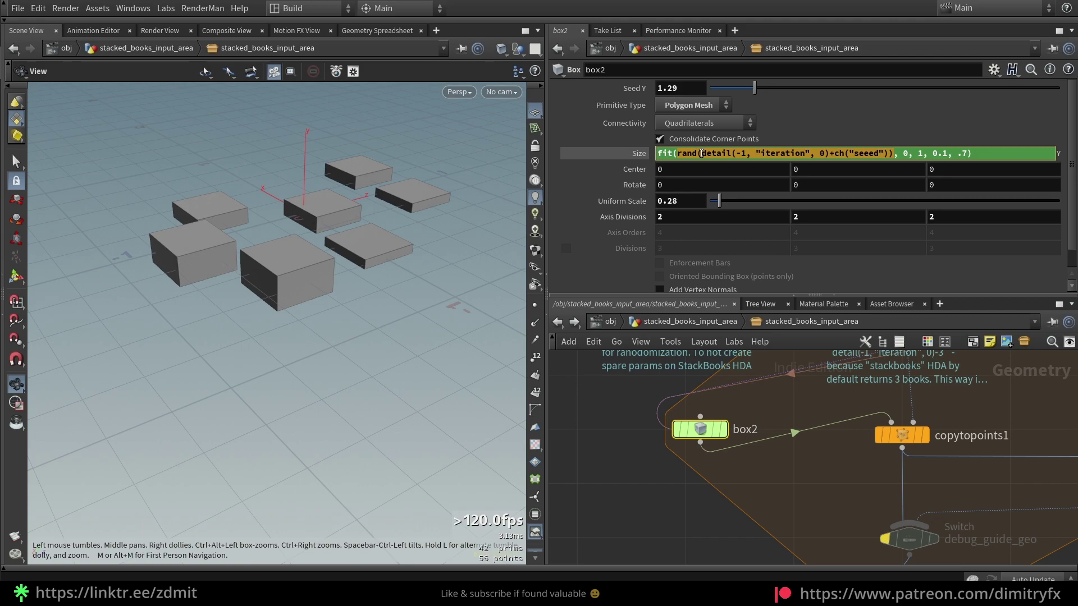
pyautogui.moveTo(908, 154); pyautogui.dragTo(945, 153)
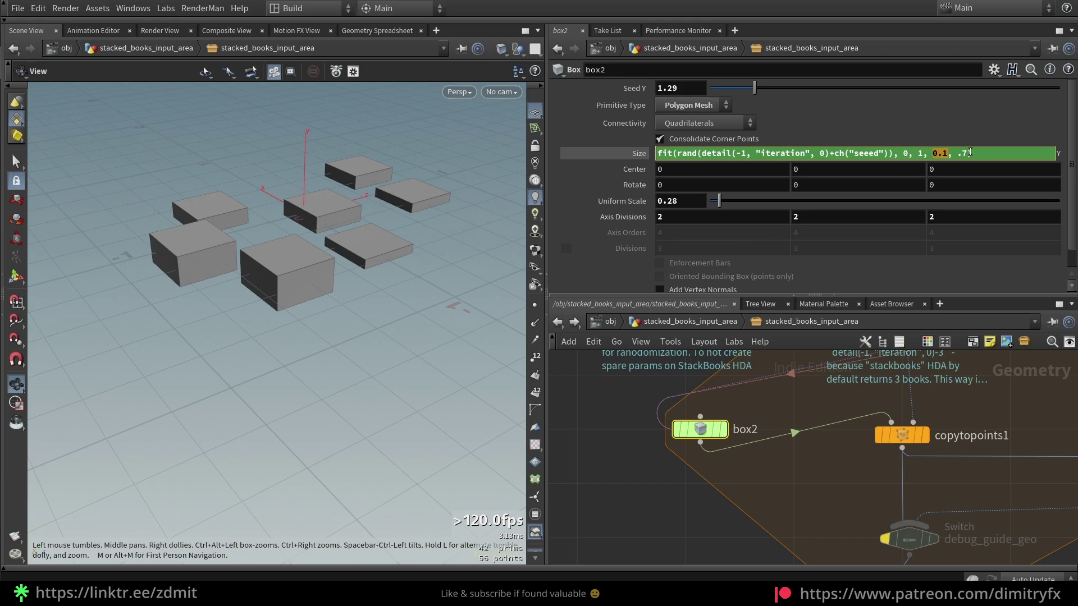
pyautogui.click(837, 152)
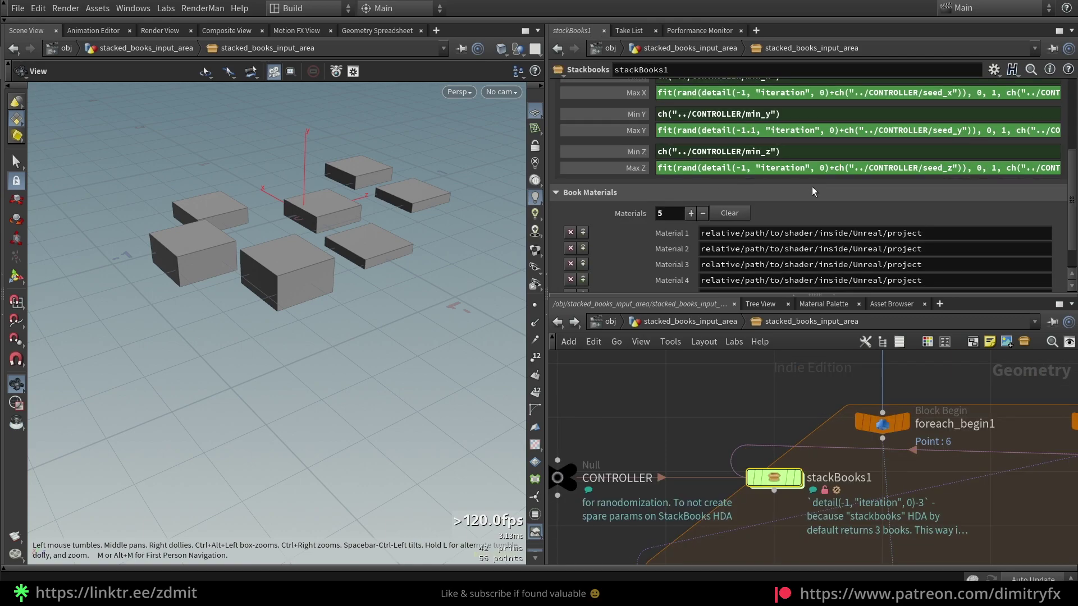
# Step: In stackBooks1's Max Y scaling expression, correct the detail() input index from -1.1 to -1
pyautogui.scroll(1, 820, 210)
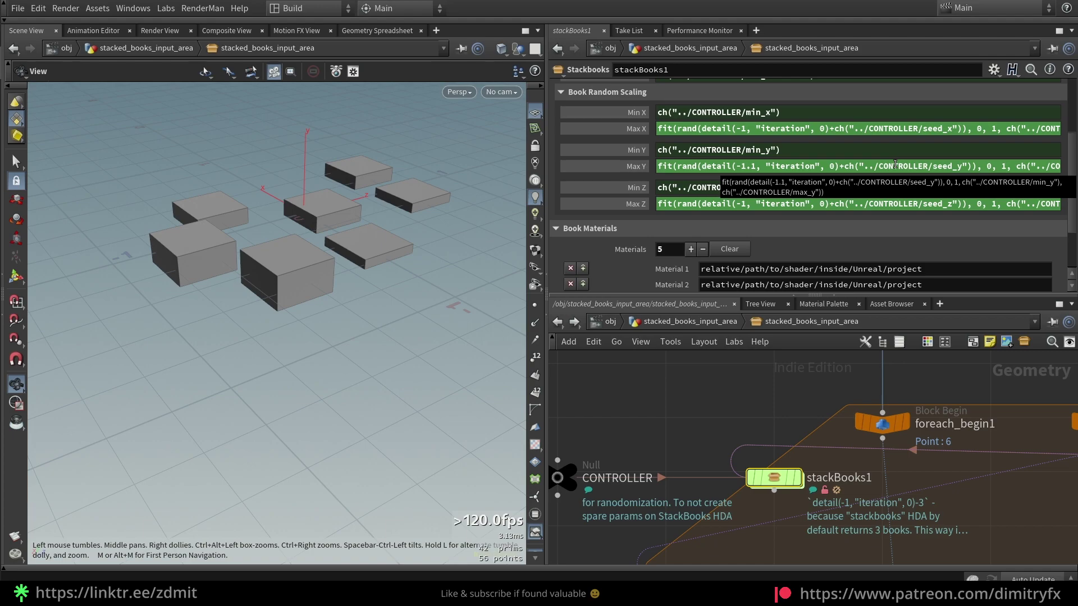
pyautogui.click(754, 166)
pyautogui.press('BackSpace')
pyautogui.press('BackSpace')
pyautogui.press('Return')
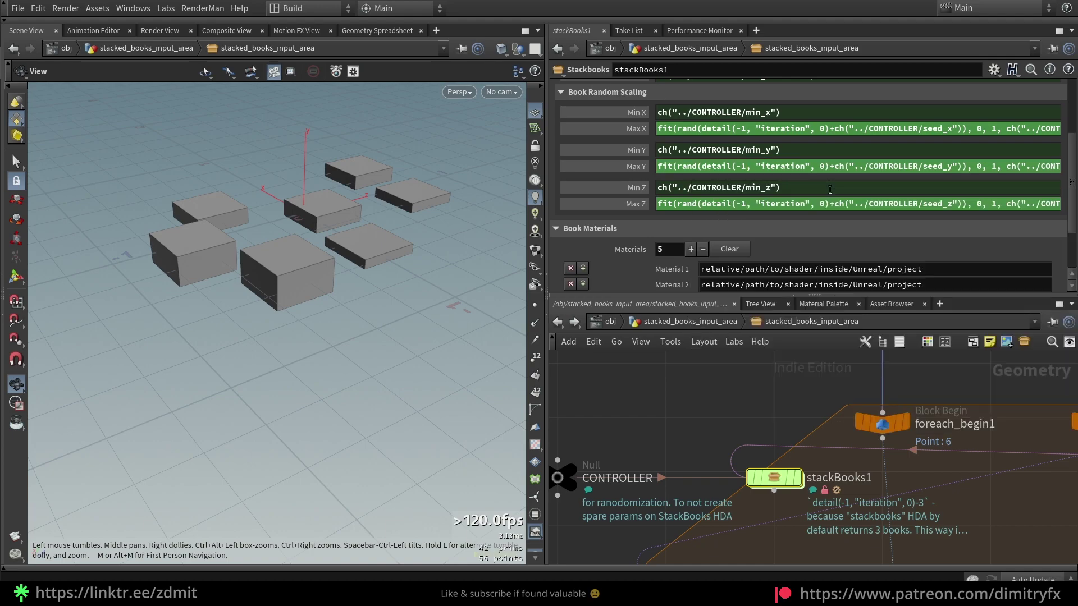
pyautogui.scroll(-1, 771, 456)
pyautogui.scroll(1, 781, 487)
pyautogui.scroll(-1, 782, 487)
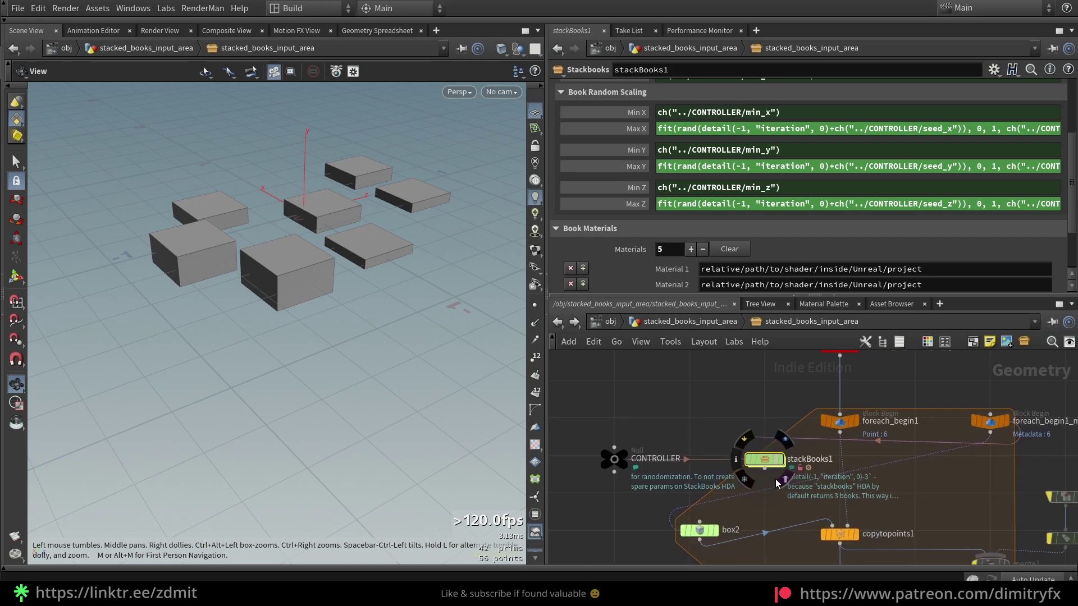
# Step: Examine stackBooks1's randomization expressions, viewing the full Max Z expression in the expression editor and its CONTROLLER min_z and max_z references
pyautogui.moveTo(782, 490); pyautogui.dragTo(767, 426, button='middle')
pyautogui.scroll(5, 837, 165)
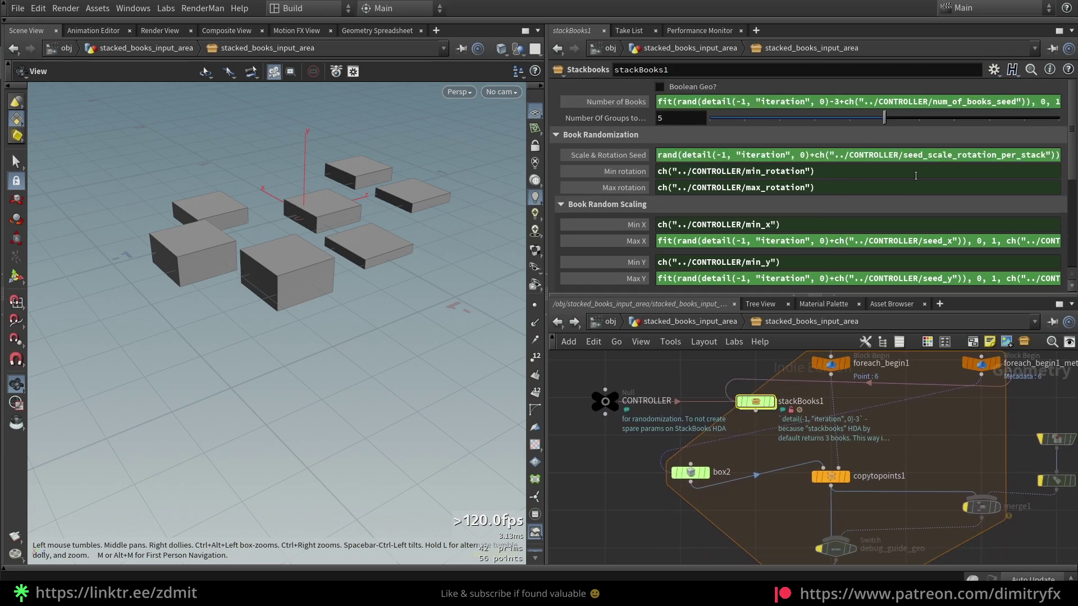
pyautogui.scroll(-5, 934, 221)
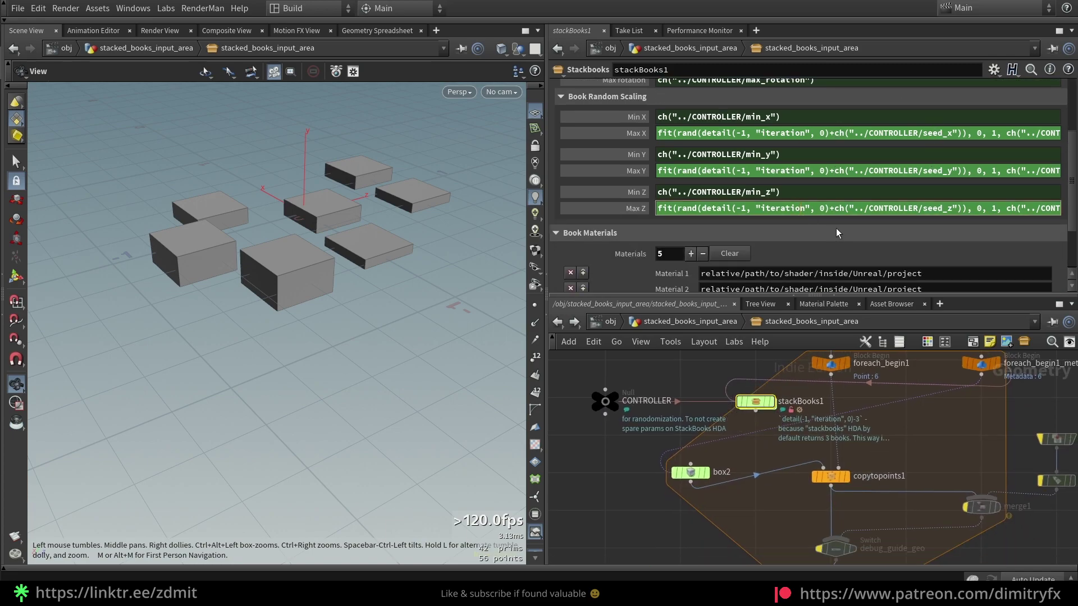
pyautogui.hotkey('alt', 'e')
pyautogui.moveTo(683, 196); pyautogui.dragTo(104, 241)
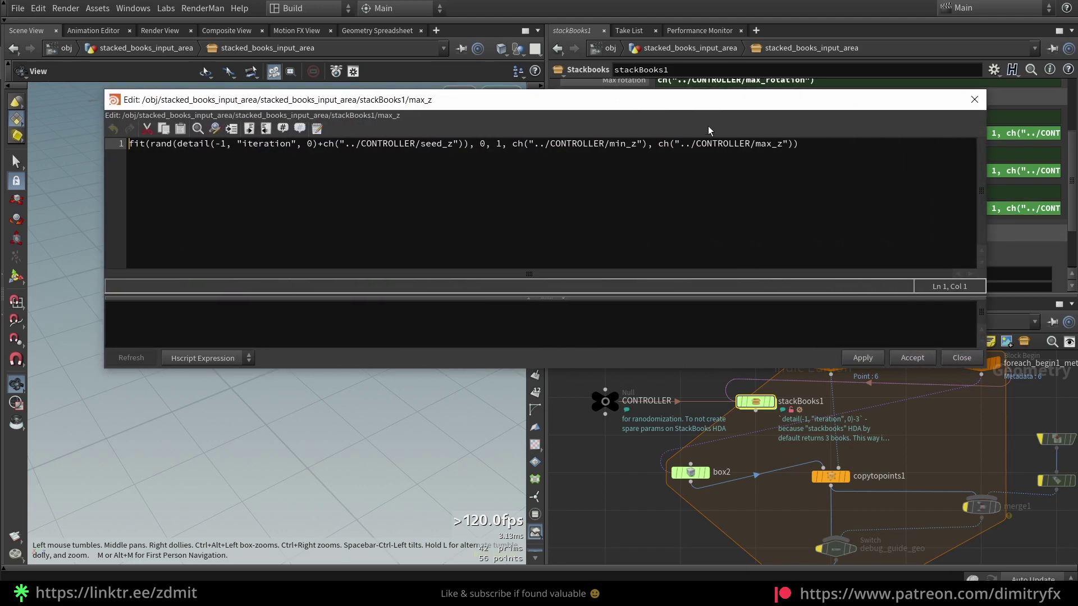
pyautogui.click(505, 145)
pyautogui.click(974, 100)
pyautogui.moveTo(951, 209); pyautogui.dragTo(1077, 203)
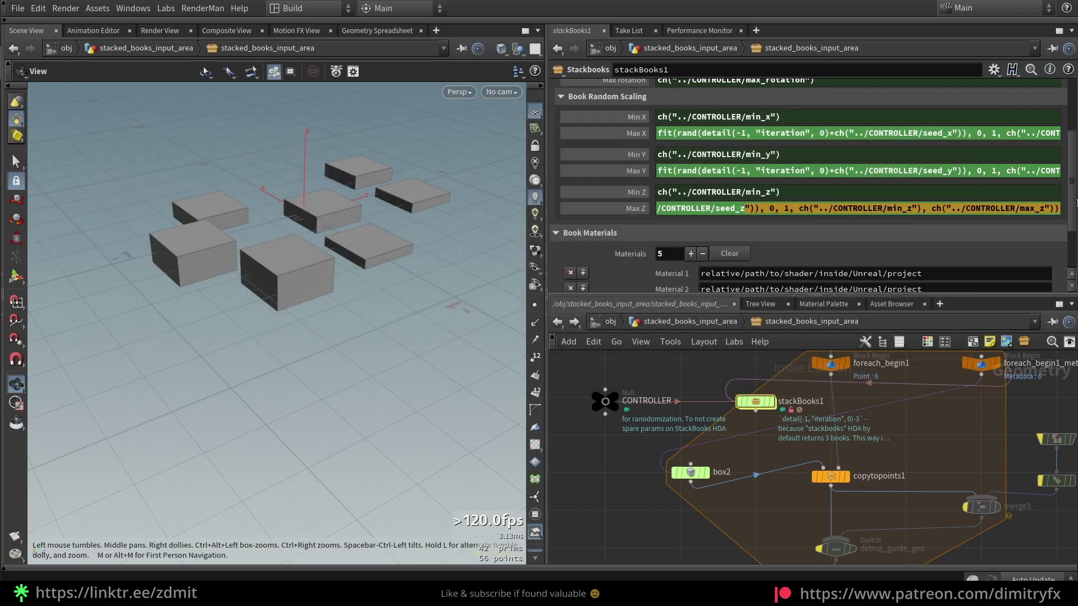
pyautogui.click(799, 209)
pyautogui.moveTo(791, 210); pyautogui.dragTo(1054, 207)
pyautogui.click(932, 209)
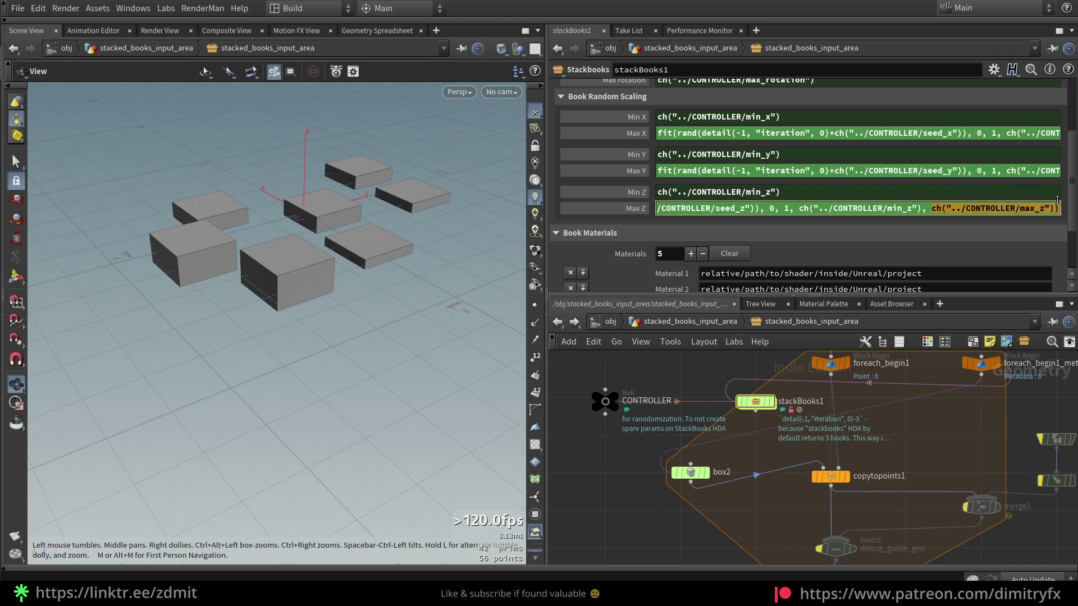
# Step: Inspect the Min X and Max X scale randomization parameters on the CONTROLLER null, toggling between their references and values
pyautogui.click(693, 472)
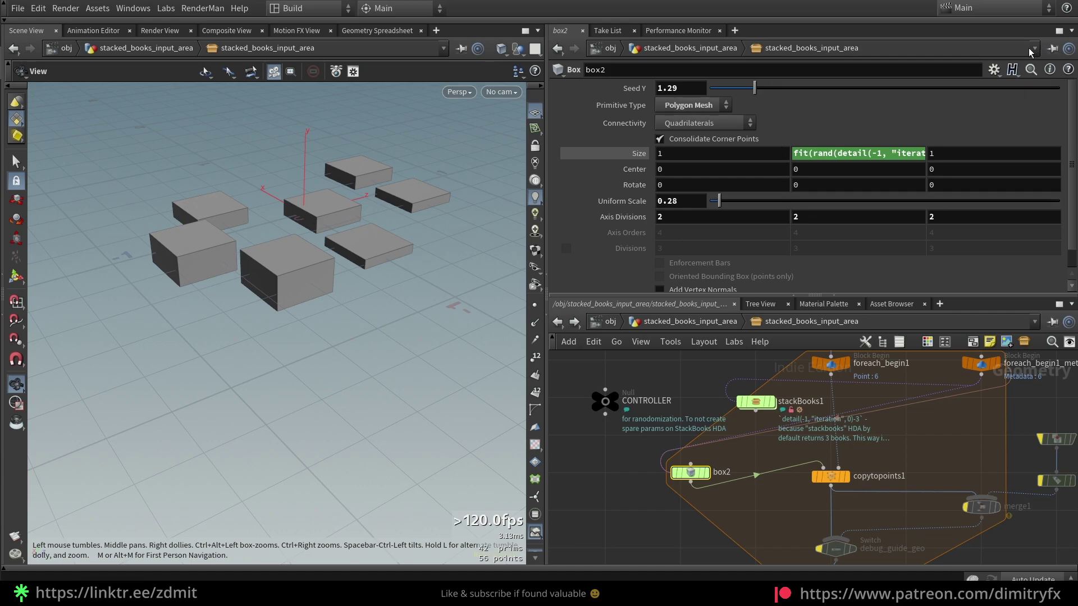
pyautogui.click(606, 403)
pyautogui.scroll(-3, 613, 264)
pyautogui.click(630, 191)
pyautogui.click(636, 177)
pyautogui.click(641, 193)
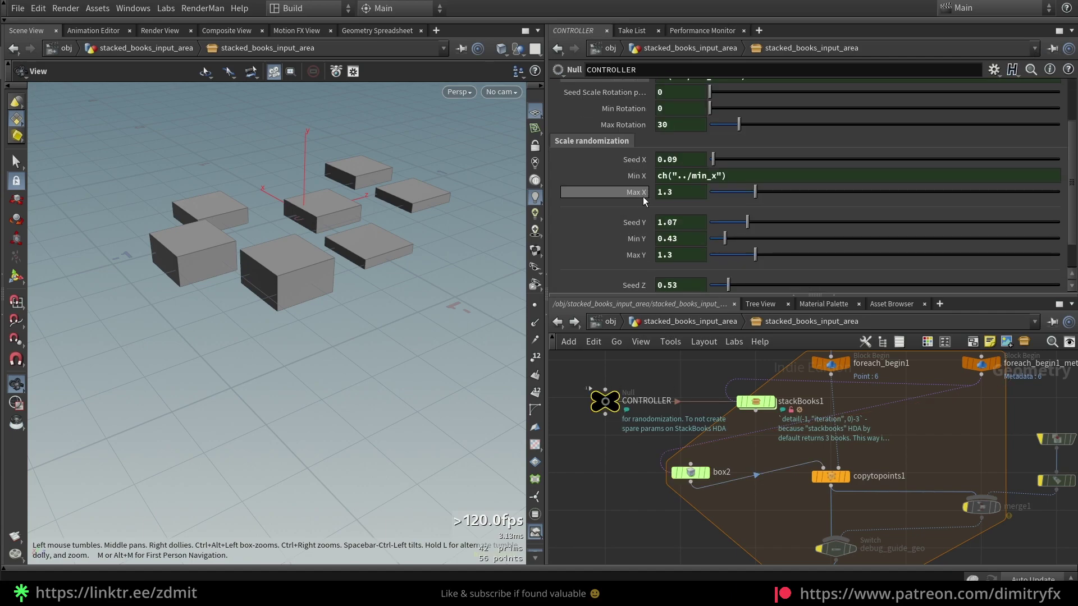
pyautogui.click(632, 178)
pyautogui.click(693, 192)
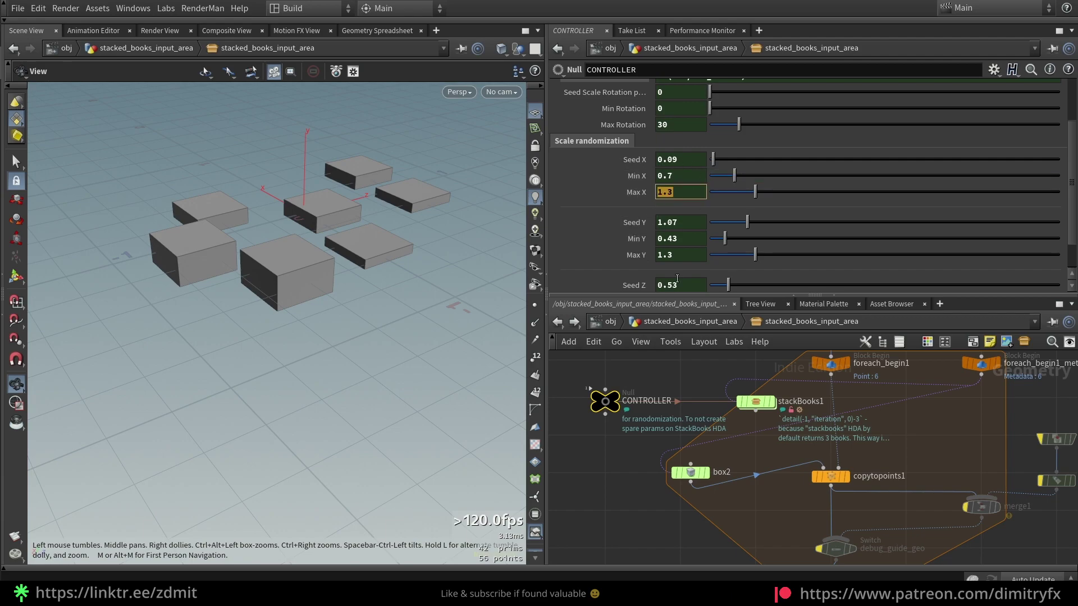
# Step: Try a different Seed Y on box2, undo the change, and open the Y size expression for review
pyautogui.click(690, 472)
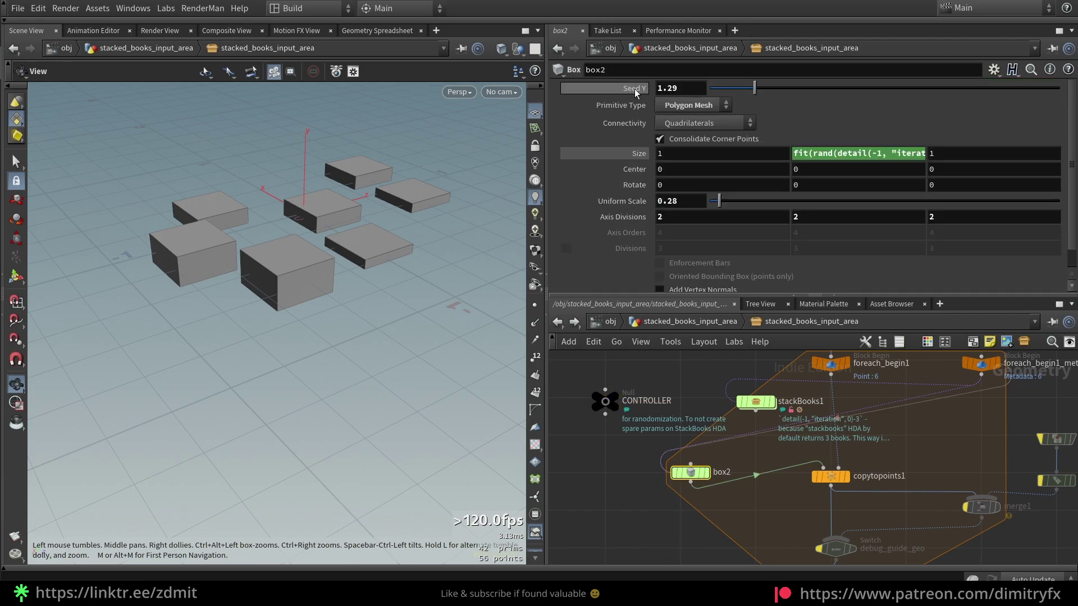
pyautogui.moveTo(772, 91); pyautogui.dragTo(679, 132)
pyautogui.hotkey('ctrl', 'z')
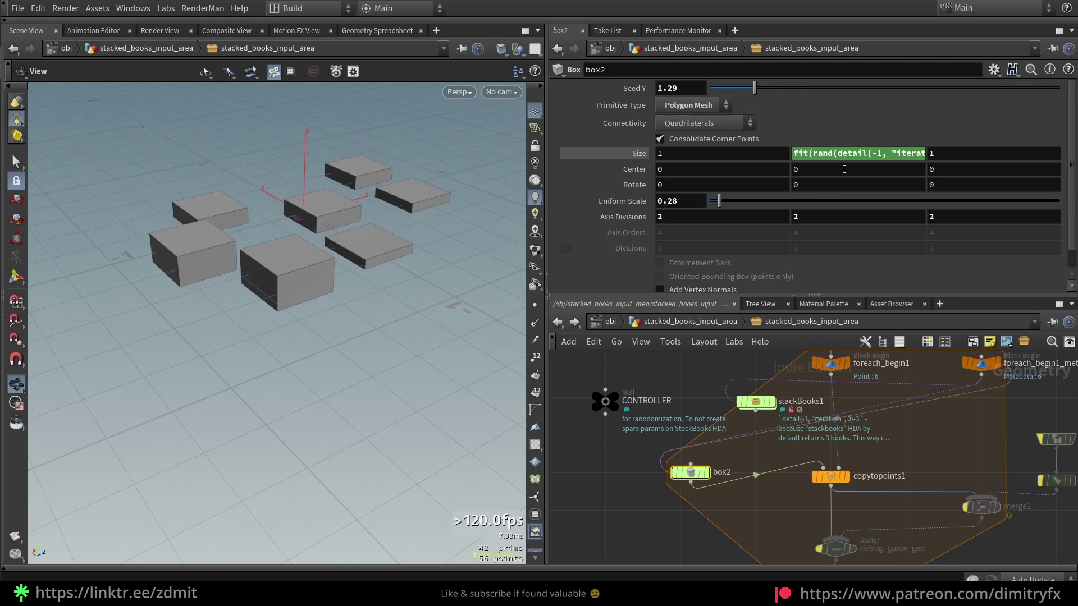
pyautogui.click(855, 157)
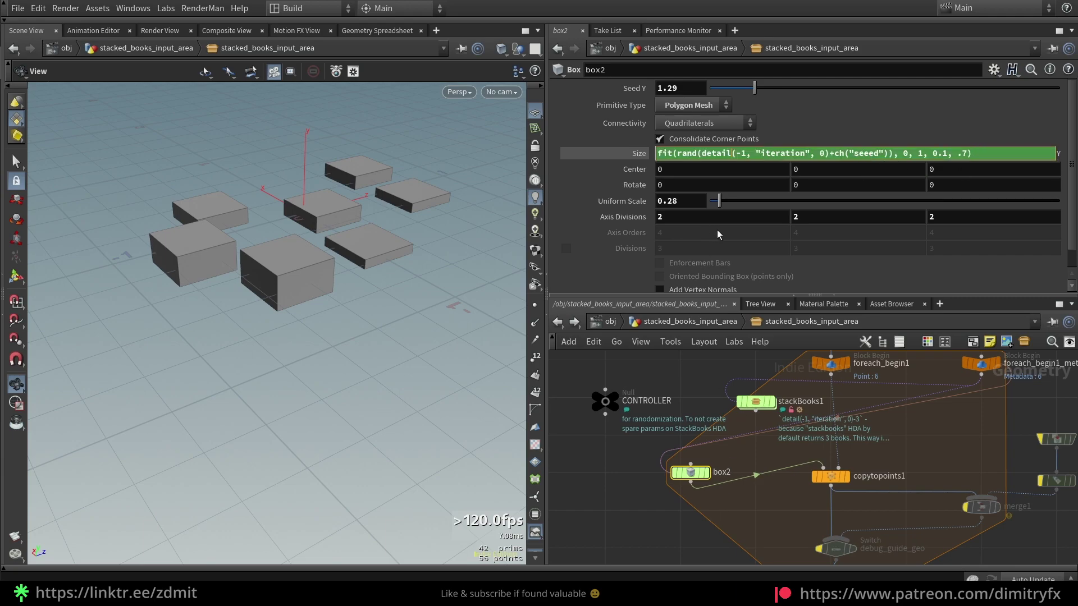
# Step: Feed stackBooks1 into copytopoints1 in place of the box2 node and delete box2
pyautogui.click(652, 523)
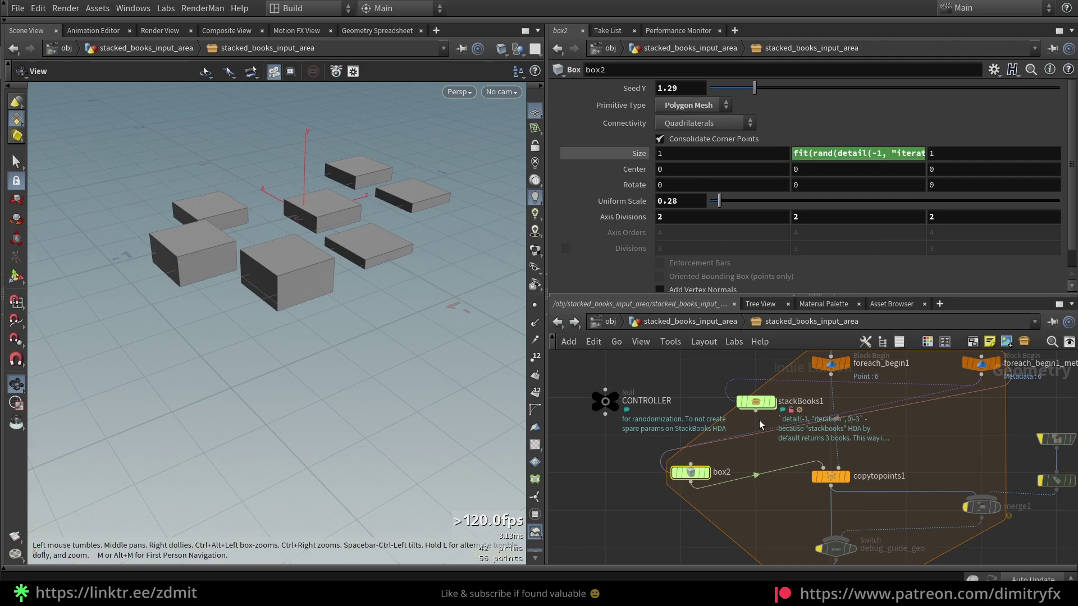
pyautogui.moveTo(756, 414); pyautogui.dragTo(808, 462)
pyautogui.moveTo(708, 525); pyautogui.dragTo(705, 456)
pyautogui.press('Delete')
# Step: Reveal the channel references behind the CONTROLLER null's Scale randomization seed, min and max parameters for Y and X
pyautogui.moveTo(638, 437); pyautogui.dragTo(584, 345)
pyautogui.click(628, 258)
pyautogui.click(630, 239)
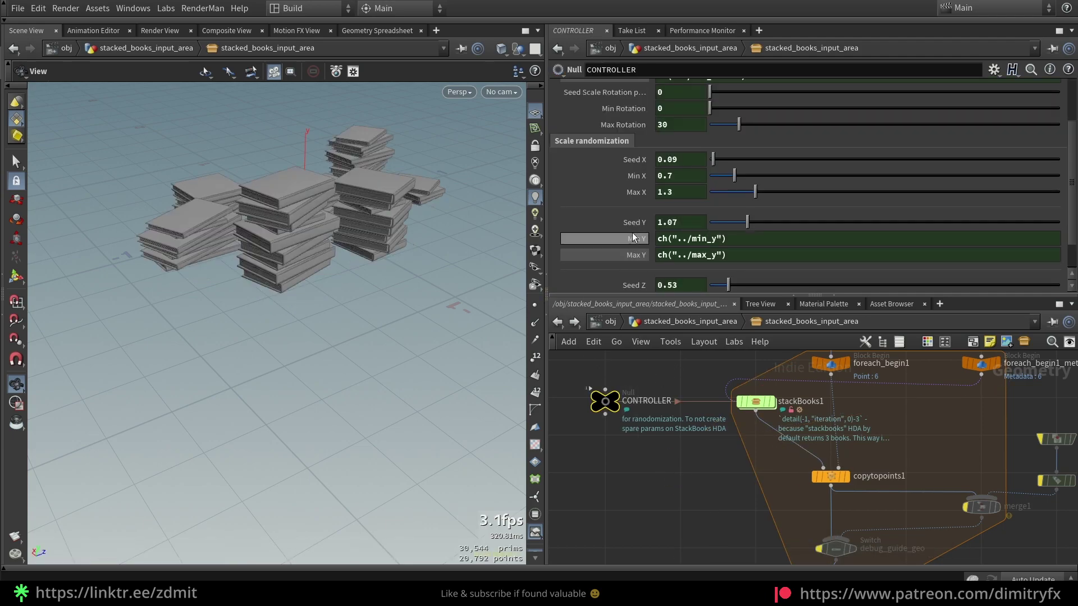
pyautogui.click(634, 223)
pyautogui.click(639, 196)
pyautogui.click(642, 170)
pyautogui.click(642, 164)
pyautogui.scroll(1, 646, 186)
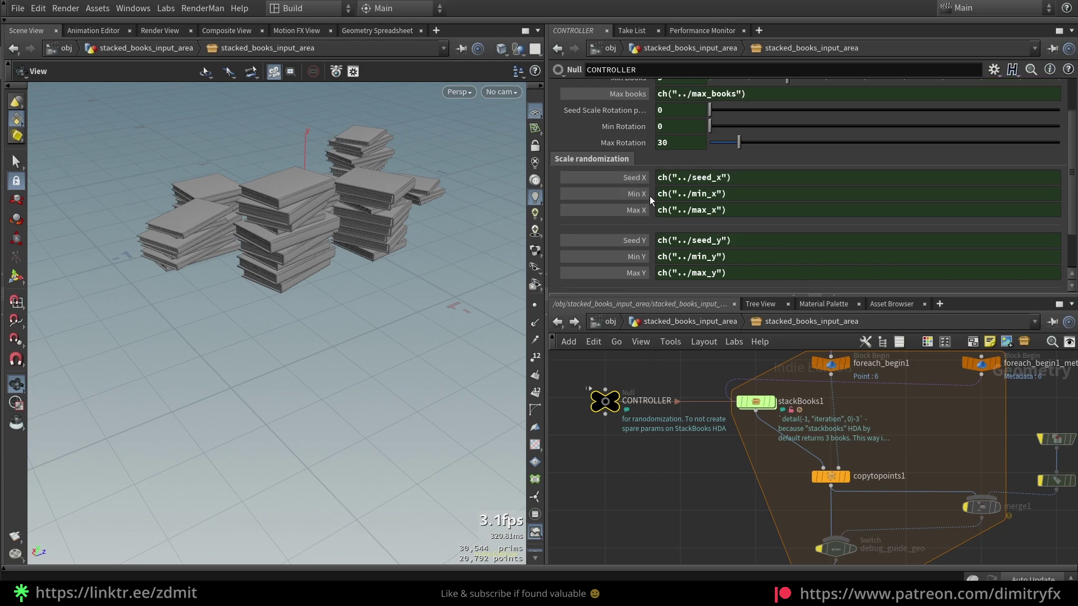
# Step: Reveal the channel references behind the CONTROLLER null's rotation and book count parameters
pyautogui.click(645, 143)
pyautogui.click(640, 127)
pyautogui.click(638, 113)
pyautogui.scroll(1, 637, 114)
pyautogui.click(636, 126)
pyautogui.click(634, 115)
# Step: Go up to the stacked_books_input_area asset and set Seed Y under Scale Randomization to 0.53
pyautogui.click(702, 321)
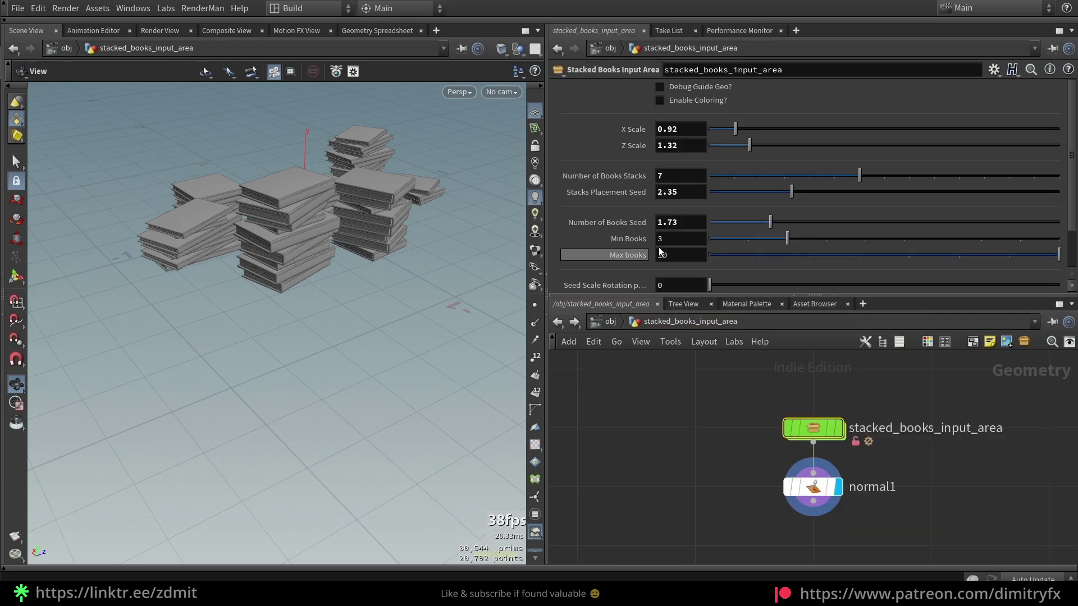
pyautogui.scroll(-1, 646, 247)
pyautogui.click(611, 279)
pyautogui.scroll(-3, 635, 236)
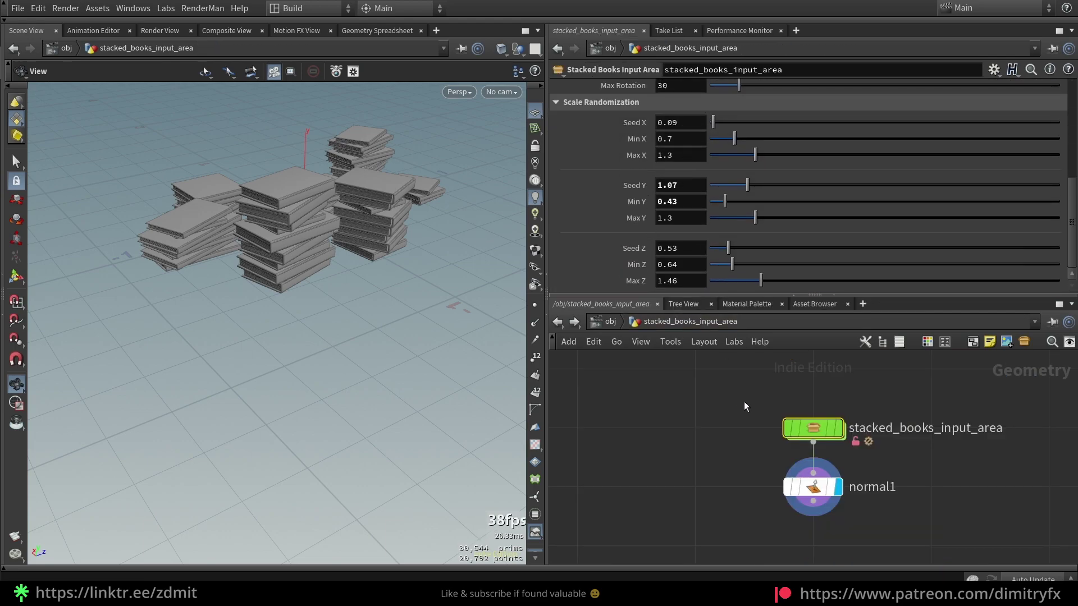
pyautogui.moveTo(747, 188); pyautogui.dragTo(728, 190)
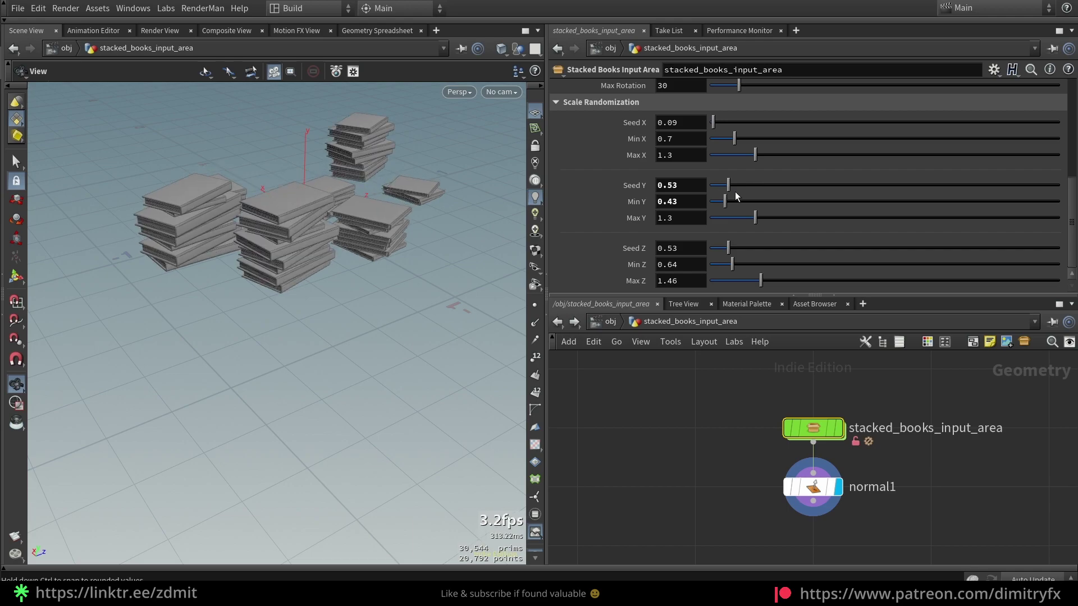
# Step: Enter the stacked_books_input_area asset and examine the separate test loop that stacks copies of box2
pyautogui.doubleClick(816, 436)
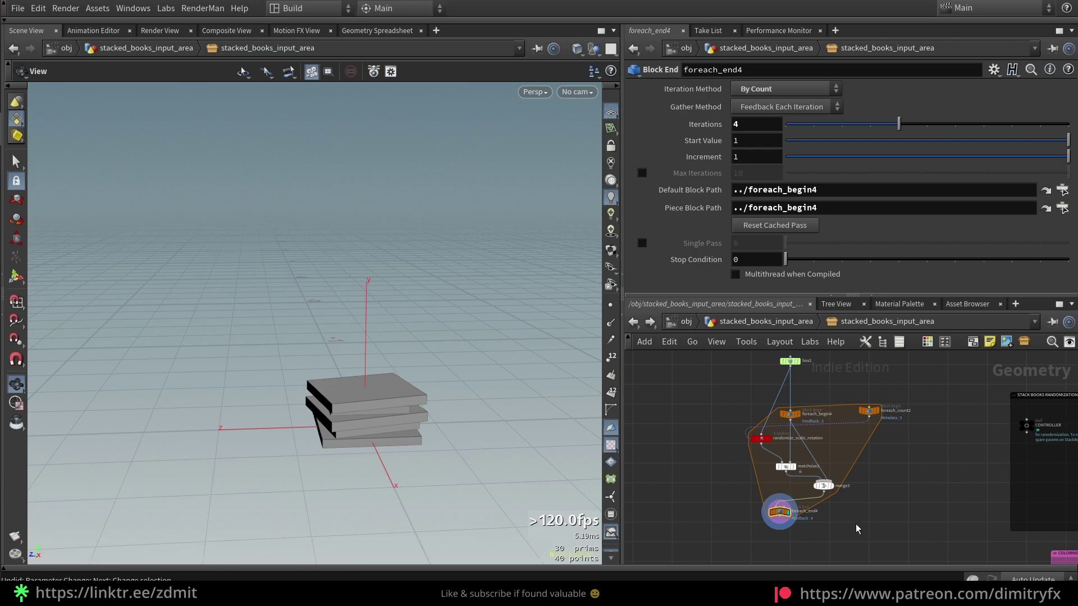
pyautogui.moveTo(856, 522); pyautogui.dragTo(767, 541, button='middle')
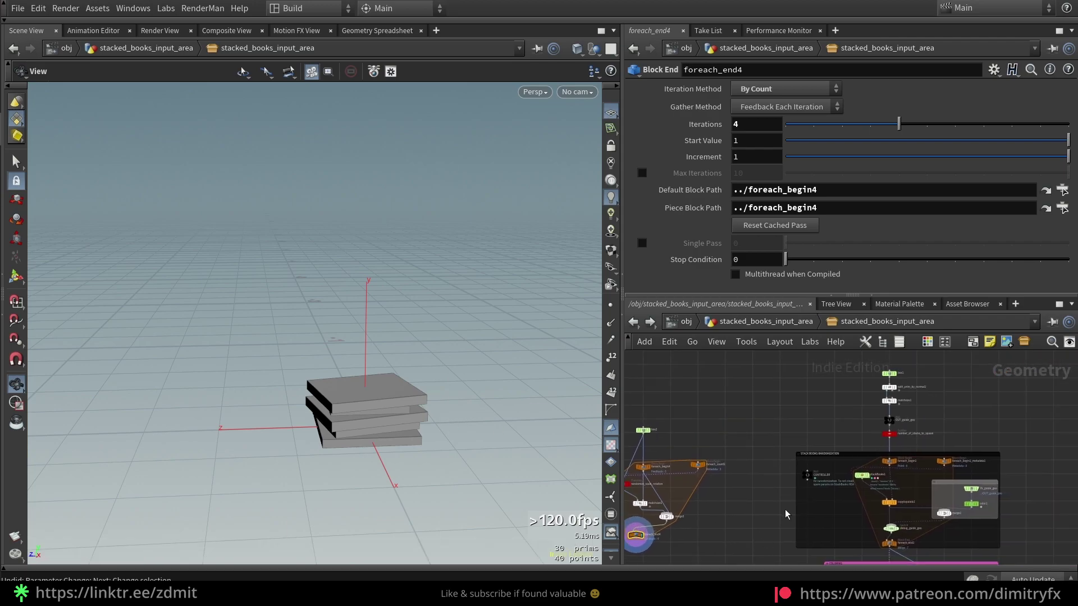
pyautogui.moveTo(818, 409); pyautogui.dragTo(801, 440, button='middle')
pyautogui.moveTo(829, 395); pyautogui.dragTo(883, 467)
pyautogui.scroll(3, 836, 443)
pyautogui.moveTo(857, 419); pyautogui.dragTo(910, 375, button='middle')
pyautogui.moveTo(646, 560); pyautogui.dragTo(895, 490, button='middle')
pyautogui.scroll(1, 932, 477)
pyautogui.scroll(-1, 870, 458)
pyautogui.moveTo(830, 414); pyautogui.dragTo(832, 434, button='middle')
pyautogui.moveTo(804, 372); pyautogui.dragTo(804, 400)
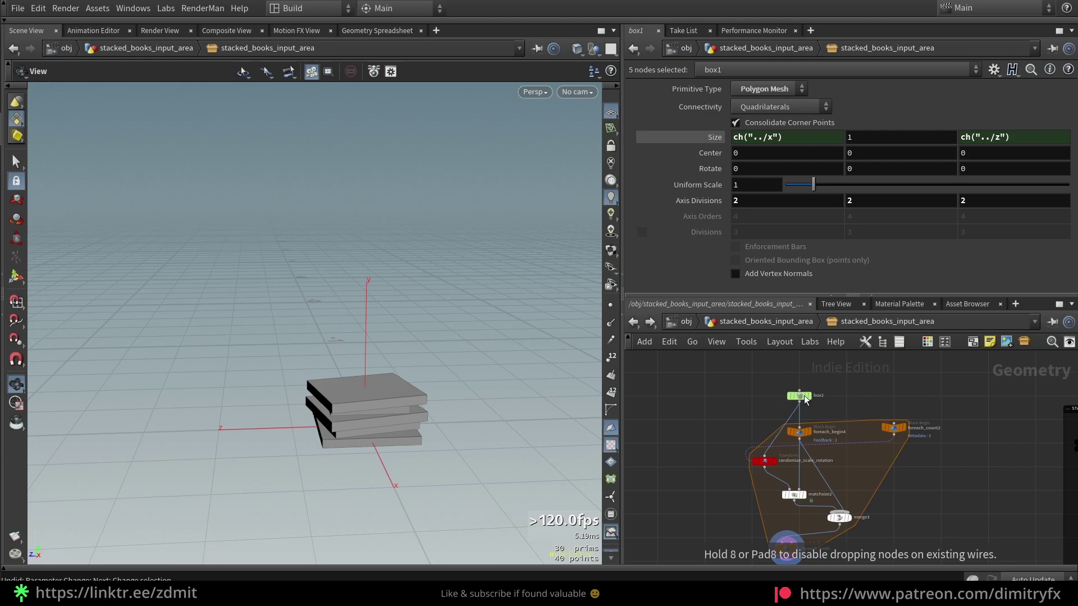
pyautogui.moveTo(878, 528); pyautogui.dragTo(858, 507, button='middle')
pyautogui.moveTo(821, 436); pyautogui.dragTo(830, 448, button='middle')
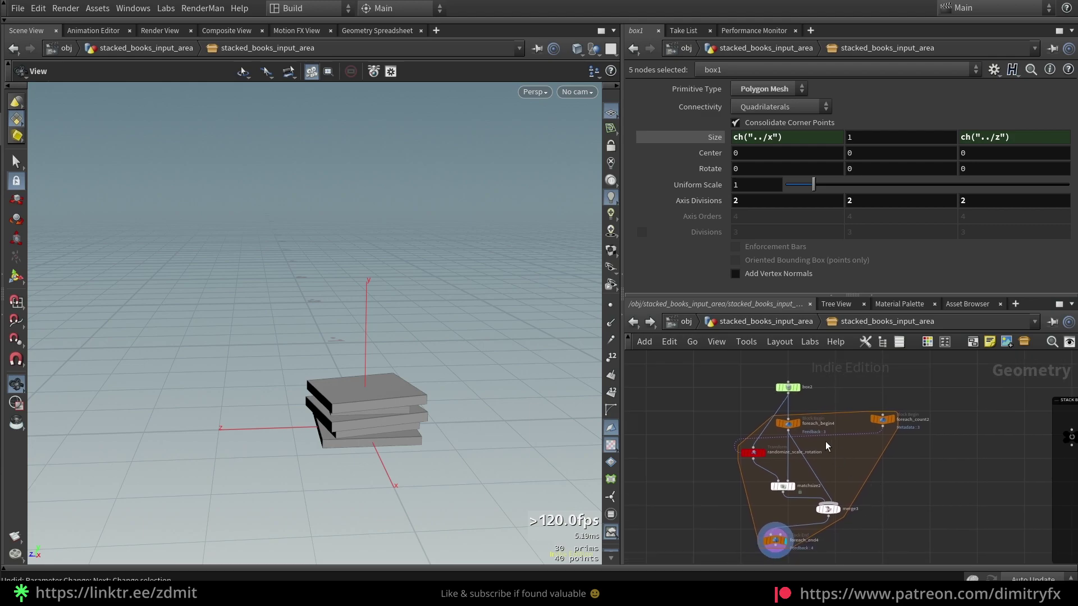
pyautogui.scroll(1, 830, 440)
# Step: Add a For-Each Number loop in the empty space beside the existing book-stacking loop
pyautogui.moveTo(673, 482); pyautogui.dragTo(821, 464, button='middle')
pyautogui.press('Tab')
pyautogui.write('foe')
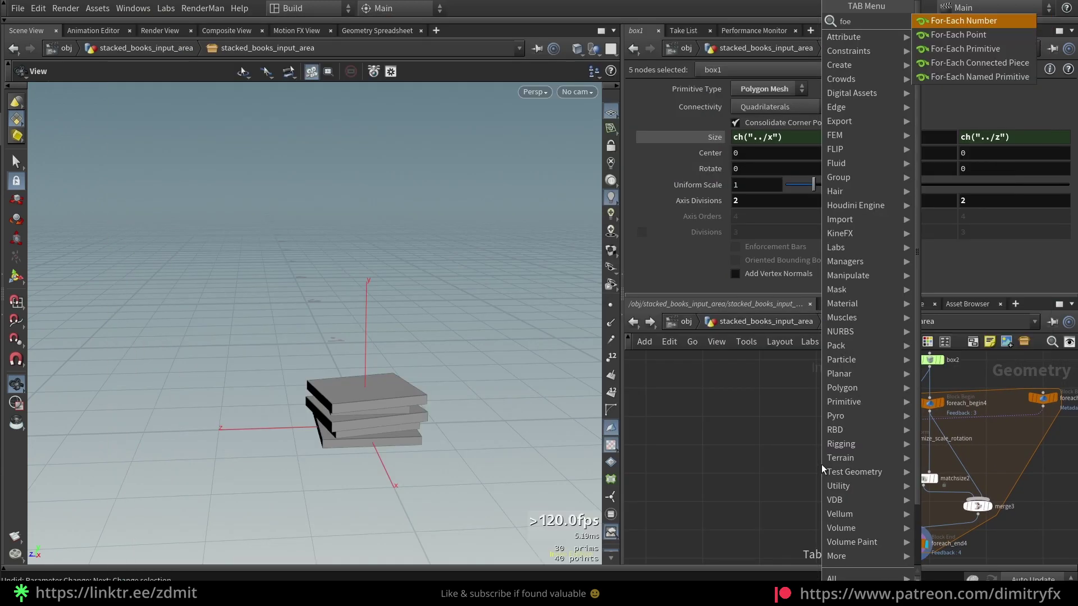
pyautogui.press('Return')
pyautogui.click(797, 486)
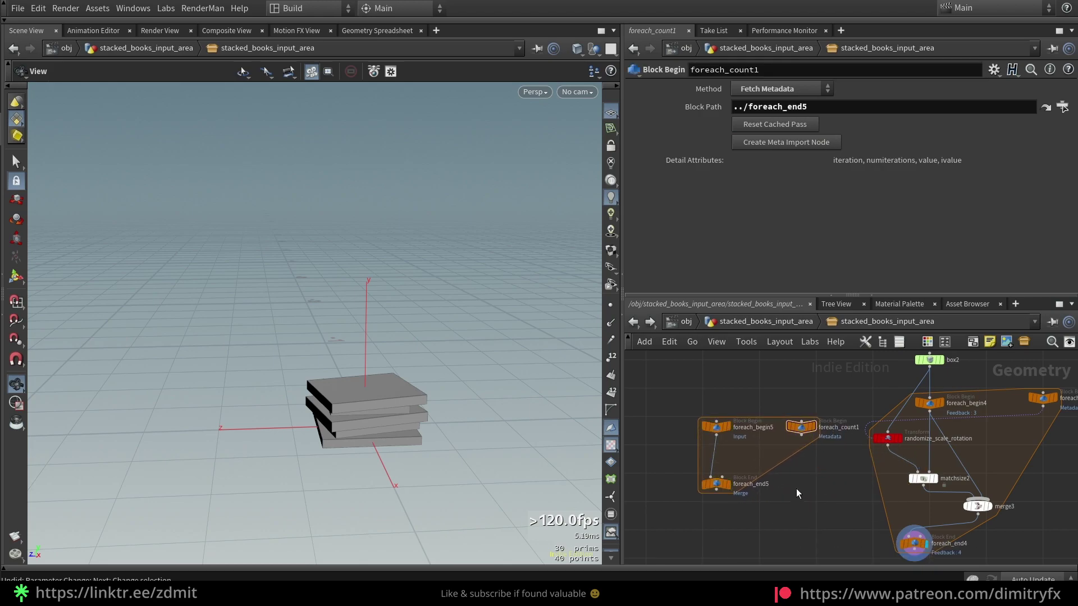
# Step: Display the box2 node on its own, try a different Y size and undo that change
pyautogui.moveTo(797, 486); pyautogui.dragTo(783, 444, button='middle')
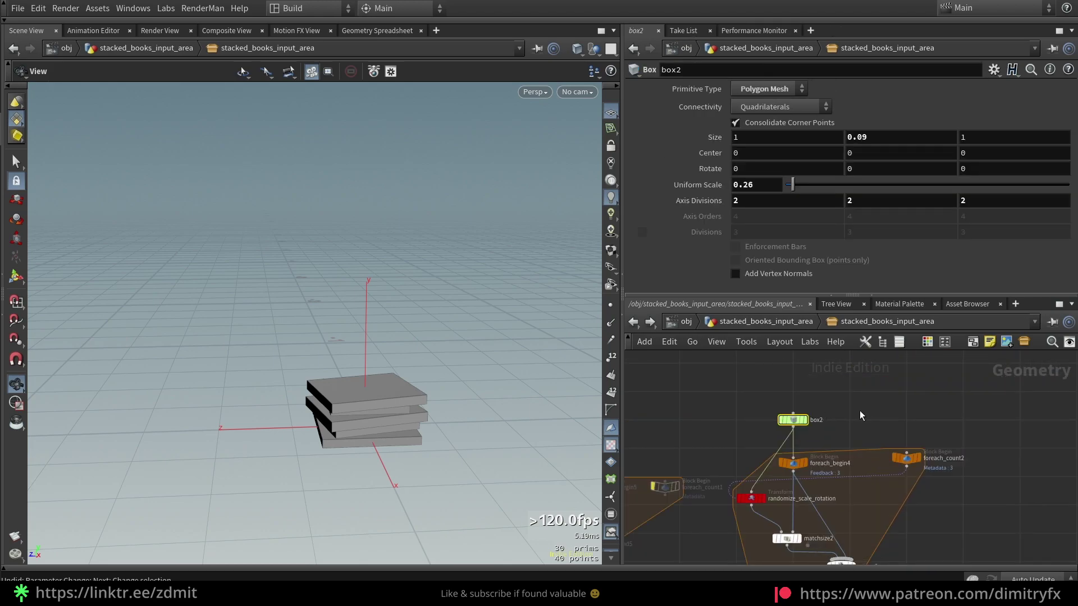
pyautogui.press('r')
pyautogui.moveTo(875, 142); pyautogui.dragTo(926, 139, button='middle')
pyautogui.hotkey('ctrl', 'z')
pyautogui.moveTo(841, 425); pyautogui.dragTo(842, 387, button='middle')
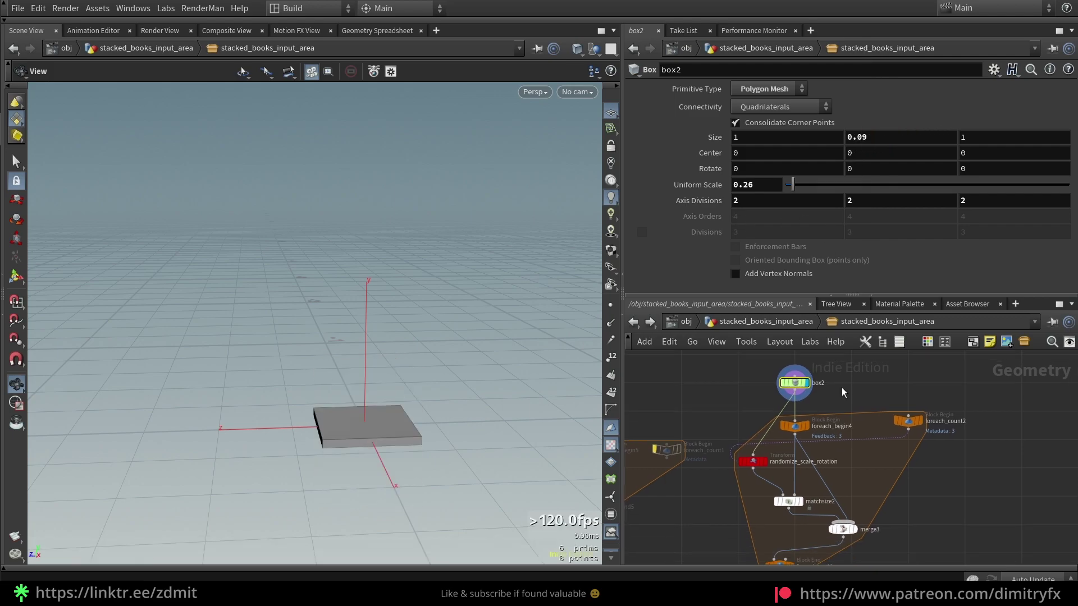
# Step: Examine how randomize_scale_rotation, matchsize2 and merge3 are wired inside the book-stacking loop
pyautogui.scroll(2, 803, 413)
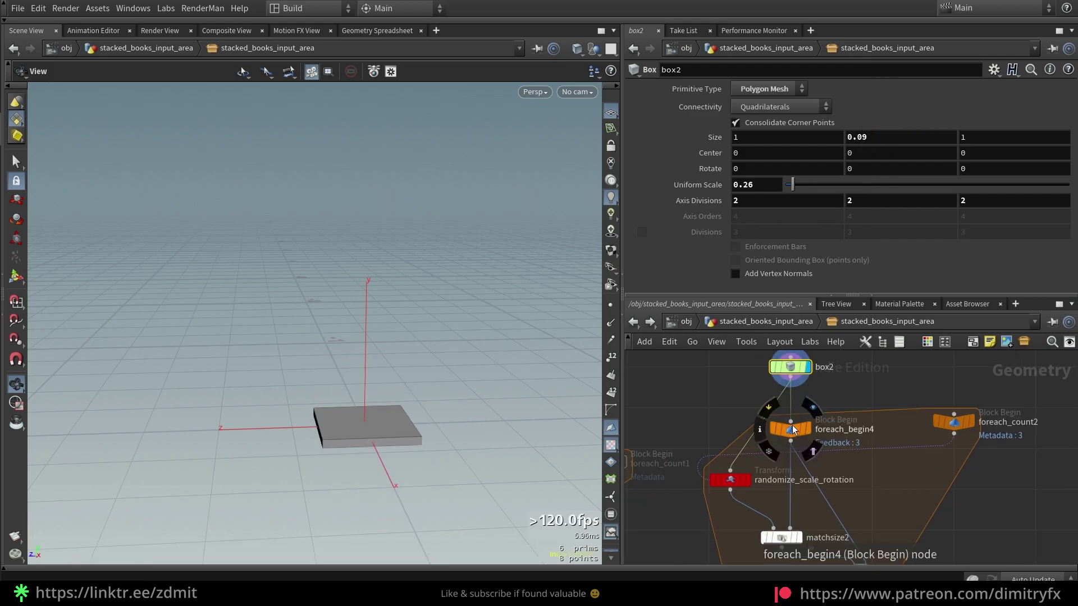
pyautogui.moveTo(883, 472); pyautogui.dragTo(888, 401, button='middle')
pyautogui.moveTo(906, 534); pyautogui.dragTo(915, 488, button='middle')
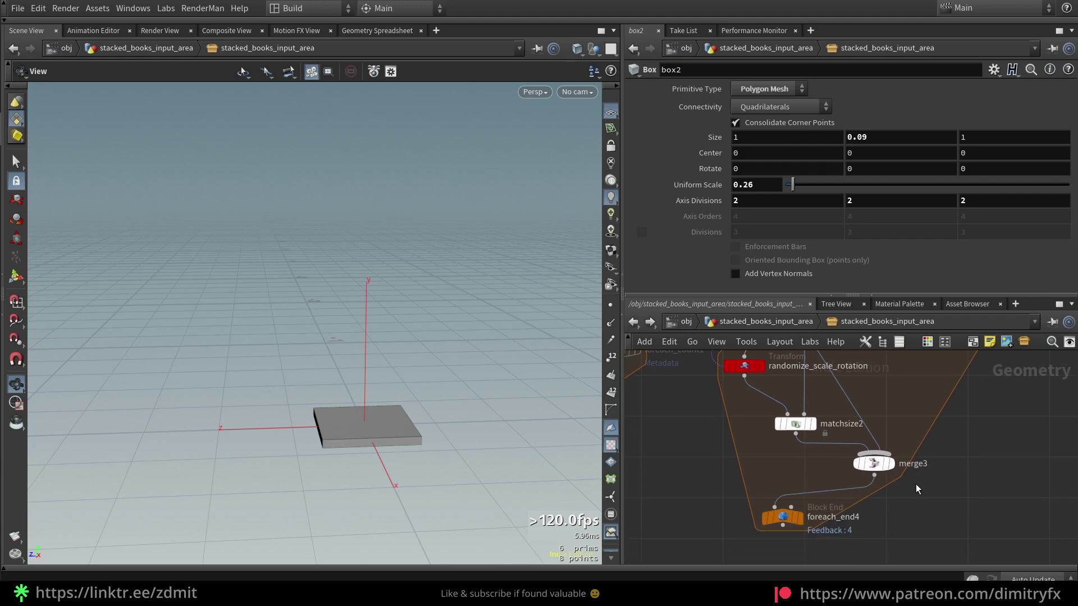
pyautogui.scroll(-2, 867, 464)
pyautogui.moveTo(912, 479); pyautogui.dragTo(773, 393)
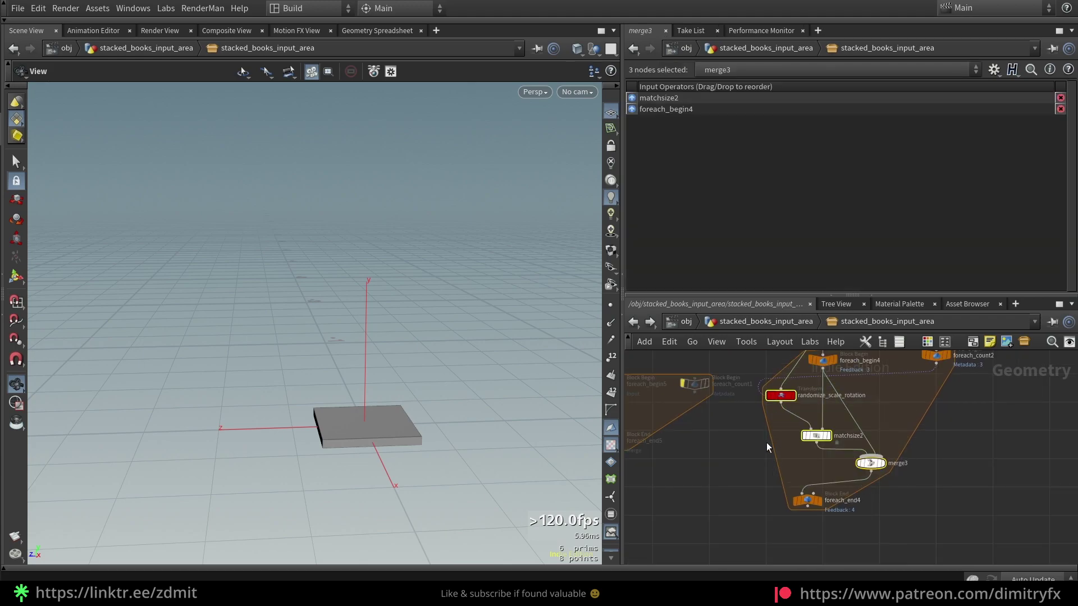
pyautogui.click(949, 475)
pyautogui.moveTo(925, 446); pyautogui.dragTo(911, 499, button='middle')
pyautogui.scroll(2, 848, 419)
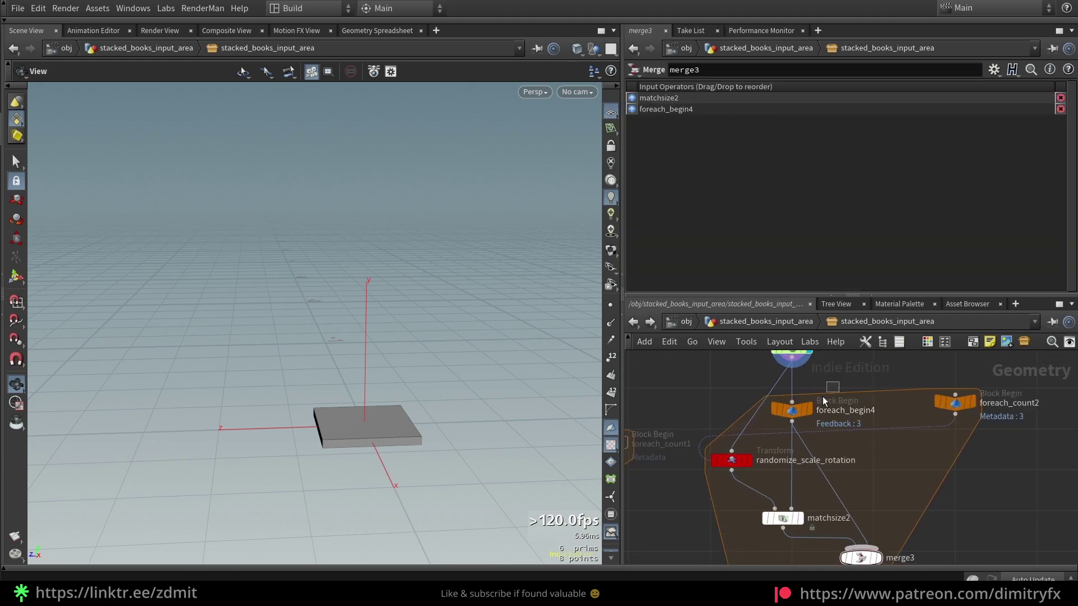
# Step: Inspect the Method setting of foreach_begin4, keeping Fetch Feedback
pyautogui.click(786, 409)
pyautogui.click(780, 89)
pyautogui.click(780, 89)
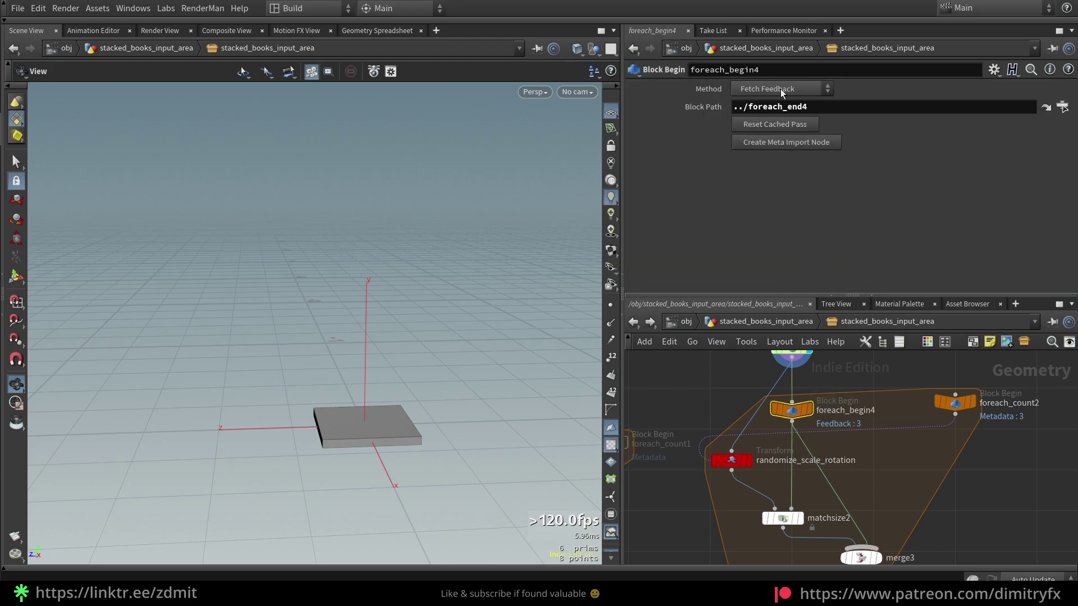
pyautogui.scroll(-3, 911, 403)
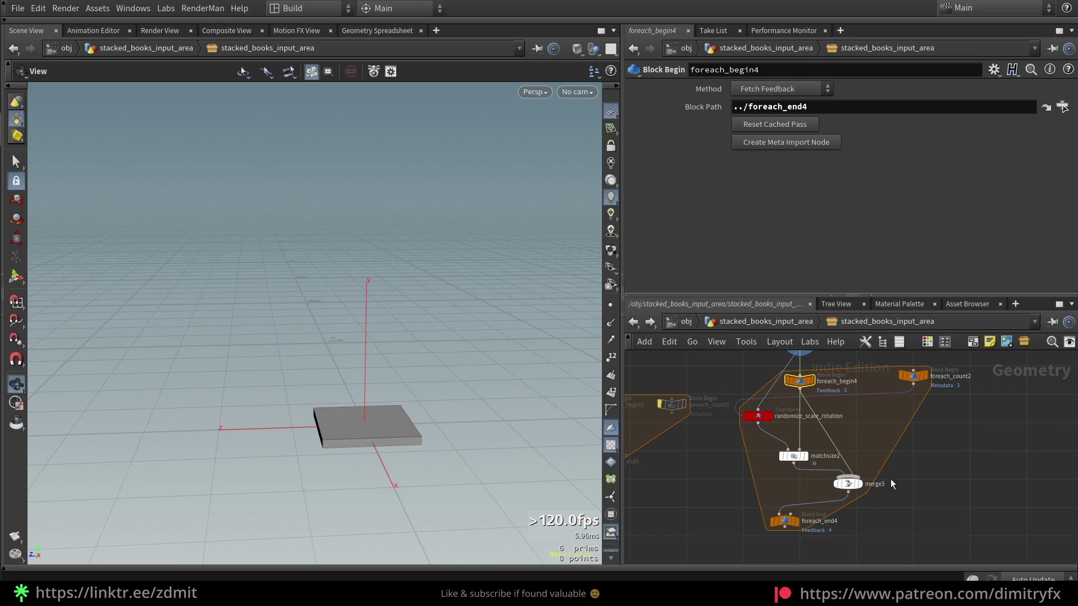
# Step: Display foreach_end4 and inspect its Gather Method, keeping Feedback Each Iteration
pyautogui.moveTo(888, 474); pyautogui.dragTo(895, 449, button='middle')
pyautogui.click(781, 493)
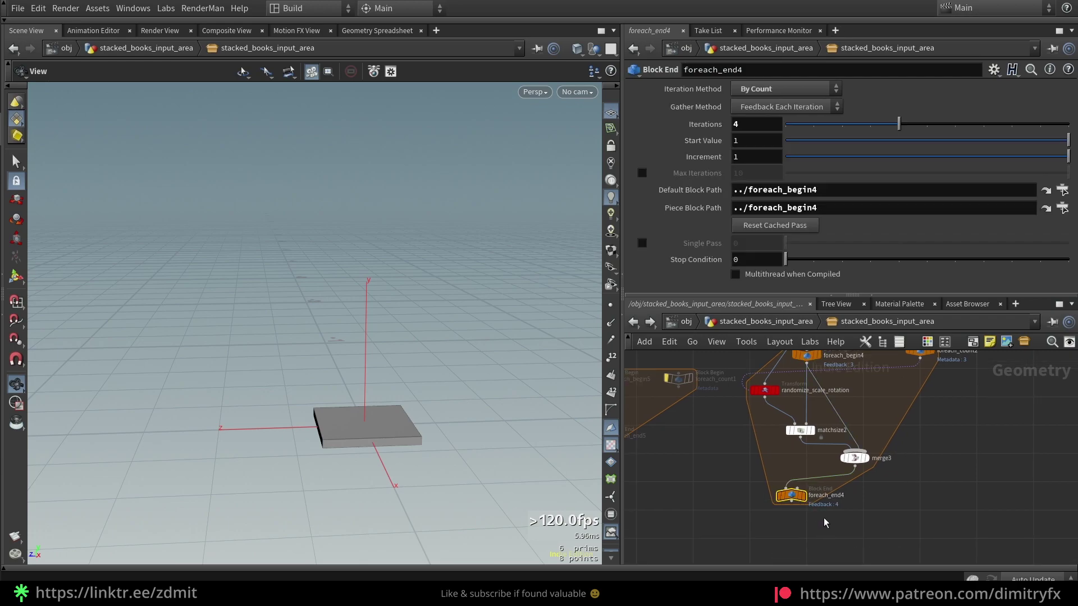
pyautogui.press('r')
pyautogui.scroll(3, 819, 503)
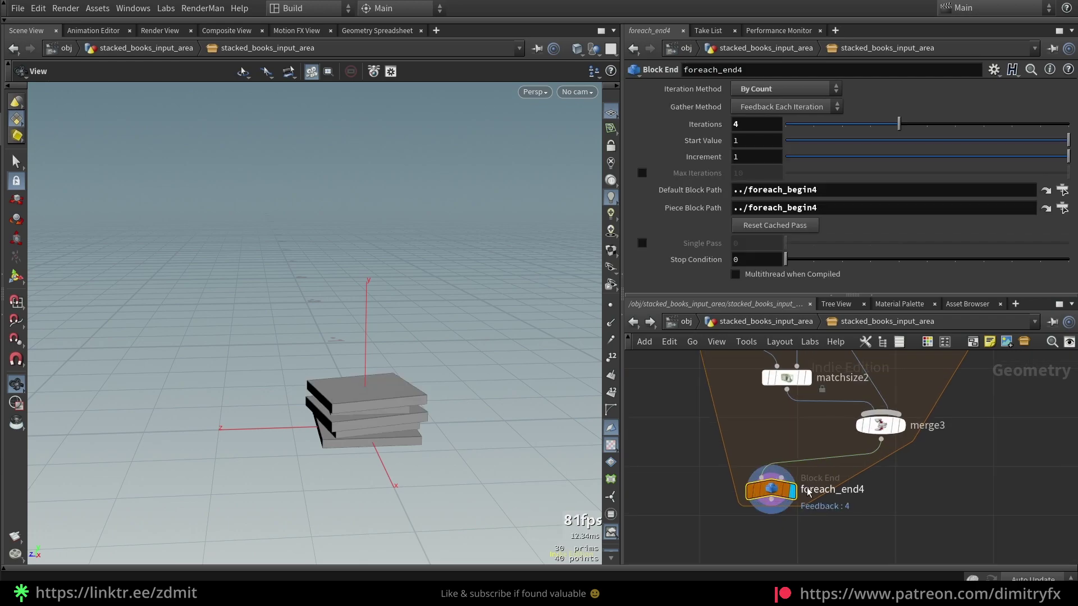
pyautogui.click(779, 108)
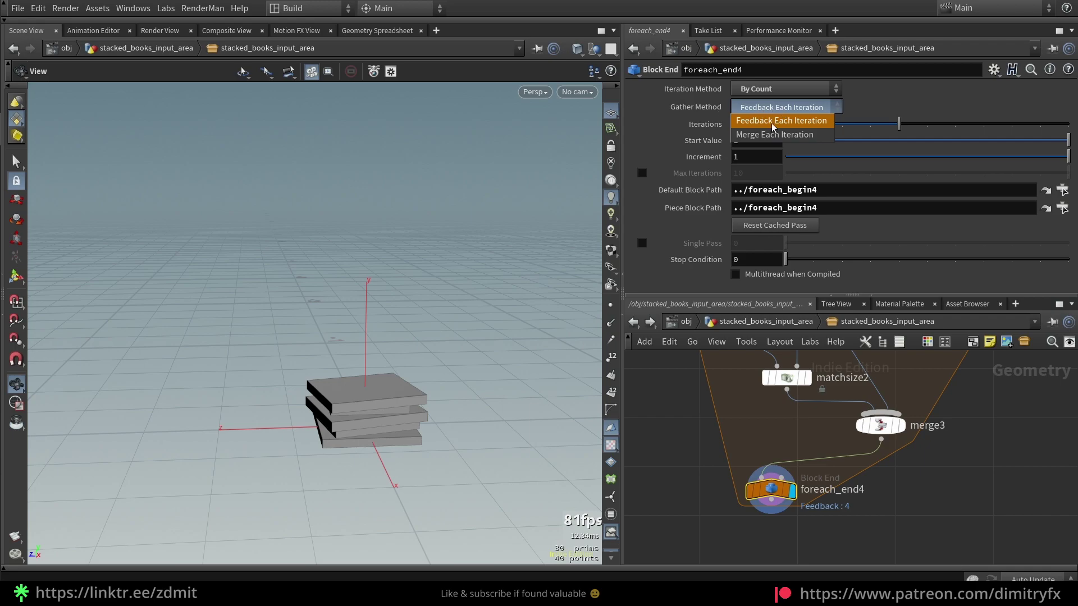
pyautogui.click(771, 121)
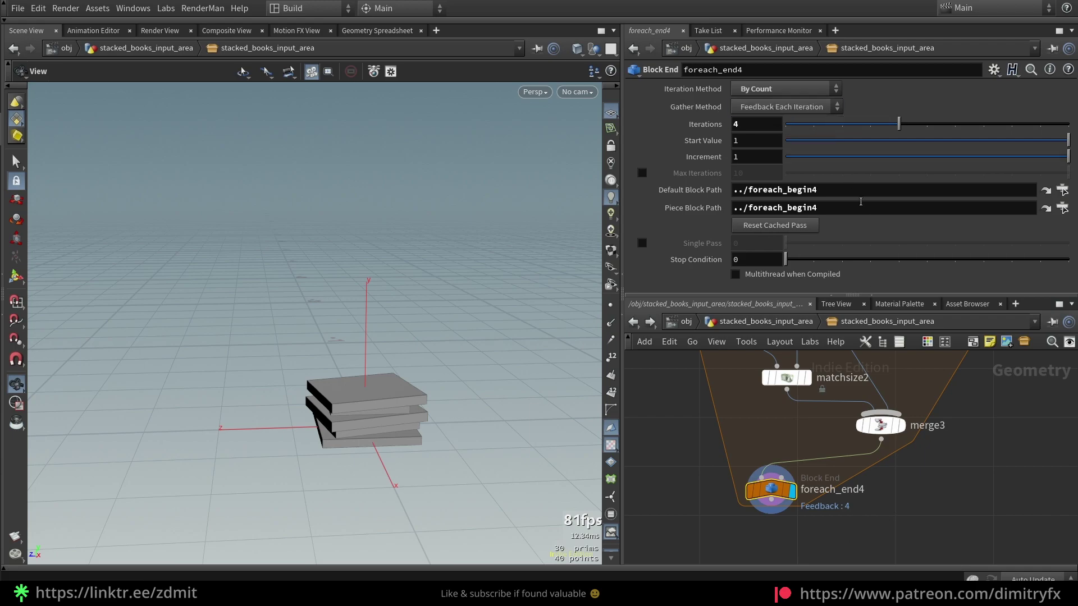
# Step: Try different iteration counts on foreach_end4 and settle on 3
pyautogui.moveTo(893, 124); pyautogui.dragTo(809, 131)
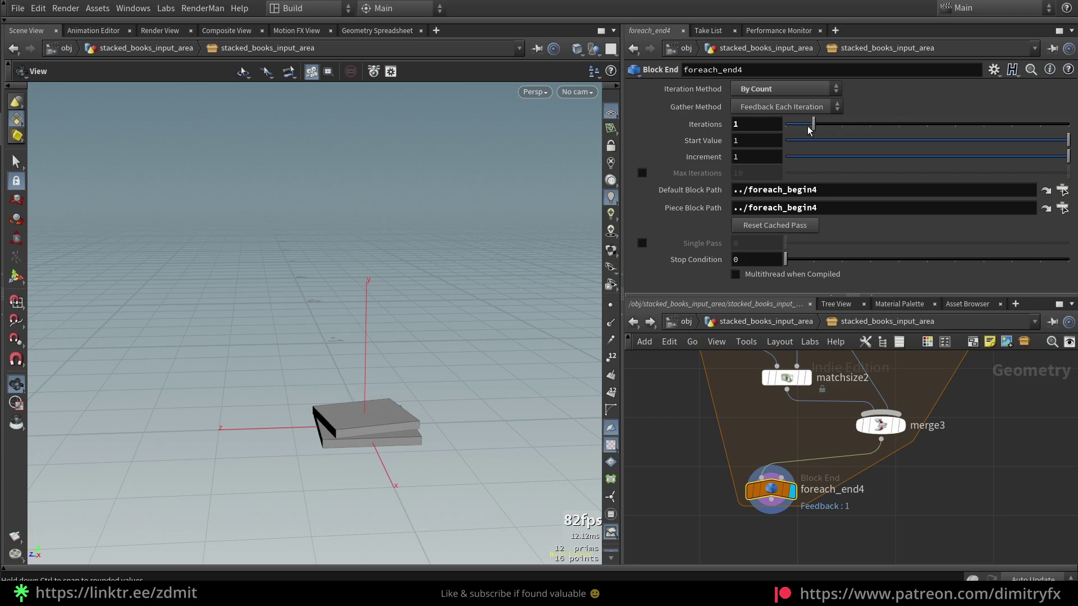
pyautogui.moveTo(809, 130); pyautogui.dragTo(1068, 125)
pyautogui.moveTo(769, 129)
pyautogui.mouseDown(button='middle')
pyautogui.moveTo(917, 109)
pyautogui.moveTo(771, 137)
pyautogui.mouseUp(button='middle')
pyautogui.moveTo(842, 127); pyautogui.dragTo(869, 126)
# Step: Set both Justify X and Justify Z of the matchsize2 node to None
pyautogui.scroll(-4, 905, 493)
pyautogui.moveTo(907, 489); pyautogui.dragTo(905, 510, button='middle')
pyautogui.scroll(3, 811, 477)
pyautogui.moveTo(798, 496); pyautogui.dragTo(760, 505, button='middle')
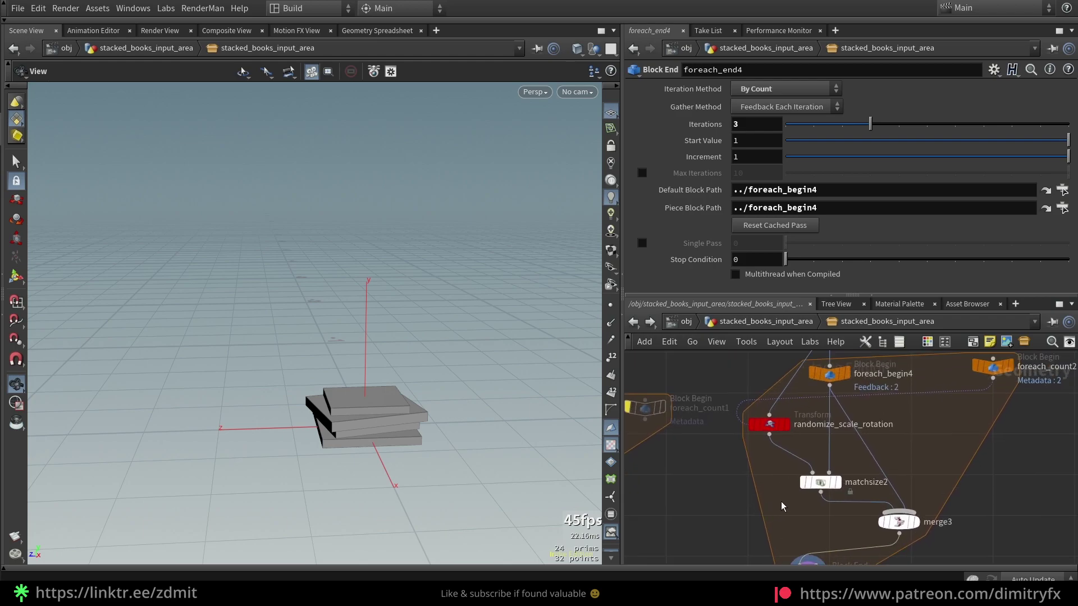
pyautogui.click(821, 481)
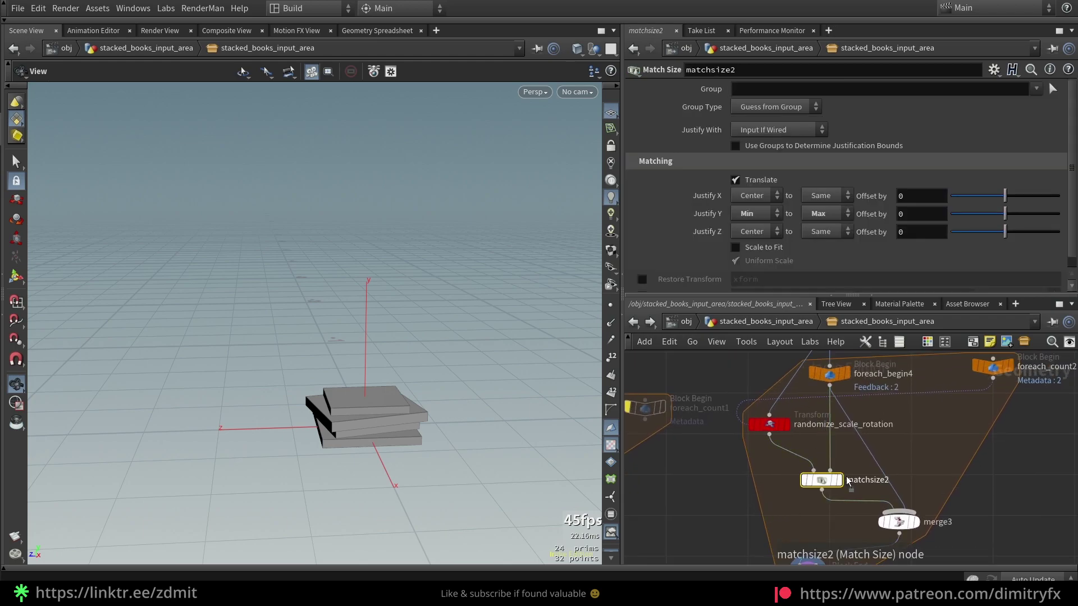
pyautogui.click(761, 196)
pyautogui.click(757, 210)
pyautogui.click(754, 231)
pyautogui.click(755, 245)
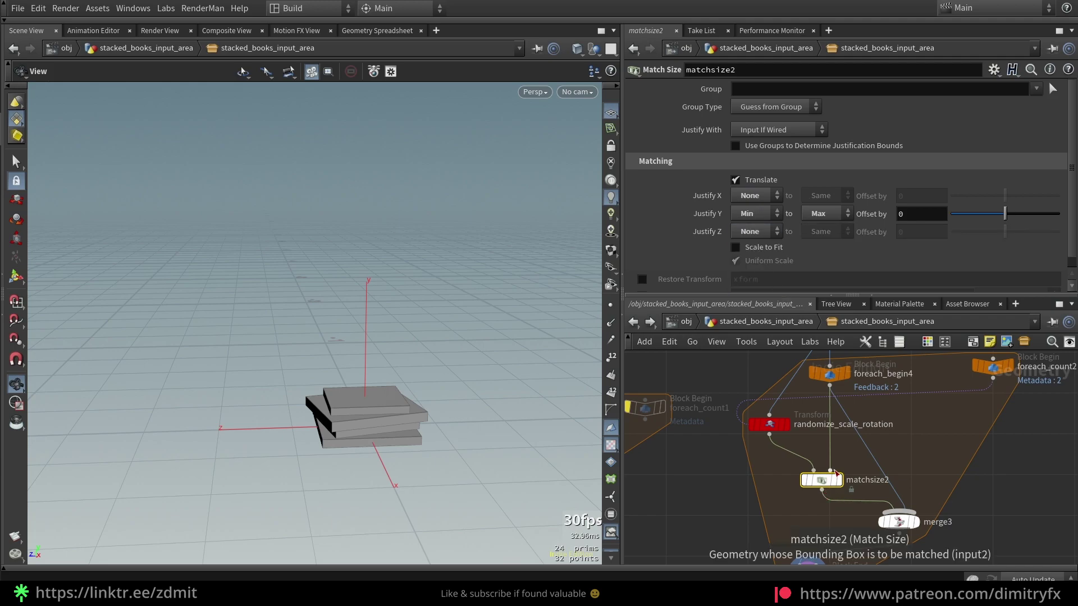
# Step: Connect box2 directly to the first input of matchsize2, bypassing the randomize_scale_rotation transform
pyautogui.moveTo(915, 390); pyautogui.dragTo(876, 426, button='middle')
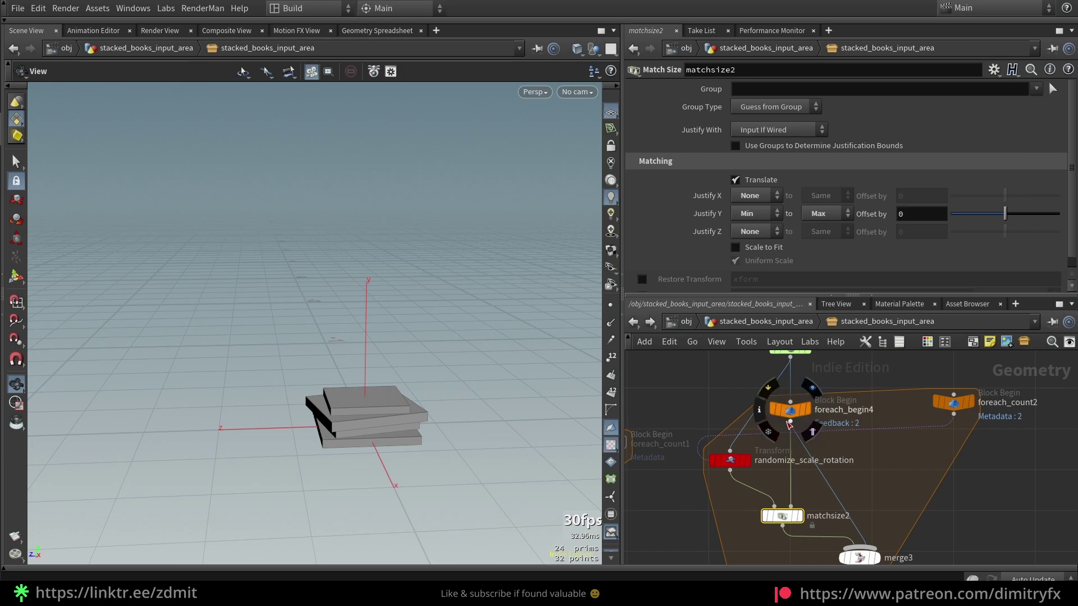
pyautogui.moveTo(837, 389); pyautogui.dragTo(773, 428)
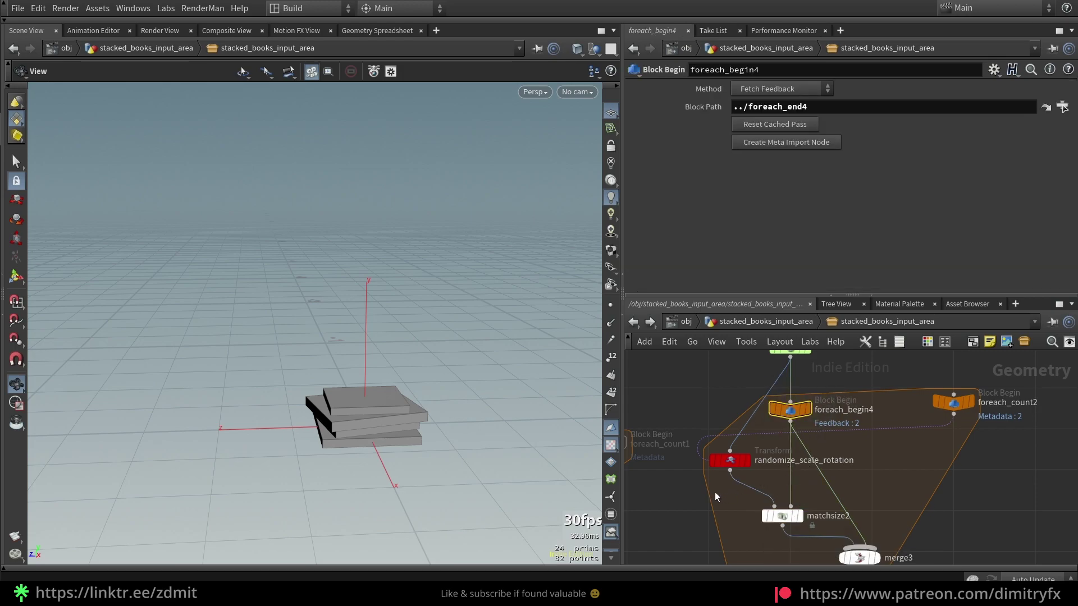
pyautogui.click(730, 460)
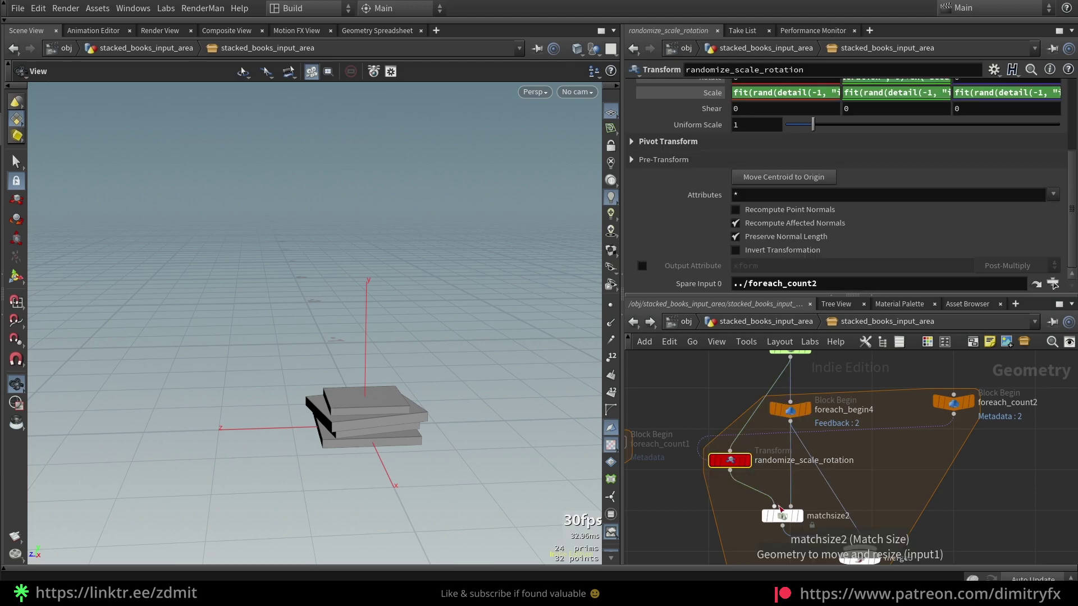
pyautogui.click(779, 508)
pyautogui.moveTo(744, 434); pyautogui.dragTo(746, 477, button='middle')
pyautogui.click(790, 410)
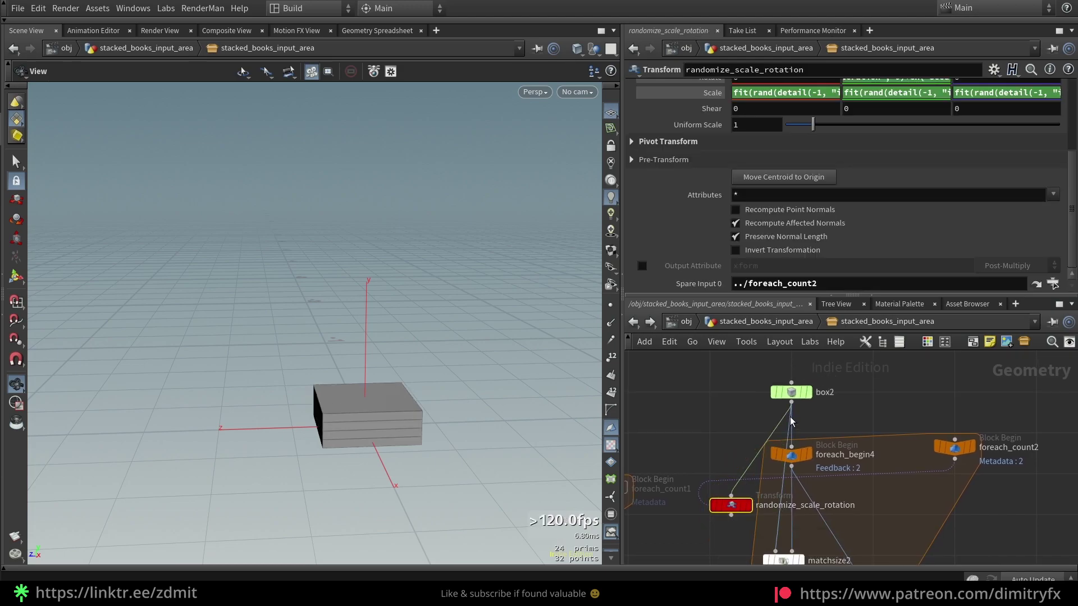
# Step: Undo the direct connection from box2 to matchsize2 and select the randomize_scale_rotation node
pyautogui.moveTo(851, 433); pyautogui.dragTo(861, 387, button='middle')
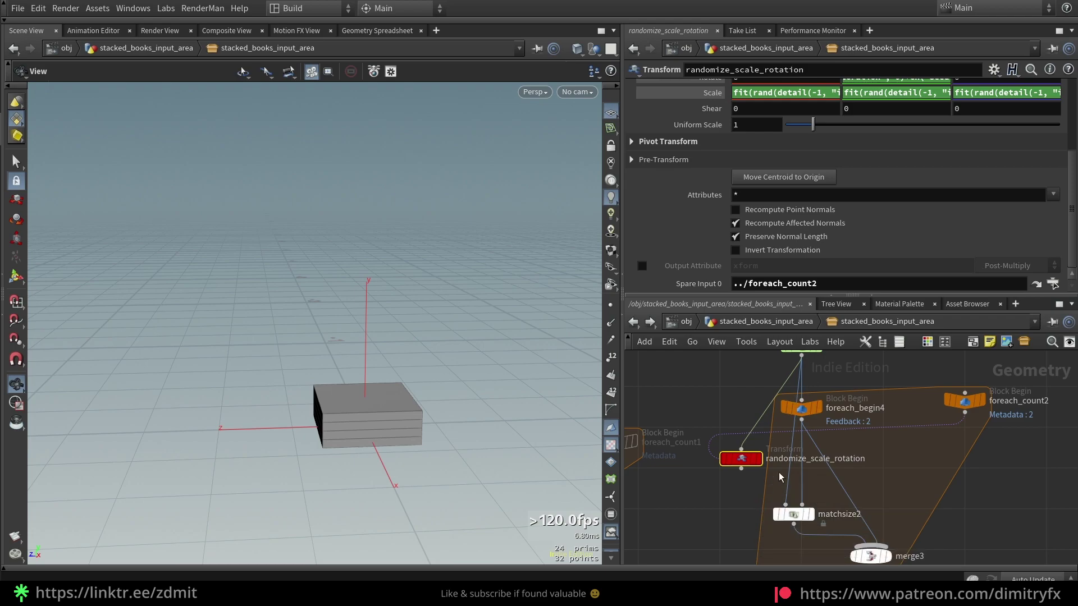
pyautogui.moveTo(829, 406); pyautogui.dragTo(825, 428, button='middle')
pyautogui.click(800, 366)
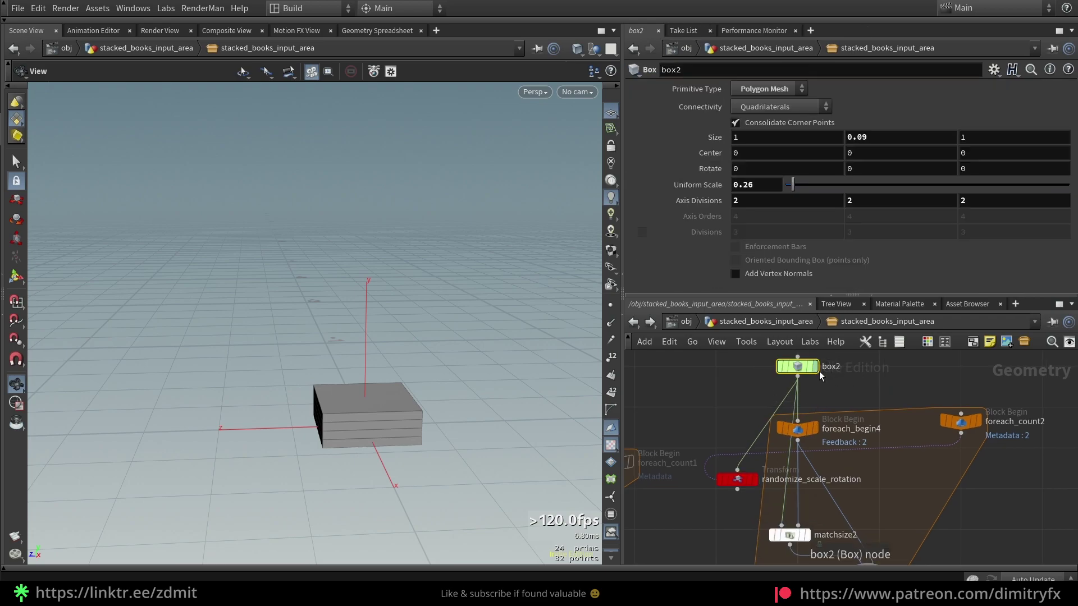
pyautogui.moveTo(742, 528); pyautogui.dragTo(745, 484, button='middle')
pyautogui.click(736, 434)
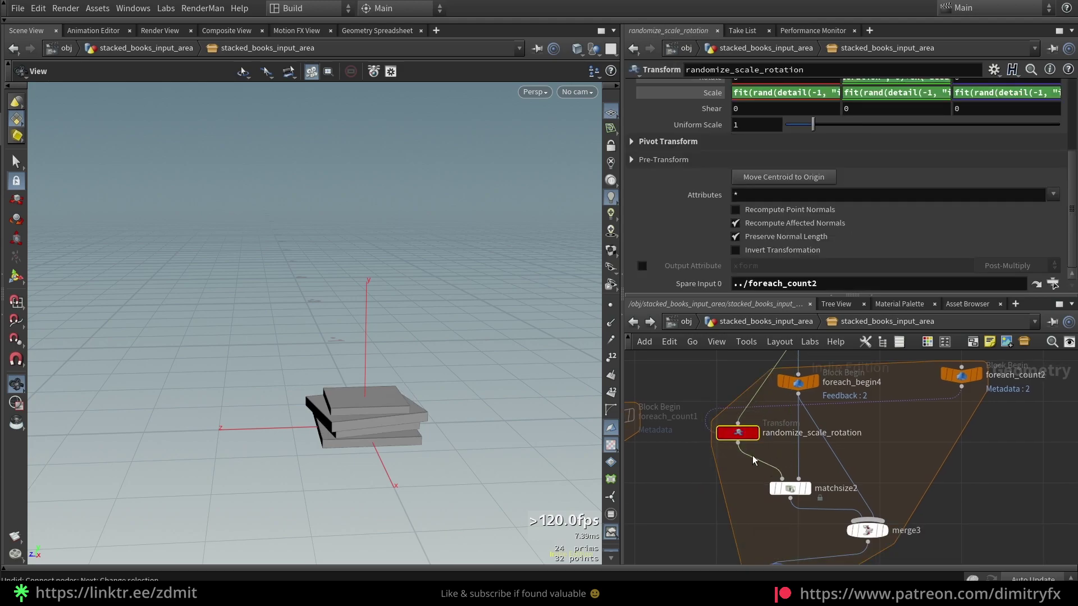
# Step: Expand the Pivot Transform settings of randomize_scale_rotation and examine the centroid pivot expressions
pyautogui.scroll(1, 770, 453)
pyautogui.scroll(-3, 755, 466)
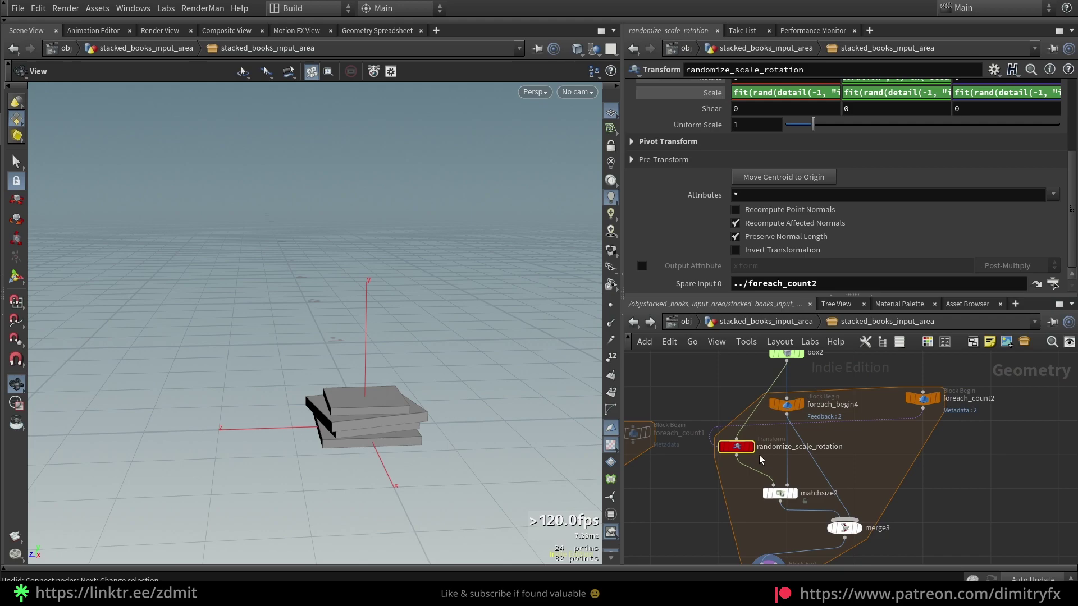
pyautogui.scroll(3, 771, 175)
pyautogui.scroll(1, 772, 174)
pyautogui.click(640, 231)
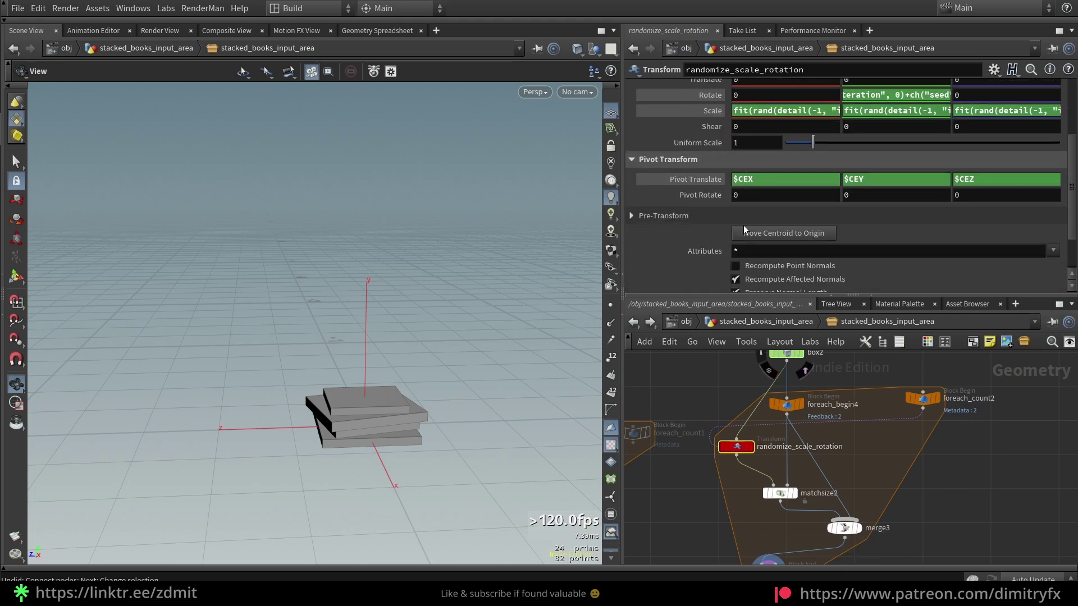
pyautogui.scroll(2, 691, 106)
# Step: Examine the Scale X expression of randomize_scale_rotation and the foreach_count2 node that supplies its iteration value
pyautogui.click(707, 121)
pyautogui.click(710, 107)
pyautogui.click(713, 89)
pyautogui.click(753, 220)
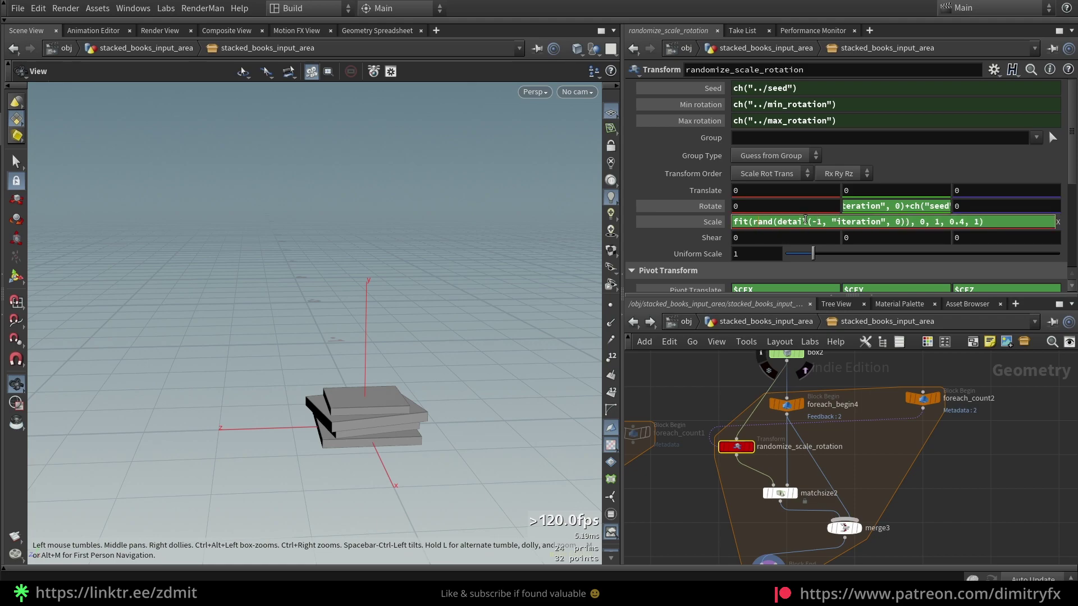
pyautogui.moveTo(771, 224); pyautogui.dragTo(722, 225)
pyautogui.moveTo(926, 398); pyautogui.dragTo(932, 405)
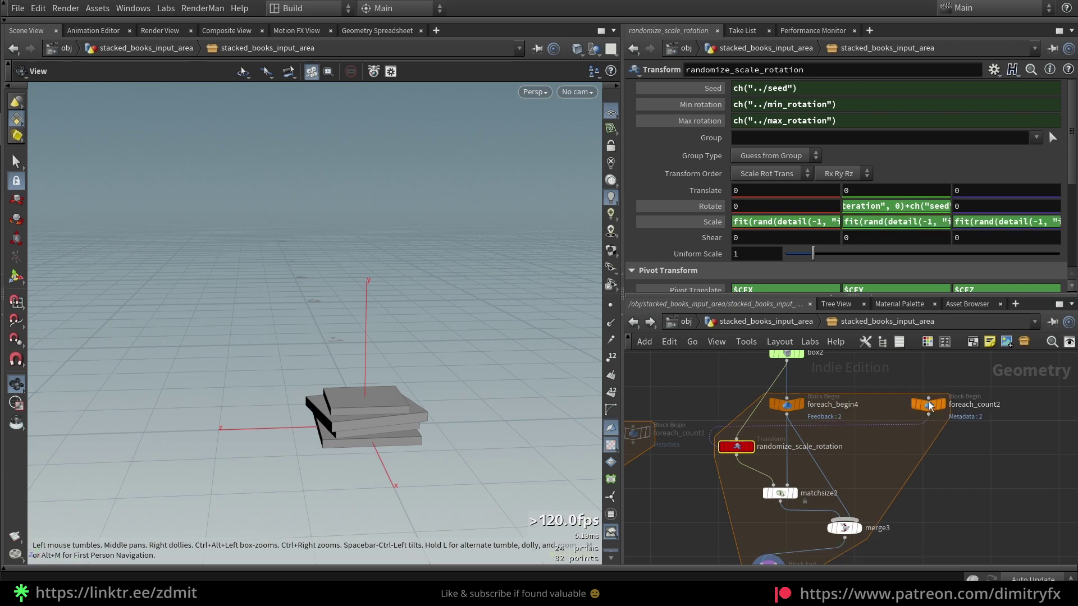
# Step: Examine the remaining Scale expressions and the Rotate Y expression, including its min_rotation reference
pyautogui.click(822, 223)
pyautogui.moveTo(950, 223); pyautogui.dragTo(1005, 211)
pyautogui.click(1005, 212)
pyautogui.click(927, 226)
pyautogui.click(1004, 209)
pyautogui.click(1013, 231)
pyautogui.click(934, 222)
pyautogui.click(990, 193)
pyautogui.click(929, 207)
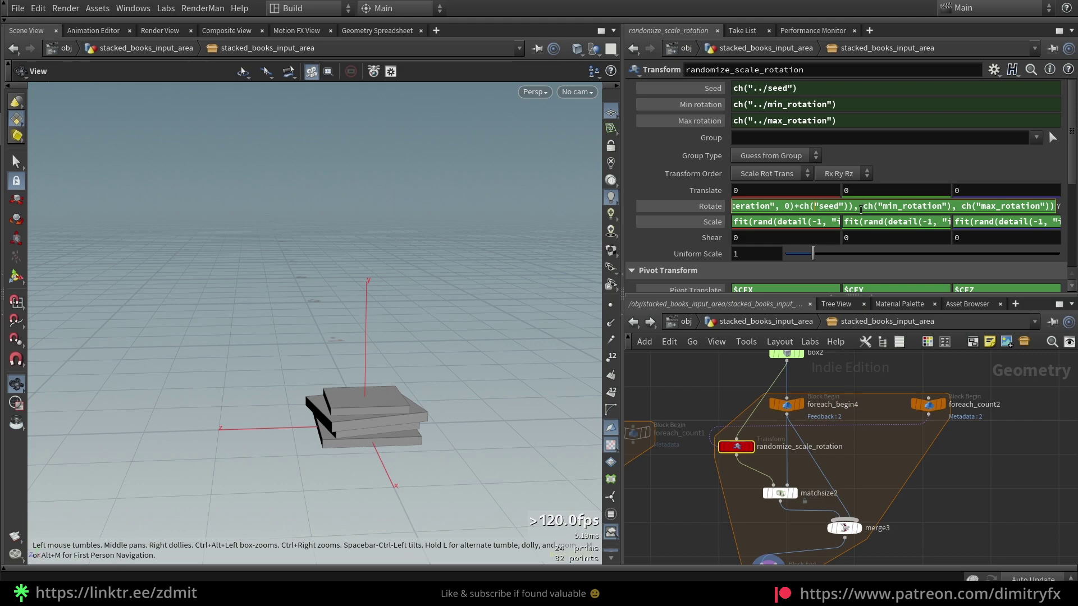
pyautogui.moveTo(862, 208); pyautogui.dragTo(952, 207)
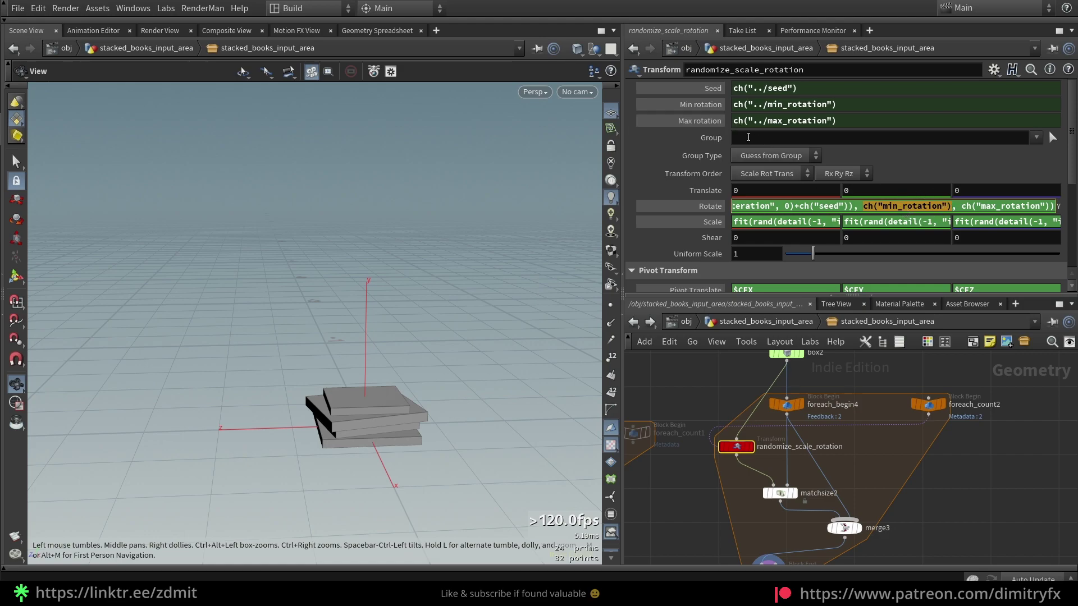
pyautogui.click(821, 205)
# Step: Show the rotation parameters of randomize_scale_rotation as values and set Seed to 2.16, Min rotation to 23.7 and Max rotation to 122
pyautogui.click(709, 90)
pyautogui.click(708, 104)
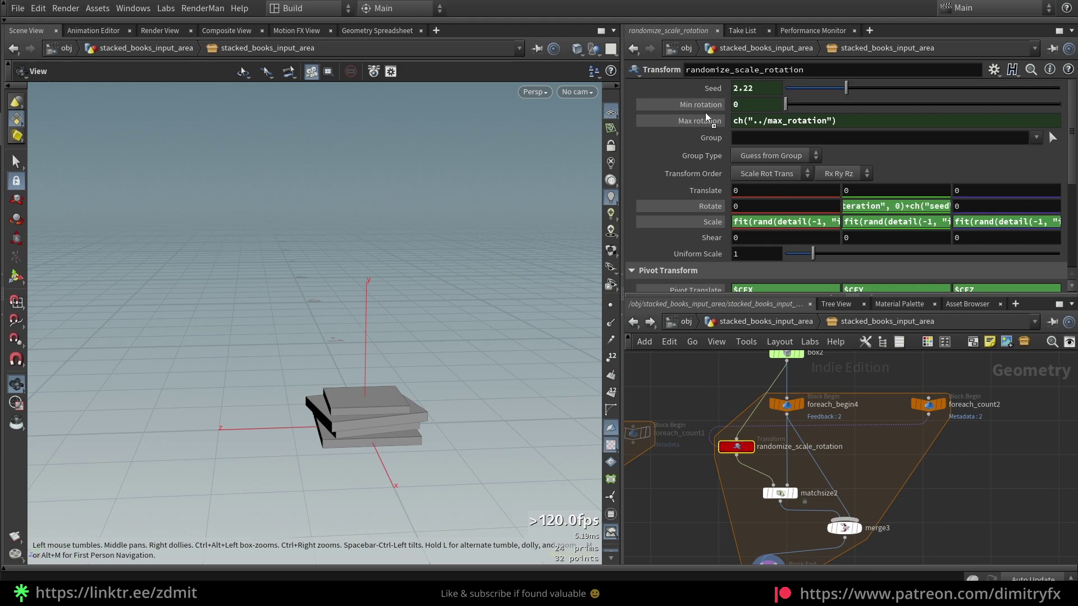
pyautogui.moveTo(707, 120); pyautogui.dragTo(701, 120)
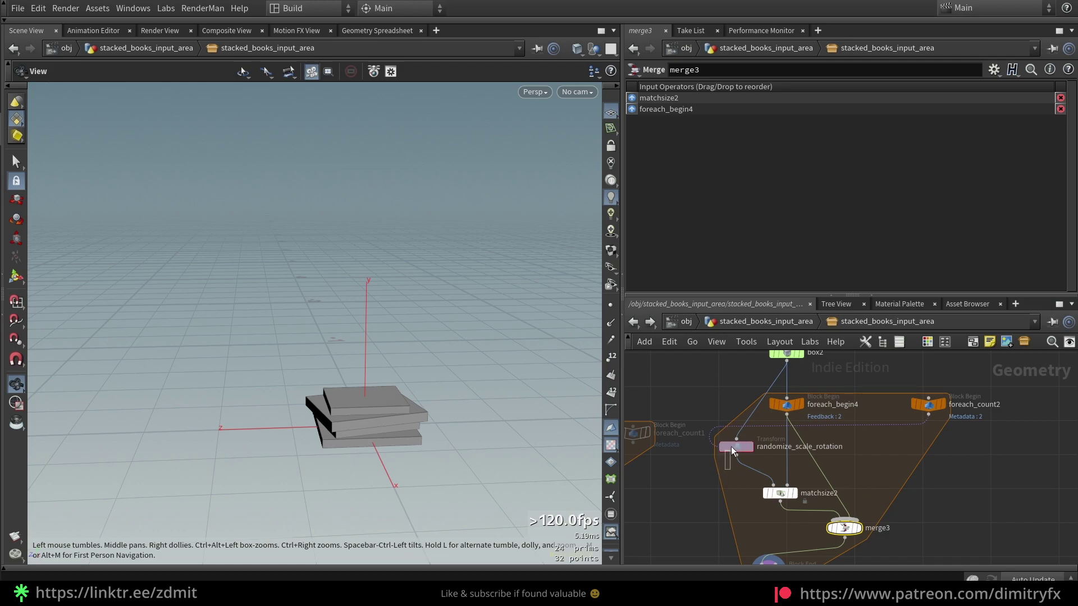
pyautogui.moveTo(728, 460); pyautogui.dragTo(736, 447)
pyautogui.click(700, 121)
pyautogui.moveTo(792, 120); pyautogui.dragTo(844, 79)
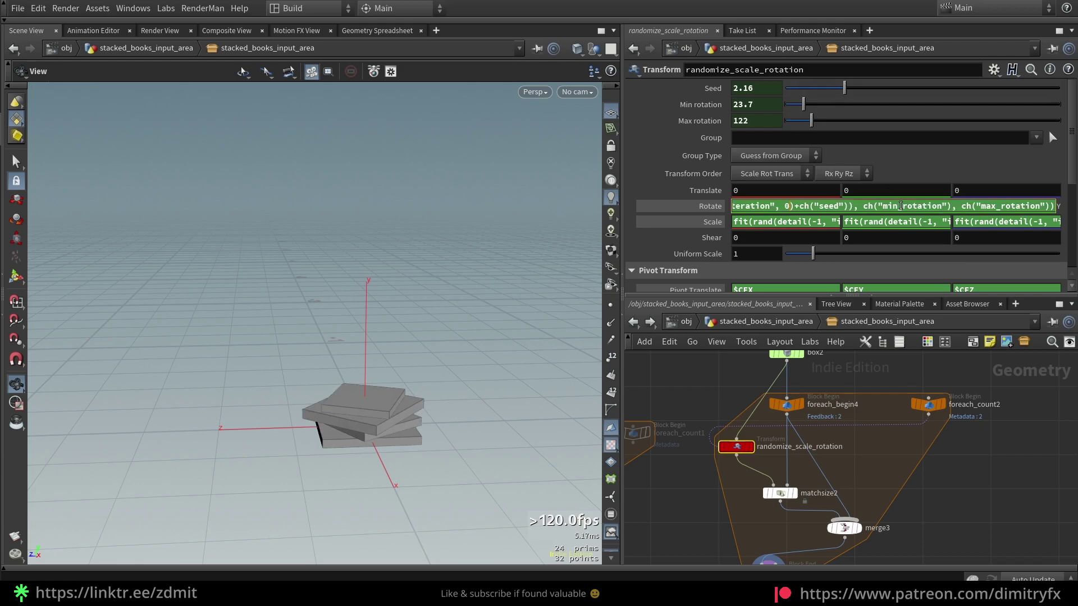
# Step: Open the Rotate Y expression in the expression editor, examine its ch("seed") term and close the editor
pyautogui.hotkey('alt', 'e')
pyautogui.moveTo(663, 173); pyautogui.dragTo(326, 173)
pyautogui.moveTo(409, 120); pyautogui.dragTo(555, 119)
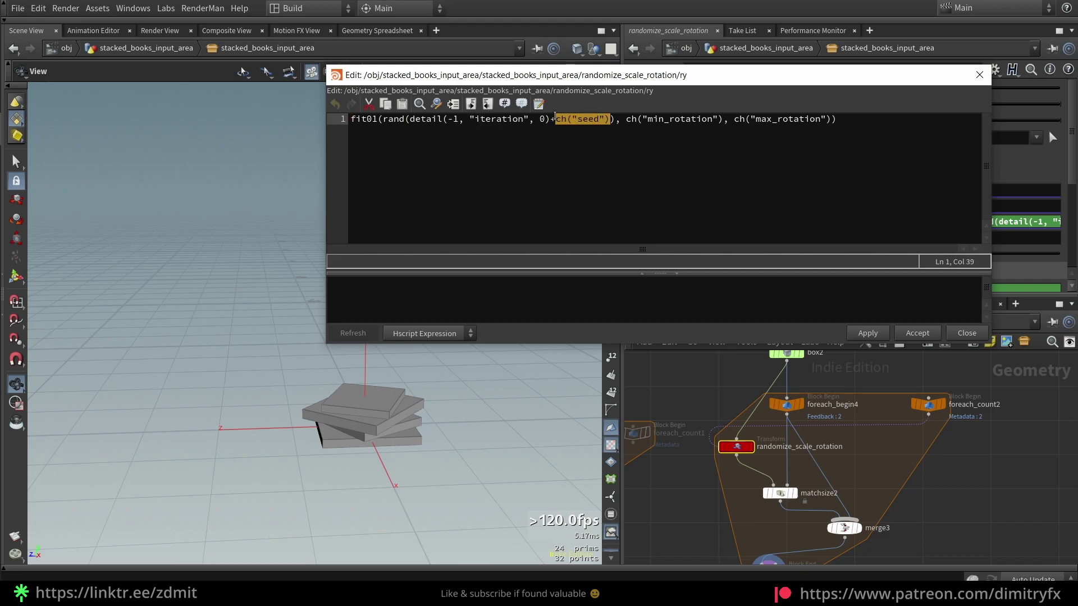
pyautogui.click(979, 74)
# Step: Display matchsize2 and merge3 in turn to examine the newly placed book and the merged stack
pyautogui.scroll(-2, 794, 467)
pyautogui.click(781, 467)
pyautogui.press('Escape')
pyautogui.scroll(-1, 833, 483)
pyautogui.scroll(2, 834, 490)
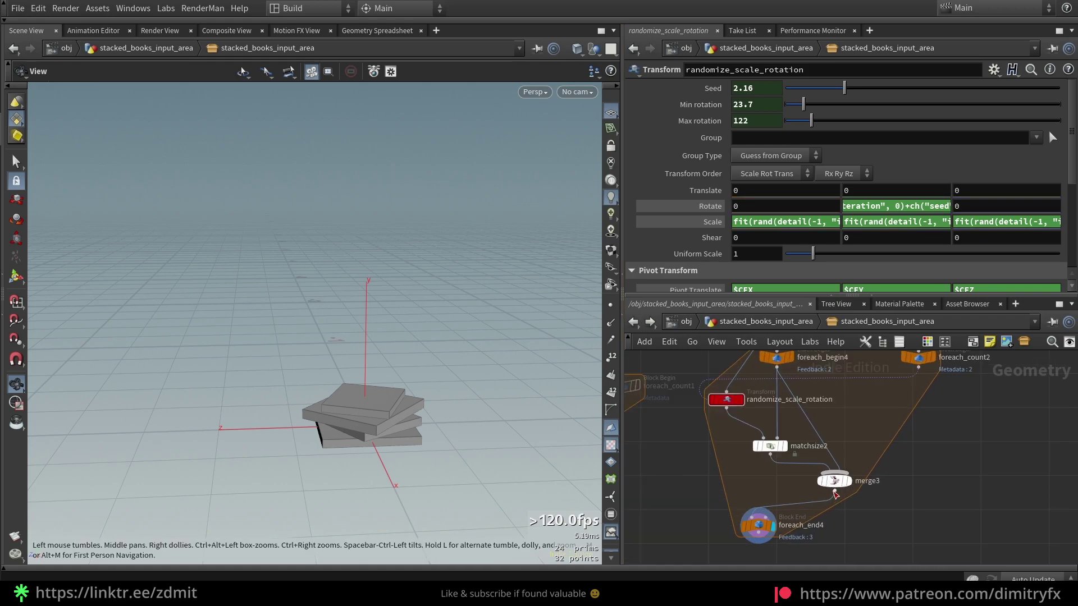
pyautogui.moveTo(733, 467); pyautogui.dragTo(793, 434)
pyautogui.click(785, 448)
pyautogui.moveTo(446, 463); pyautogui.dragTo(432, 414)
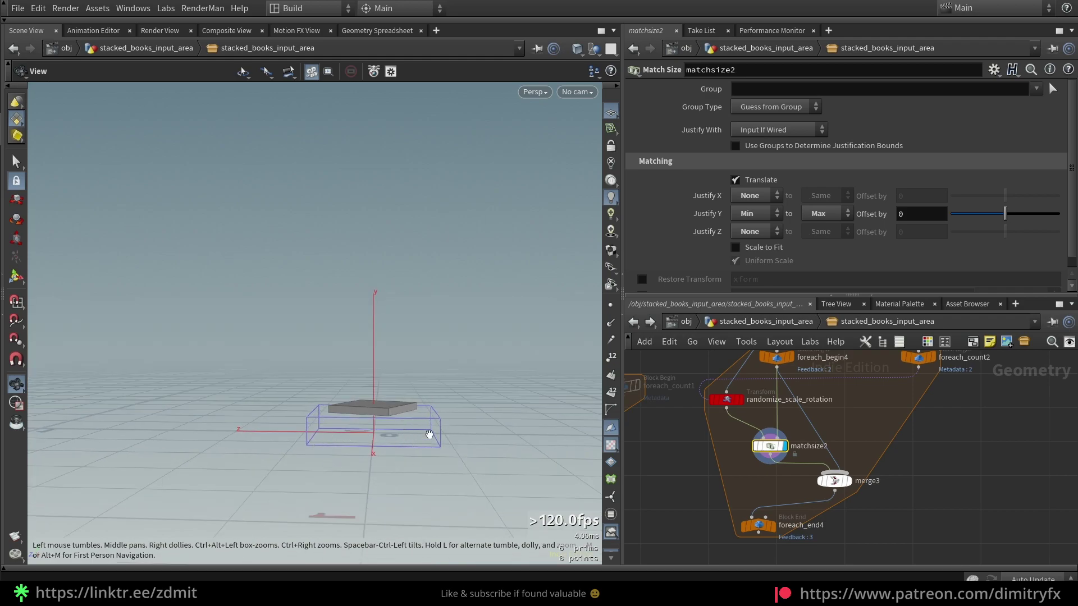
pyautogui.moveTo(844, 424); pyautogui.dragTo(836, 474, button='middle')
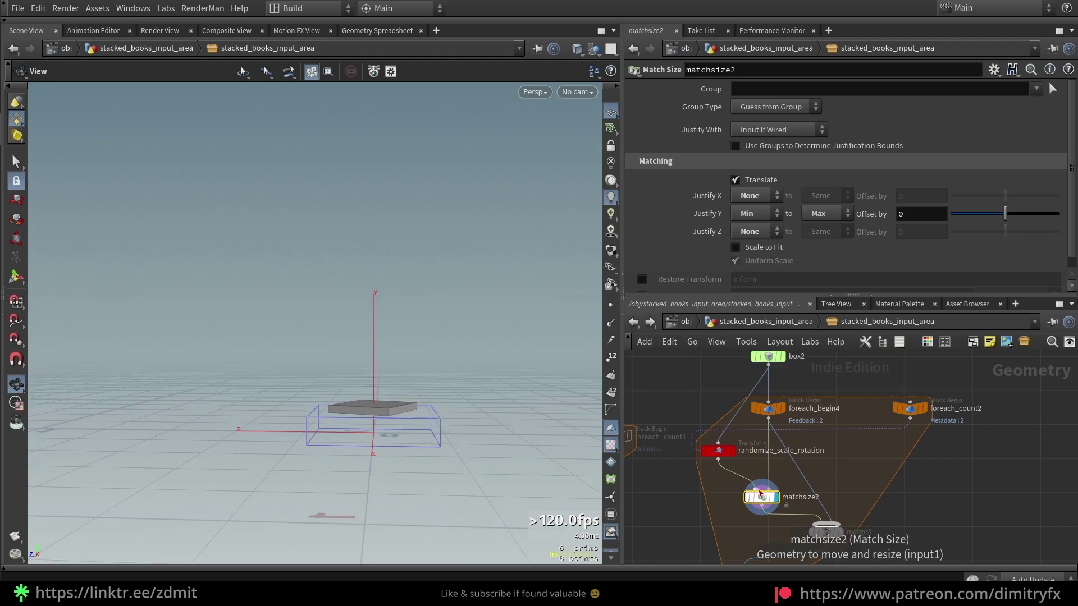
pyautogui.moveTo(883, 524); pyautogui.dragTo(870, 492, button='middle')
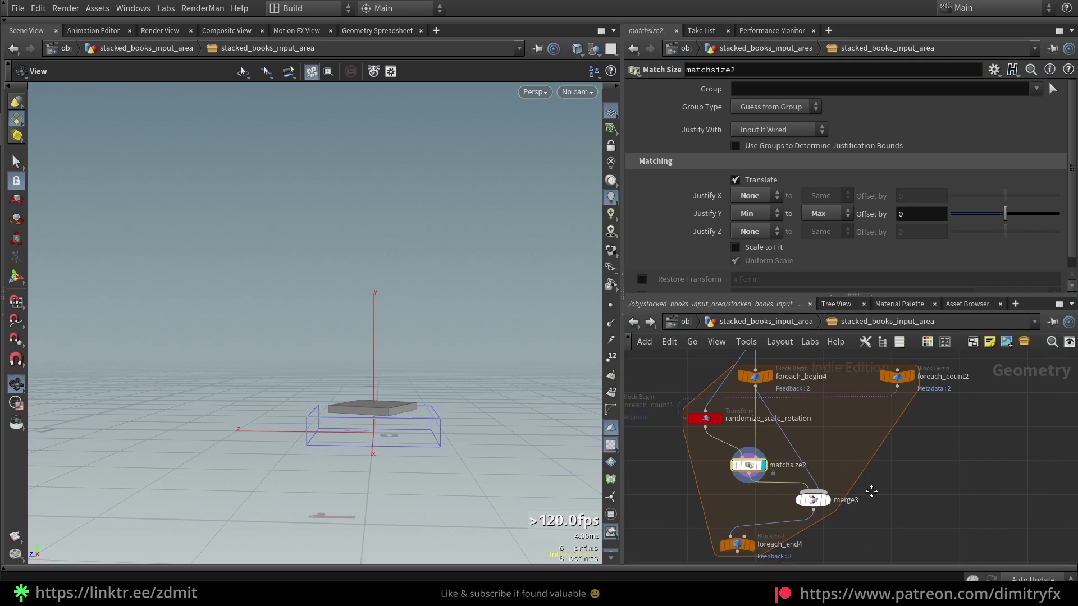
pyautogui.click(818, 499)
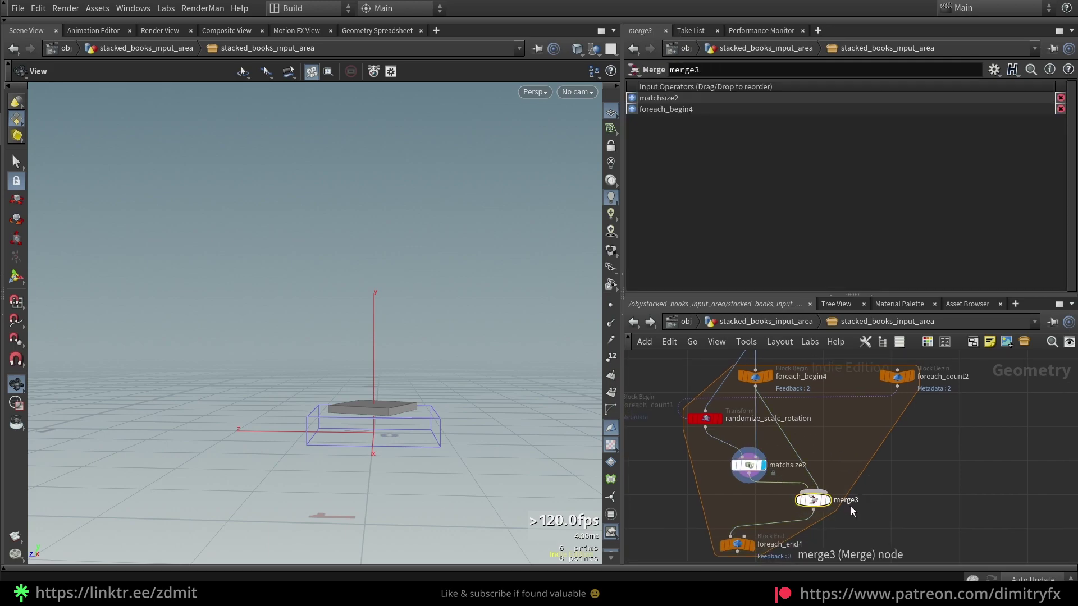
pyautogui.press('r')
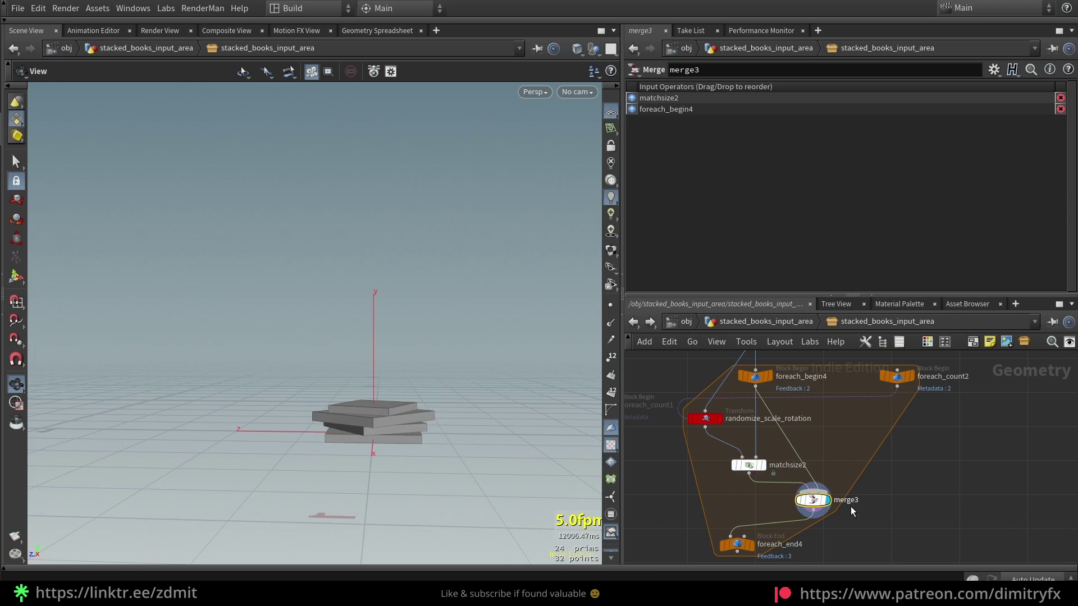
# Step: Set the Iterations of foreach_end4 to 0, display its result and select the source box2
pyautogui.scroll(-2, 901, 437)
pyautogui.click(785, 509)
pyautogui.moveTo(808, 128); pyautogui.dragTo(756, 127)
pyautogui.press('r')
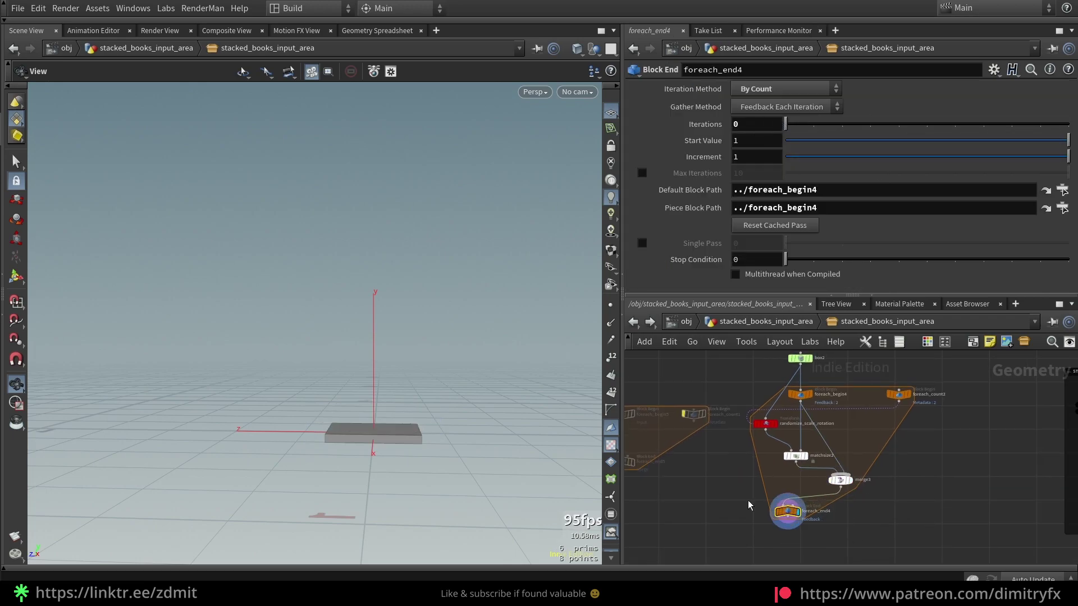
pyautogui.scroll(3, 395, 447)
pyautogui.moveTo(380, 424); pyautogui.dragTo(390, 469)
pyautogui.click(795, 358)
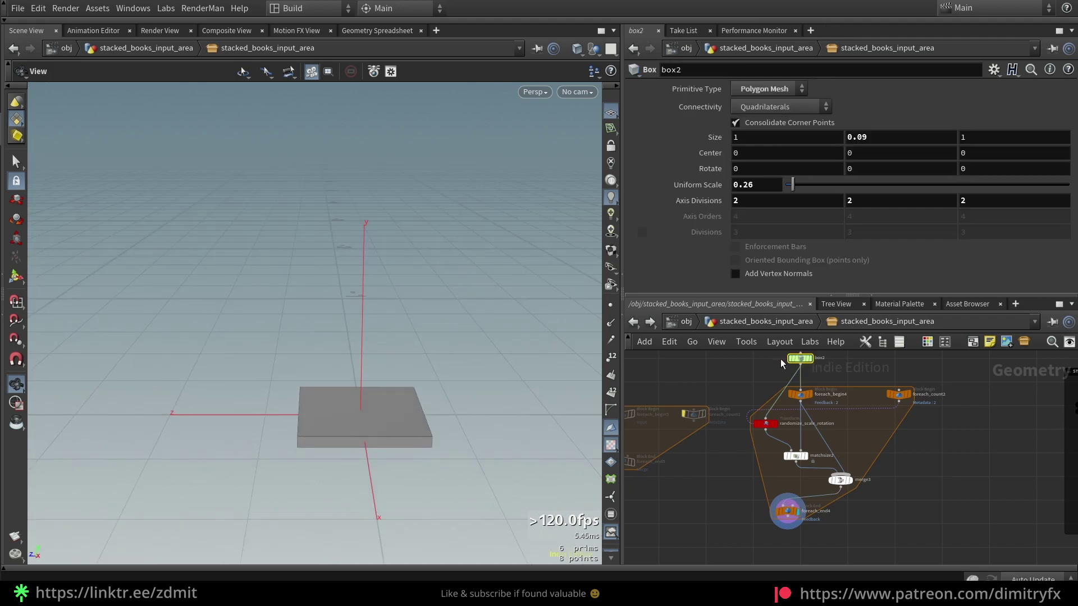
# Step: Display foreach_end4 and set its Iterations to 1
pyautogui.scroll(6, 820, 445)
pyautogui.moveTo(804, 362); pyautogui.dragTo(969, 320, button='middle')
pyautogui.scroll(-5, 820, 445)
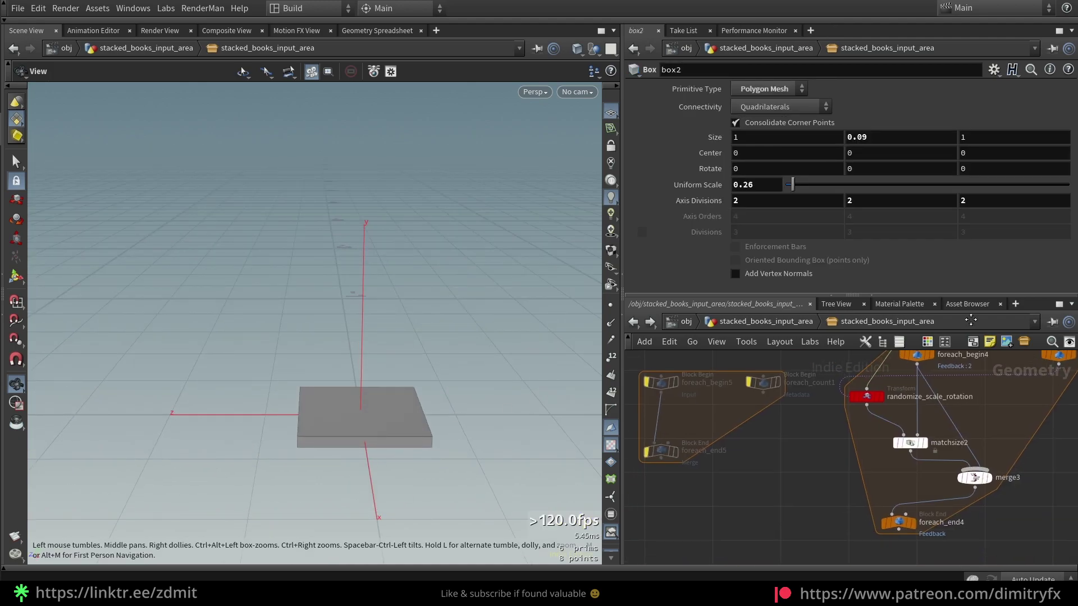
pyautogui.click(899, 523)
pyautogui.press('r')
pyautogui.moveTo(786, 124); pyautogui.dragTo(814, 125)
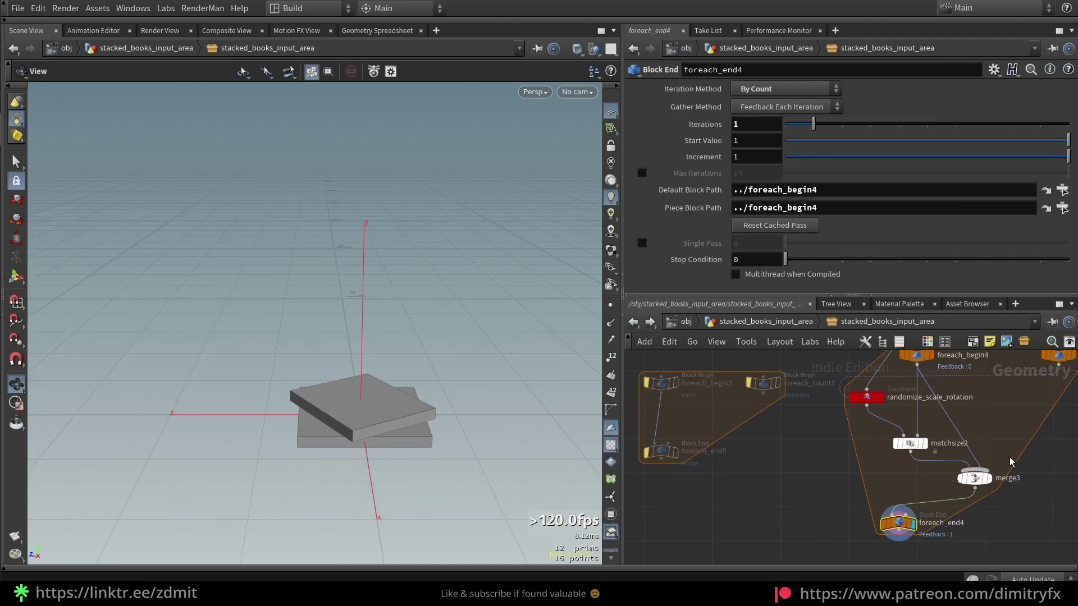
# Step: Display matchsize2, merge3 and foreach_end4 in turn to examine how a single iteration stacks one book
pyautogui.moveTo(866, 491); pyautogui.dragTo(949, 431)
pyautogui.press('r')
pyautogui.moveTo(457, 486); pyautogui.dragTo(433, 436)
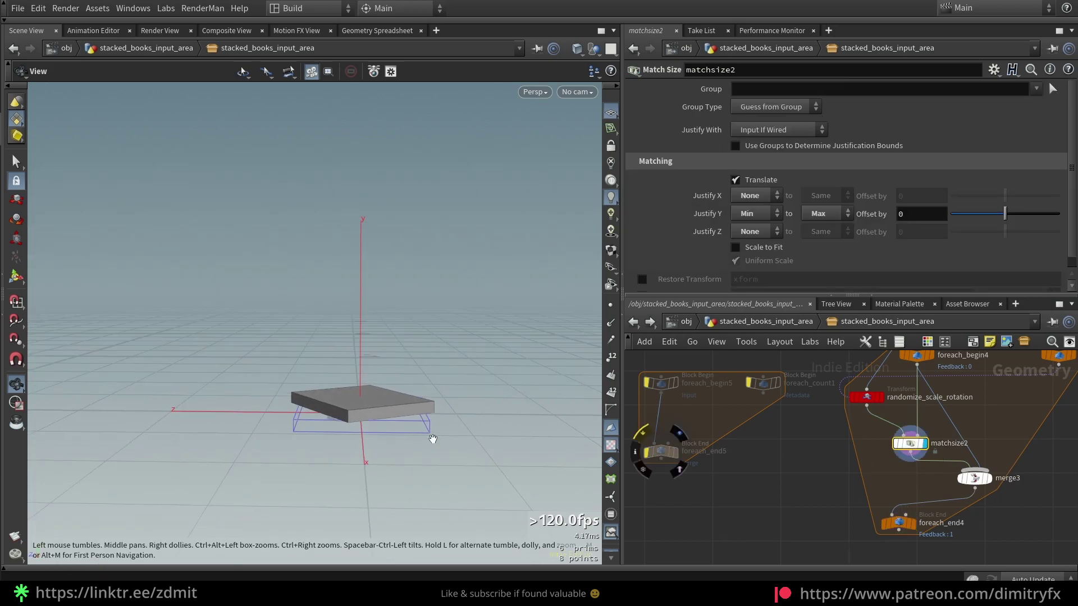
pyautogui.scroll(2, 433, 433)
pyautogui.moveTo(900, 508); pyautogui.dragTo(1013, 464)
pyautogui.press('r')
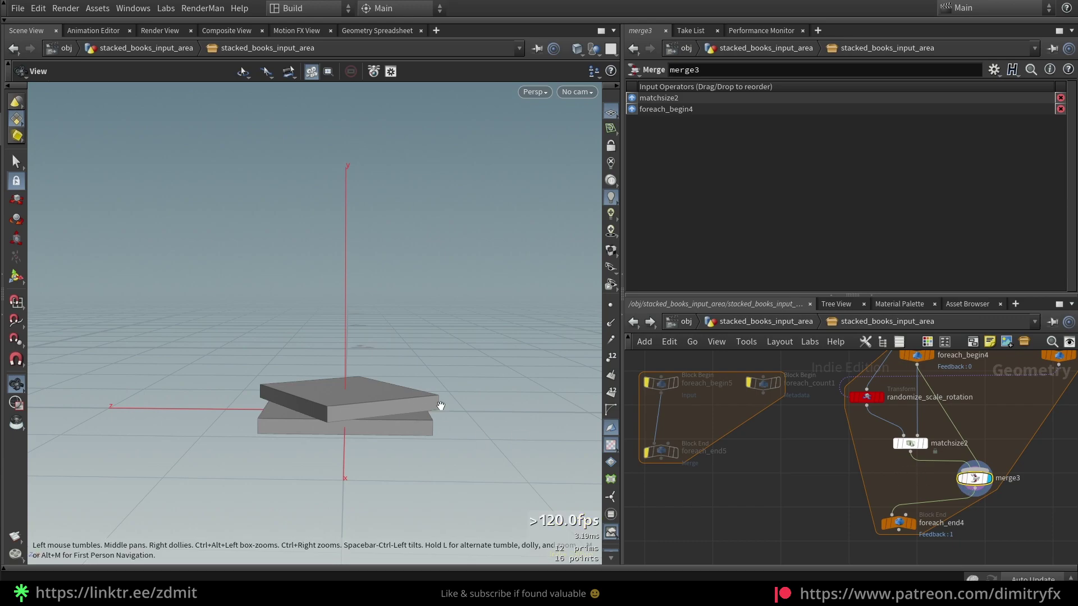
pyautogui.click(900, 523)
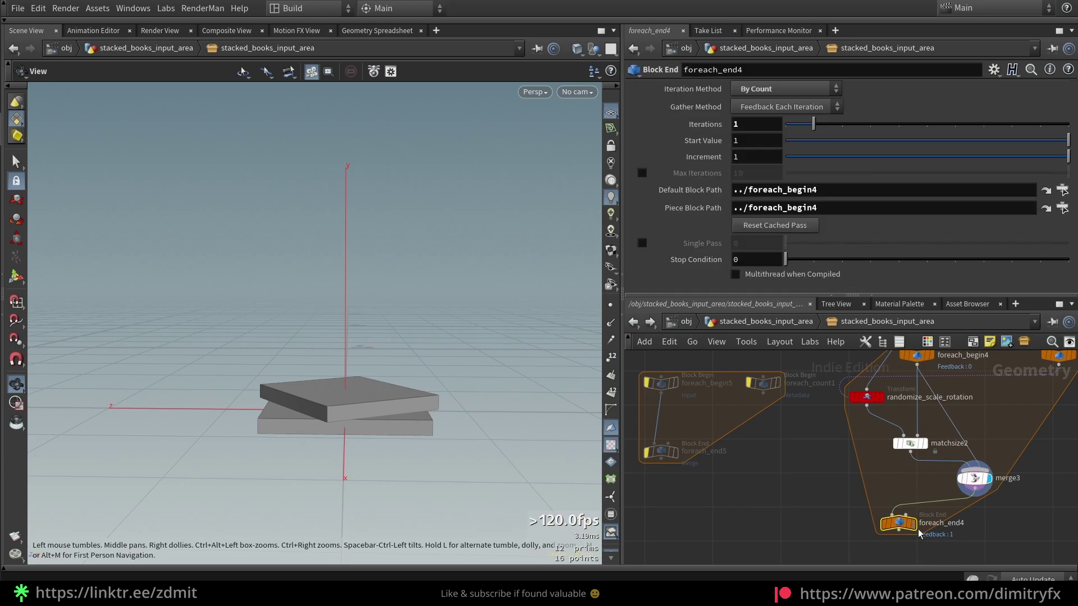
pyautogui.press('r')
pyautogui.moveTo(440, 380); pyautogui.dragTo(421, 411)
pyautogui.scroll(3, 342, 409)
pyautogui.moveTo(342, 409); pyautogui.dragTo(365, 388)
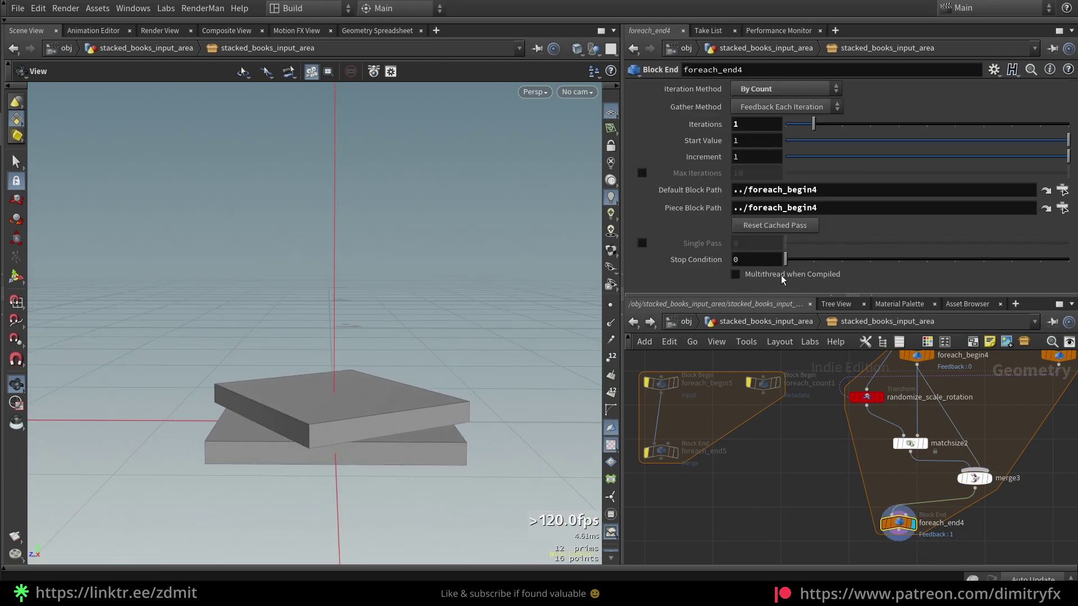
# Step: Bypass the stackBooks1 node and disconnect the geometry input of copytopoints1
pyautogui.scroll(-5, 831, 460)
pyautogui.moveTo(962, 480); pyautogui.dragTo(864, 452, button='middle')
pyautogui.scroll(3, 934, 444)
pyautogui.click(947, 399)
pyautogui.press('b')
pyautogui.click(991, 440)
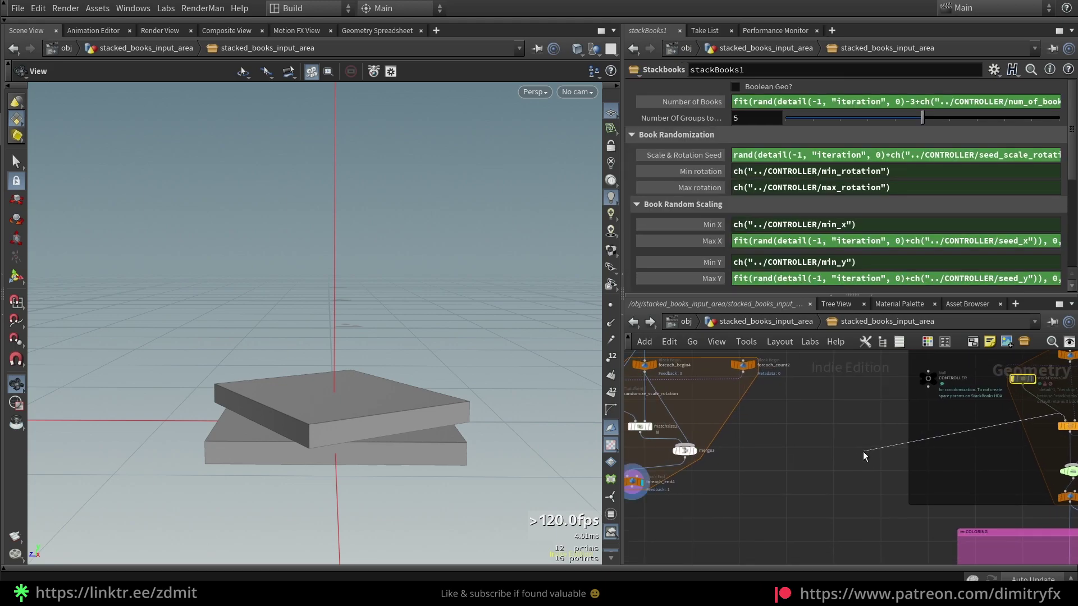
pyautogui.click(769, 476)
# Step: Display foreach_end1 and connect the output of foreach_end4 to the first input of copytopoints1
pyautogui.moveTo(769, 476); pyautogui.dragTo(626, 439, button='middle')
pyautogui.click(921, 463)
pyautogui.press('r')
pyautogui.scroll(-2, 800, 458)
pyautogui.moveTo(799, 458); pyautogui.dragTo(927, 446, button='middle')
pyautogui.click(709, 440)
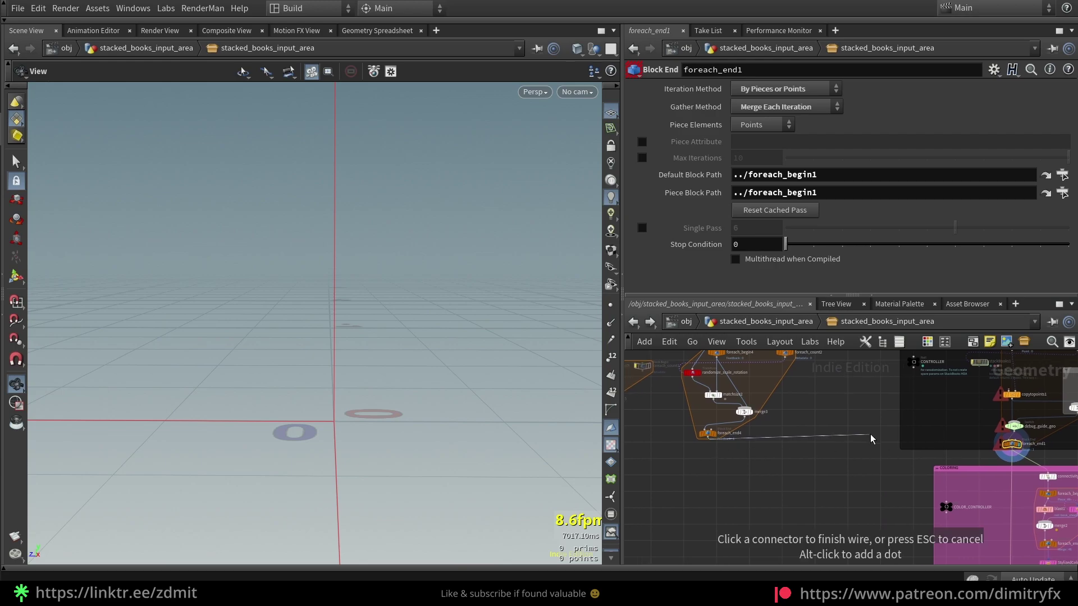
pyautogui.moveTo(960, 399); pyautogui.dragTo(817, 490, button='middle')
pyautogui.scroll(4, 865, 480)
pyautogui.click(865, 491)
pyautogui.scroll(-9, 424, 402)
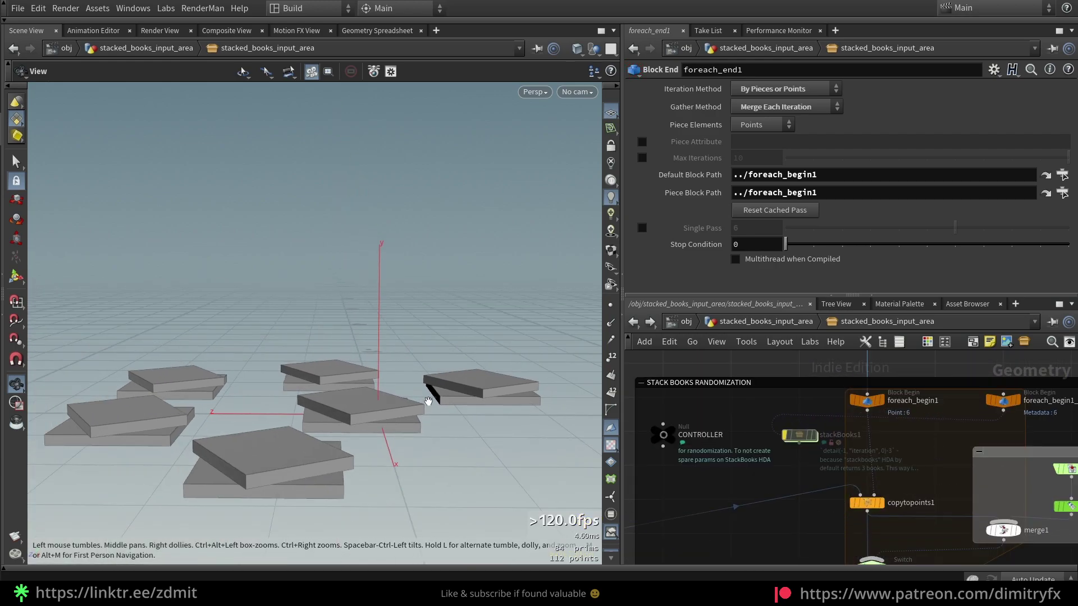
# Step: Set the Iterations of foreach_end4 to 8 and inspect the copied book stacks
pyautogui.scroll(-4, 725, 513)
pyautogui.moveTo(747, 534); pyautogui.dragTo(881, 503, button='middle')
pyautogui.scroll(1, 713, 521)
pyautogui.scroll(2, 701, 495)
pyautogui.moveTo(701, 495); pyautogui.dragTo(873, 469, button='middle')
pyautogui.scroll(2, 814, 460)
pyautogui.scroll(-3, 772, 474)
pyautogui.scroll(2, 749, 521)
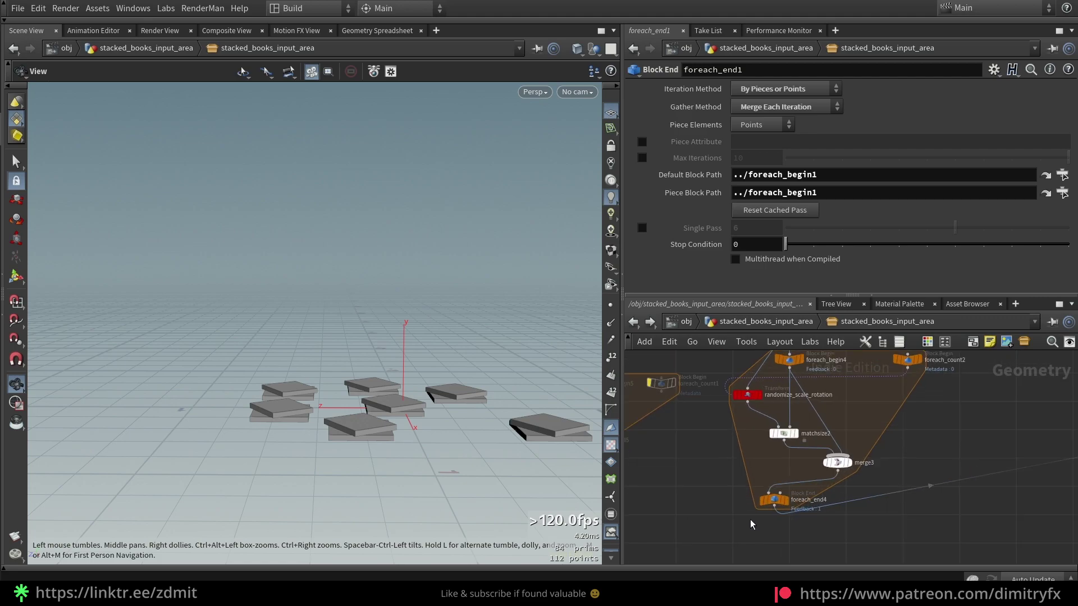
pyautogui.click(774, 500)
pyautogui.moveTo(827, 132); pyautogui.dragTo(1017, 135)
pyautogui.moveTo(470, 377); pyautogui.dragTo(500, 410)
pyautogui.moveTo(438, 434); pyautogui.dragTo(490, 407)
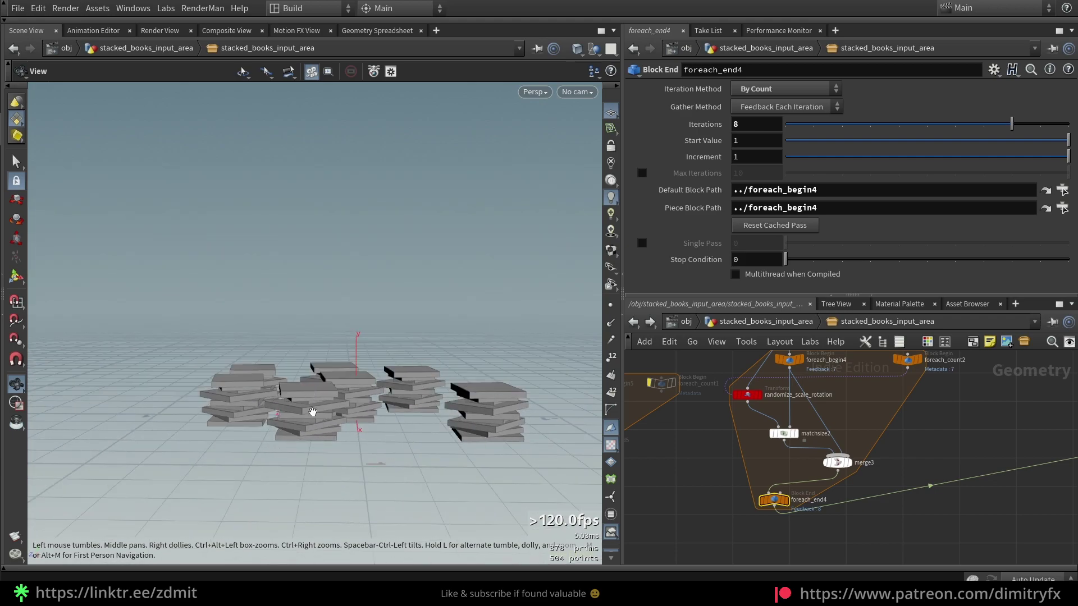
# Step: Copy the Number of Books expression from the stackBooks1 node
pyautogui.scroll(-3, 842, 437)
pyautogui.moveTo(842, 438); pyautogui.dragTo(636, 476, button='middle')
pyautogui.scroll(3, 839, 465)
pyautogui.click(851, 429)
pyautogui.click(804, 104)
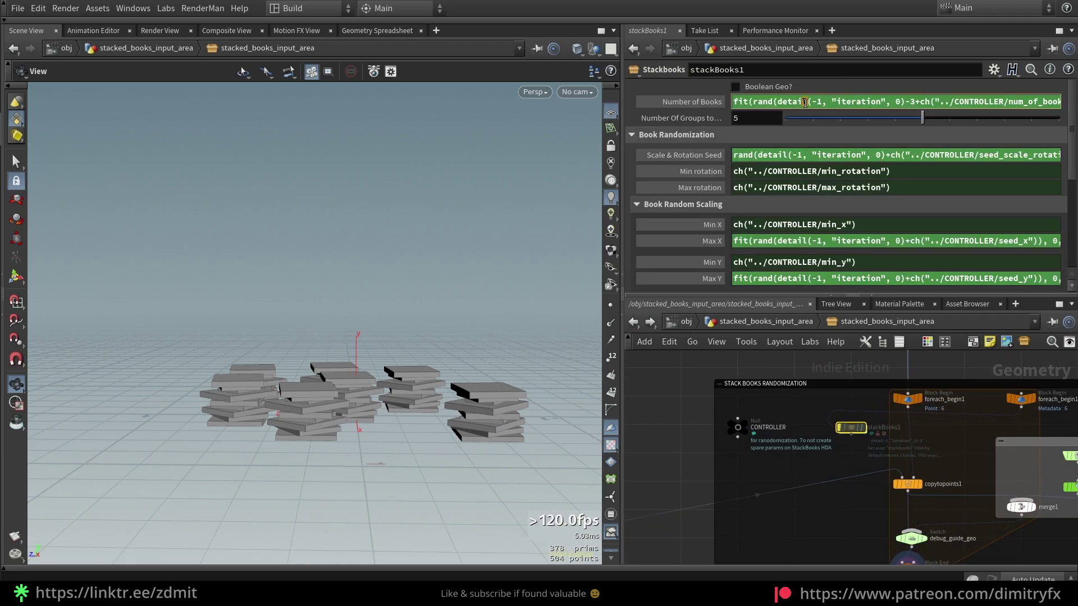
pyautogui.tripleClick(934, 106)
# Step: Paste the copied expression into the Iterations of foreach_end4 and remove its -3 term
pyautogui.scroll(-3, 765, 434)
pyautogui.moveTo(765, 434); pyautogui.dragTo(876, 391, button='middle')
pyautogui.scroll(4, 713, 468)
pyautogui.click(709, 435)
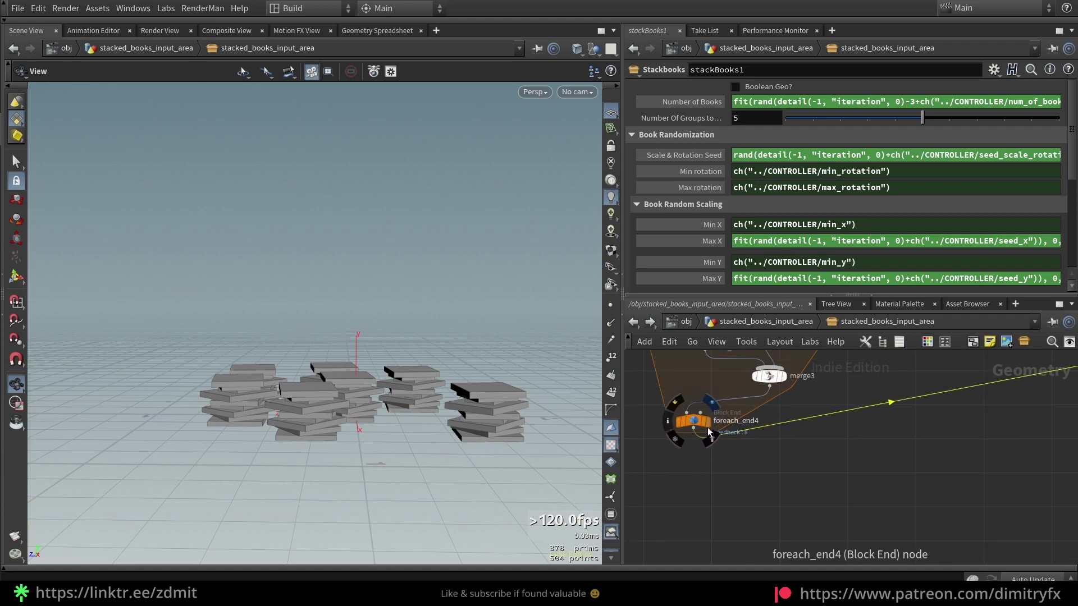
pyautogui.click(694, 421)
pyautogui.hotkey('ctrl', 'v')
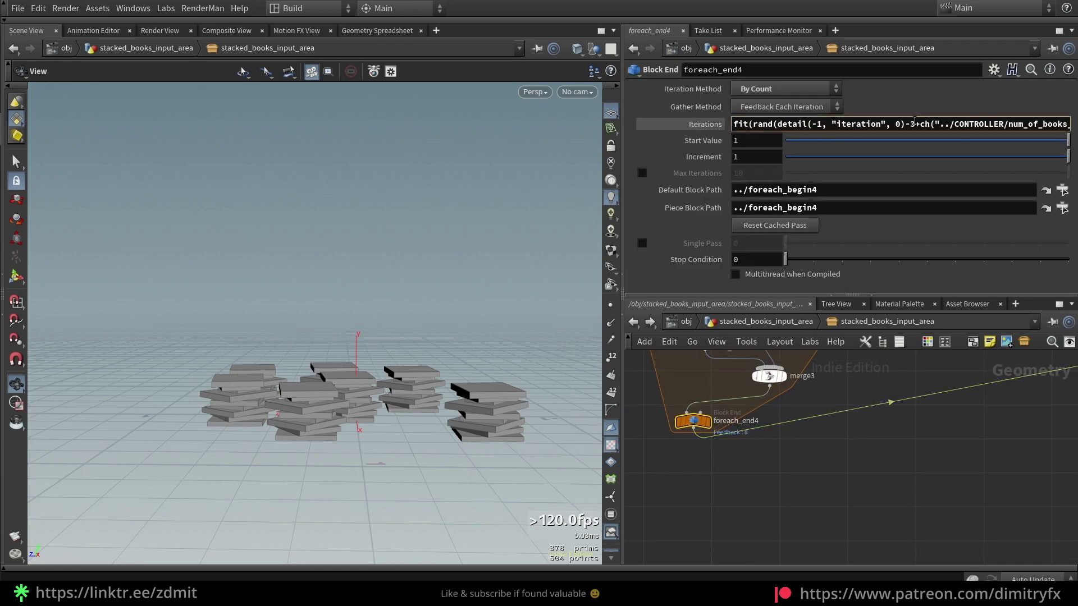
pyautogui.press('BackSpace')
pyautogui.press('BackSpace')
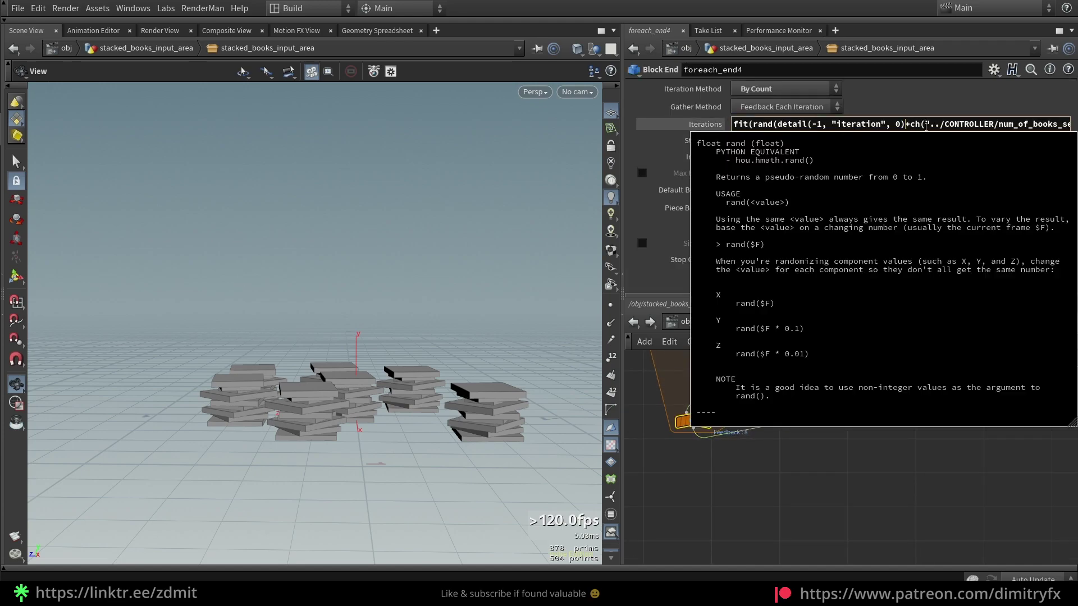
pyautogui.press('Return')
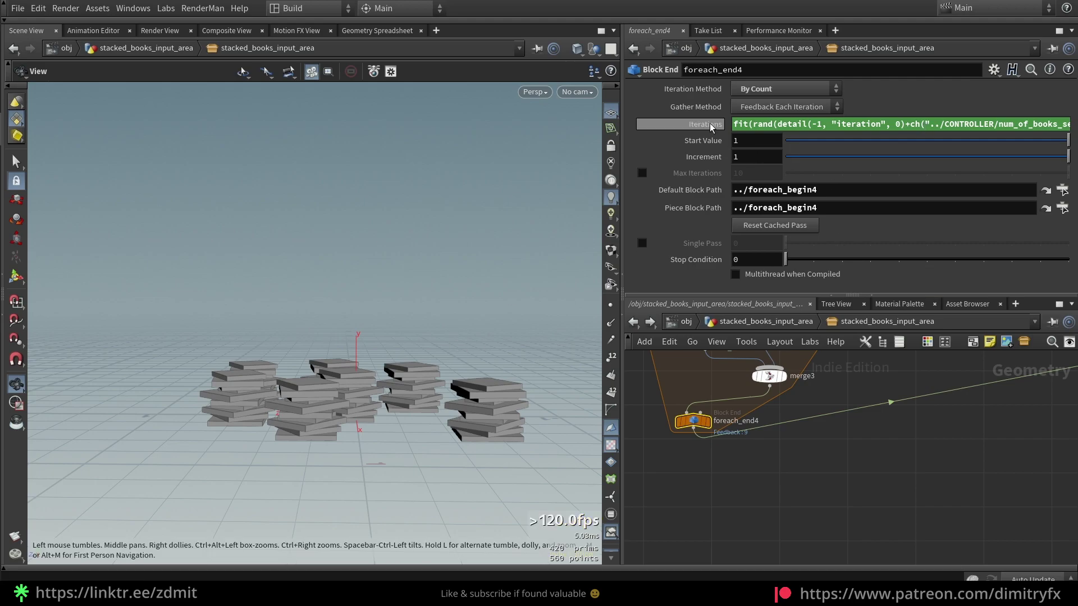
pyautogui.scroll(-4, 948, 426)
pyautogui.moveTo(948, 427); pyautogui.dragTo(753, 549, button='middle')
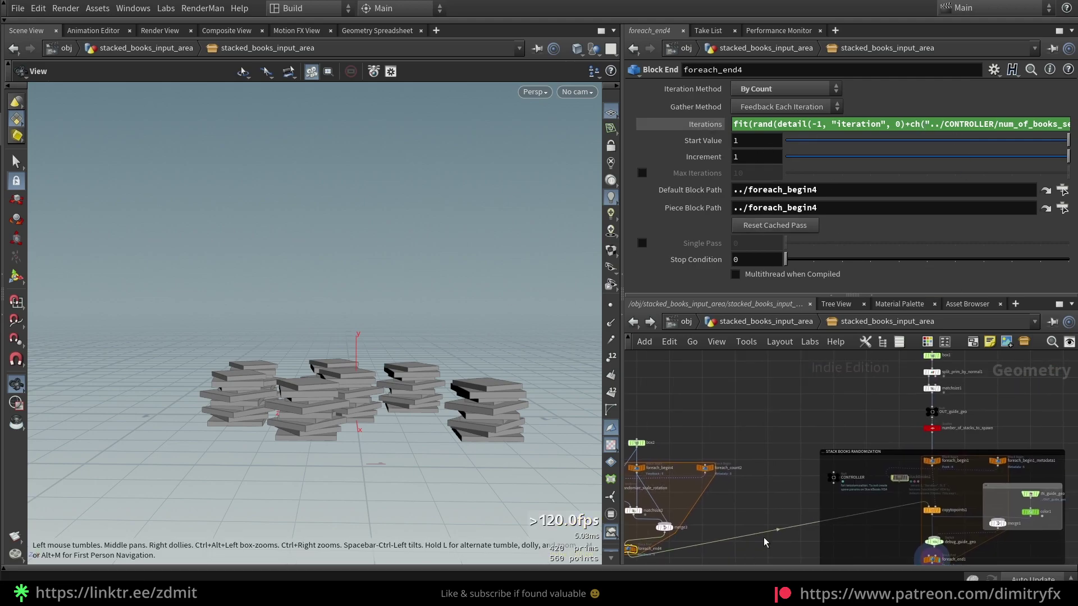
# Step: Display the stacked_books_input_area node instead of normal1 and return inside its network
pyautogui.scroll(3, 905, 495)
pyautogui.click(783, 325)
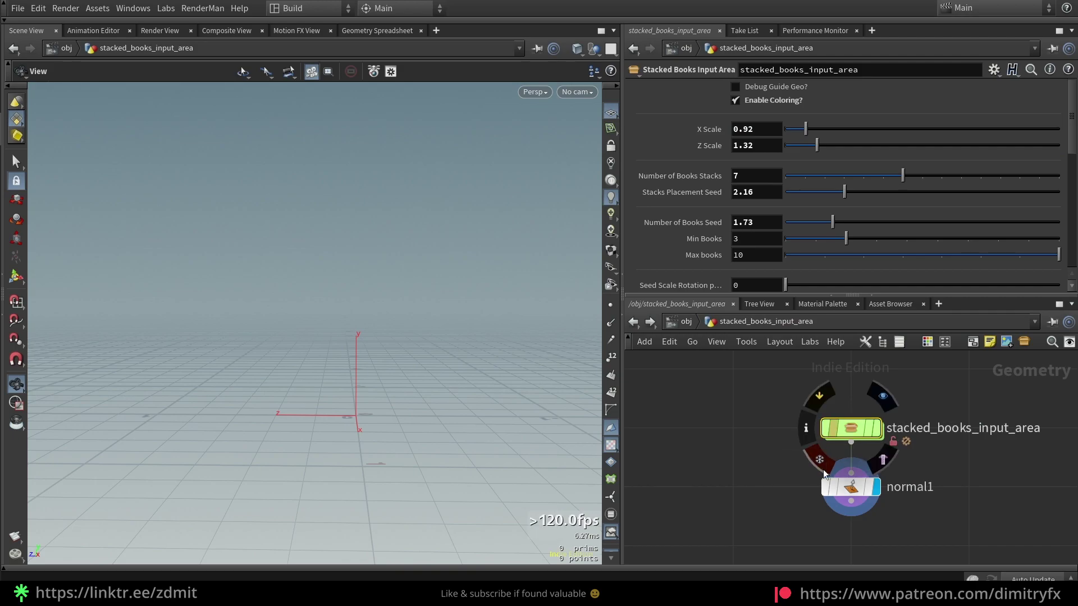
pyautogui.moveTo(826, 481); pyautogui.dragTo(850, 495)
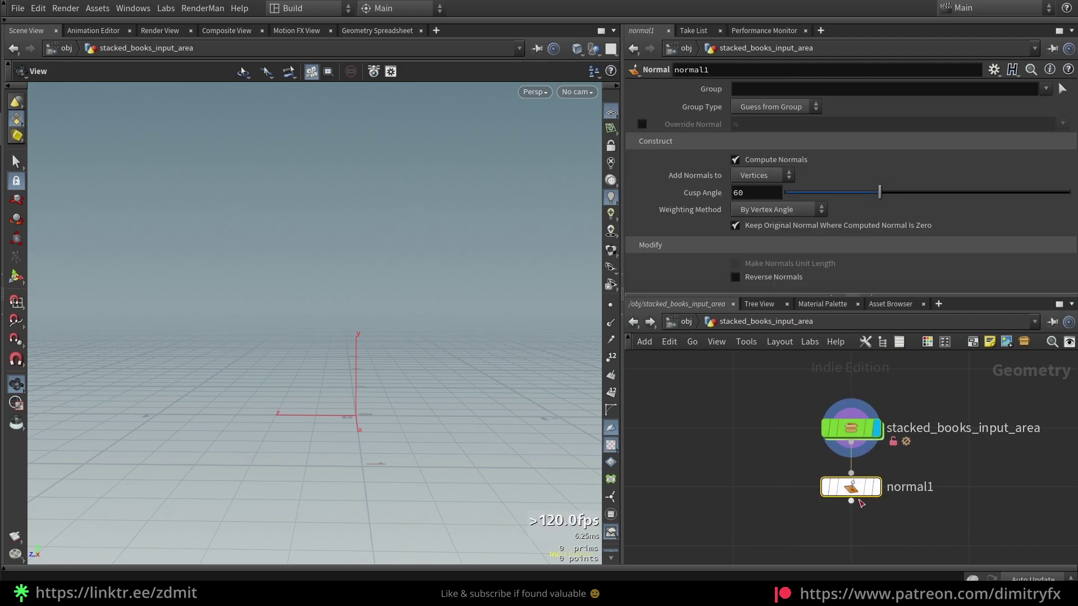
pyautogui.doubleClick(850, 428)
# Step: Examine foreach_end1 and the nodes in the COLORING network box below it
pyautogui.scroll(-3, 849, 475)
pyautogui.moveTo(913, 520); pyautogui.dragTo(864, 486, button='middle')
pyautogui.scroll(4, 865, 486)
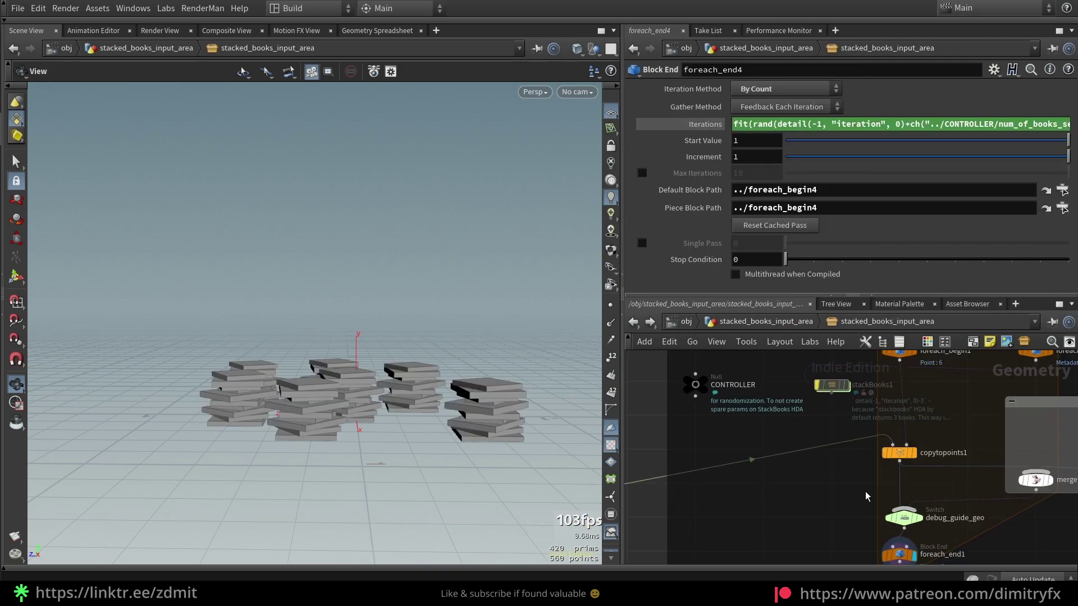
pyautogui.scroll(-4, 864, 487)
pyautogui.moveTo(861, 546); pyautogui.dragTo(829, 495, button='middle')
pyautogui.moveTo(830, 495); pyautogui.dragTo(857, 471)
pyautogui.scroll(-2, 843, 511)
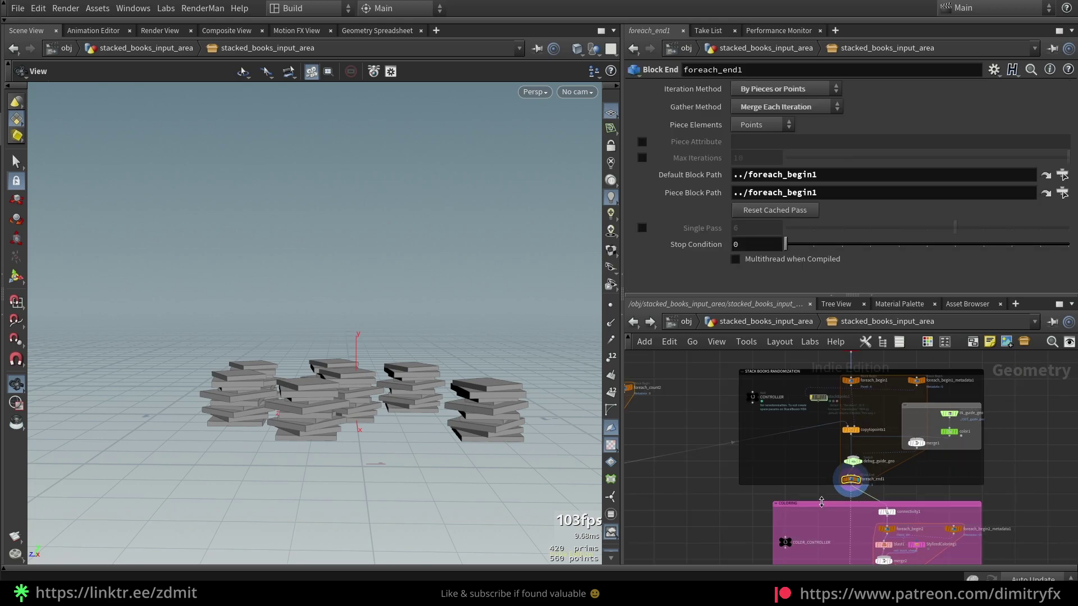
pyautogui.moveTo(846, 522); pyautogui.dragTo(779, 435, button='middle')
pyautogui.moveTo(928, 535); pyautogui.dragTo(653, 420)
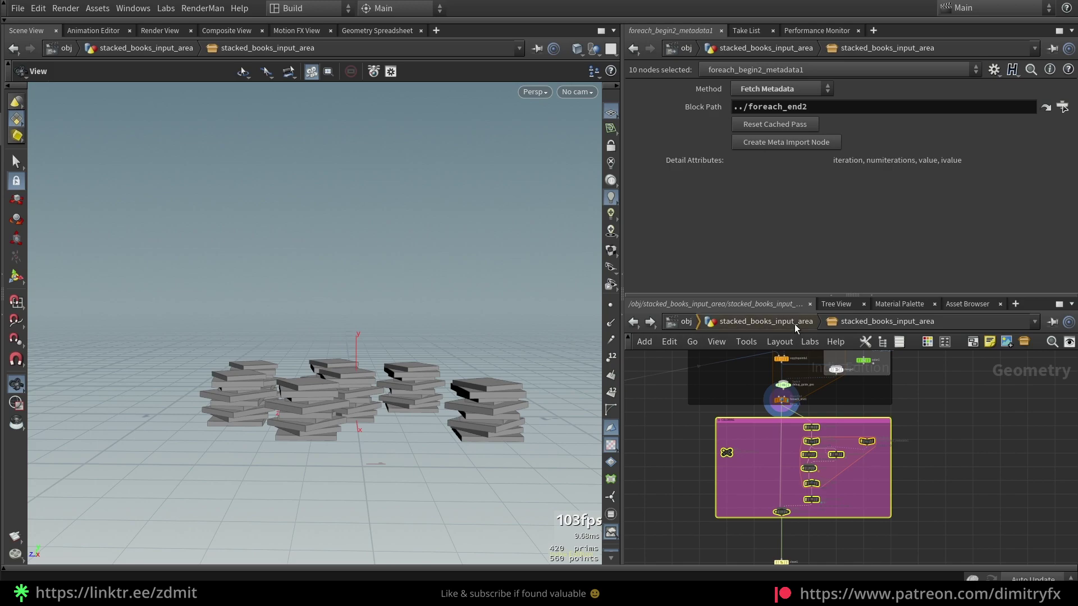
# Step: Set the asset's Stacks Placement Seed to 1.11, Number of Books Seed to 2.3 and Min Books to 1
pyautogui.click(794, 324)
pyautogui.moveTo(871, 176); pyautogui.dragTo(911, 177)
pyautogui.moveTo(832, 192); pyautogui.dragTo(815, 192)
pyautogui.moveTo(834, 241)
pyautogui.mouseDown()
pyautogui.moveTo(789, 240)
pyautogui.moveTo(840, 238)
pyautogui.mouseUp()
pyautogui.moveTo(896, 256); pyautogui.dragTo(981, 247)
pyautogui.moveTo(833, 222)
pyautogui.mouseDown()
pyautogui.moveTo(861, 217)
pyautogui.moveTo(779, 241)
pyautogui.moveTo(837, 254)
pyautogui.moveTo(1068, 241)
pyautogui.moveTo(848, 228)
pyautogui.mouseUp()
# Step: Go back inside the asset and inspect copytopoints1 and the foreach_end4 loop wired into it
pyautogui.click(757, 320)
pyautogui.click(831, 423)
pyautogui.doubleClick(831, 423)
pyautogui.scroll(-3, 765, 431)
pyautogui.moveTo(765, 431); pyautogui.dragTo(1055, 441, button='middle')
pyautogui.scroll(6, 729, 472)
pyautogui.click(772, 459)
pyautogui.scroll(-1, 779, 496)
pyautogui.moveTo(817, 476); pyautogui.dragTo(609, 530, button='middle')
pyautogui.moveTo(697, 513); pyautogui.dragTo(976, 431, button='middle')
pyautogui.scroll(-2, 859, 450)
pyautogui.moveTo(859, 449); pyautogui.dragTo(787, 512, button='middle')
pyautogui.scroll(3, 788, 506)
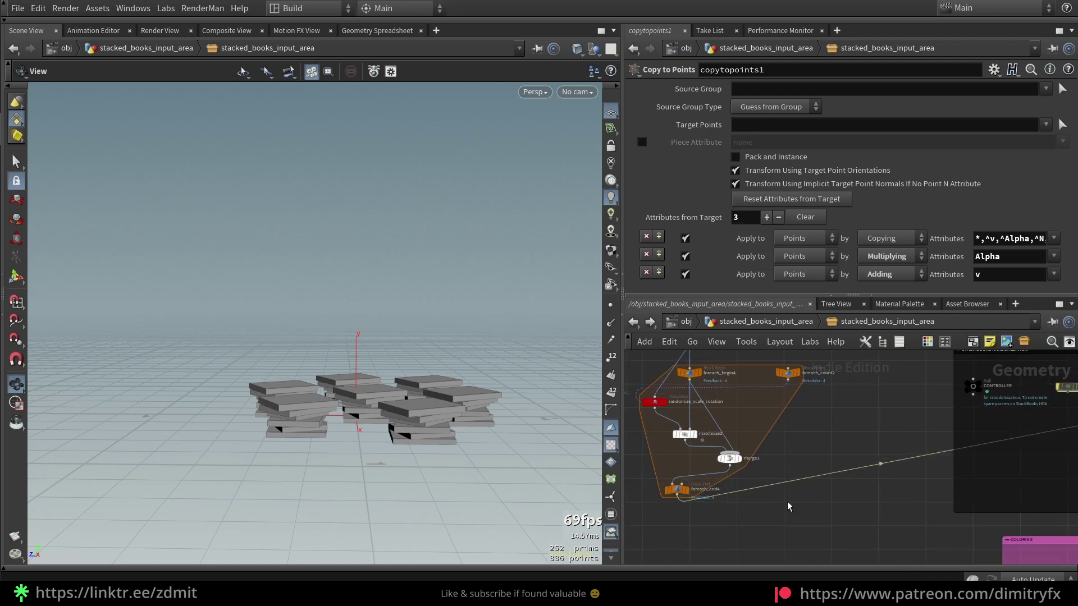
# Step: Add a spare input to foreach_end4 and assign foreach_begin1_metadata1 to it
pyautogui.click(677, 490)
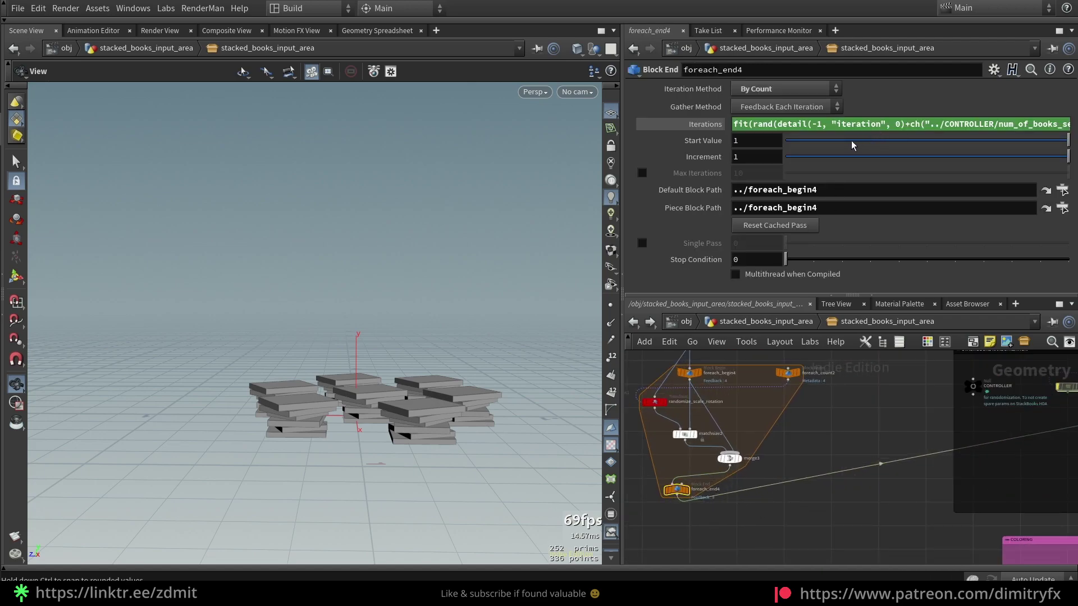
pyautogui.click(994, 70)
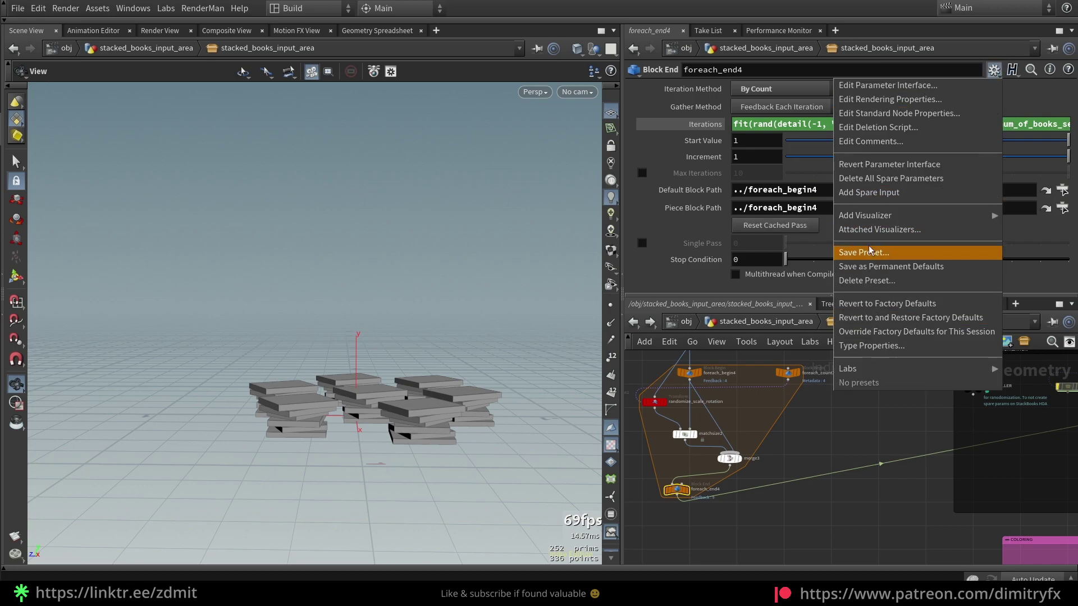
pyautogui.click(868, 193)
pyautogui.moveTo(1033, 387); pyautogui.dragTo(696, 463, button='middle')
pyautogui.scroll(-3, 741, 456)
pyautogui.scroll(4, 705, 506)
pyautogui.moveTo(814, 464); pyautogui.dragTo(1011, 461, button='middle')
pyautogui.scroll(2, 1010, 460)
pyautogui.moveTo(901, 407); pyautogui.dragTo(835, 290)
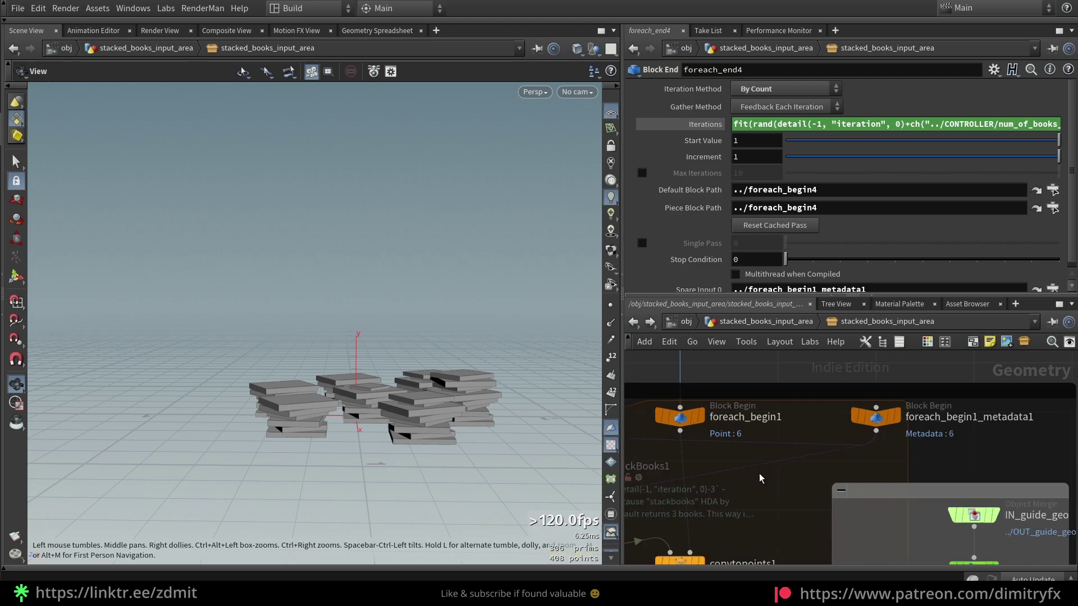
# Step: Examine the -1 spare input reference in the Iterations expression of foreach_end4 and view the stacks up close
pyautogui.scroll(-1, 817, 277)
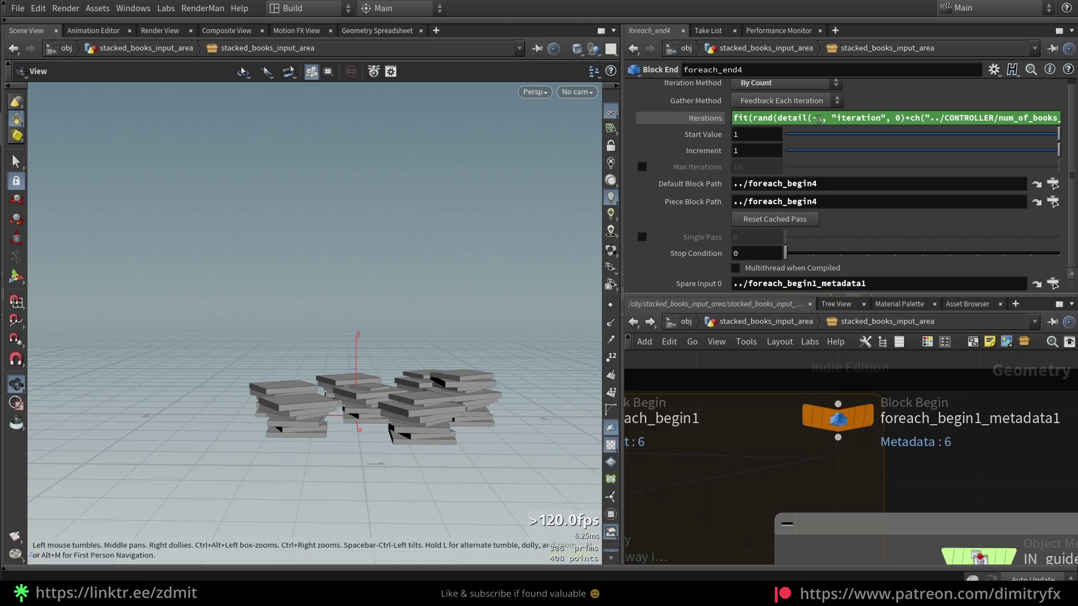
pyautogui.moveTo(816, 116); pyautogui.dragTo(812, 118)
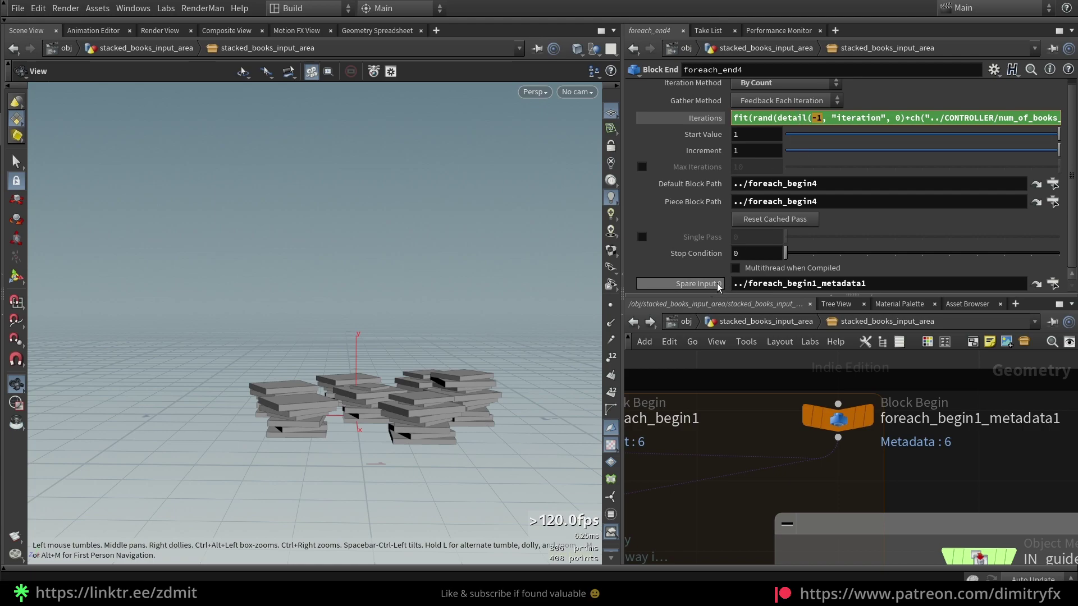
pyautogui.scroll(-3, 873, 467)
pyautogui.moveTo(883, 474); pyautogui.dragTo(892, 407, button='middle')
pyautogui.moveTo(370, 393); pyautogui.dragTo(316, 365)
pyautogui.scroll(3, 317, 370)
pyautogui.scroll(-2, 815, 475)
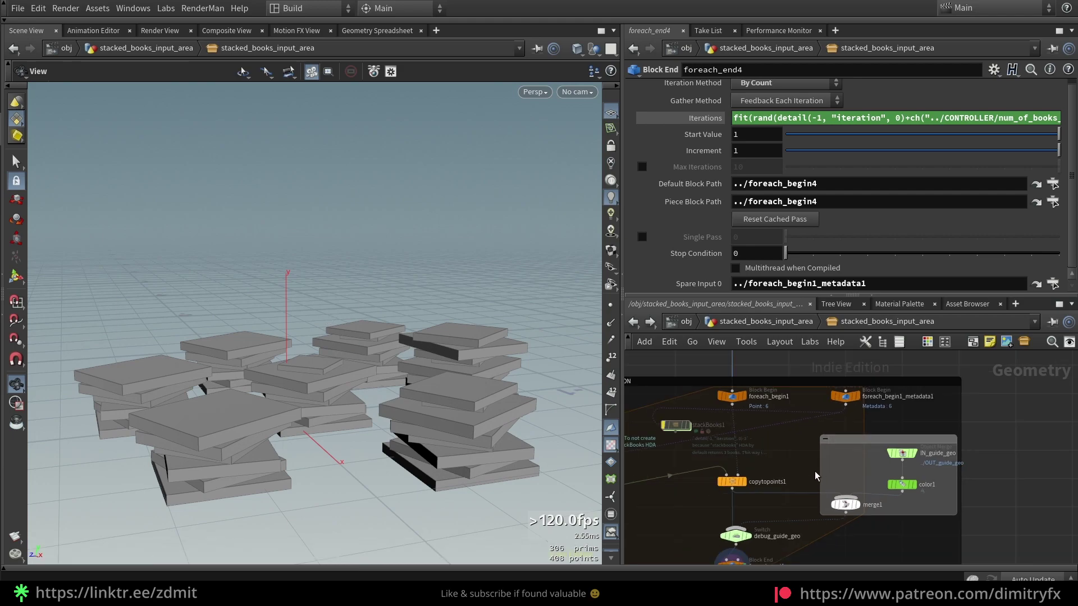
# Step: Test the asset with Min Books 10, Max books 6 and Number of Books Seed 3.02
pyautogui.click(797, 321)
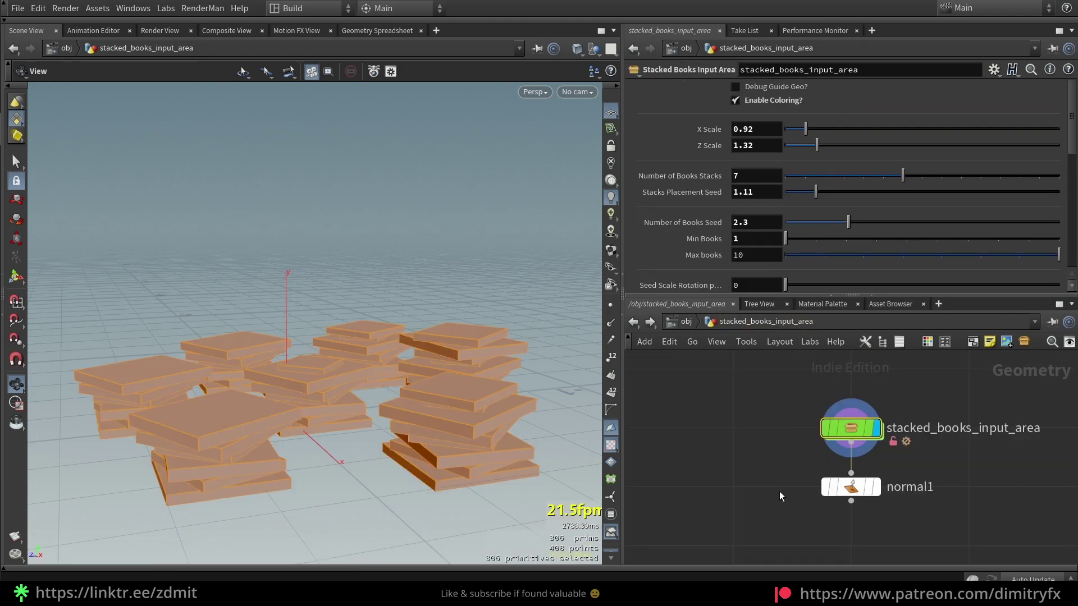
pyautogui.click(824, 238)
pyautogui.click(893, 252)
pyautogui.moveTo(816, 241); pyautogui.dragTo(1068, 245)
pyautogui.moveTo(848, 222); pyautogui.dragTo(867, 223)
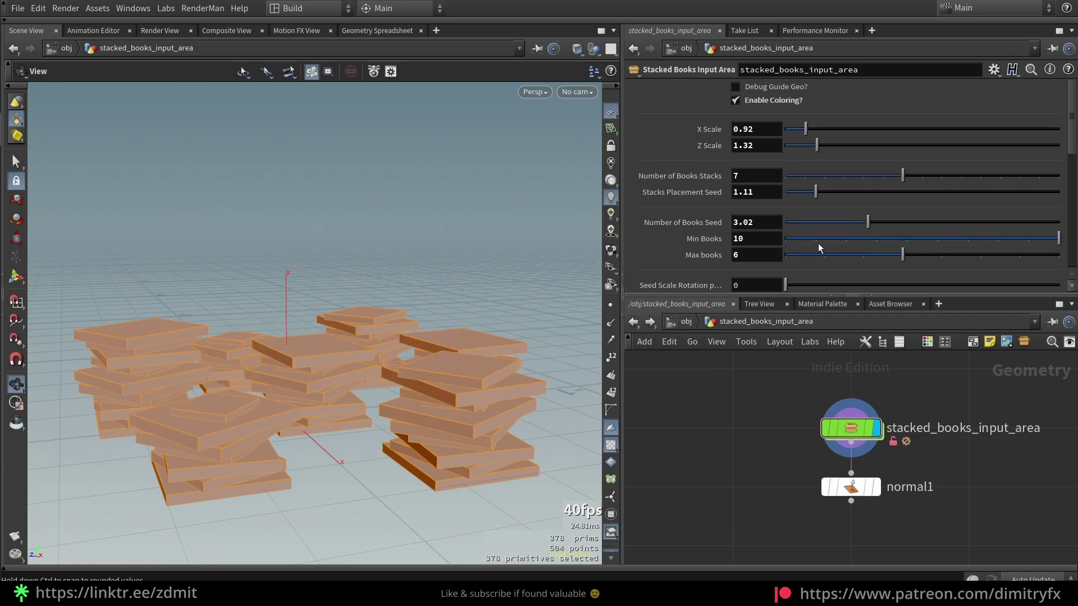
# Step: Set Min Books to 1, Max books to 10, Stacks Placement Seed to 1.46 and Number of Books Seed to 3.26
pyautogui.click(799, 241)
pyautogui.moveTo(227, 343); pyautogui.dragTo(263, 361)
pyautogui.moveTo(262, 361); pyautogui.dragTo(343, 318, button='middle')
pyautogui.moveTo(904, 256); pyautogui.dragTo(1063, 262)
pyautogui.moveTo(267, 295); pyautogui.dragTo(548, 281)
pyautogui.moveTo(880, 222); pyautogui.dragTo(900, 224)
pyautogui.moveTo(816, 192); pyautogui.dragTo(825, 195)
pyautogui.moveTo(900, 226); pyautogui.dragTo(889, 224)
pyautogui.moveTo(270, 298); pyautogui.dragTo(393, 311)
pyautogui.moveTo(889, 224); pyautogui.dragTo(875, 223)
pyautogui.moveTo(275, 331); pyautogui.dragTo(398, 331)
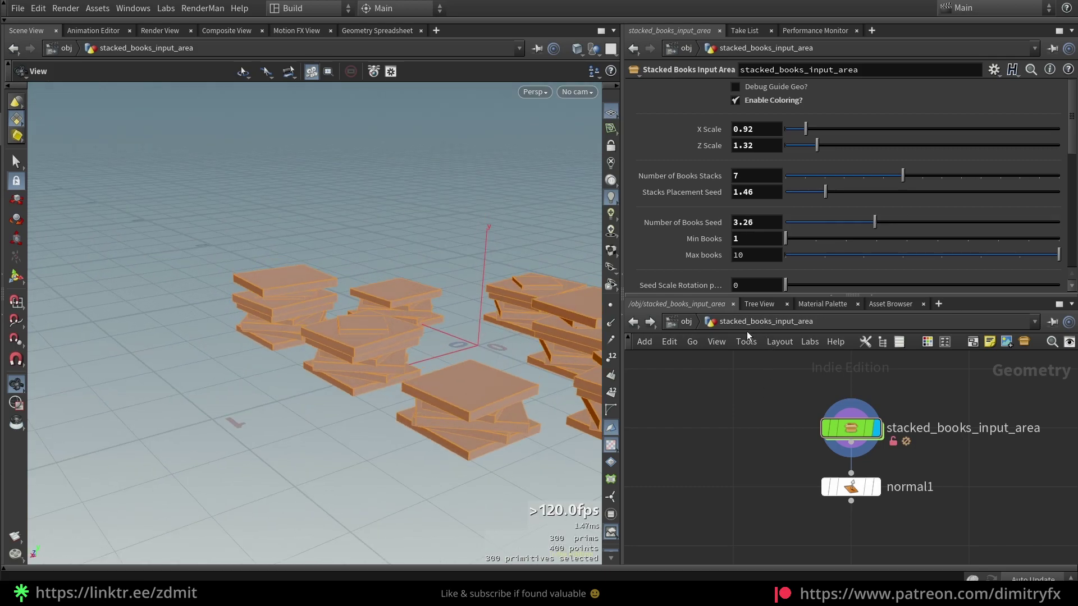
# Step: Open the asset's network and check the Seed Z channel on the CONTROLLER null
pyautogui.doubleClick(833, 428)
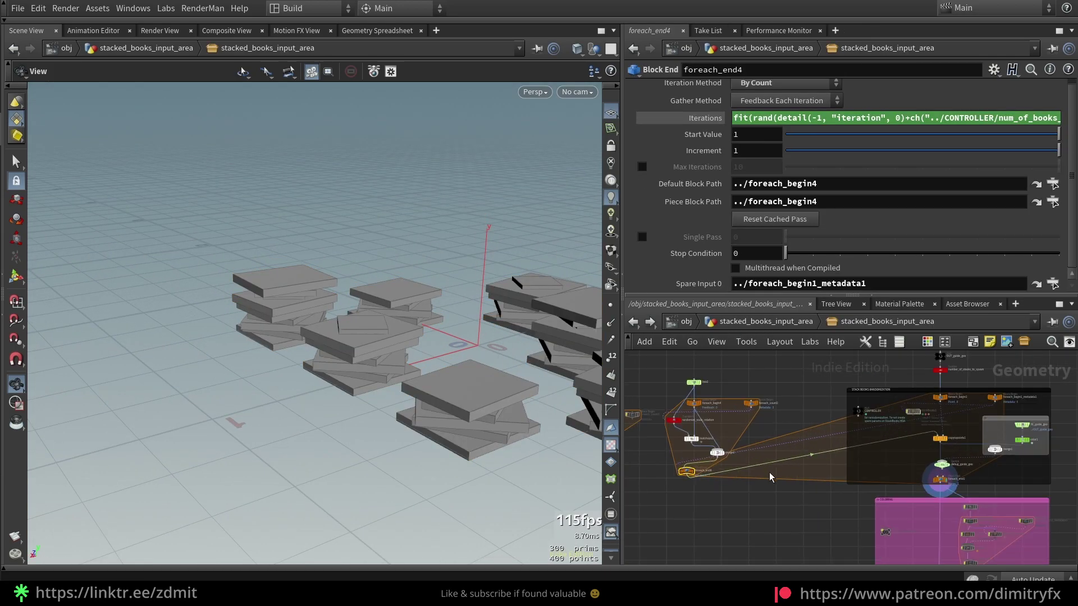
pyautogui.scroll(3, 780, 494)
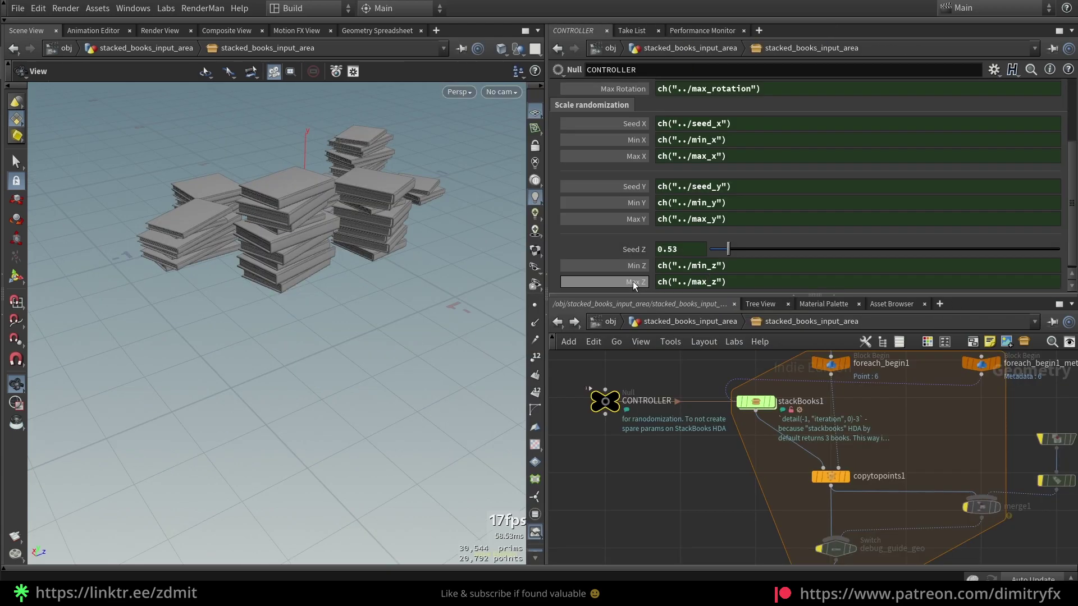
pyautogui.click(636, 247)
# Step: Turn off the bypass on the guide geometry nodes IN_guide_geo, color1, merge1 and debug_guide_geo
pyautogui.scroll(-3, 758, 478)
pyautogui.moveTo(761, 485); pyautogui.dragTo(694, 407, button='middle')
pyautogui.scroll(1, 694, 407)
pyautogui.moveTo(694, 439); pyautogui.dragTo(824, 448)
pyautogui.press('b')
pyautogui.moveTo(842, 403); pyautogui.dragTo(869, 458)
pyautogui.press('b')
pyautogui.moveTo(876, 360); pyautogui.dragTo(831, 382, button='middle')
pyautogui.moveTo(830, 381); pyautogui.dragTo(894, 453)
pyautogui.press('b')
pyautogui.moveTo(723, 460); pyautogui.dragTo(753, 467, button='middle')
pyautogui.scroll(2, 753, 467)
# Step: Inspect the debug_guide_geo switch and the merge1, color1 and IN_guide_geo nodes feeding it
pyautogui.click(719, 481)
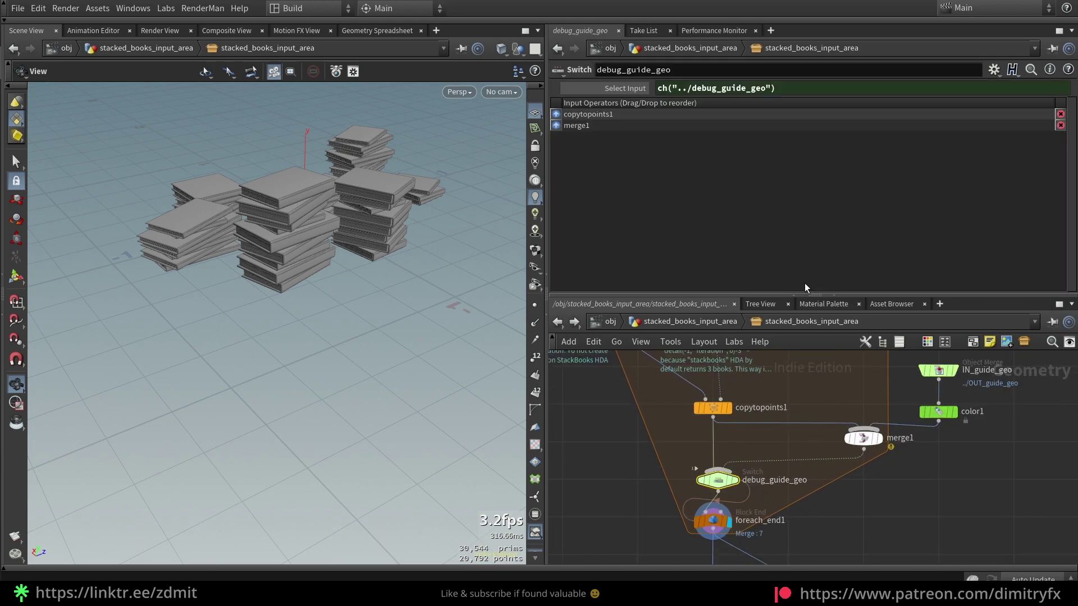
pyautogui.moveTo(272, 118); pyautogui.dragTo(291, 155)
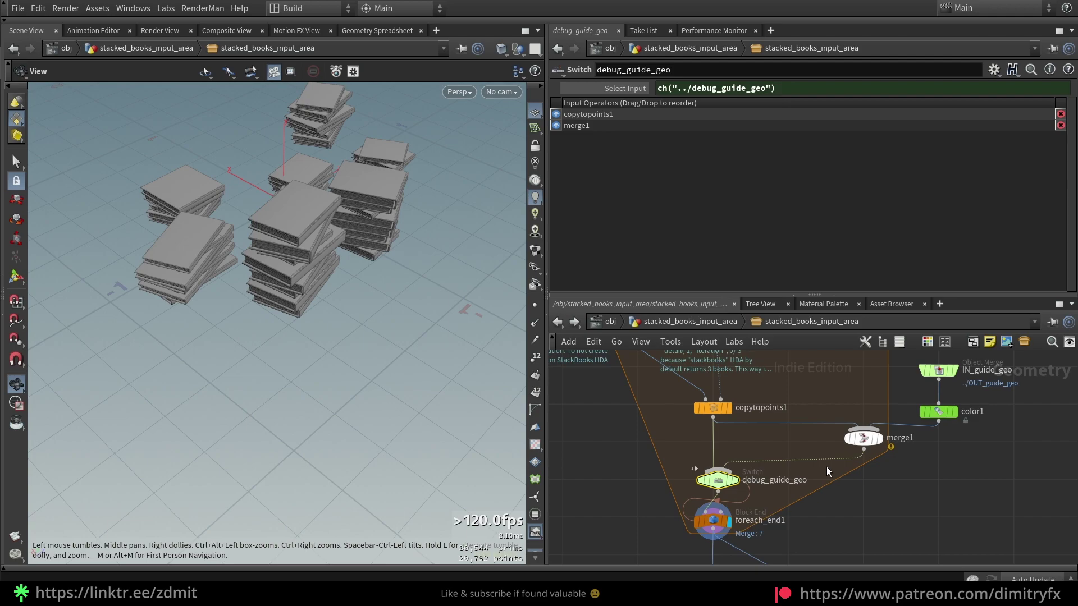
pyautogui.moveTo(1008, 470); pyautogui.dragTo(920, 486, button='middle')
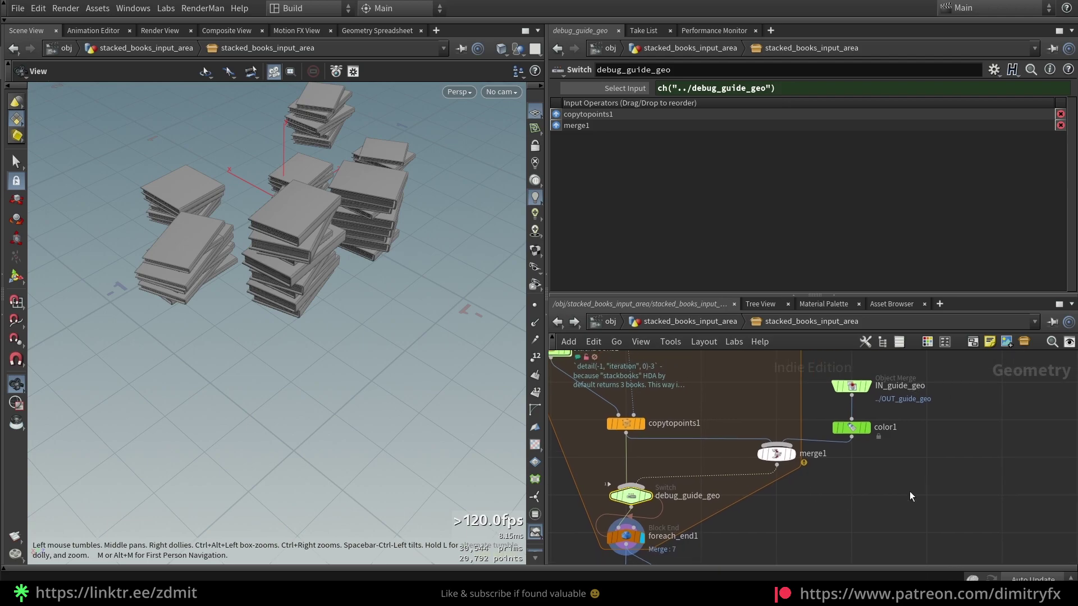
pyautogui.moveTo(921, 486); pyautogui.dragTo(787, 375)
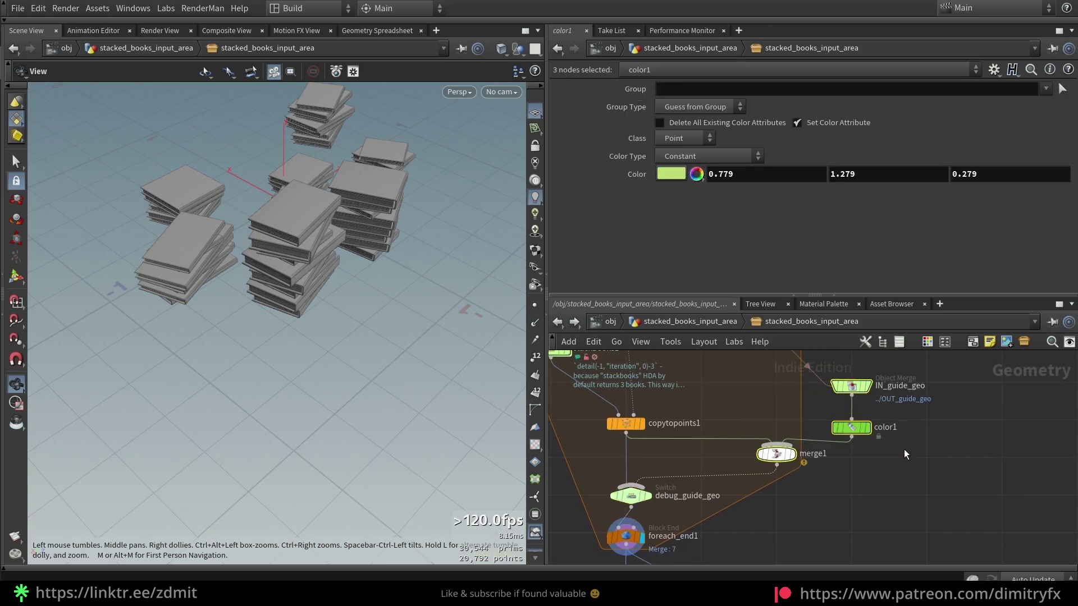
# Step: Review the toggle parameters in the asset's type properties, including Enable Coloring?, and close them without saving
pyautogui.click(688, 323)
pyautogui.click(993, 69)
pyautogui.click(941, 347)
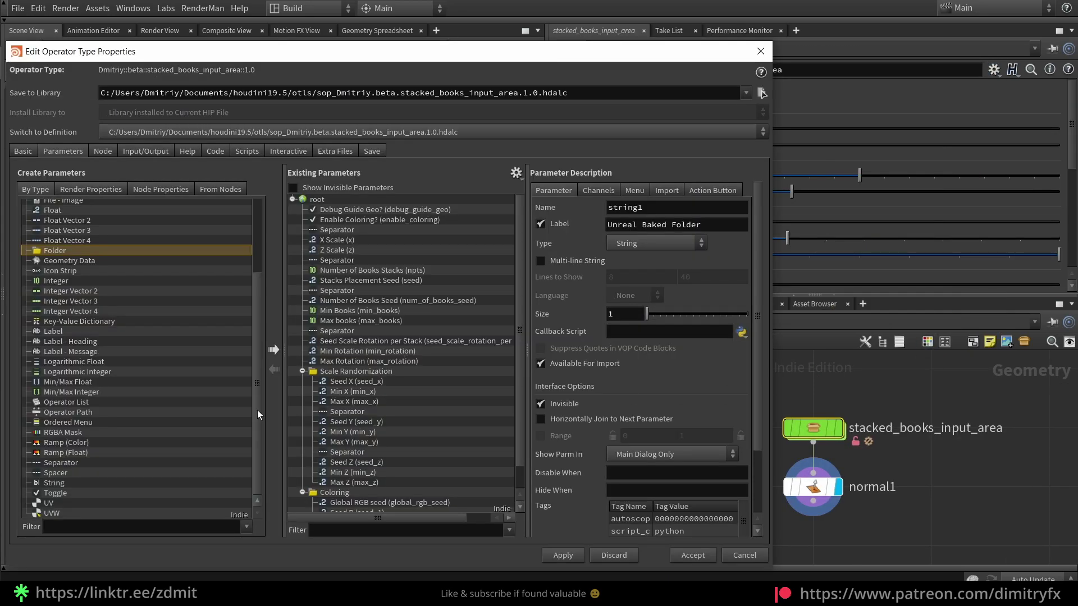
pyautogui.moveTo(56, 493); pyautogui.dragTo(101, 515)
pyautogui.click(449, 219)
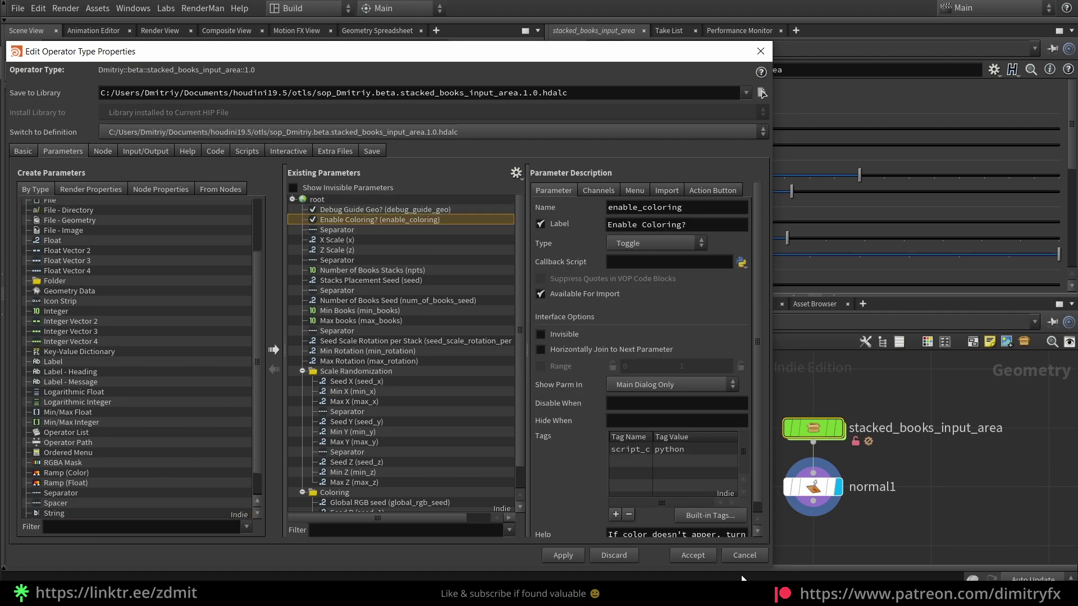
pyautogui.click(744, 555)
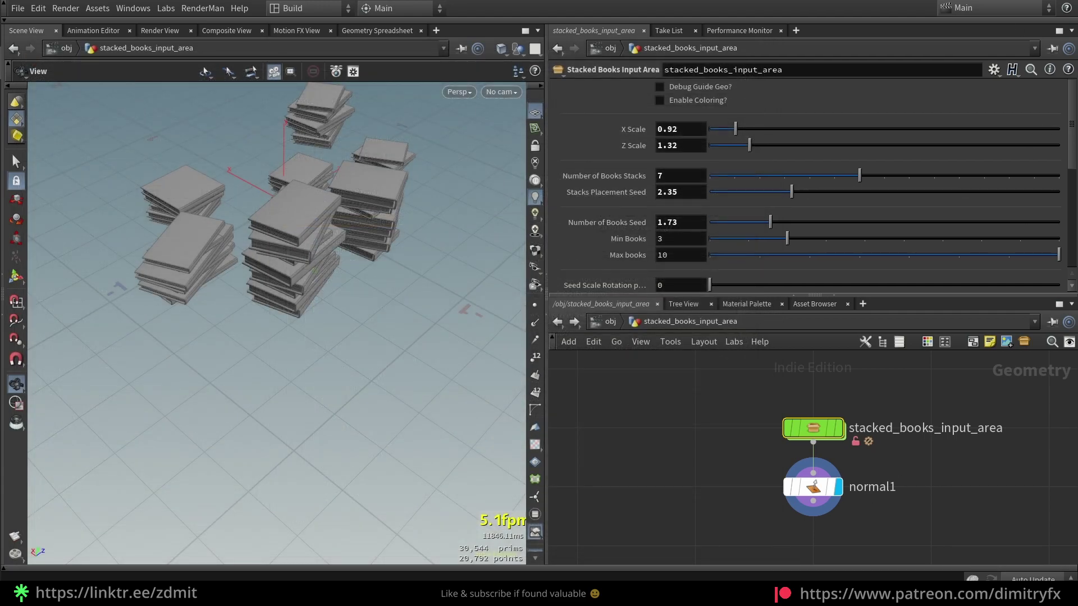
# Step: Review the parameter options for linking Debug Guide Geo? to the Select Input of the debug_guide_geo switch
pyautogui.rightClick(696, 89)
pyautogui.click(703, 449)
pyautogui.doubleClick(820, 426)
pyautogui.moveTo(752, 470); pyautogui.dragTo(759, 434, button='middle')
pyautogui.click(758, 435)
pyautogui.rightClick(665, 86)
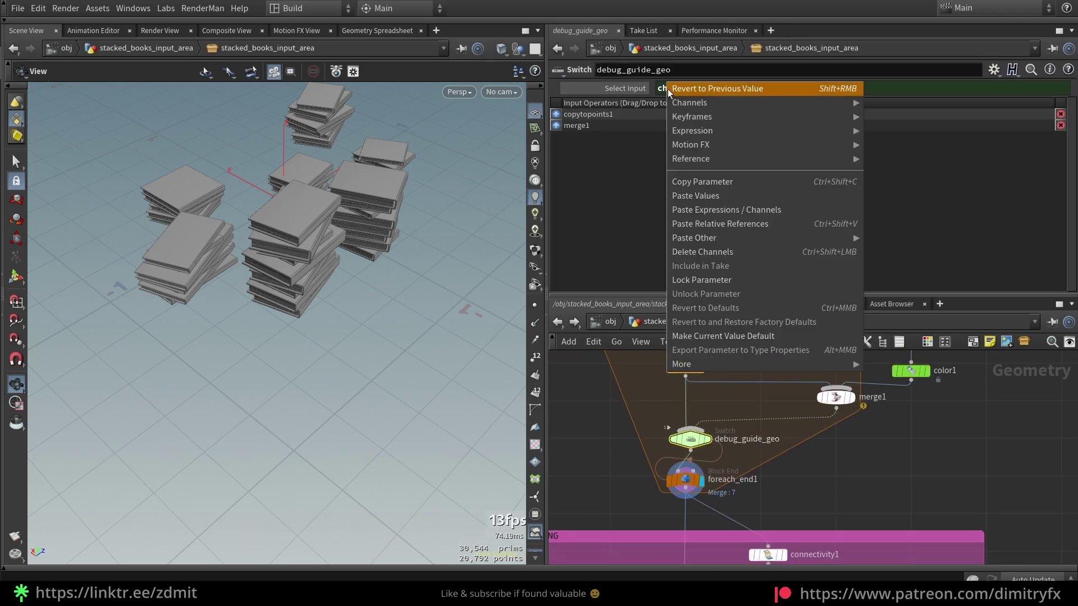
pyautogui.click(883, 435)
pyautogui.moveTo(882, 435); pyautogui.dragTo(873, 442, button='middle')
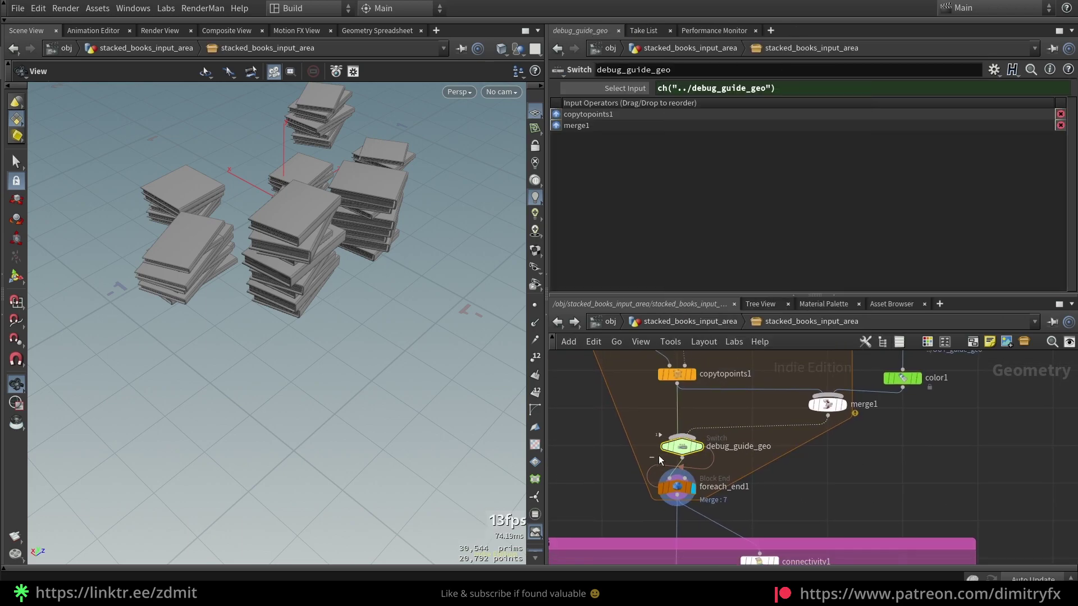
# Step: Enable Debug Guide Geo? on stacked_books_input_area and return inside its network
pyautogui.click(704, 324)
pyautogui.click(699, 83)
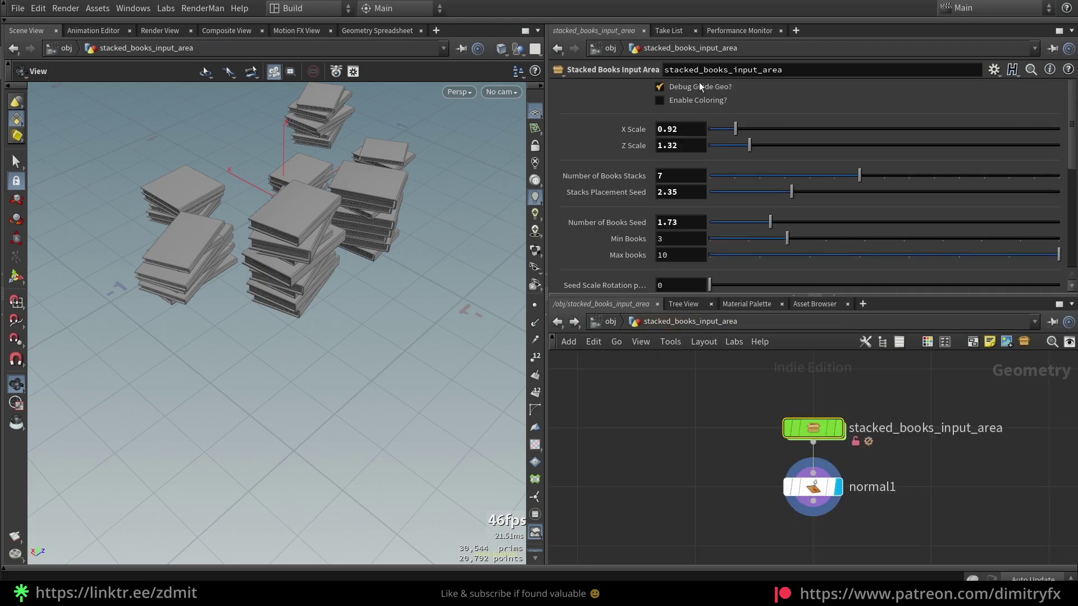
pyautogui.doubleClick(801, 438)
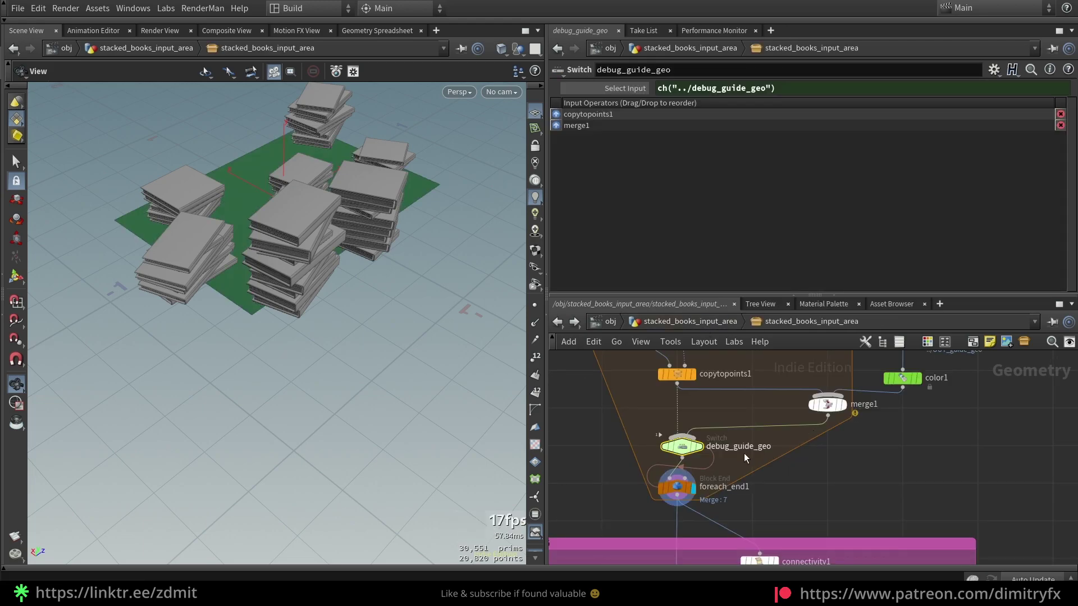
# Step: Examine merge1 together with the color1 and IN_guide_geo nodes that supply the guide geometry
pyautogui.scroll(4, 712, 442)
pyautogui.scroll(-2, 966, 400)
pyautogui.moveTo(966, 400); pyautogui.dragTo(730, 506, button='middle')
pyautogui.click(756, 472)
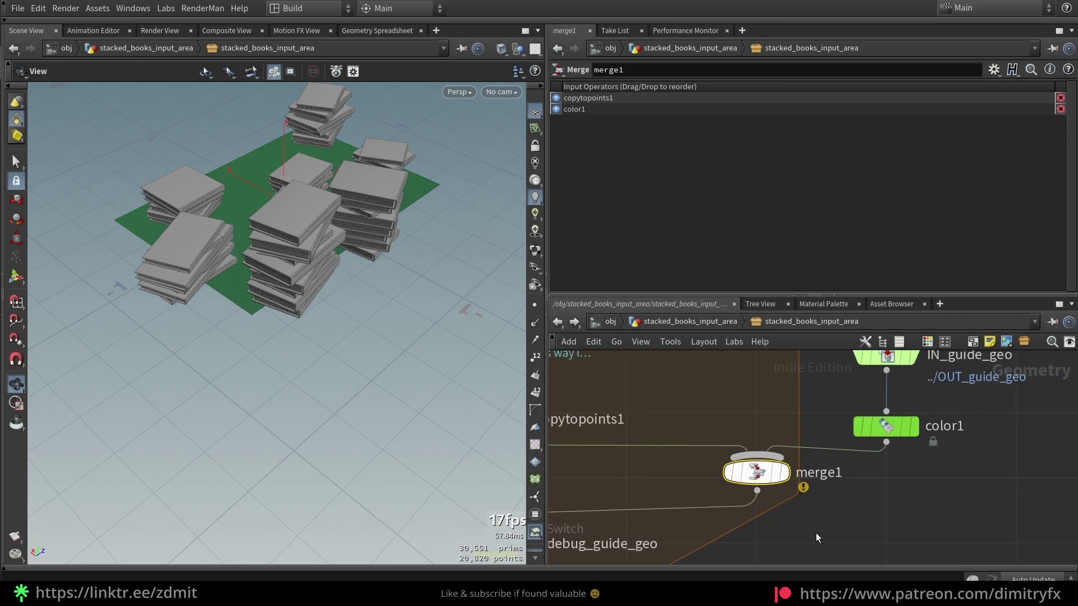
pyautogui.scroll(-2, 866, 507)
pyautogui.moveTo(840, 520); pyautogui.dragTo(776, 446)
pyautogui.moveTo(939, 477); pyautogui.dragTo(767, 396)
pyautogui.moveTo(759, 401); pyautogui.dragTo(759, 405, button='middle')
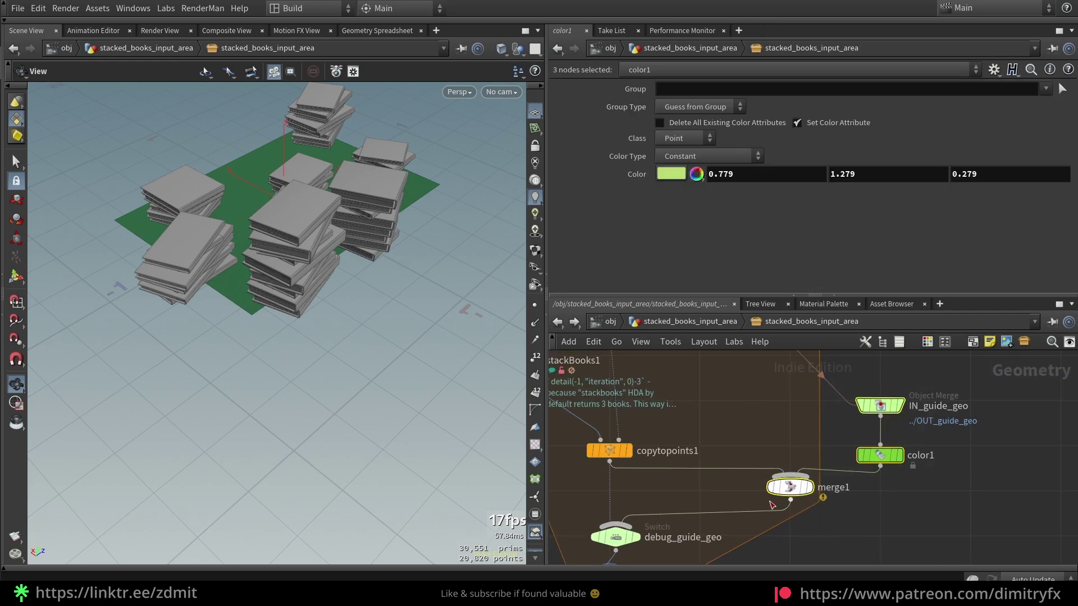
# Step: Display merge1 and inspect the IN_guide_geo object merge and its link to OUT_guide_geo
pyautogui.click(789, 487)
pyautogui.press('r')
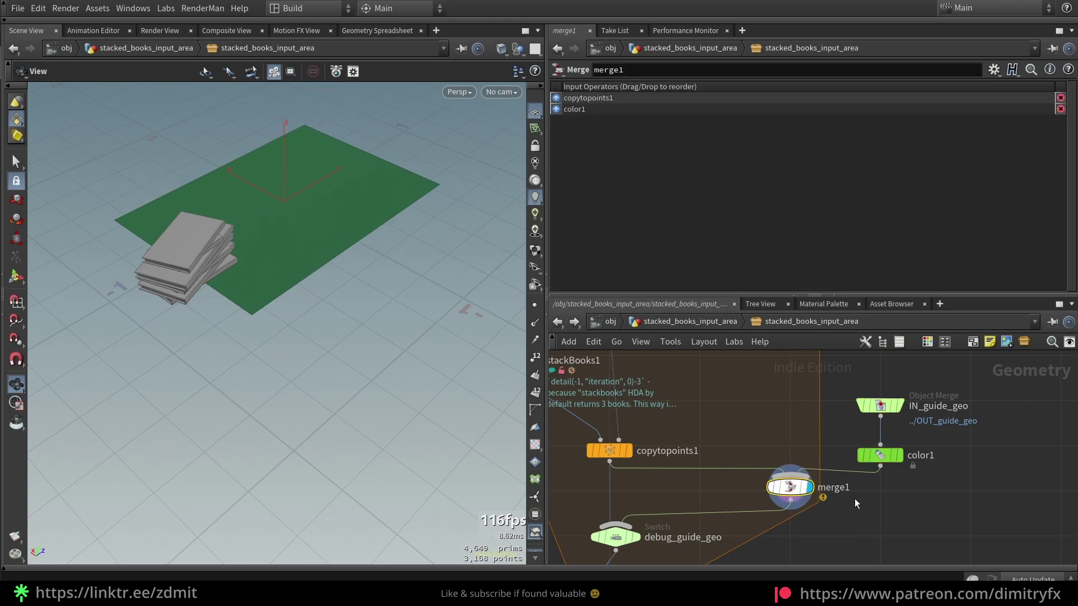
pyautogui.moveTo(945, 429); pyautogui.dragTo(944, 474, button='middle')
pyautogui.scroll(-3, 944, 474)
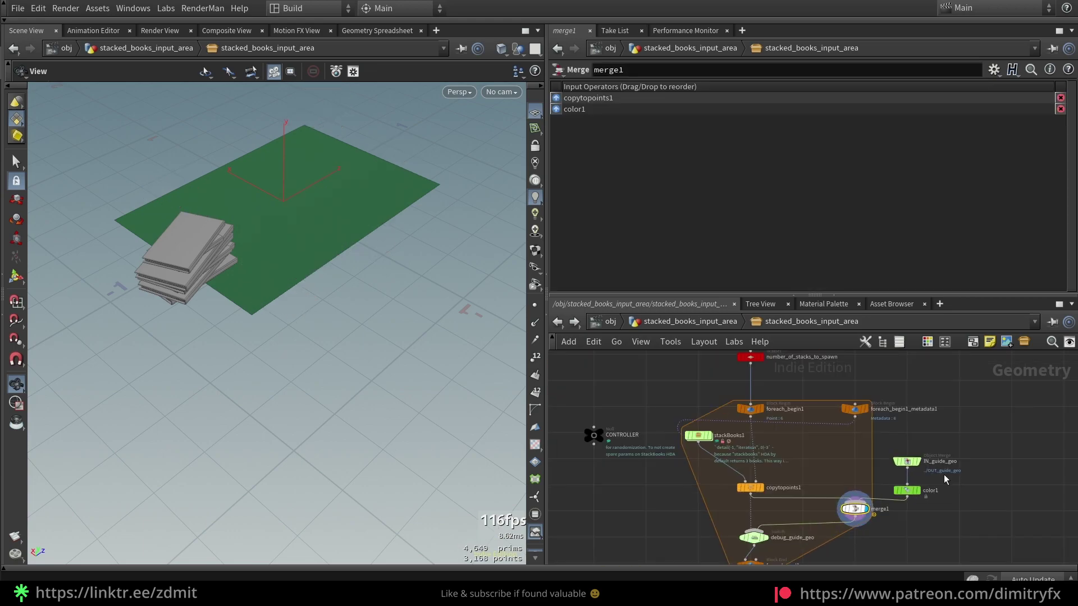
pyautogui.click(907, 460)
pyautogui.scroll(3, 786, 357)
pyautogui.moveTo(785, 355); pyautogui.dragTo(781, 434, button='middle')
pyautogui.scroll(-3, 752, 405)
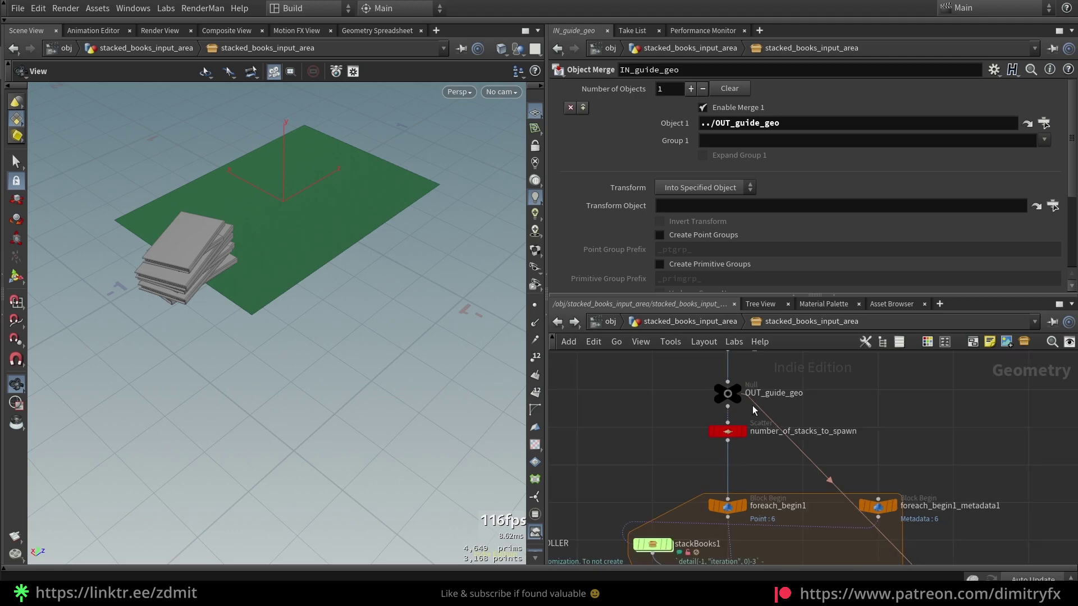
# Step: Connect the output of matchsize1 directly to color1 and move IN_guide_geo aside
pyautogui.click(732, 361)
pyautogui.moveTo(874, 466); pyautogui.dragTo(787, 345, button='middle')
pyautogui.click(833, 458)
pyautogui.click(985, 384)
pyautogui.moveTo(833, 434); pyautogui.dragTo(947, 399)
pyautogui.moveTo(890, 370); pyautogui.dragTo(928, 457, button='middle')
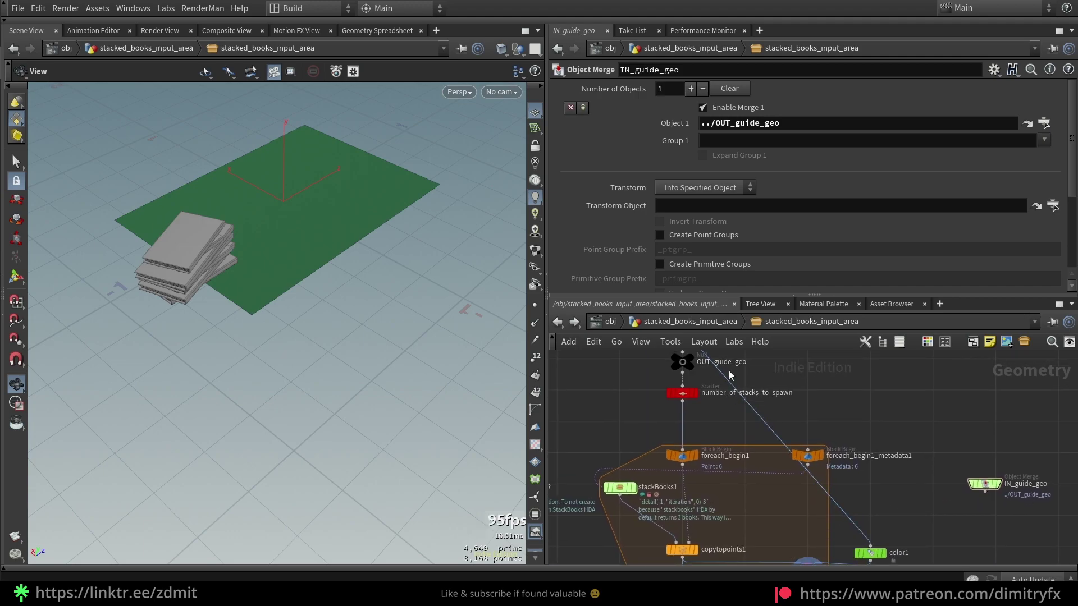
pyautogui.scroll(-2, 857, 471)
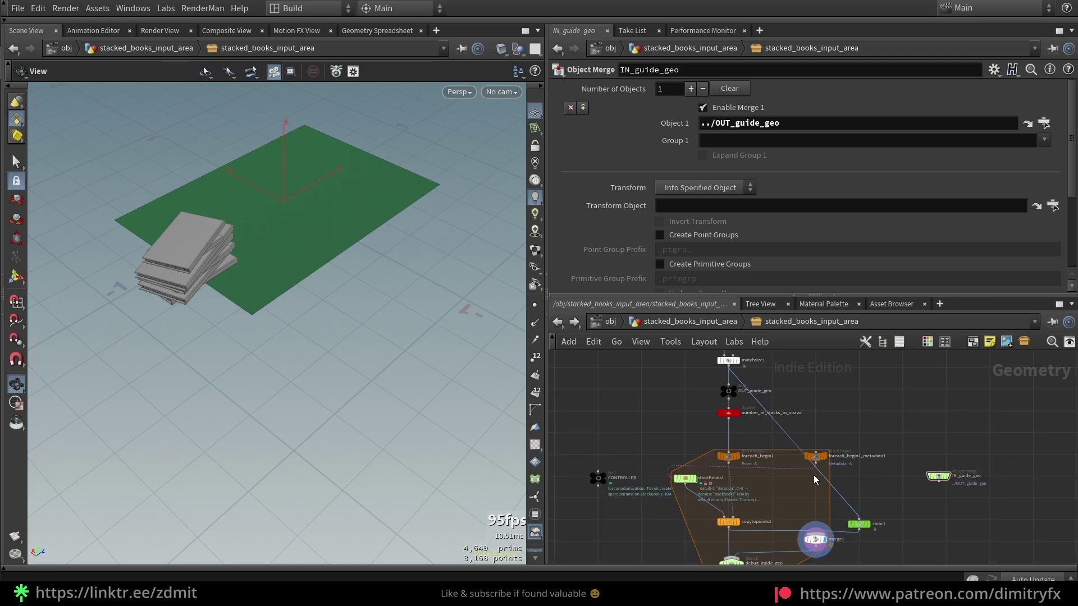
# Step: Undo the direct connection from matchsize1 to color1 and the move of IN_guide_geo
pyautogui.hotkey('ctrl', 'z')
pyautogui.hotkey('ctrl', 'z')
pyautogui.hotkey('ctrl', 'z')
# Step: Link the OUT_guide_geo null into the Object 1 field of IN_guide_geo
pyautogui.moveTo(887, 486); pyautogui.dragTo(870, 458, button='middle')
pyautogui.scroll(3, 884, 418)
pyautogui.moveTo(862, 382); pyautogui.dragTo(921, 563, button='middle')
pyautogui.scroll(3, 664, 421)
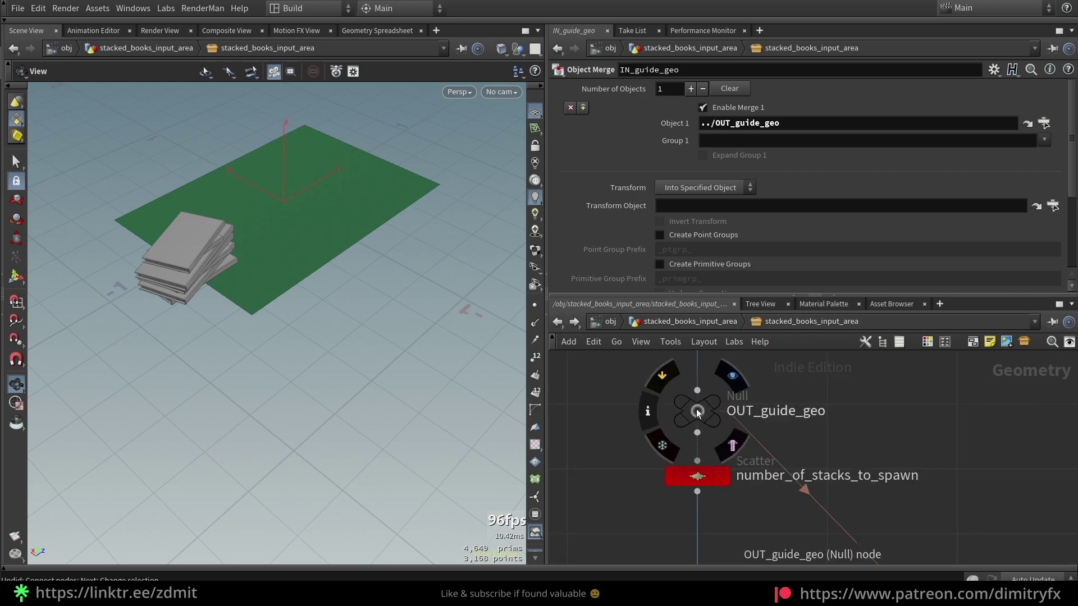
pyautogui.moveTo(695, 406); pyautogui.dragTo(776, 124)
# Step: Display color1 and try a different green from the color palette as its constant color
pyautogui.scroll(-5, 876, 494)
pyautogui.moveTo(893, 550); pyautogui.dragTo(860, 447, button='middle')
pyautogui.scroll(4, 860, 447)
pyautogui.click(843, 430)
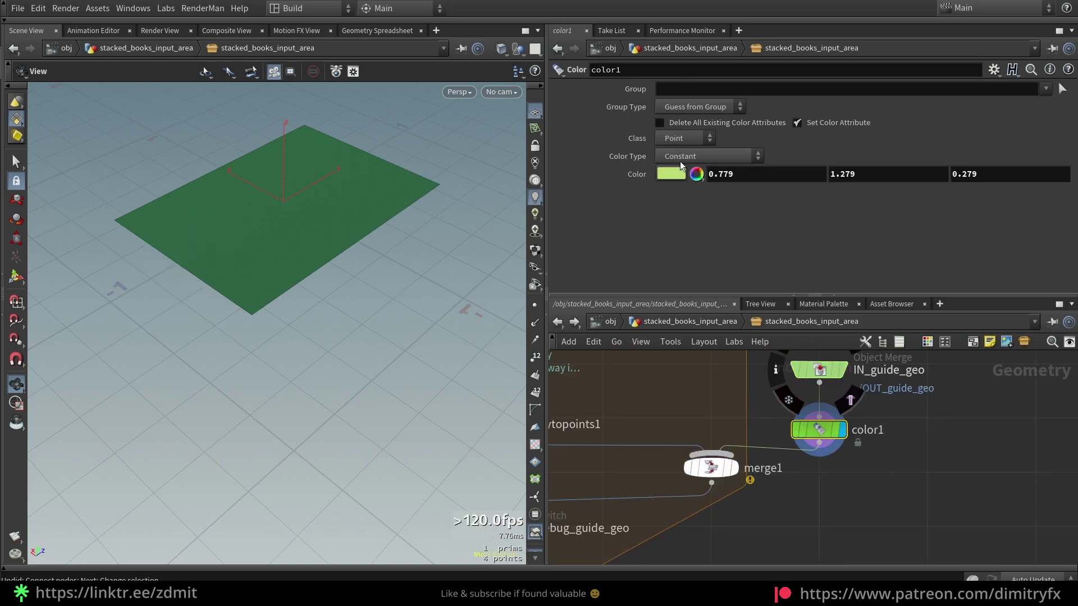
pyautogui.click(672, 174)
pyautogui.click(702, 181)
pyautogui.click(683, 139)
pyautogui.click(639, 155)
pyautogui.click(639, 137)
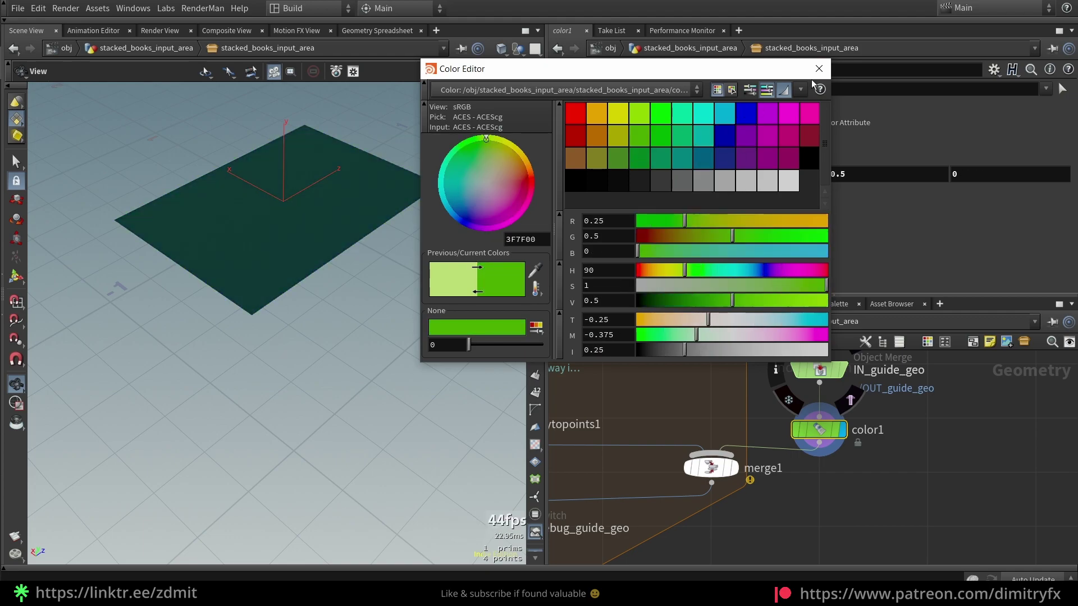
pyautogui.click(818, 69)
# Step: Undo the color changes made on color1
pyautogui.hotkey('ctrl', 'z')
pyautogui.hotkey('ctrl', 'z')
pyautogui.hotkey('ctrl', 'z')
pyautogui.hotkey('ctrl', 'z')
# Step: Compare merge1 with copytopoints1 by displaying each node in turn, ending on merge1
pyautogui.moveTo(782, 479); pyautogui.dragTo(862, 466, button='middle')
pyautogui.scroll(-2, 838, 506)
pyautogui.click(814, 460)
pyautogui.press('r')
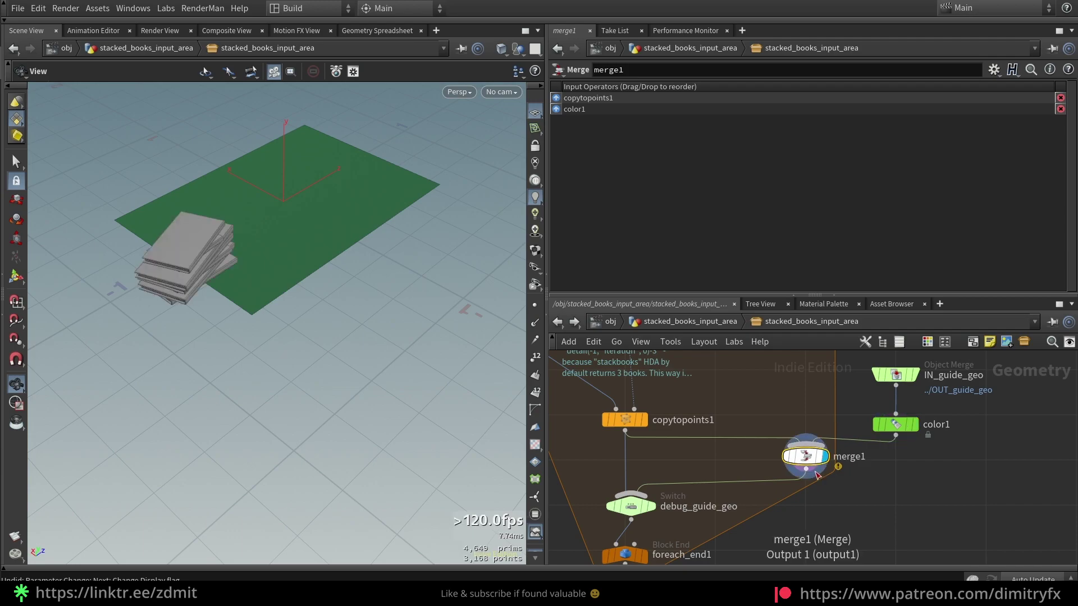
pyautogui.moveTo(614, 444); pyautogui.dragTo(655, 519, button='middle')
pyautogui.click(654, 518)
pyautogui.press('Escape')
pyautogui.moveTo(644, 523); pyautogui.dragTo(722, 467)
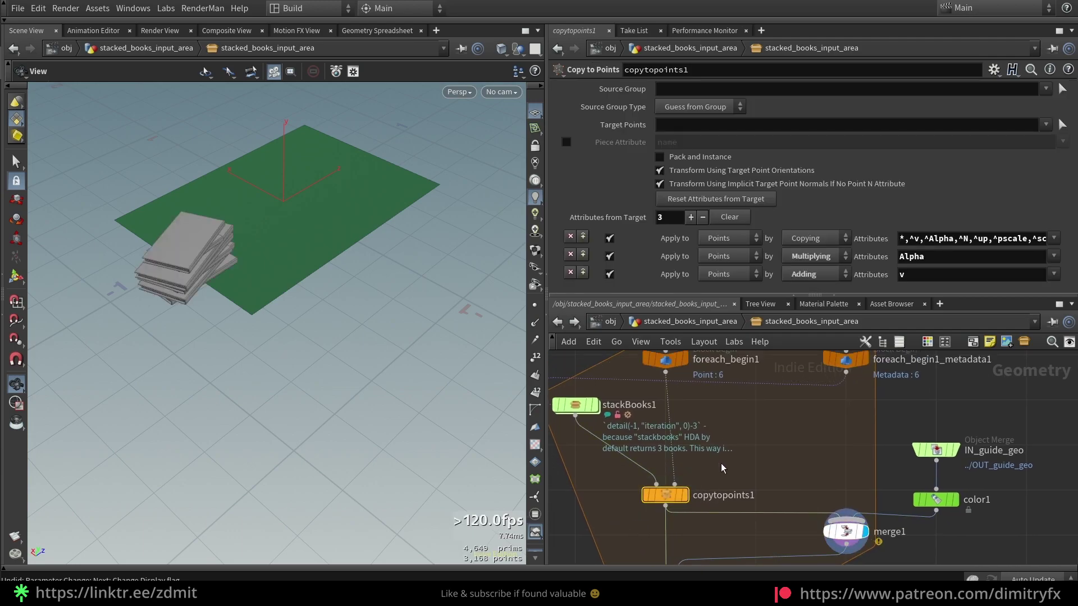
pyautogui.press('r')
pyautogui.moveTo(811, 473); pyautogui.dragTo(794, 424, button='middle')
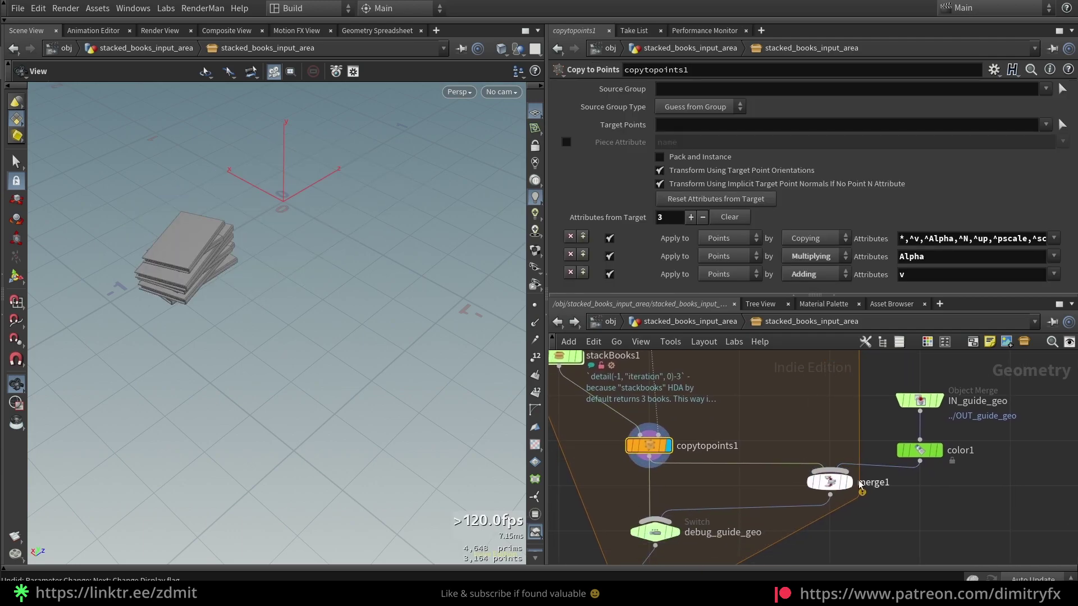
pyautogui.moveTo(970, 514); pyautogui.dragTo(827, 409)
pyautogui.press('r')
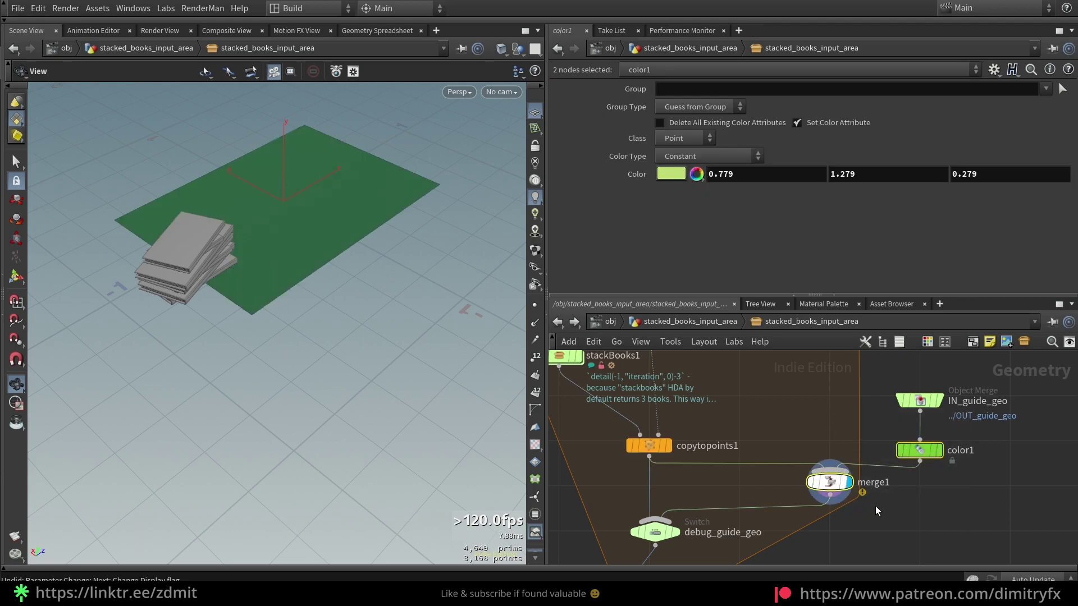
# Step: Display the debug_guide_geo switch, followed by foreach_end1, to view the complete loop output
pyautogui.moveTo(824, 530); pyautogui.dragTo(873, 472, button='middle')
pyautogui.moveTo(652, 492); pyautogui.dragTo(732, 470)
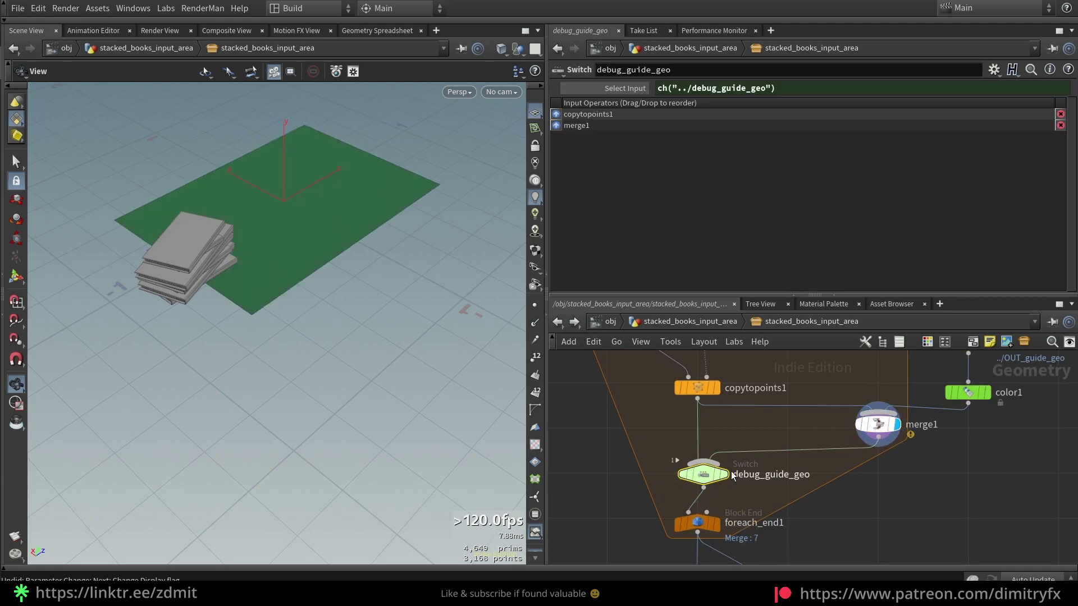
pyautogui.press('r')
pyautogui.moveTo(662, 502); pyautogui.dragTo(735, 535)
pyautogui.press('r')
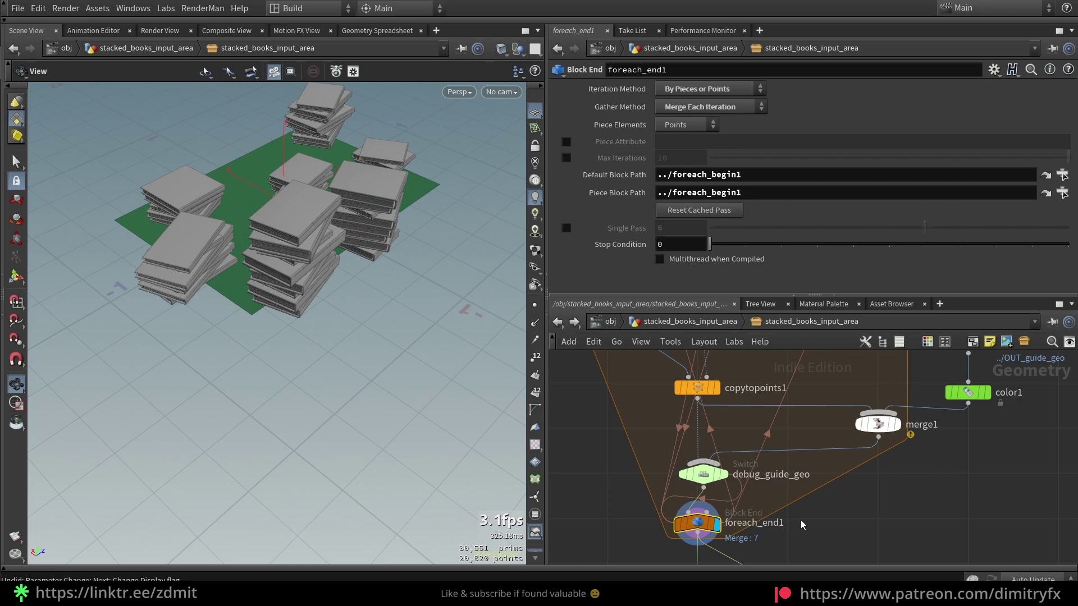
# Step: Disable Debug Guide Geo? on the stacked_books_input_area asset and return inside its network
pyautogui.click(692, 321)
pyautogui.moveTo(272, 191); pyautogui.dragTo(396, 204)
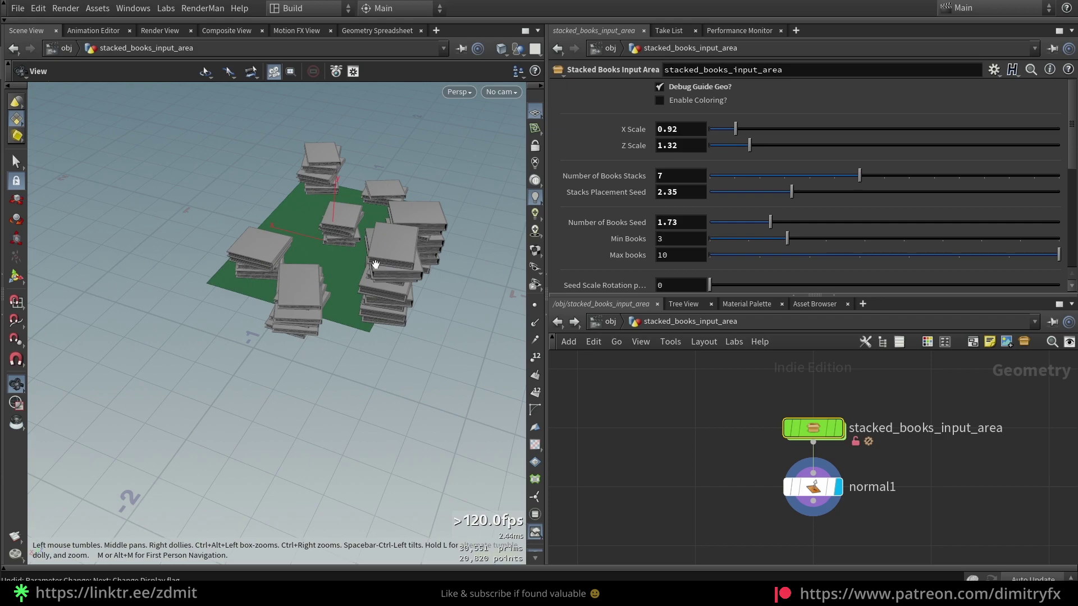
pyautogui.click(699, 87)
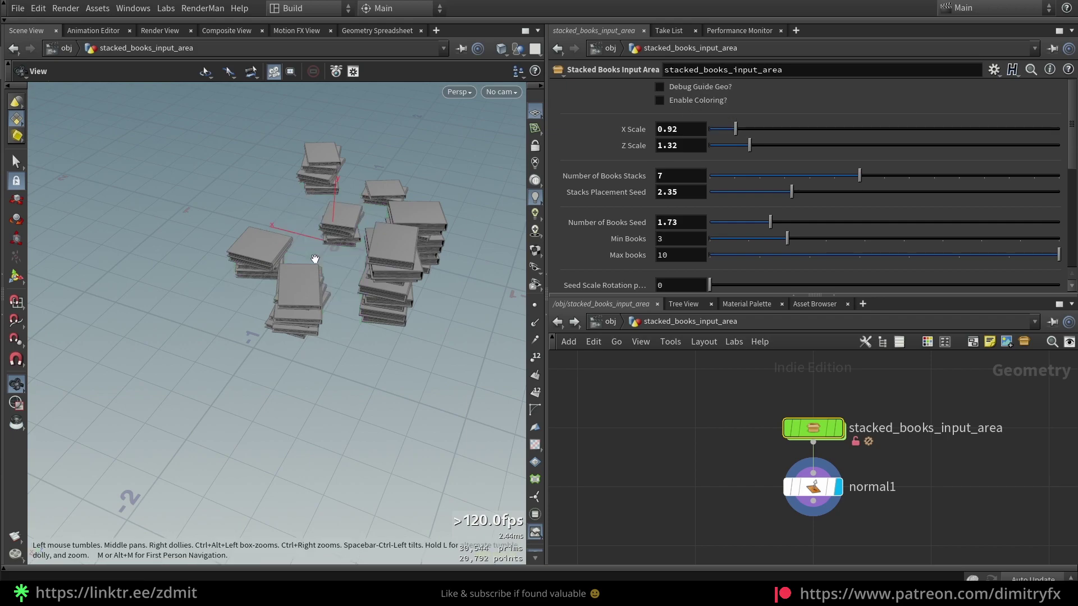
pyautogui.click(684, 88)
pyautogui.moveTo(436, 222); pyautogui.dragTo(419, 236, button='middle')
pyautogui.doubleClick(820, 431)
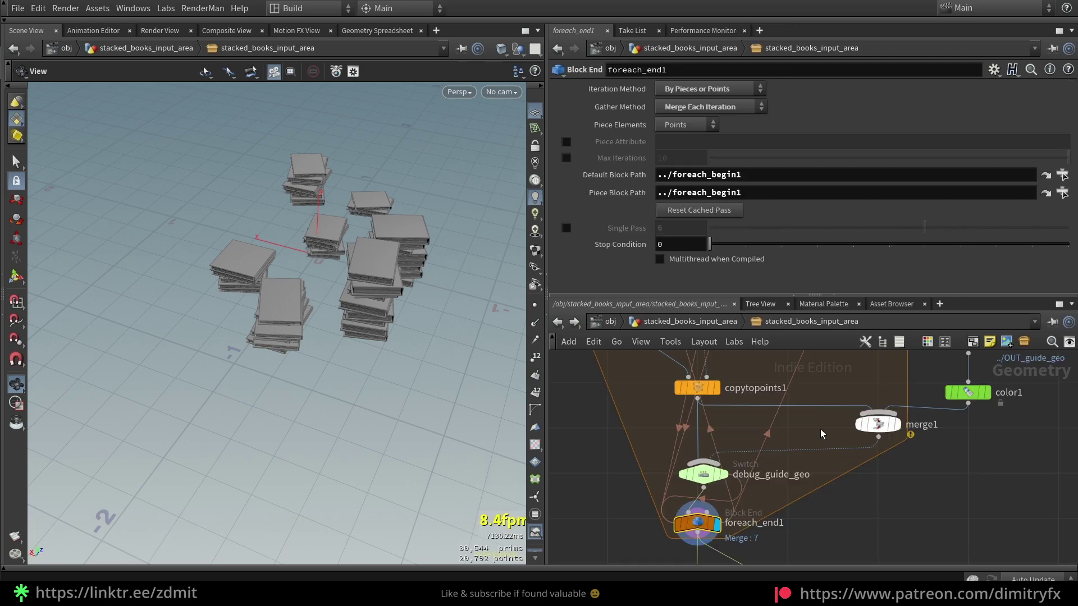
# Step: Check connectivity1 in the COLORING network box and display foreach_end2 to view the colored books
pyautogui.scroll(-2, 820, 434)
pyautogui.moveTo(837, 479); pyautogui.dragTo(854, 388, button='middle')
pyautogui.scroll(-2, 859, 430)
pyautogui.moveTo(861, 443); pyautogui.dragTo(845, 426, button='middle')
pyautogui.scroll(2, 799, 466)
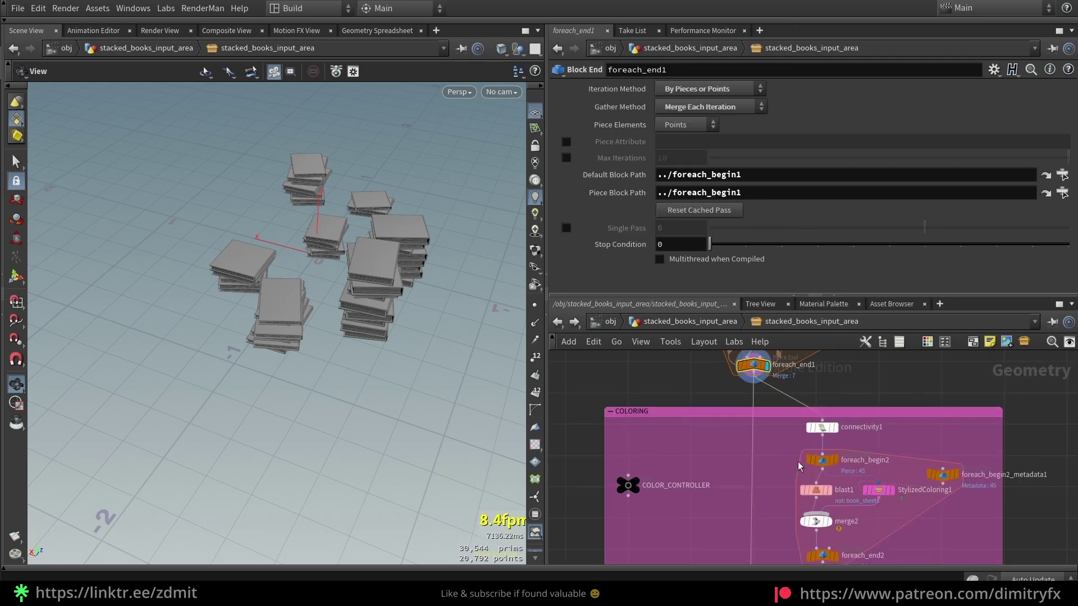
pyautogui.click(821, 427)
pyautogui.moveTo(756, 492); pyautogui.dragTo(724, 404, button='middle')
pyautogui.click(805, 467)
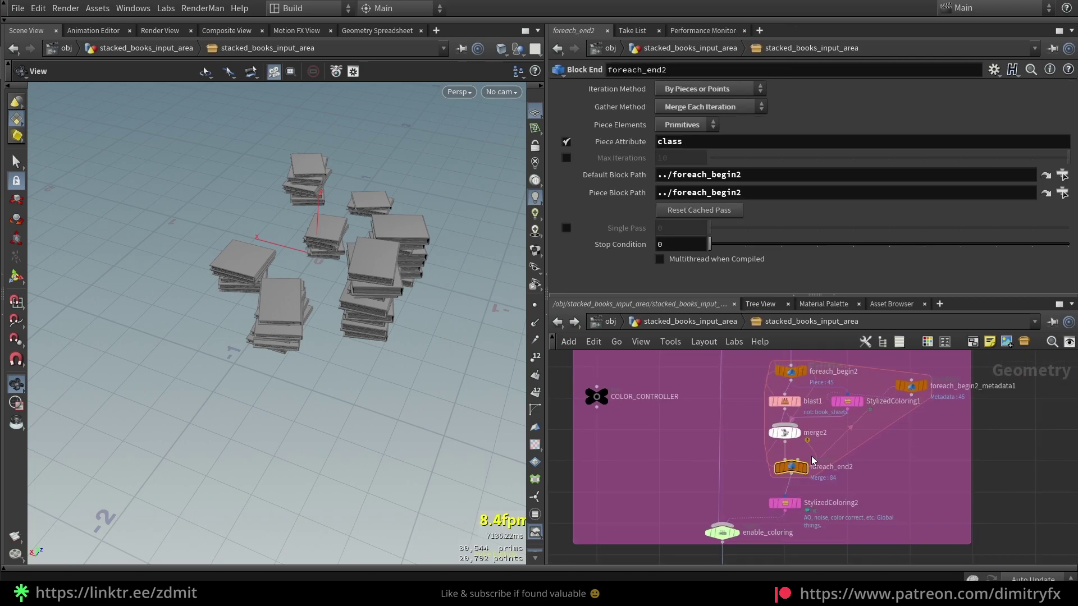
pyautogui.moveTo(395, 289); pyautogui.dragTo(374, 268)
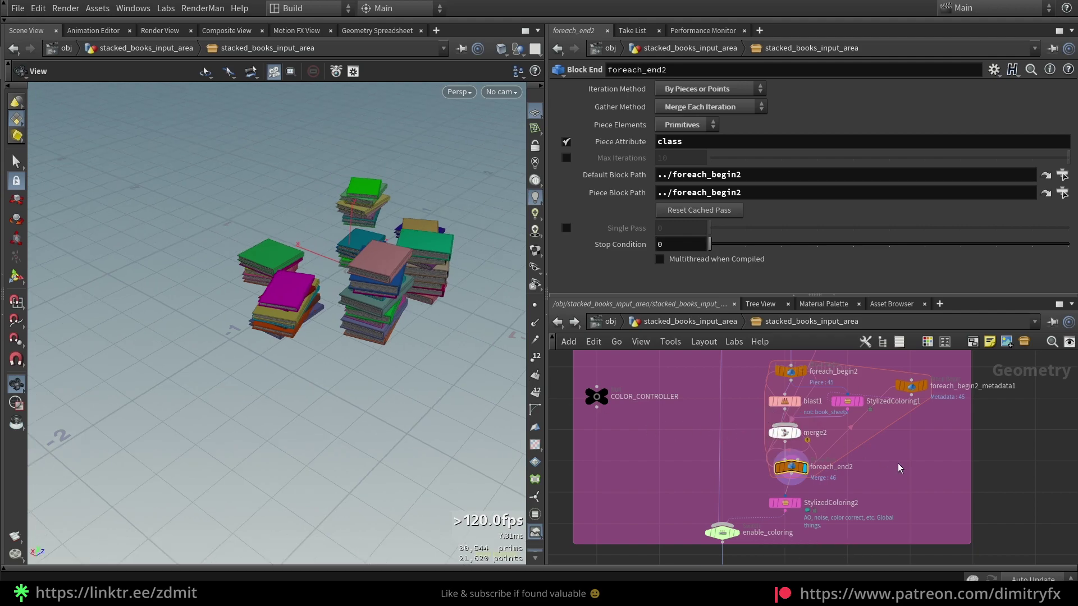
# Step: Inspect the Base Color expressions and the Spare Input 0 reference on StylizedColoring1
pyautogui.moveTo(897, 464); pyautogui.dragTo(832, 518, button='middle')
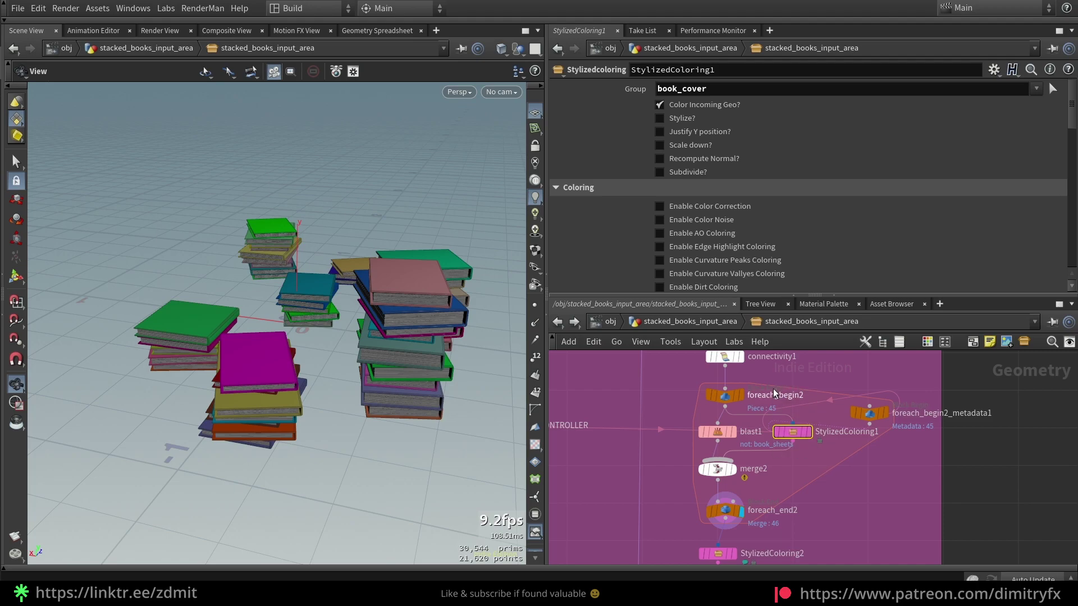
pyautogui.scroll(-3, 749, 270)
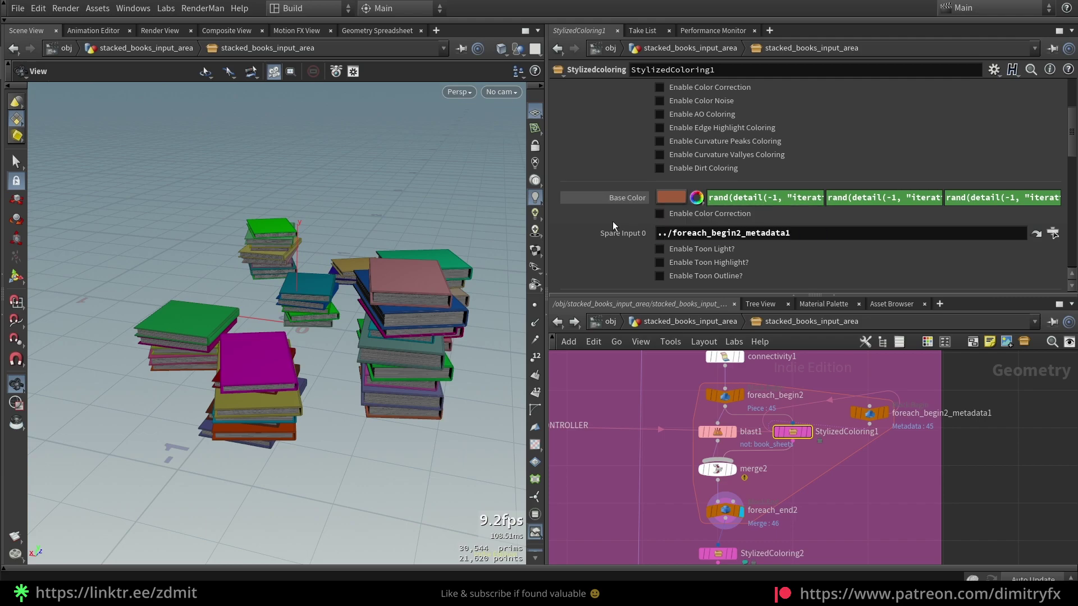
pyautogui.moveTo(340, 350); pyautogui.dragTo(348, 350)
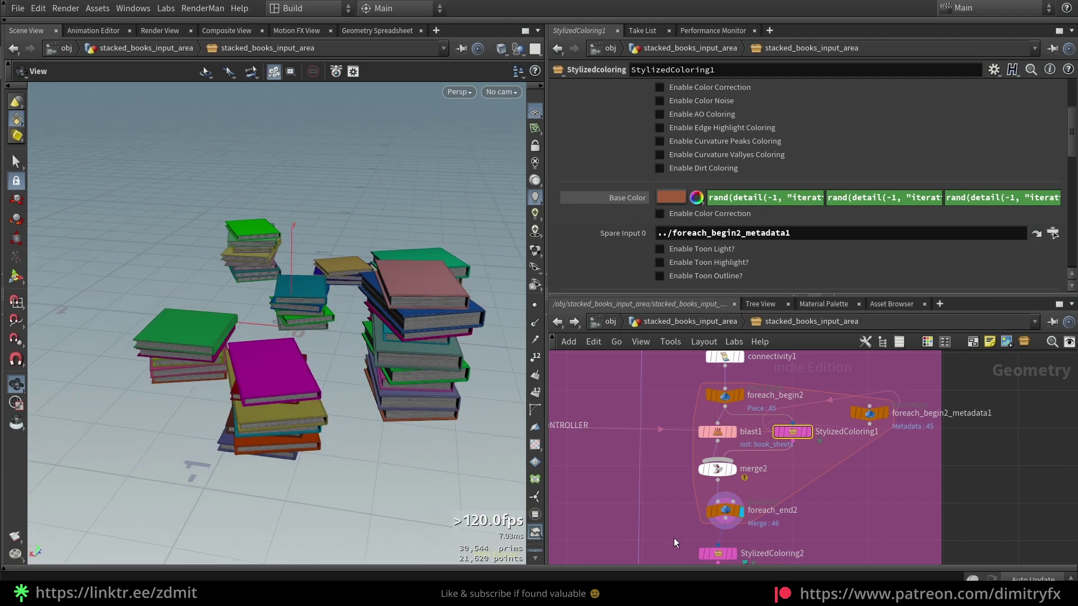
# Step: Display StylizedColoring2 and review its Additional Passes options
pyautogui.moveTo(660, 464); pyautogui.dragTo(650, 416, button='middle')
pyautogui.moveTo(698, 505); pyautogui.dragTo(706, 507)
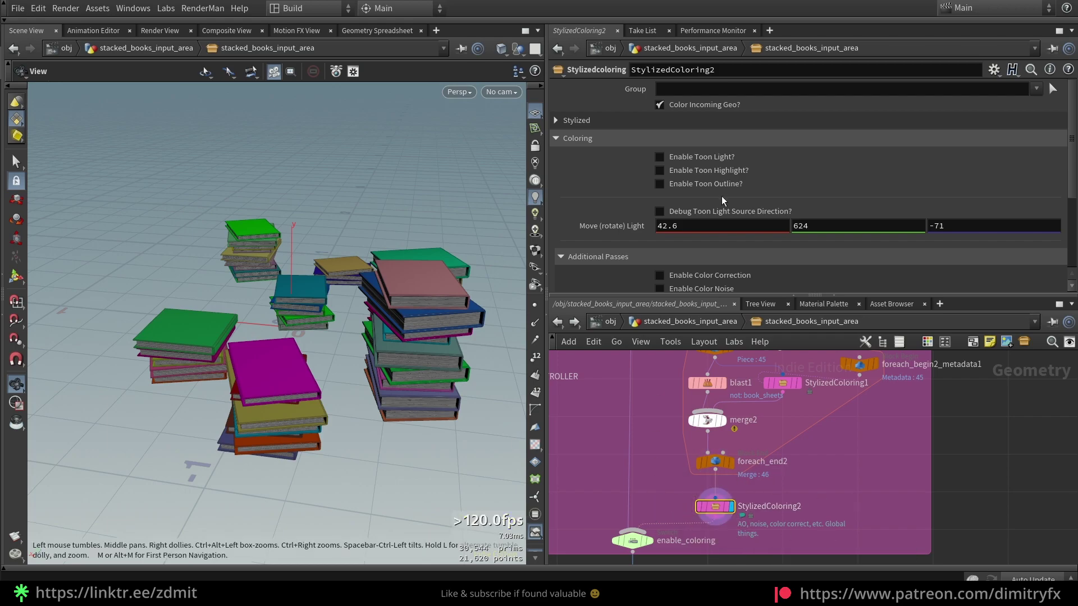
pyautogui.scroll(-4, 724, 207)
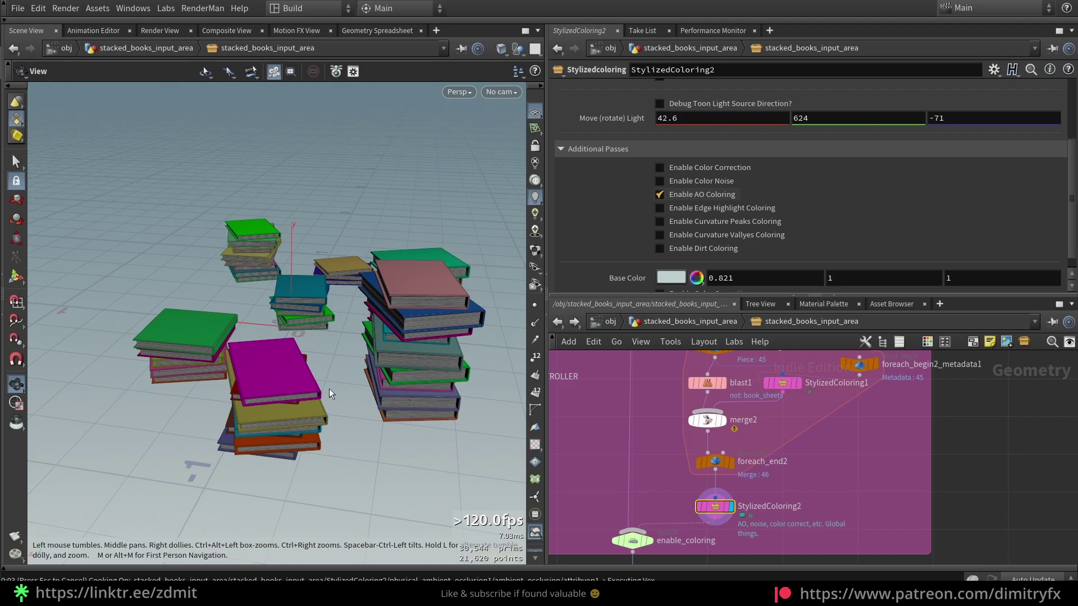
# Step: Toggle Enable AO Coloring on StylizedColoring2 to compare the book stacks with and without ambient occlusion up close
pyautogui.moveTo(329, 387); pyautogui.dragTo(433, 391)
pyautogui.click(675, 197)
pyautogui.click(675, 197)
pyautogui.click(674, 197)
pyautogui.click(674, 197)
pyautogui.scroll(6, 250, 351)
pyautogui.moveTo(250, 352); pyautogui.dragTo(262, 324)
pyautogui.click(679, 193)
pyautogui.click(679, 194)
pyautogui.click(679, 194)
pyautogui.click(704, 211)
# Step: Examine StylizedColoring1 and the connectivity1 node that feeds the coloring loop
pyautogui.moveTo(817, 447); pyautogui.dragTo(834, 475, button='middle')
pyautogui.click(799, 412)
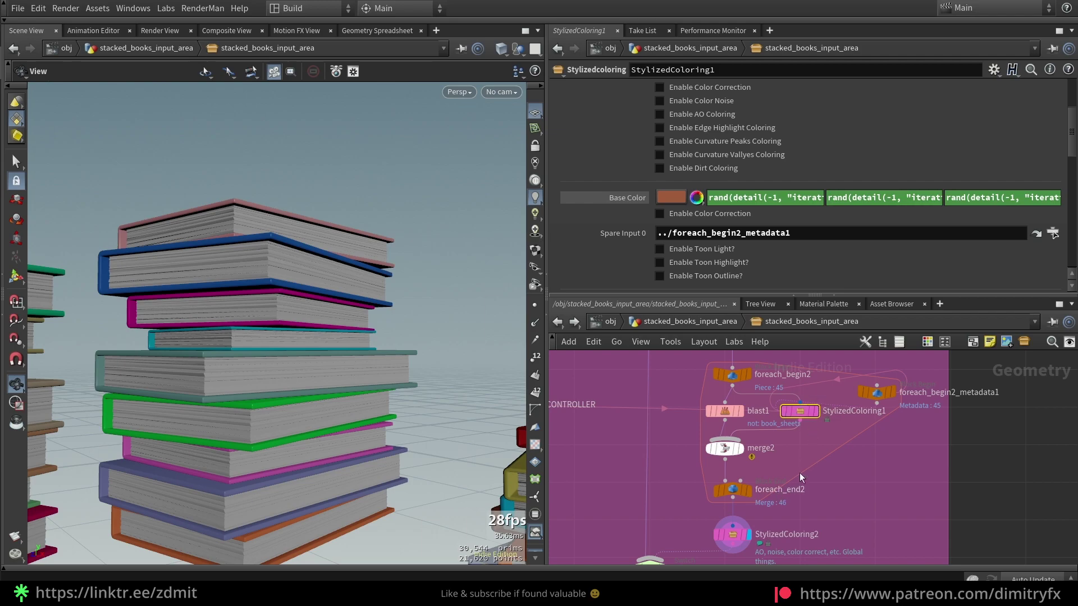
pyautogui.moveTo(783, 487); pyautogui.dragTo(793, 532, button='middle')
pyautogui.moveTo(679, 387); pyautogui.dragTo(689, 452, button='middle')
pyautogui.click(756, 446)
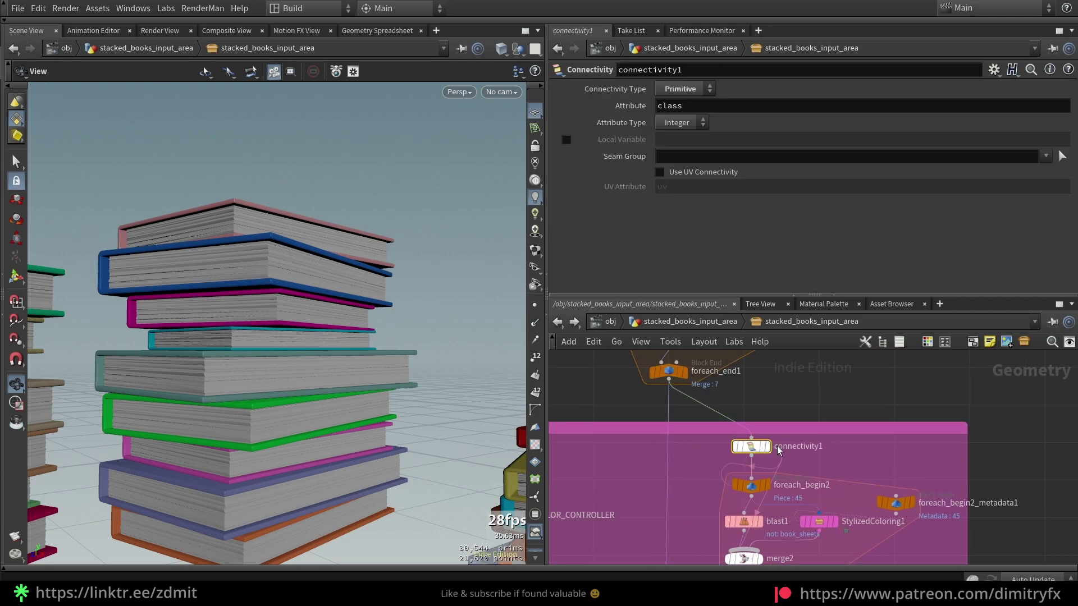
# Step: Add a For-Each Connected Piece loop in the empty area beside the COLORING network box
pyautogui.scroll(-2, 899, 432)
pyautogui.moveTo(914, 425); pyautogui.dragTo(727, 443, button='middle')
pyautogui.press('Tab')
pyautogui.write('foea')
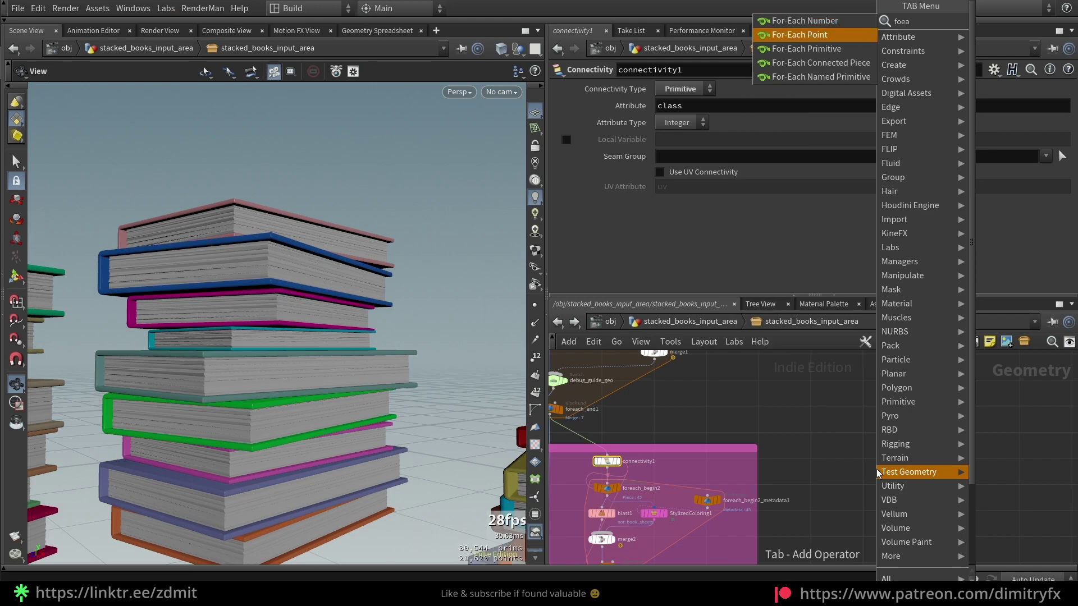
pyautogui.press('Return')
pyautogui.click(877, 469)
pyautogui.moveTo(917, 522); pyautogui.dragTo(897, 473, button='middle')
pyautogui.moveTo(924, 536); pyautogui.dragTo(821, 421)
pyautogui.moveTo(637, 378); pyautogui.dragTo(747, 433, button='middle')
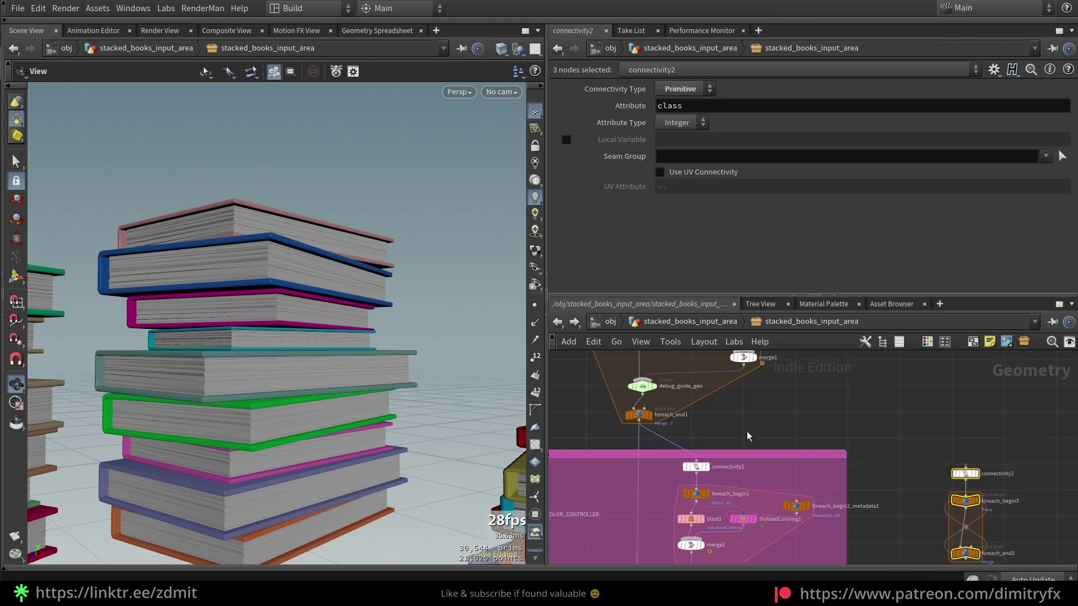
# Step: Connect the output of foreach_end1 to connectivity2 and display foreach_end3
pyautogui.click(747, 432)
pyautogui.moveTo(639, 420); pyautogui.dragTo(966, 465)
pyautogui.moveTo(902, 458); pyautogui.dragTo(835, 392, button='middle')
pyautogui.click(910, 488)
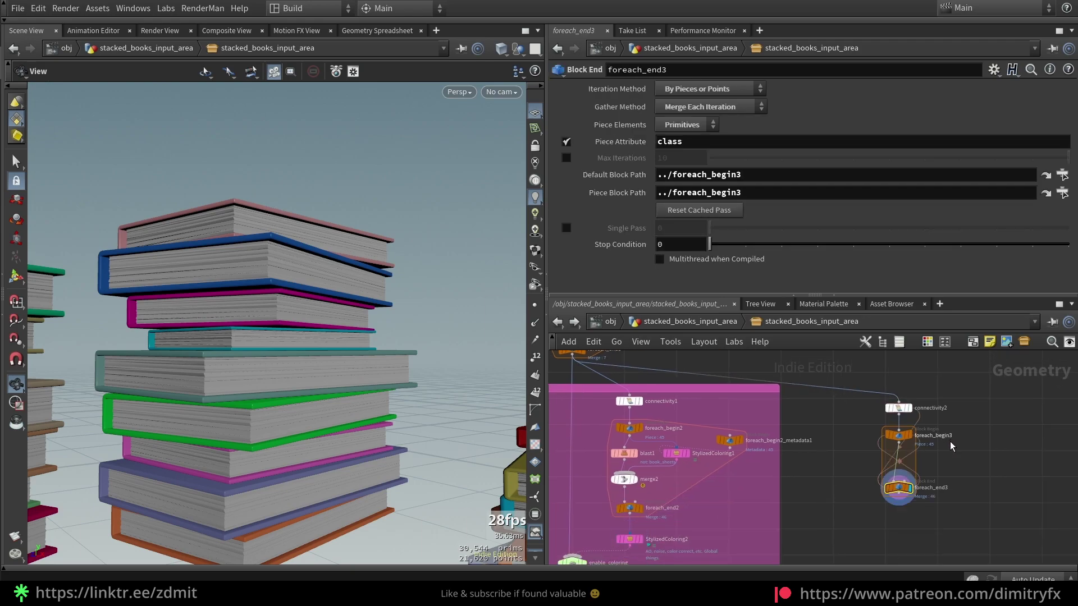
# Step: Enable Single Pass on foreach_end3, sweep it through the individual books, and delete the connectivity2 test loop
pyautogui.scroll(-5, 324, 406)
pyautogui.scroll(-6, 323, 406)
pyautogui.moveTo(339, 362); pyautogui.dragTo(394, 355)
pyautogui.click(566, 228)
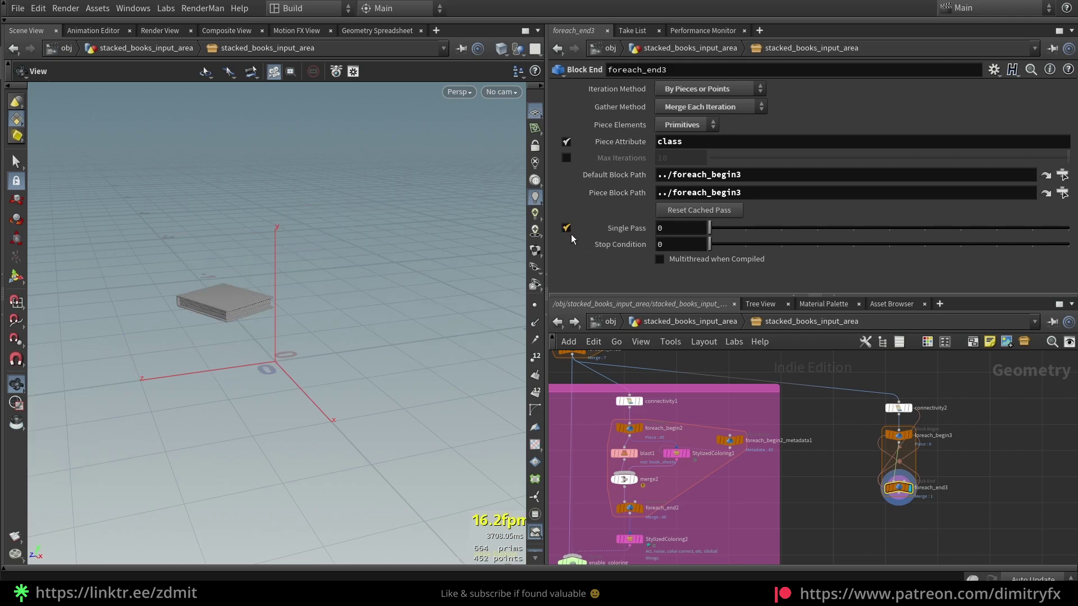
pyautogui.moveTo(669, 232); pyautogui.dragTo(1010, 251, button='middle')
pyautogui.moveTo(896, 516); pyautogui.dragTo(920, 407)
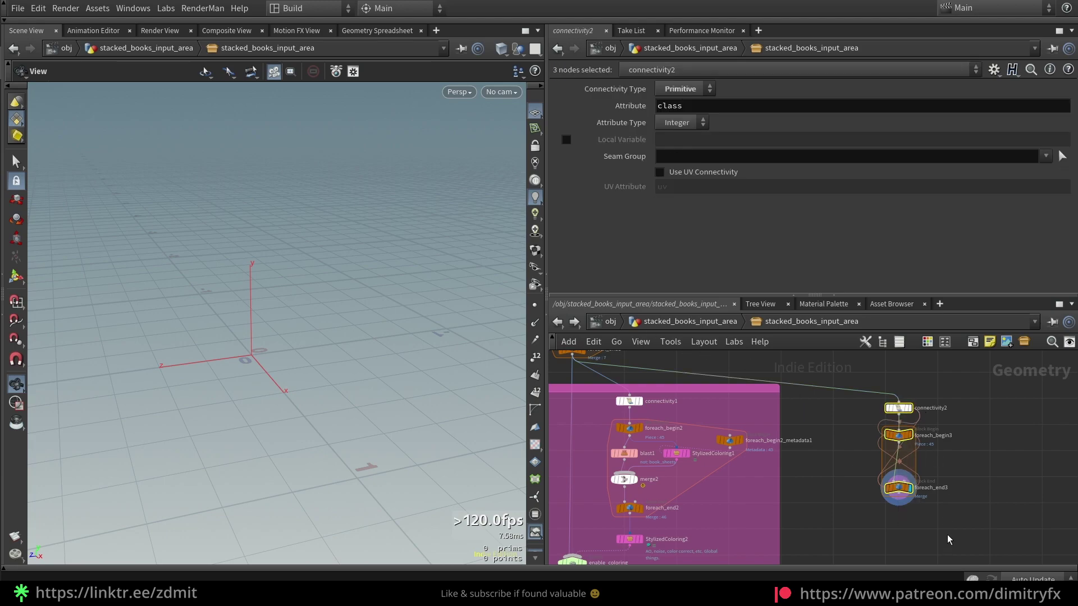
pyautogui.press('Delete')
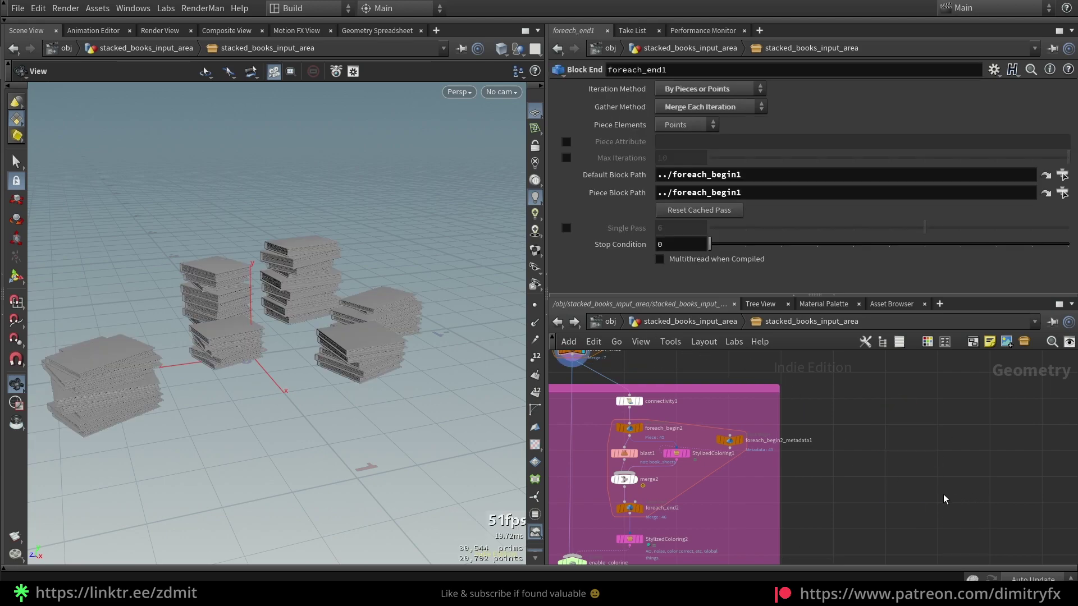
# Step: Display foreach_end2 in the COLORING network box again
pyautogui.moveTo(786, 503); pyautogui.dragTo(838, 492, button='middle')
pyautogui.scroll(4, 637, 501)
pyautogui.moveTo(682, 479); pyautogui.dragTo(786, 507)
pyautogui.click(741, 496)
pyautogui.moveTo(659, 462); pyautogui.dragTo(676, 497, button='middle')
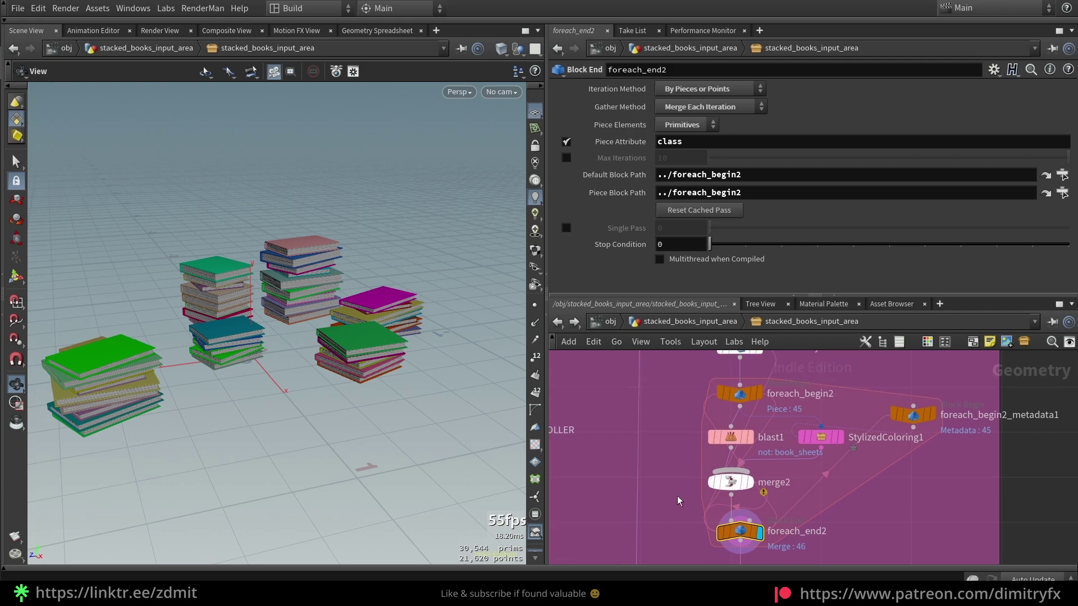
# Step: Inspect foreach_begin2_metadata1 and foreach_begin2, and align the metadata node level with foreach_begin2
pyautogui.click(916, 417)
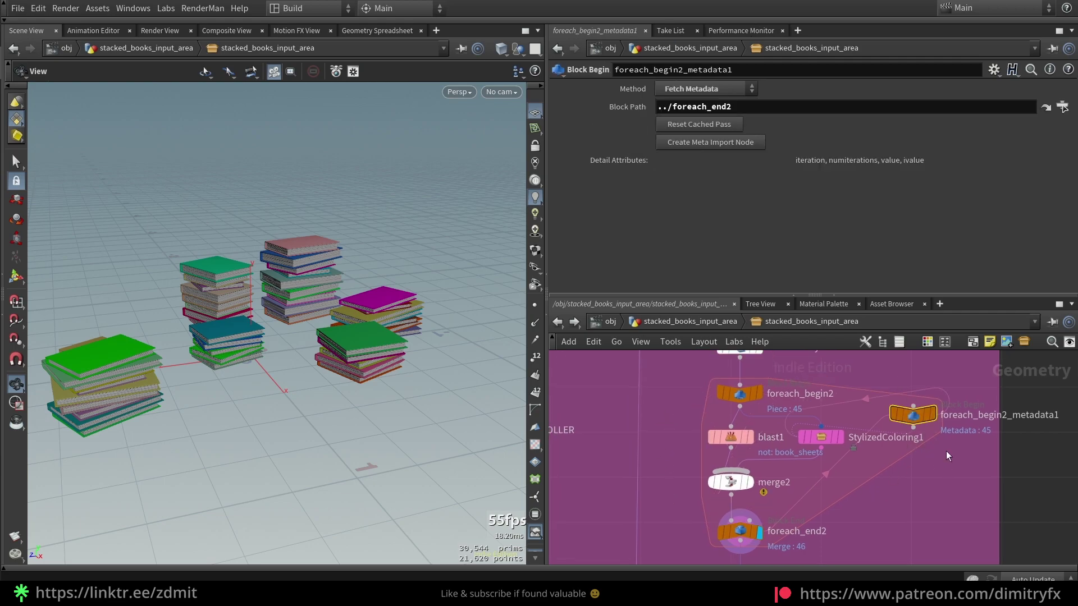
pyautogui.moveTo(943, 449); pyautogui.dragTo(916, 458, button='middle')
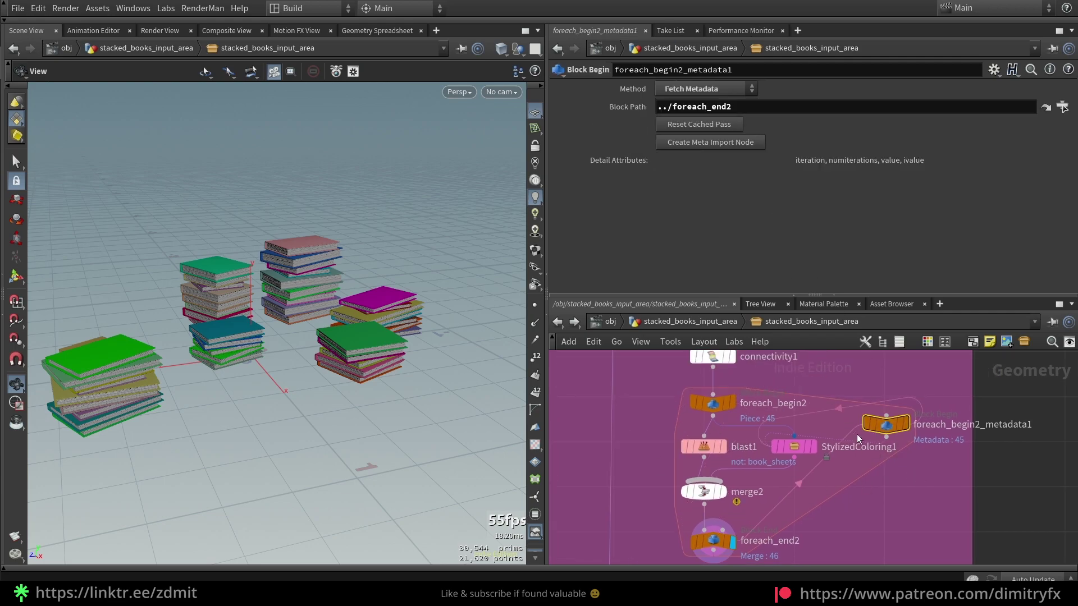
pyautogui.click(711, 403)
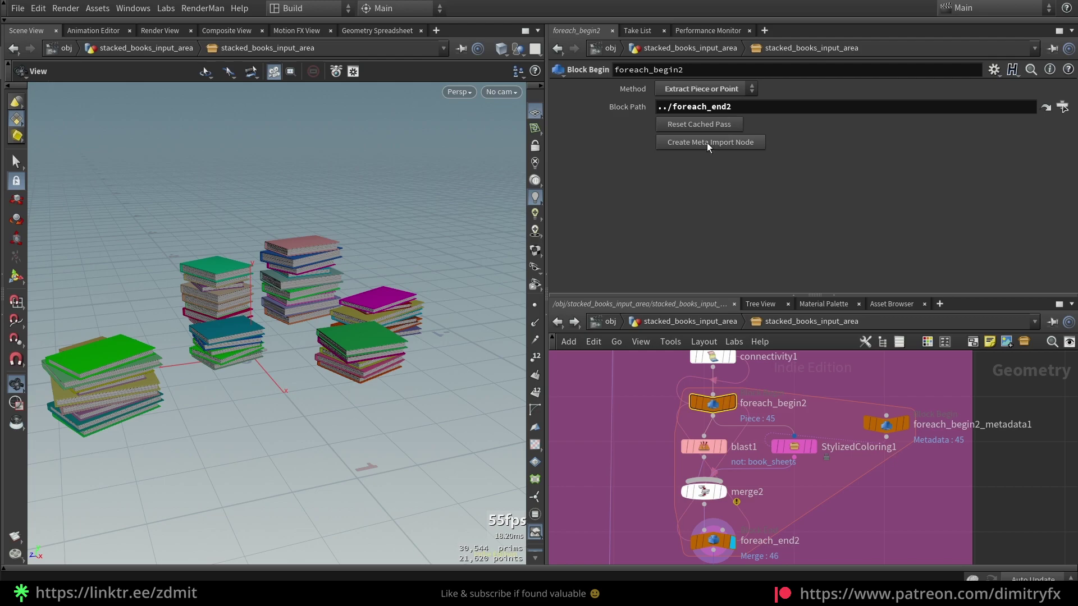
pyautogui.moveTo(892, 429); pyautogui.dragTo(903, 408)
# Step: Add a Color node below StylizedColoring1, in the free area beside merge2
pyautogui.click(811, 449)
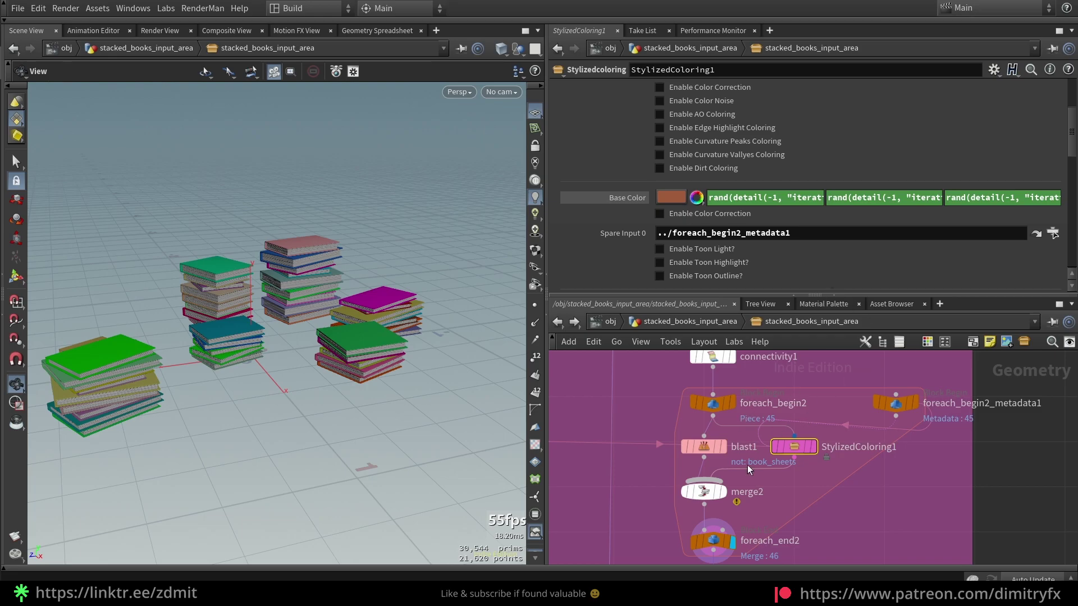
pyautogui.press('Tab')
pyautogui.write('color')
pyautogui.press('Return')
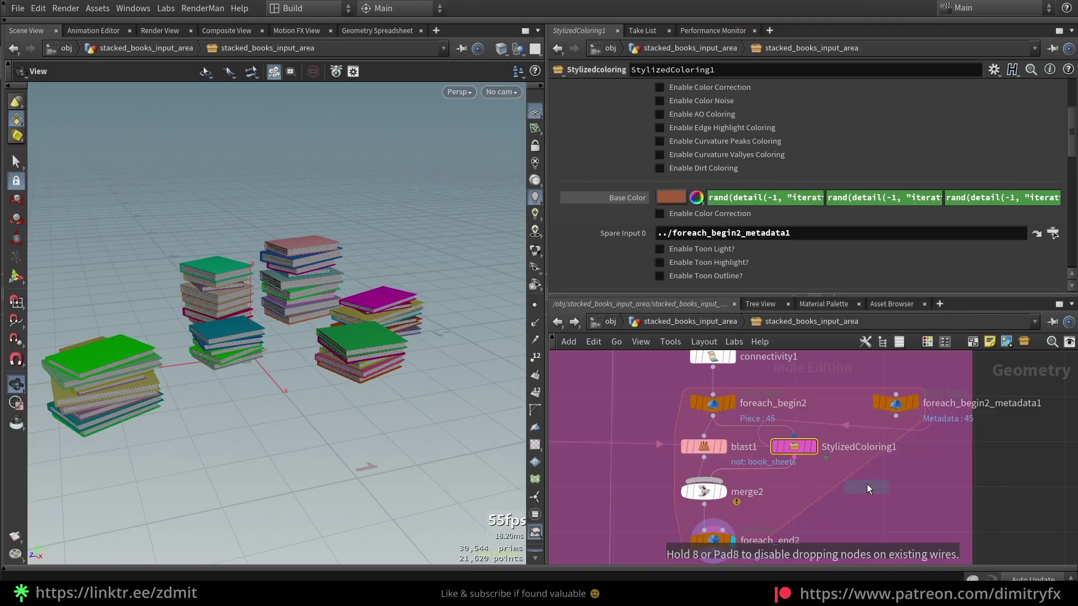
pyautogui.click(867, 485)
pyautogui.moveTo(866, 484); pyautogui.dragTo(879, 483)
# Step: Copy the first Base Color expression of StylizedColoring1 into the first color component of color2
pyautogui.click(804, 447)
pyautogui.click(766, 198)
pyautogui.hotkey('ctrl', 'a')
pyautogui.click(881, 487)
pyautogui.click(767, 178)
pyautogui.hotkey('ctrl', 'a')
pyautogui.hotkey('ctrl', 'v')
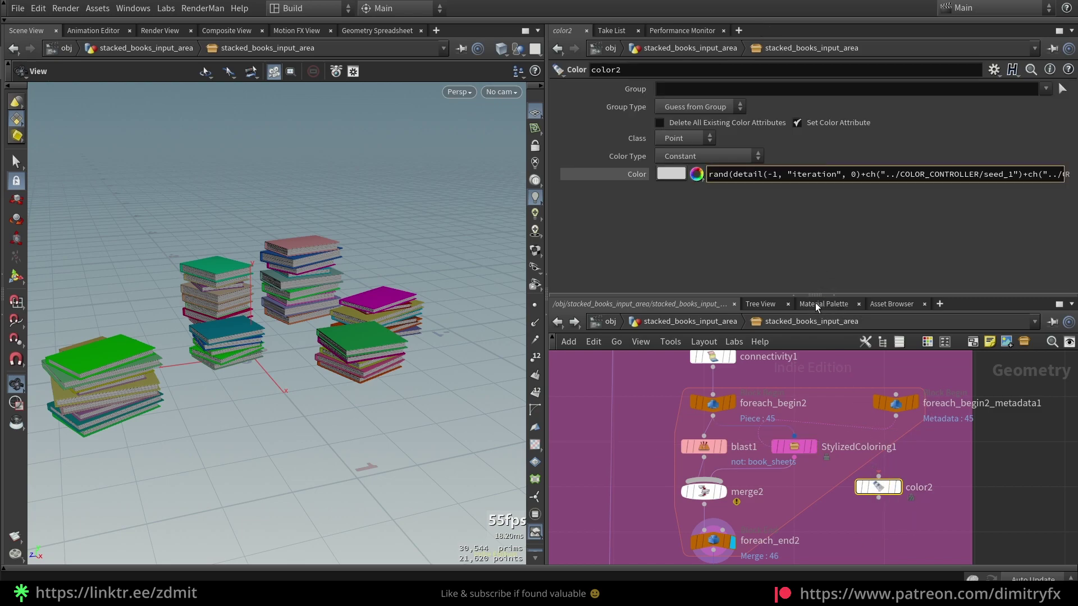
# Step: Copy the second Base Color expression of StylizedColoring1 into the second color component of color2
pyautogui.click(799, 447)
pyautogui.click(881, 197)
pyautogui.hotkey('ctrl', 'a')
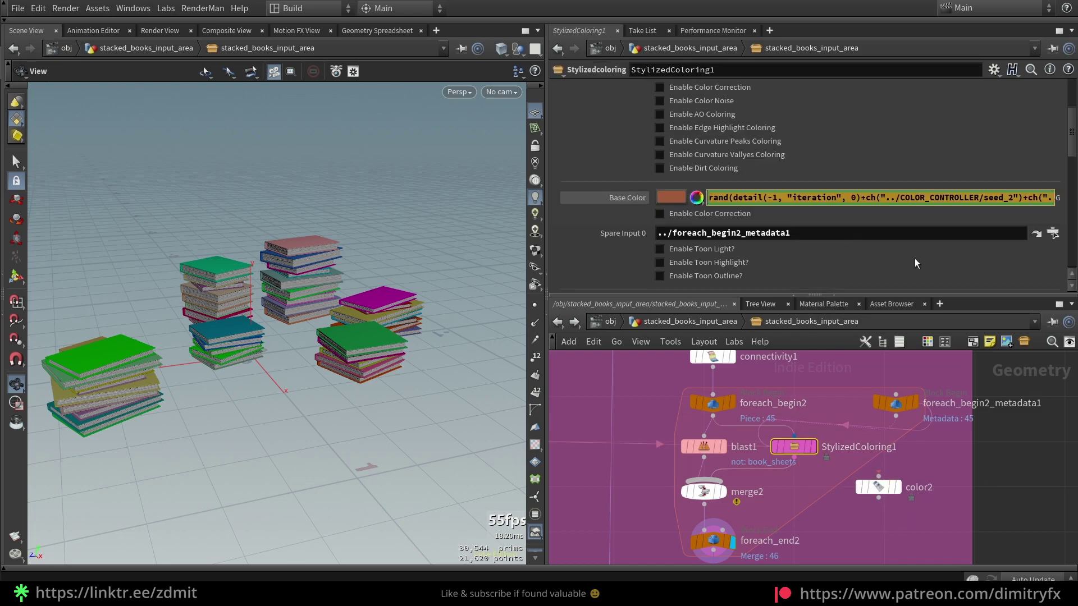
pyautogui.click(879, 486)
pyautogui.hotkey('ctrl', 'a')
pyautogui.hotkey('ctrl', 'v')
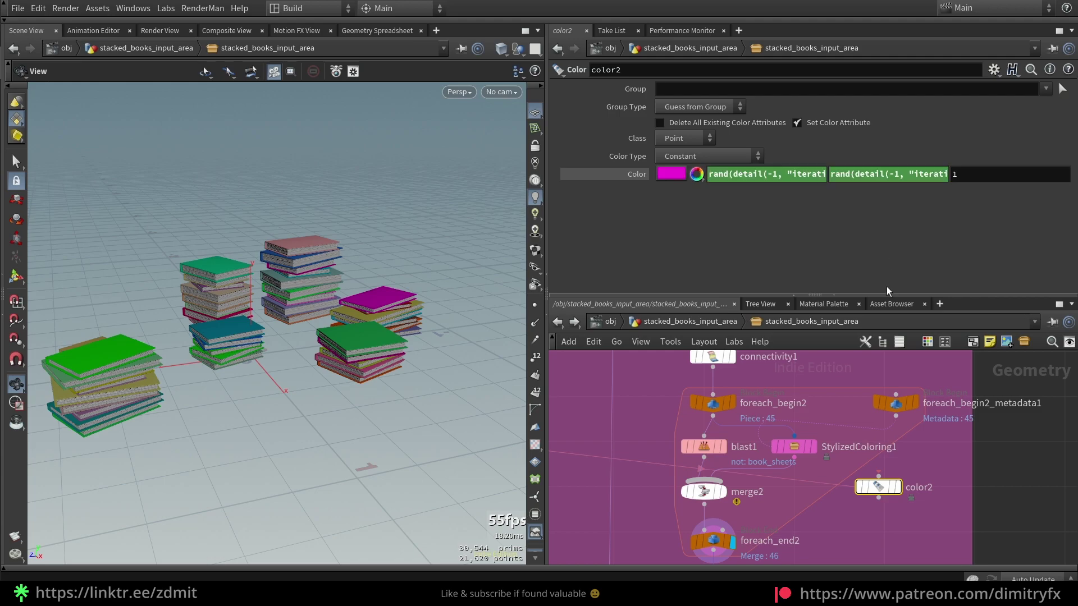
# Step: Copy the third Base Color expression of StylizedColoring1 into the third color component of color2
pyautogui.click(797, 437)
pyautogui.press('Escape')
pyautogui.click(799, 447)
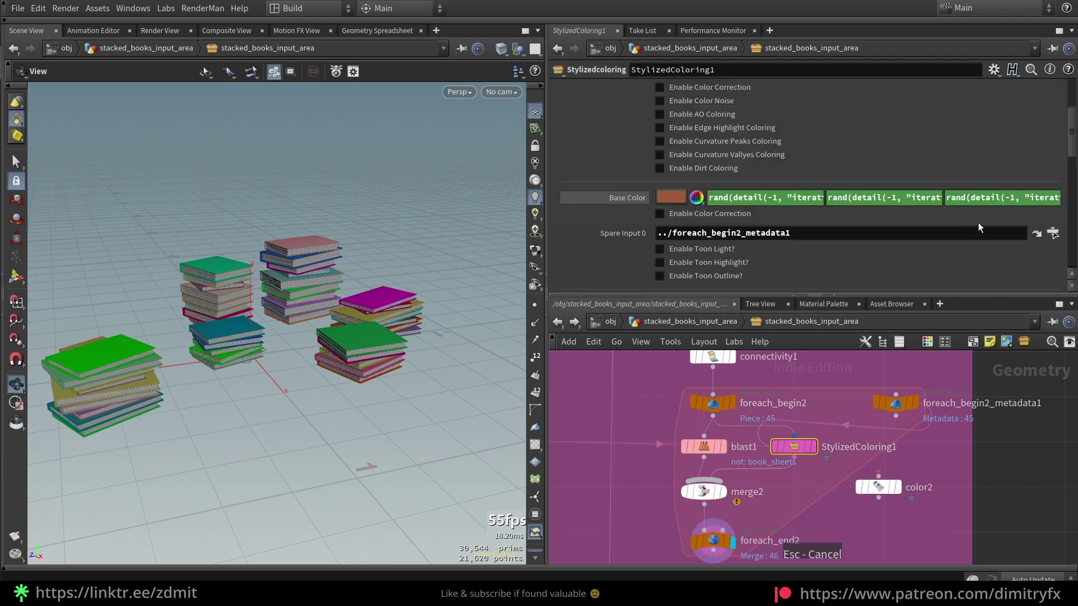
pyautogui.click(1011, 197)
pyautogui.hotkey('ctrl', 'a')
pyautogui.hotkey('ctrl', 'c')
pyautogui.click(887, 488)
pyautogui.click(999, 173)
pyautogui.hotkey('ctrl', 'a')
pyautogui.hotkey('ctrl', 'v')
pyautogui.press('Return')
# Step: Wire color2 between foreach_begin2 and merge2, cutting StylizedColoring1's connection to merge2
pyautogui.moveTo(878, 475); pyautogui.dragTo(771, 417)
pyautogui.moveTo(878, 497); pyautogui.dragTo(753, 493)
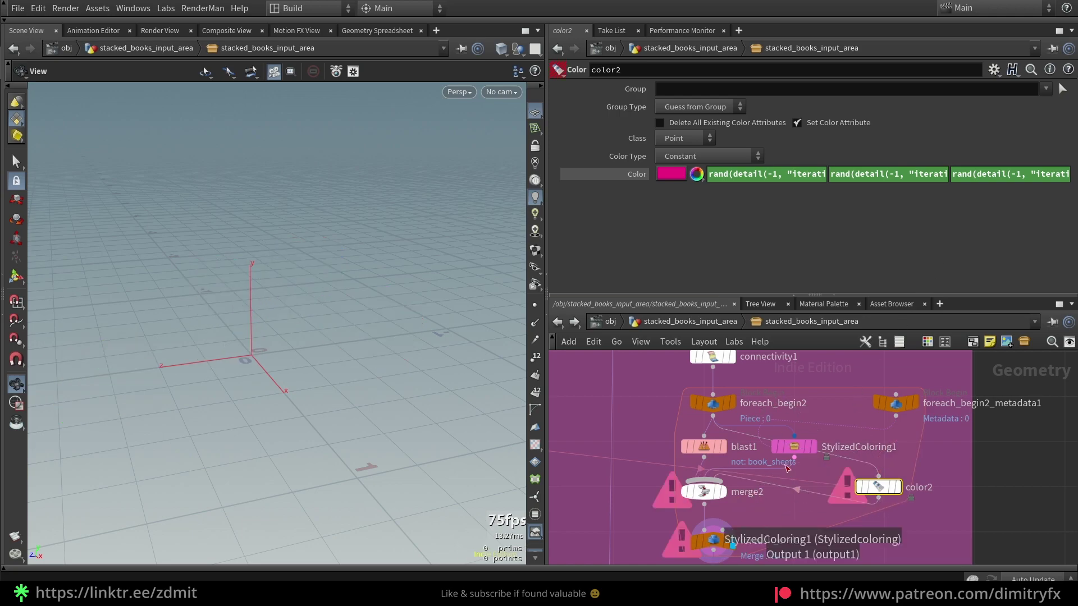
pyautogui.press('y')
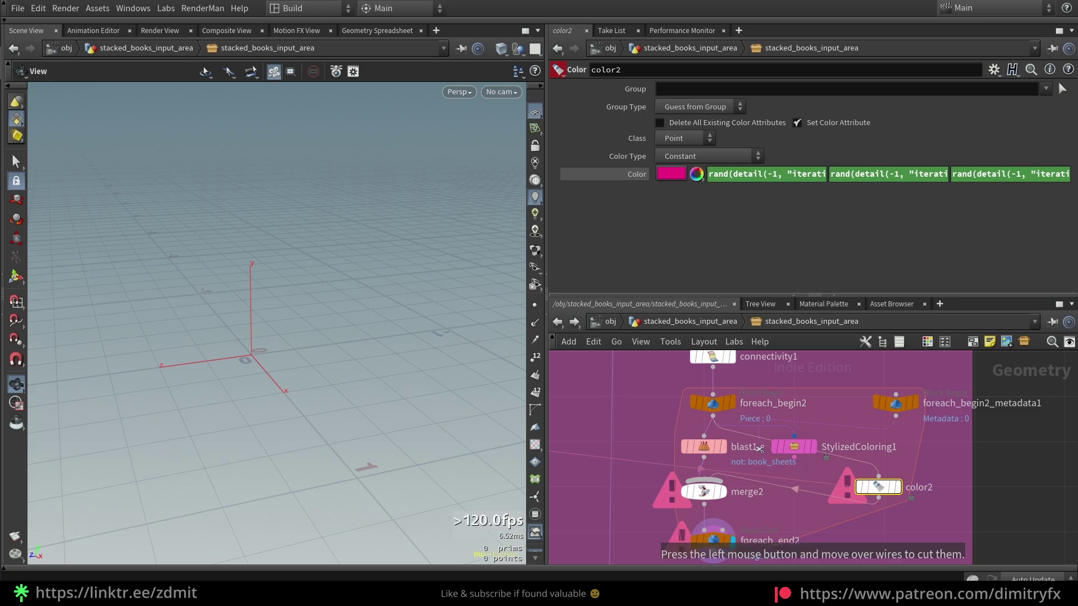
pyautogui.press('y')
pyautogui.moveTo(879, 476); pyautogui.dragTo(714, 414)
pyautogui.moveTo(880, 488); pyautogui.dragTo(885, 479)
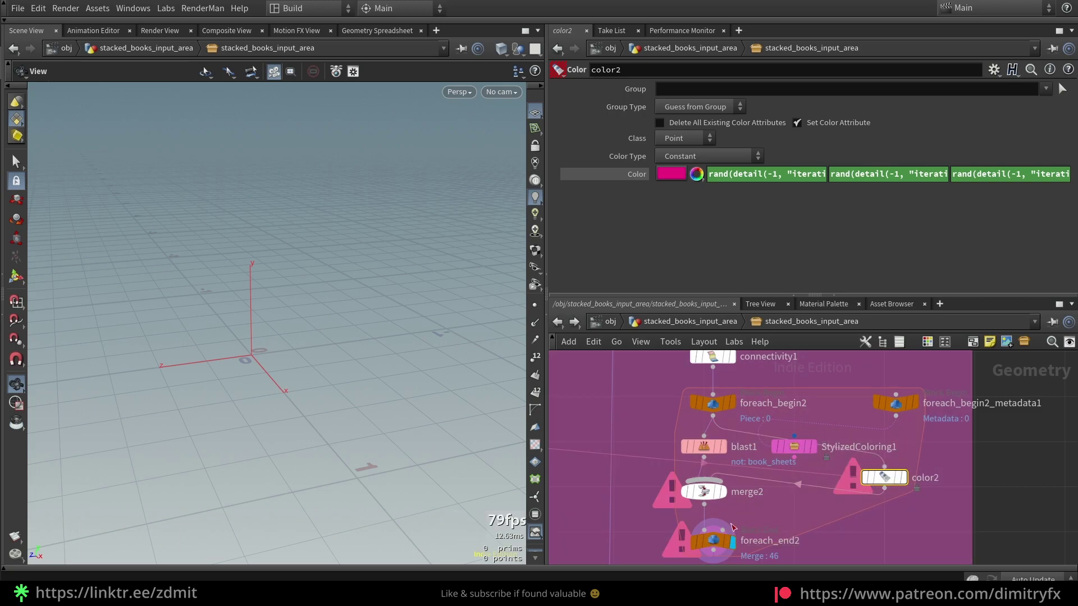
# Step: Inspect merge2's node information, and add a spare input to color2 that references foreach_begin2_metadata1
pyautogui.click(716, 495)
pyautogui.middleClick(701, 494)
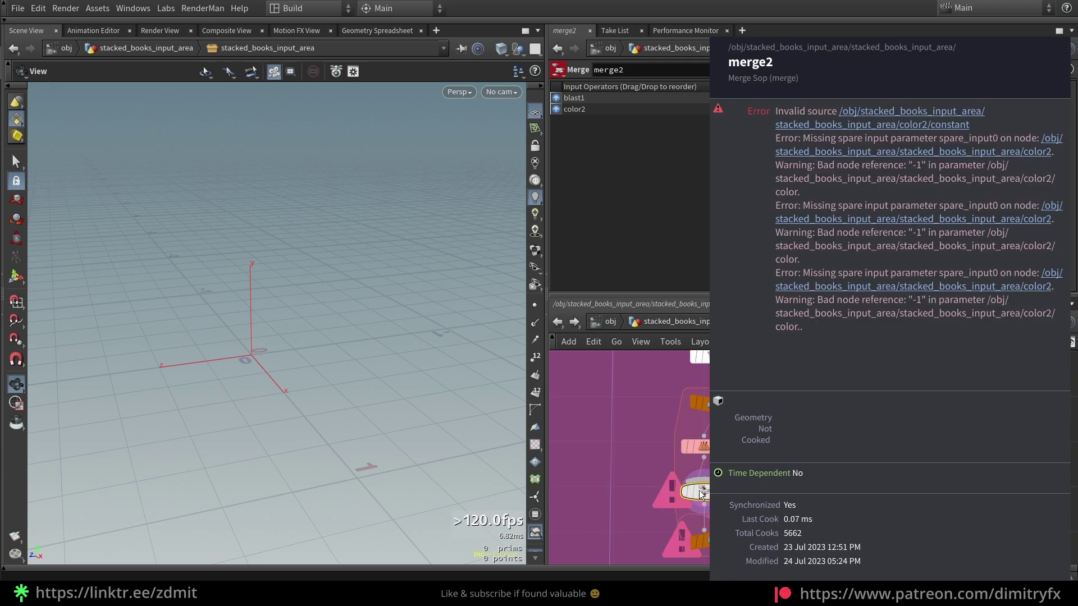
pyautogui.click(885, 477)
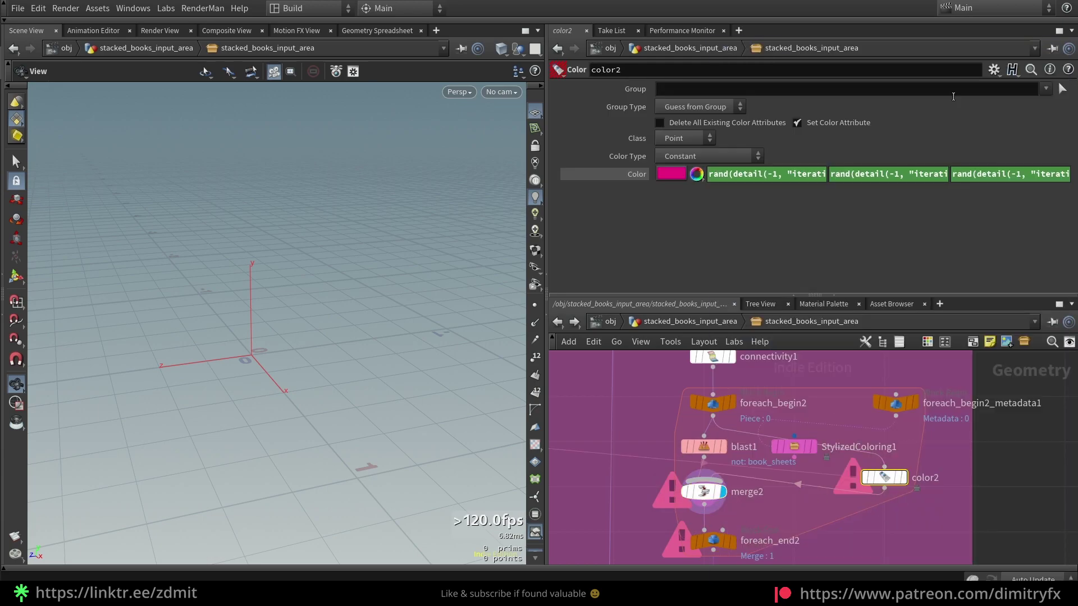
pyautogui.click(994, 69)
pyautogui.click(883, 194)
pyautogui.click(994, 70)
pyautogui.click(884, 192)
pyautogui.moveTo(892, 403); pyautogui.dragTo(831, 193)
# Step: Display foreach_end2 and examine the book stacks colored through color2
pyautogui.scroll(-3, 854, 514)
pyautogui.moveTo(854, 513); pyautogui.dragTo(883, 435, button='middle')
pyautogui.click(788, 456)
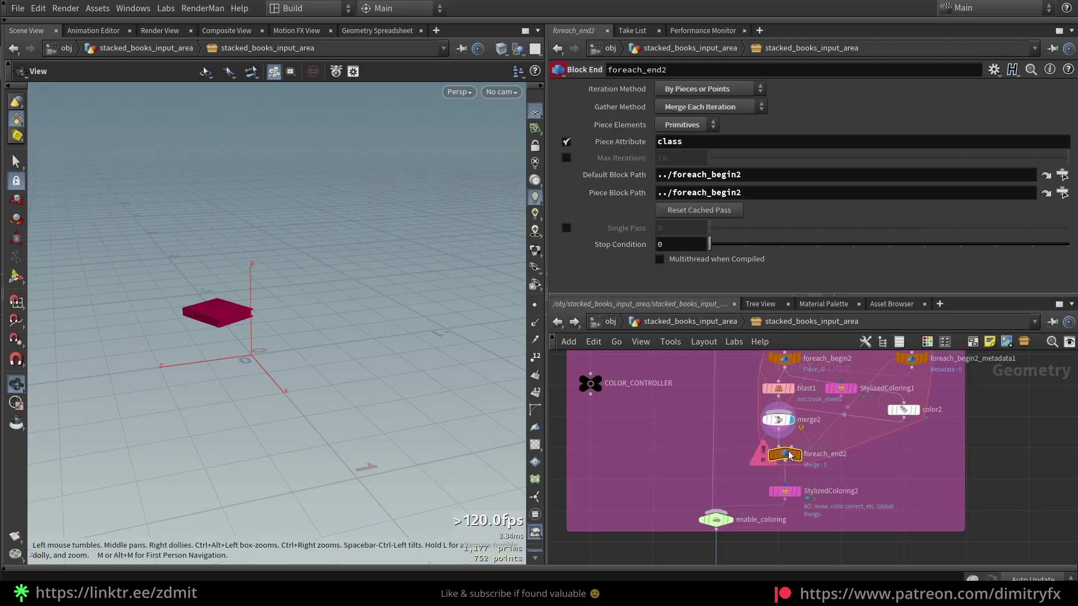
pyautogui.press('r')
pyautogui.moveTo(405, 373); pyautogui.dragTo(466, 355)
pyautogui.moveTo(910, 440); pyautogui.dragTo(895, 471, button='middle')
pyautogui.scroll(3, 745, 450)
# Step: Display merge2 and inspect its node information, including attributes and primitive groups
pyautogui.click(773, 454)
pyautogui.press('r')
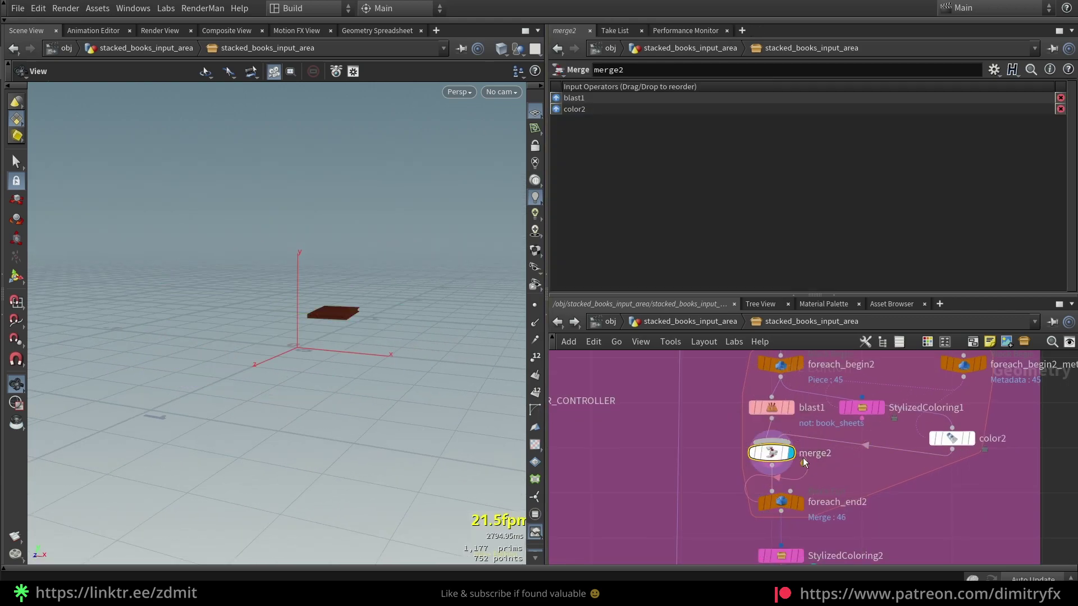
pyautogui.scroll(2, 733, 417)
pyautogui.middleClick(793, 466)
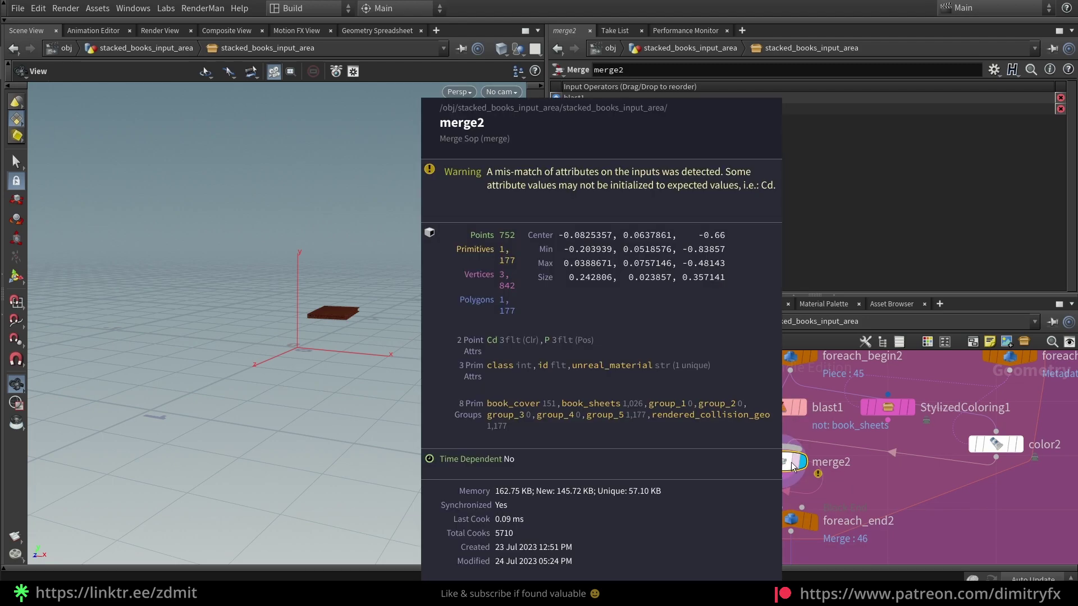
pyautogui.middleClick(813, 469)
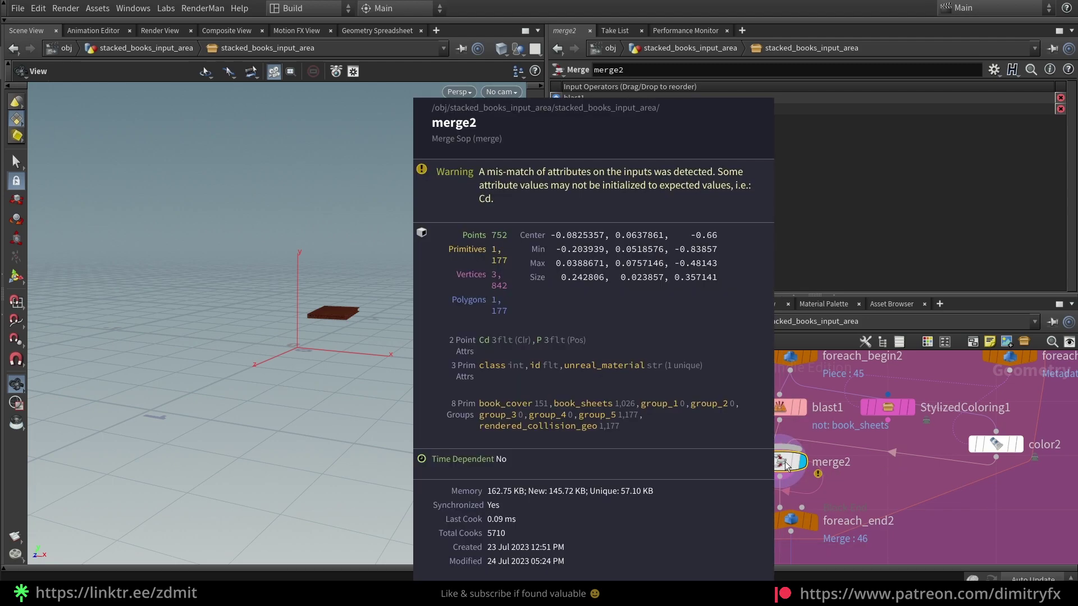
# Step: Limit color2 to the book_cover group by copying the group name from StylizedColoring1, and check the single book
pyautogui.click(996, 444)
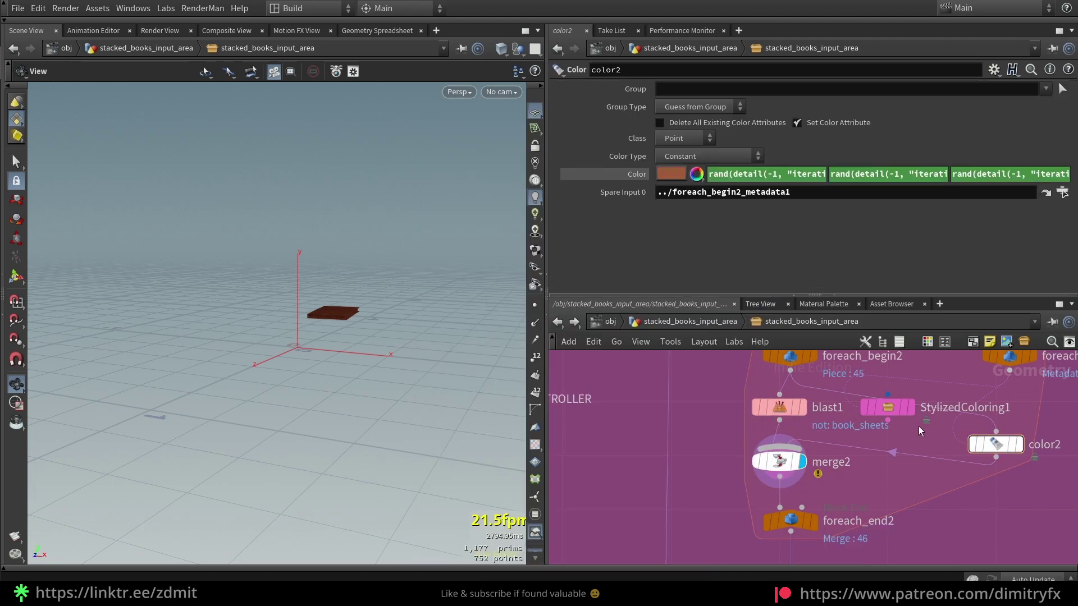
pyautogui.click(887, 407)
pyautogui.moveTo(718, 90); pyautogui.dragTo(654, 124)
pyautogui.click(996, 456)
pyautogui.click(995, 444)
pyautogui.click(712, 89)
pyautogui.hotkey('ctrl', 'v')
pyautogui.press('Return')
pyautogui.scroll(10, 354, 335)
pyautogui.hotkey('ctrl', 'z')
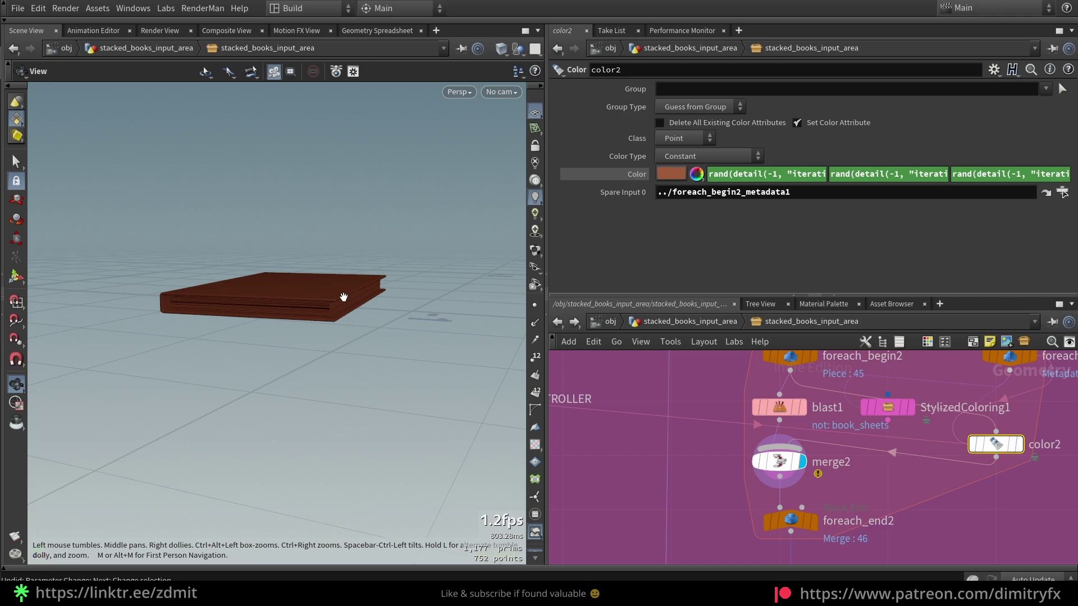
pyautogui.hotkey('ctrl', 'shift', 'z')
pyautogui.moveTo(436, 275); pyautogui.dragTo(287, 284)
# Step: Display foreach_end2 again and examine all the book stacks with only their covers colored
pyautogui.click(814, 522)
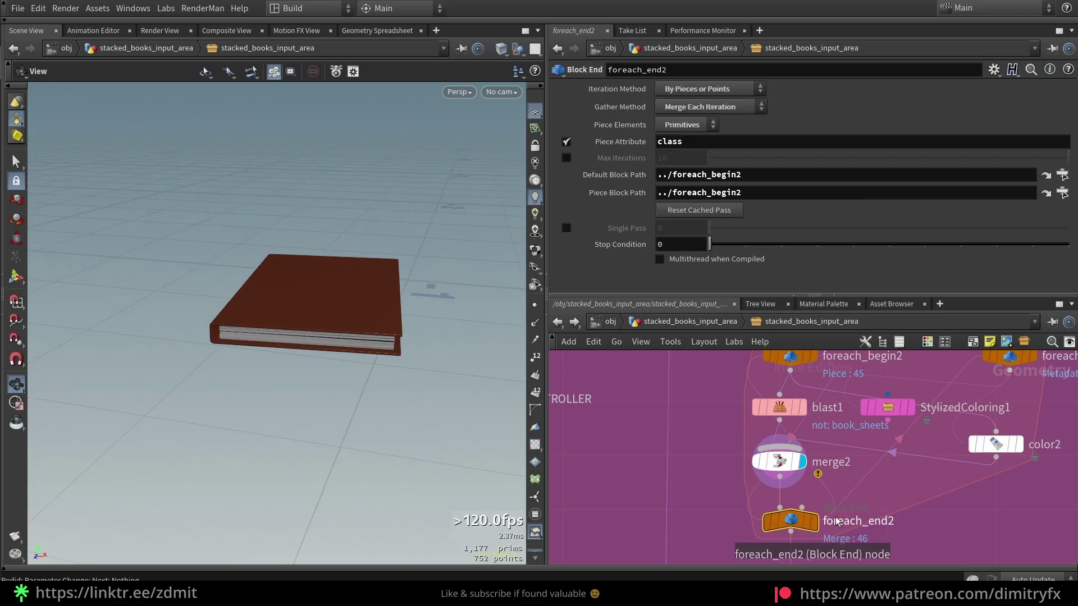
pyautogui.scroll(-8, 398, 324)
pyautogui.moveTo(426, 330); pyautogui.dragTo(382, 303)
pyautogui.moveTo(387, 387); pyautogui.dragTo(292, 336)
# Step: Compare color2's expressions and spare input with the iteration-based scaling expressions of stackBooks1
pyautogui.click(996, 445)
pyautogui.moveTo(1017, 482); pyautogui.dragTo(935, 511, button='middle')
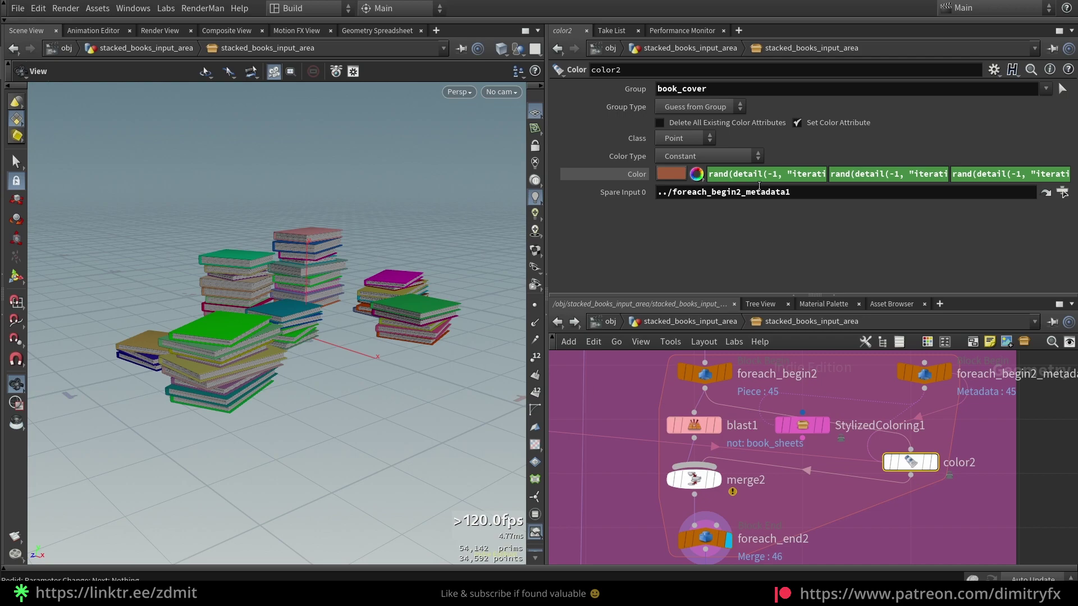
pyautogui.scroll(-6, 830, 461)
pyautogui.moveTo(803, 427); pyautogui.dragTo(840, 540, button='middle')
pyautogui.scroll(7, 729, 425)
pyautogui.moveTo(786, 421); pyautogui.dragTo(731, 496, button='middle')
pyautogui.click(769, 412)
pyautogui.scroll(-7, 876, 426)
pyautogui.moveTo(876, 533); pyautogui.dragTo(874, 470, button='middle')
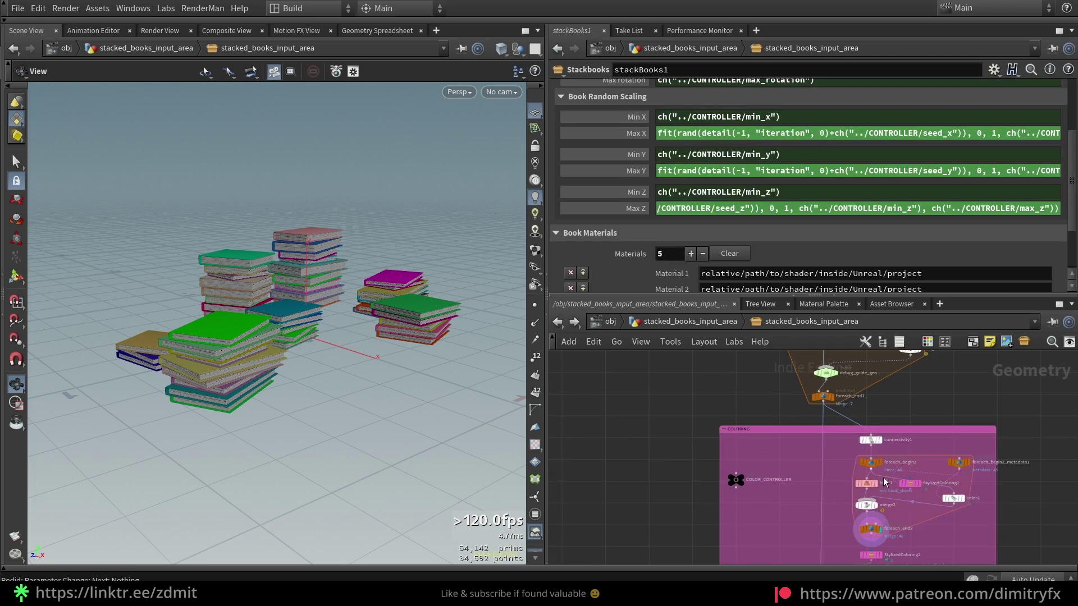
# Step: Inspect the metadata reference used in the COLORING loop and the settings of foreach_begin2_metadata1
pyautogui.scroll(5, 948, 505)
pyautogui.moveTo(1005, 524); pyautogui.dragTo(904, 459, button='middle')
pyautogui.scroll(1, 905, 459)
pyautogui.click(841, 363)
pyautogui.moveTo(885, 412); pyautogui.dragTo(898, 475, button='middle')
pyautogui.doubleClick(752, 192)
pyautogui.click(759, 195)
pyautogui.moveTo(904, 420); pyautogui.dragTo(881, 521, button='middle')
pyautogui.click(834, 433)
pyautogui.scroll(-2, 836, 435)
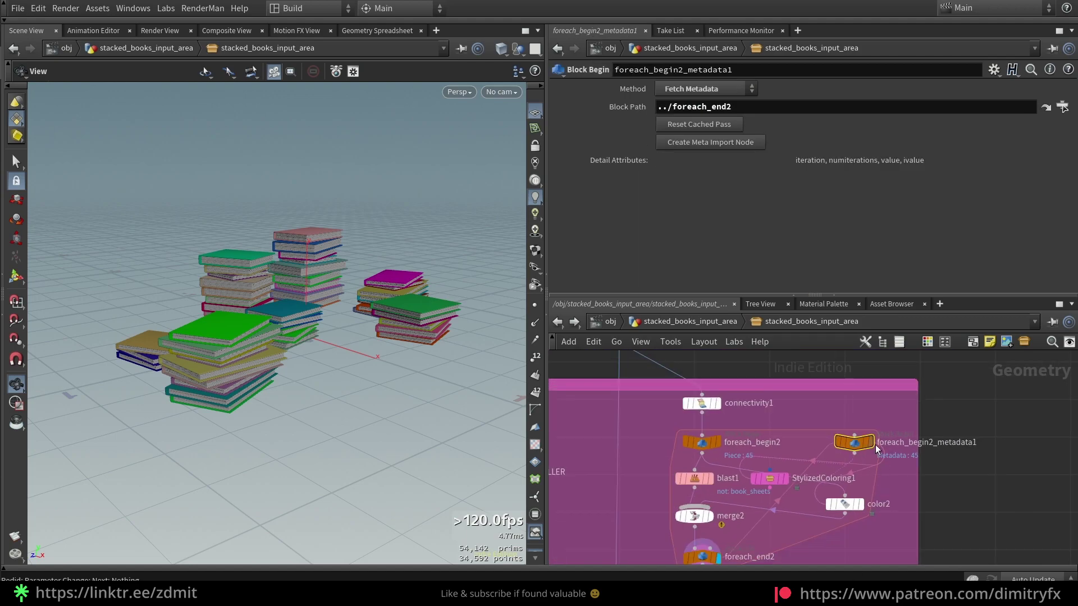
# Step: Open color2's first color component in the expression editor and examine its rand and detail iteration part
pyautogui.click(849, 502)
pyautogui.click(747, 174)
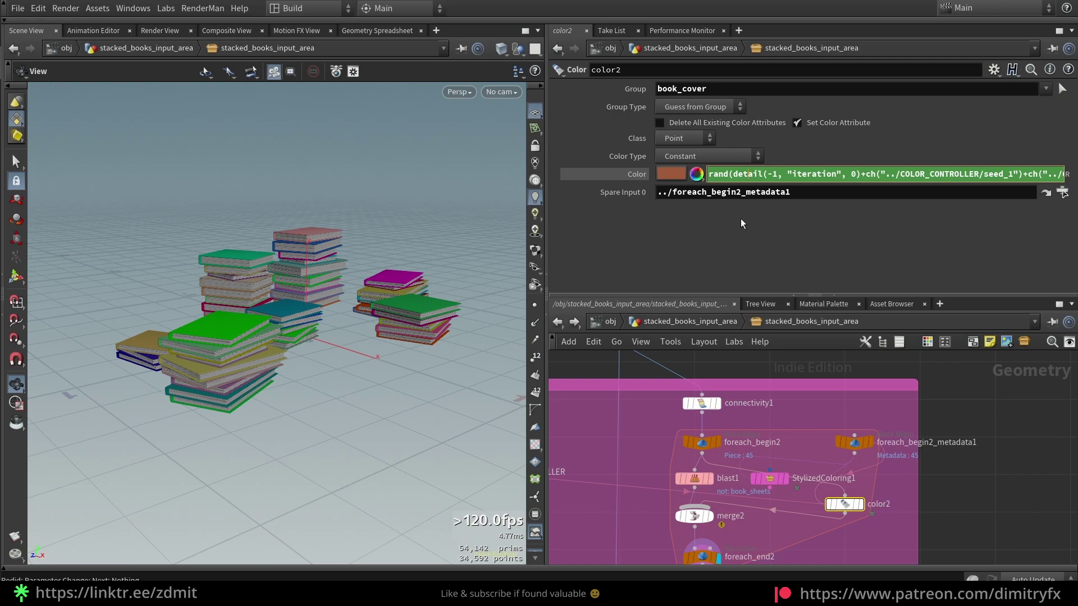
pyautogui.hotkey('alt', 'e')
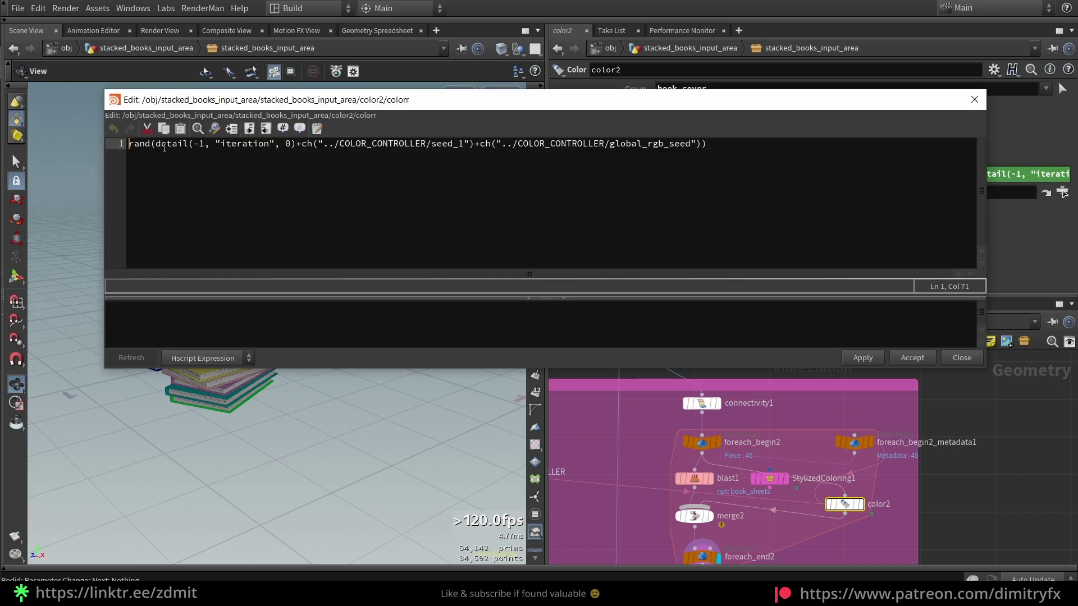
pyautogui.moveTo(155, 144); pyautogui.dragTo(369, 139)
pyautogui.click(363, 143)
pyautogui.hotkey('ctrl', 'z')
pyautogui.moveTo(295, 145)
pyautogui.mouseDown()
pyautogui.moveTo(131, 145)
pyautogui.moveTo(548, 144)
pyautogui.moveTo(296, 154)
pyautogui.mouseUp()
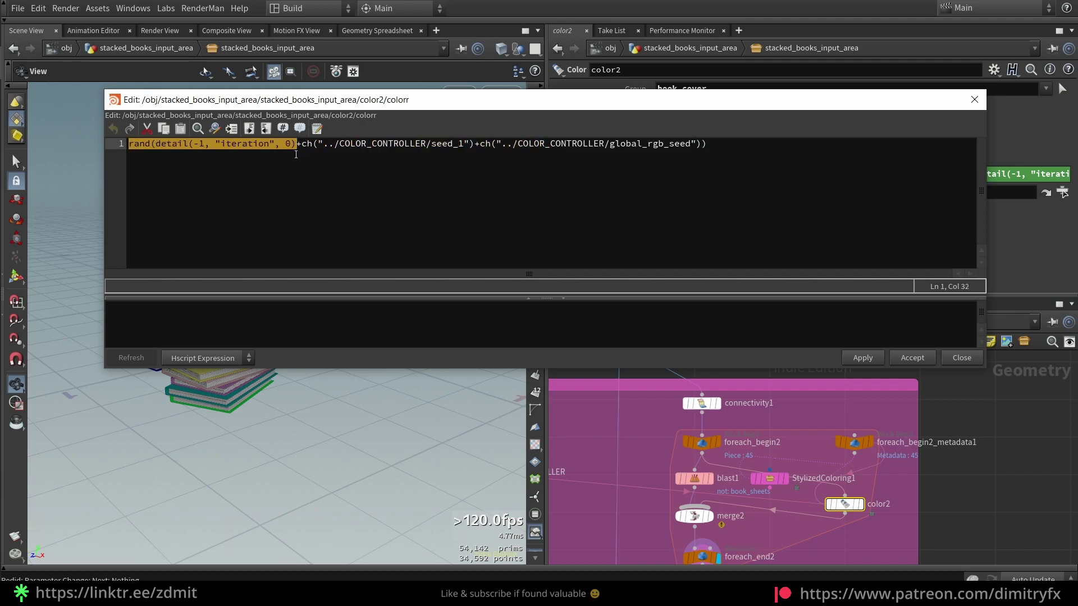
# Step: Examine the seed_1 and global_rgb_seed channel references in the expression, and close the expression editor
pyautogui.click(458, 184)
pyautogui.moveTo(474, 145); pyautogui.dragTo(299, 149)
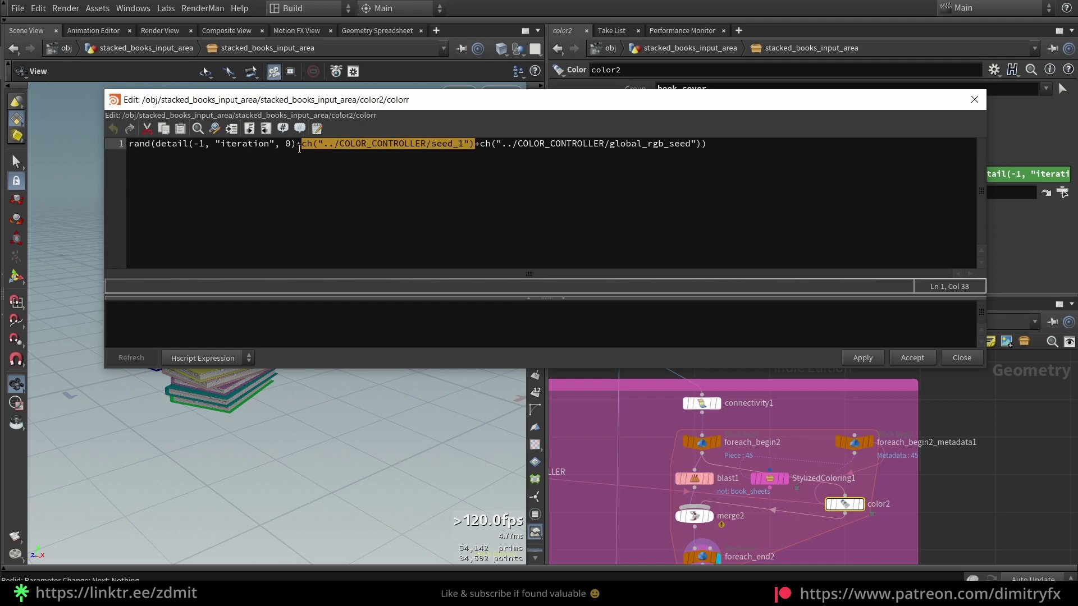
pyautogui.moveTo(671, 101); pyautogui.dragTo(590, 209)
pyautogui.moveTo(400, 253); pyautogui.dragTo(622, 253)
pyautogui.click(893, 208)
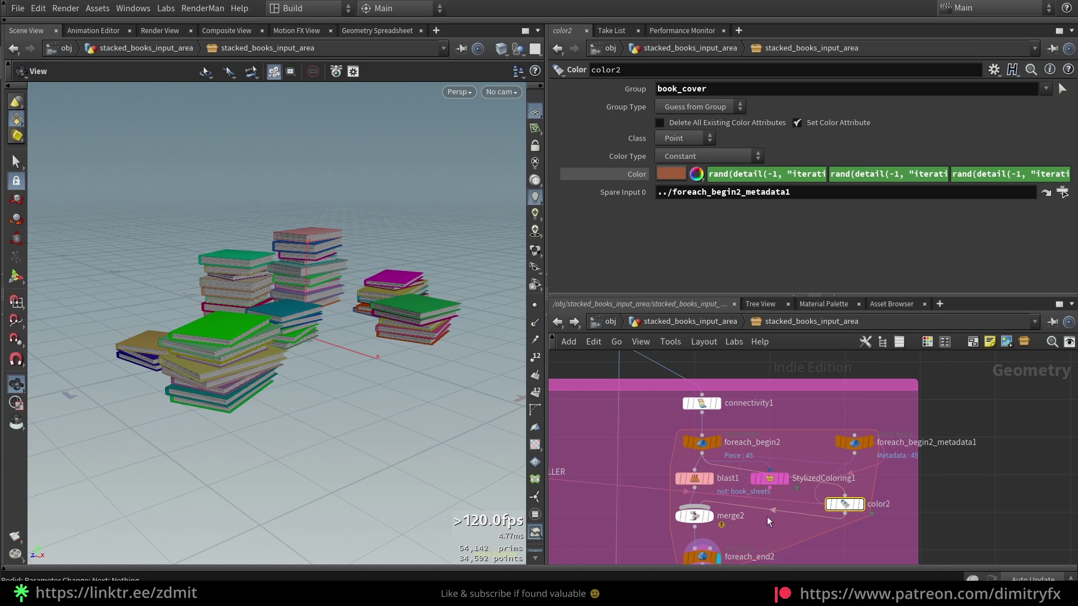
# Step: Delete color2 so StylizedColoring1 feeds merge2 again, and save the scene file
pyautogui.press('Delete')
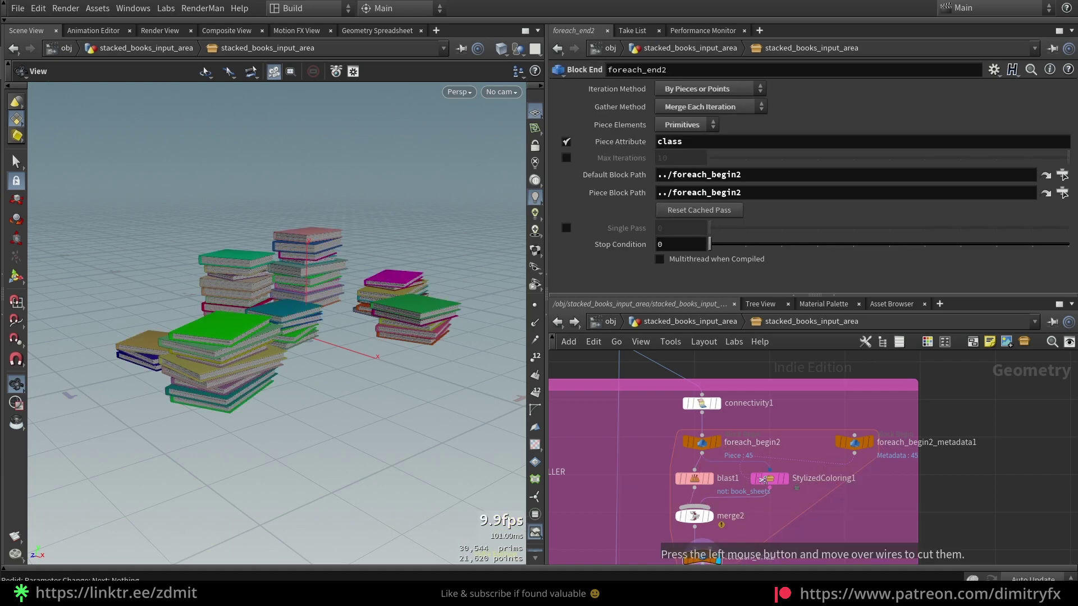
pyautogui.moveTo(842, 504); pyautogui.dragTo(881, 424, button='middle')
pyautogui.hotkey('ctrl', 's')
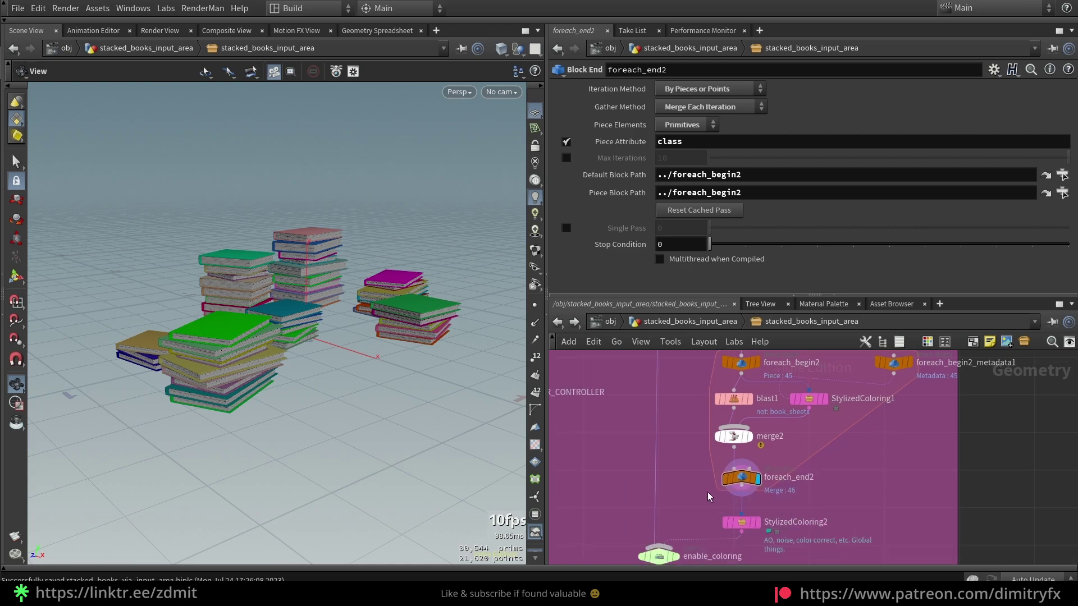
# Step: Enable coloring on the stacked_books_input_area asset and set its Global RGB seed to 2.09
pyautogui.press('u')
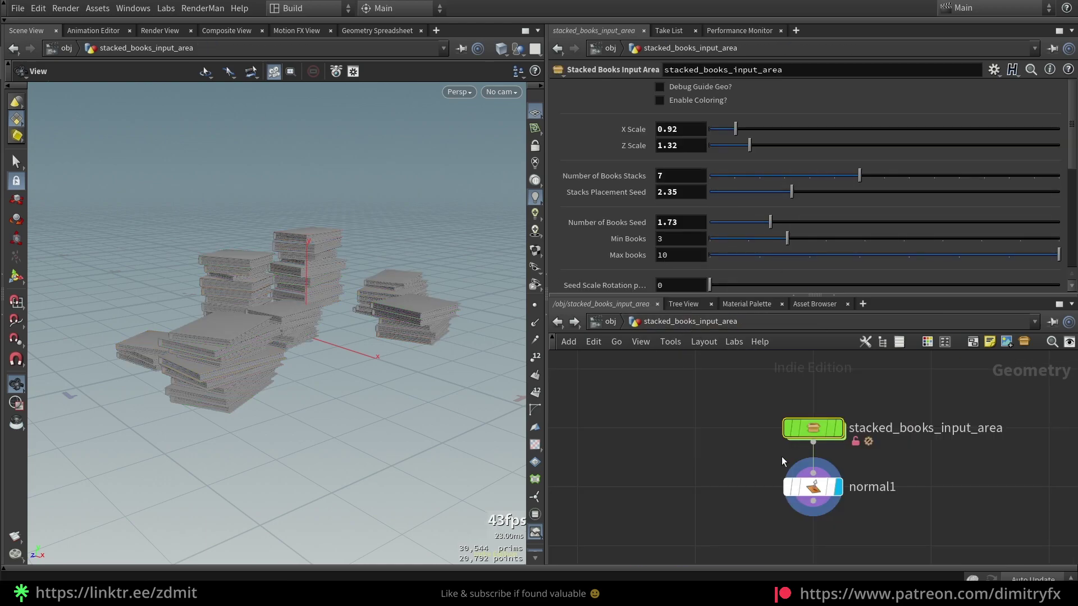
pyautogui.click(696, 100)
pyautogui.scroll(-5, 706, 194)
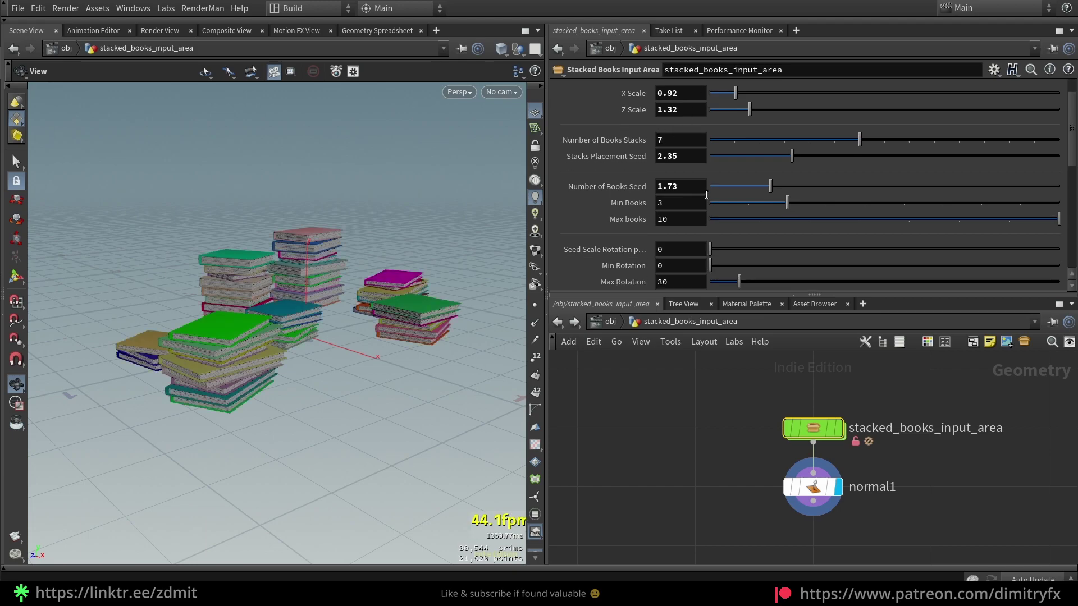
pyautogui.scroll(-5, 695, 216)
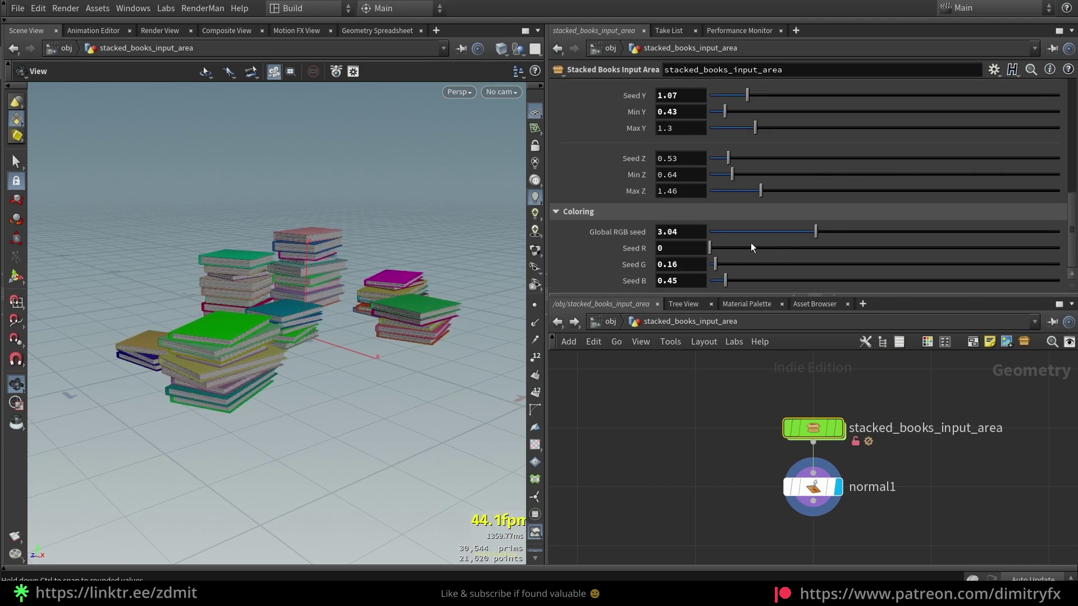
pyautogui.moveTo(802, 230); pyautogui.dragTo(781, 234)
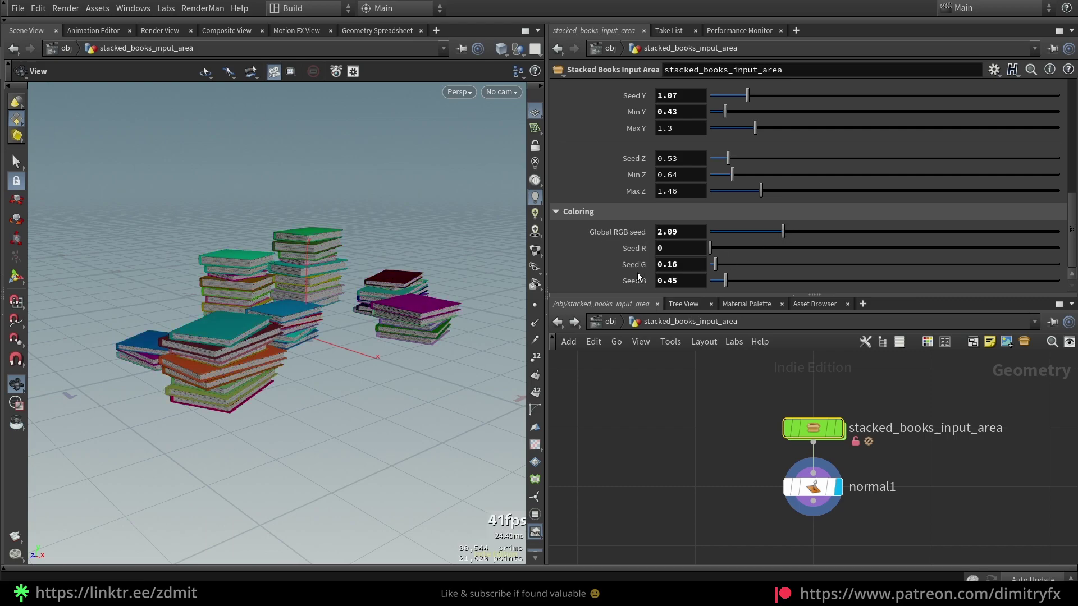
# Step: Check StylizedColoring1's Base Color values inside the asset, and set the asset's Seed R to 0.55 and Global RGB seed to 3.87
pyautogui.doubleClick(806, 429)
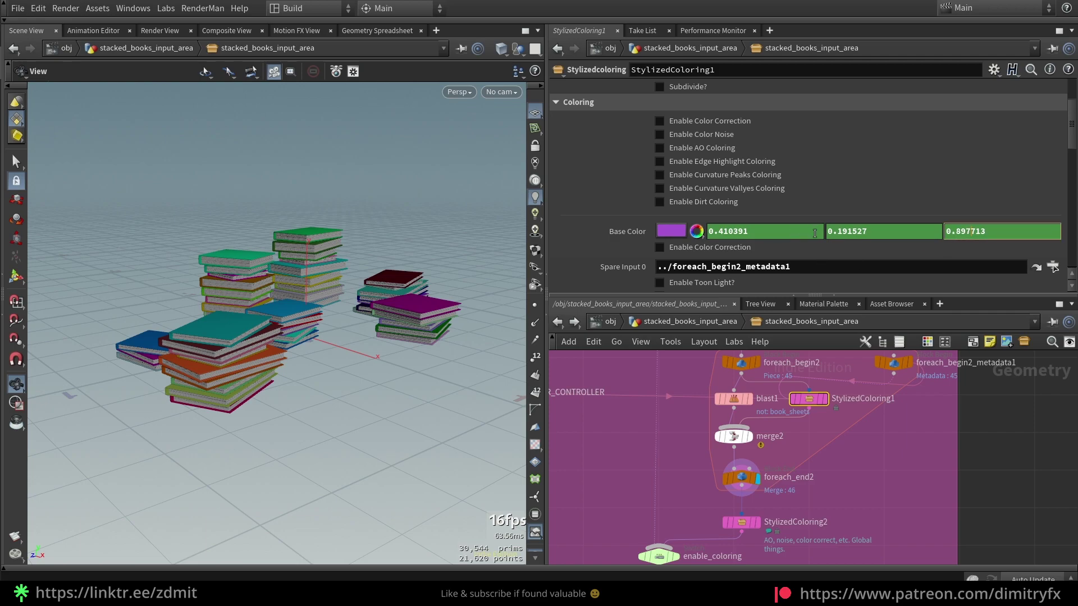
pyautogui.click(690, 321)
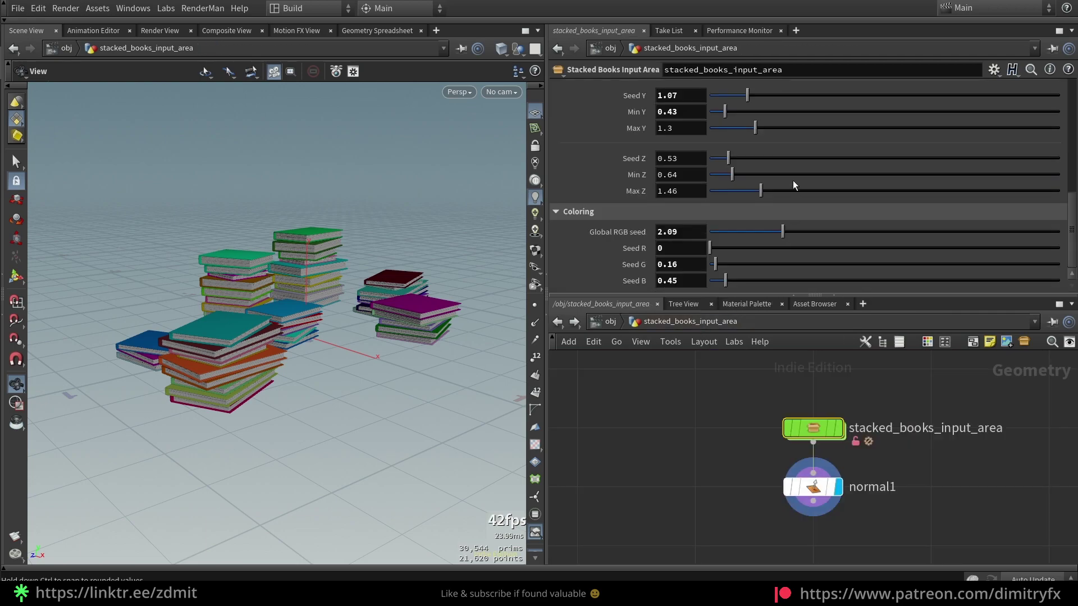
pyautogui.moveTo(718, 251)
pyautogui.mouseDown()
pyautogui.moveTo(784, 256)
pyautogui.moveTo(711, 246)
pyautogui.moveTo(729, 248)
pyautogui.mouseUp()
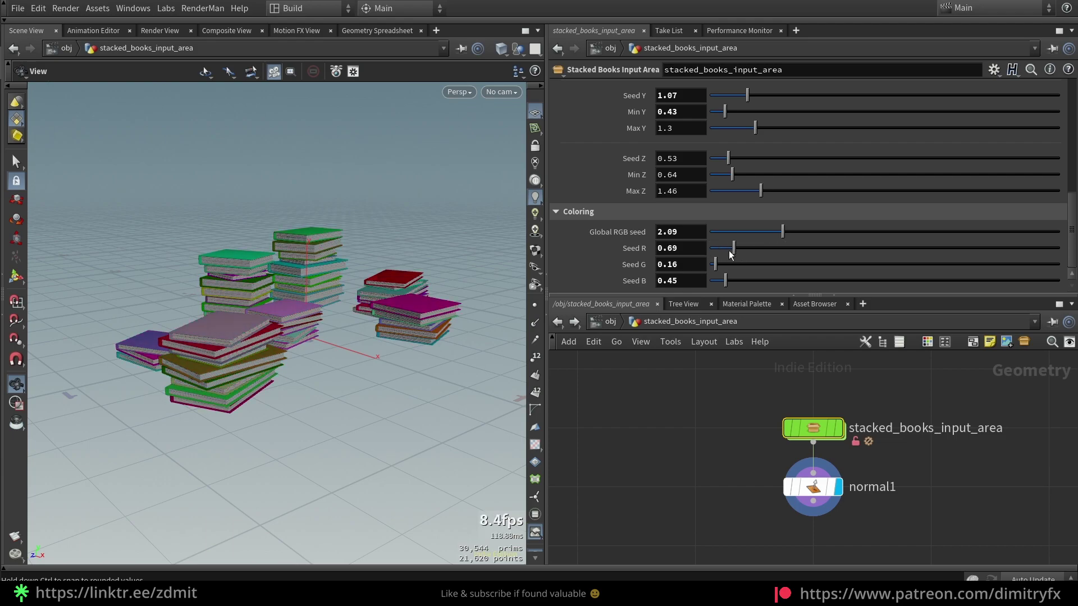
pyautogui.moveTo(789, 234); pyautogui.dragTo(845, 243)
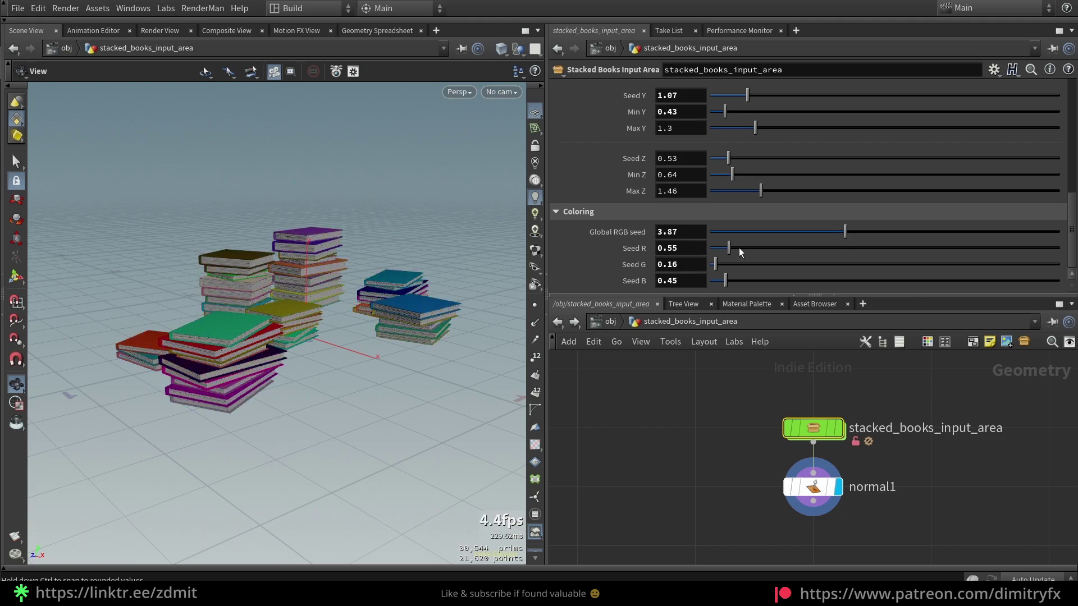
# Step: Enter the stacked_books_input_area asset and examine the red Base Color expression on StylizedColoring1
pyautogui.doubleClick(819, 428)
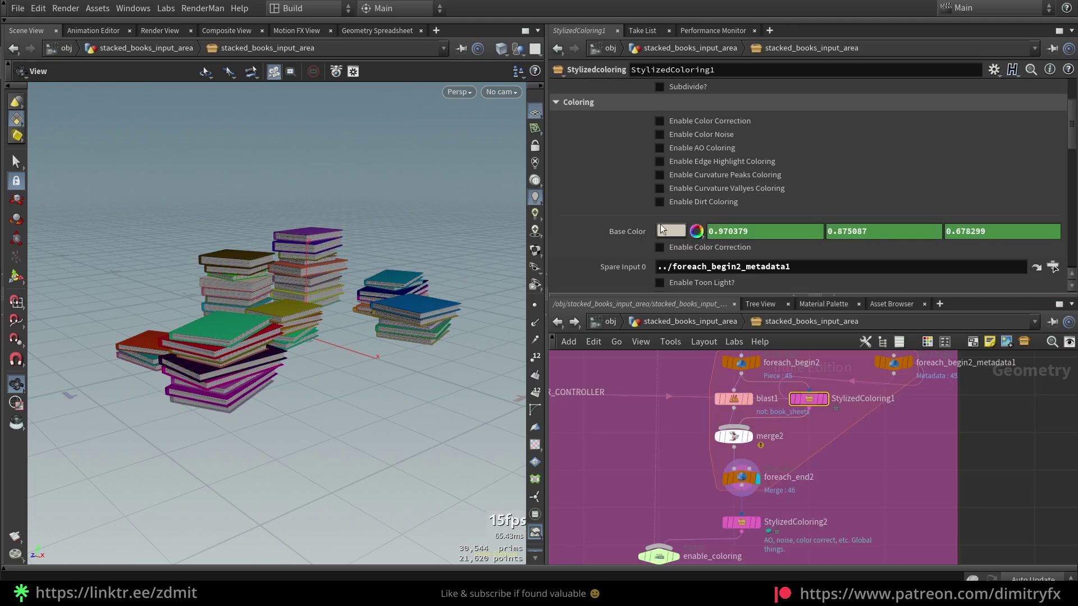
pyautogui.click(621, 233)
pyautogui.moveTo(738, 227)
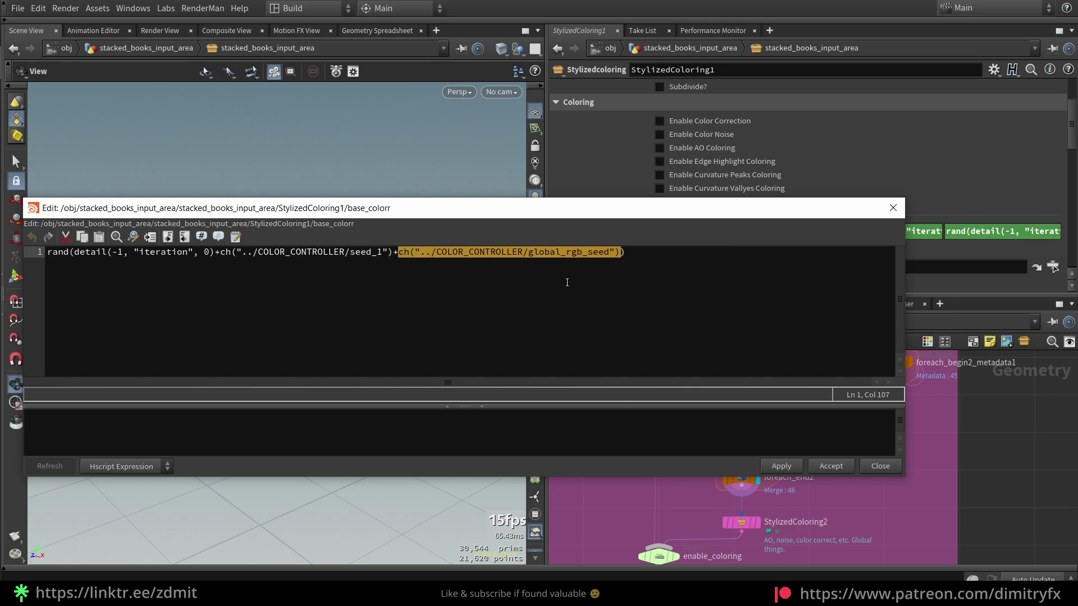
pyautogui.click(512, 257)
pyautogui.click(895, 208)
# Step: Examine the seed references in StylizedColoring1's other Base Color channel expressions, and close the expression editor
pyautogui.moveTo(876, 238)
pyautogui.hotkey('alt', 'e')
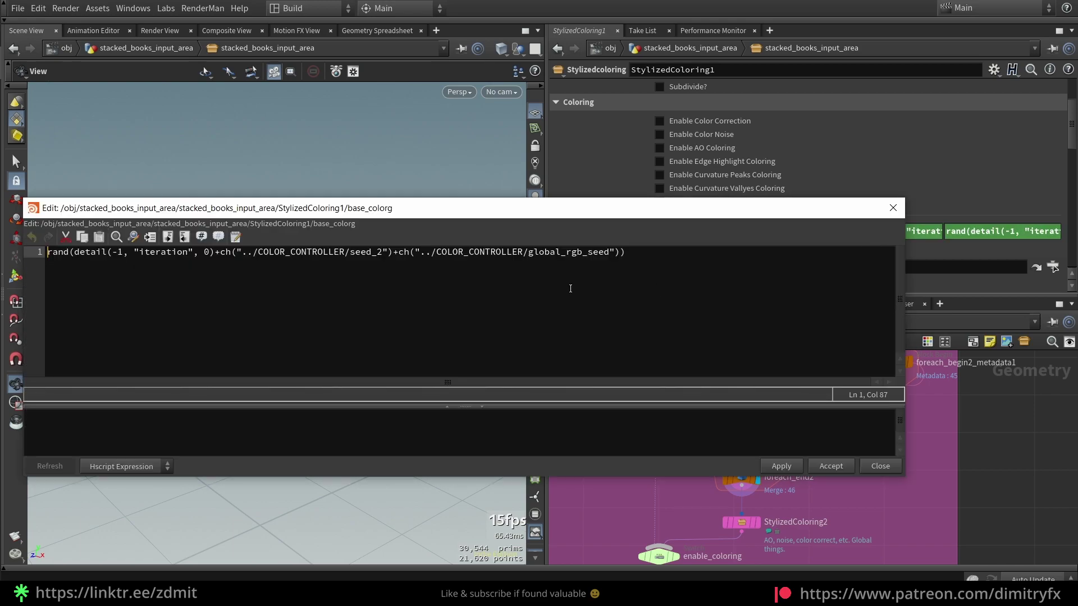
pyautogui.moveTo(438, 219); pyautogui.dragTo(510, 205)
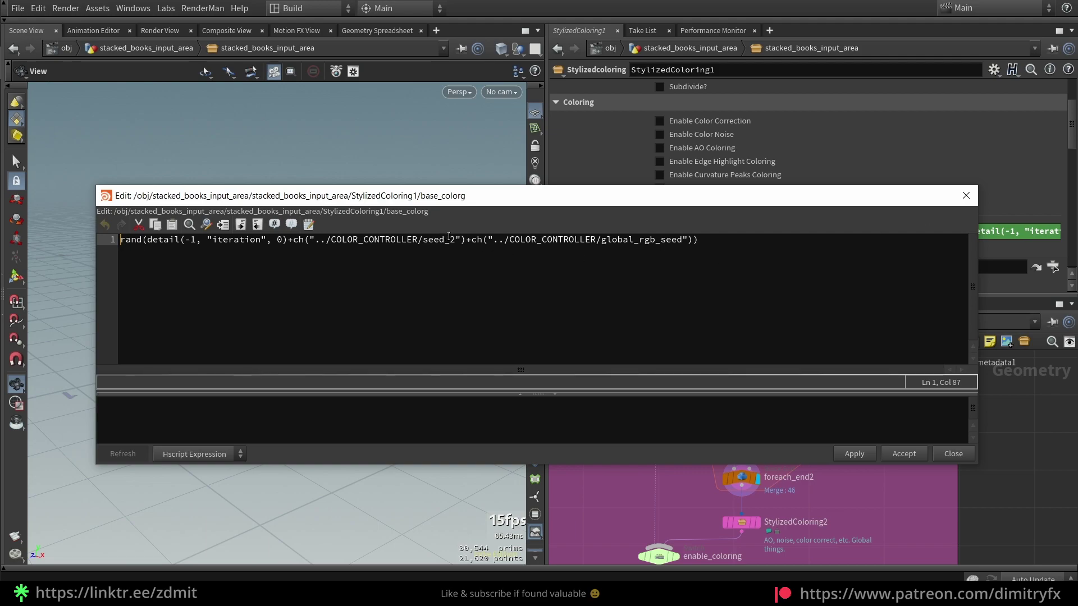
pyautogui.moveTo(465, 240)
pyautogui.mouseDown()
pyautogui.moveTo(283, 239)
pyautogui.moveTo(447, 244)
pyautogui.mouseUp()
pyautogui.click(961, 194)
pyautogui.click(954, 232)
pyautogui.hotkey('alt', 'e')
pyautogui.moveTo(445, 243); pyautogui.dragTo(418, 243)
pyautogui.moveTo(430, 243)
pyautogui.mouseDown()
pyautogui.moveTo(463, 250)
pyautogui.moveTo(450, 238)
pyautogui.mouseUp()
pyautogui.hotkey('ctrl', 'z')
pyautogui.click(906, 452)
# Step: Display StylizedColoring2 and review its toon, coloring and additional pass options
pyautogui.moveTo(811, 552); pyautogui.dragTo(842, 487, button='middle')
pyautogui.click(774, 459)
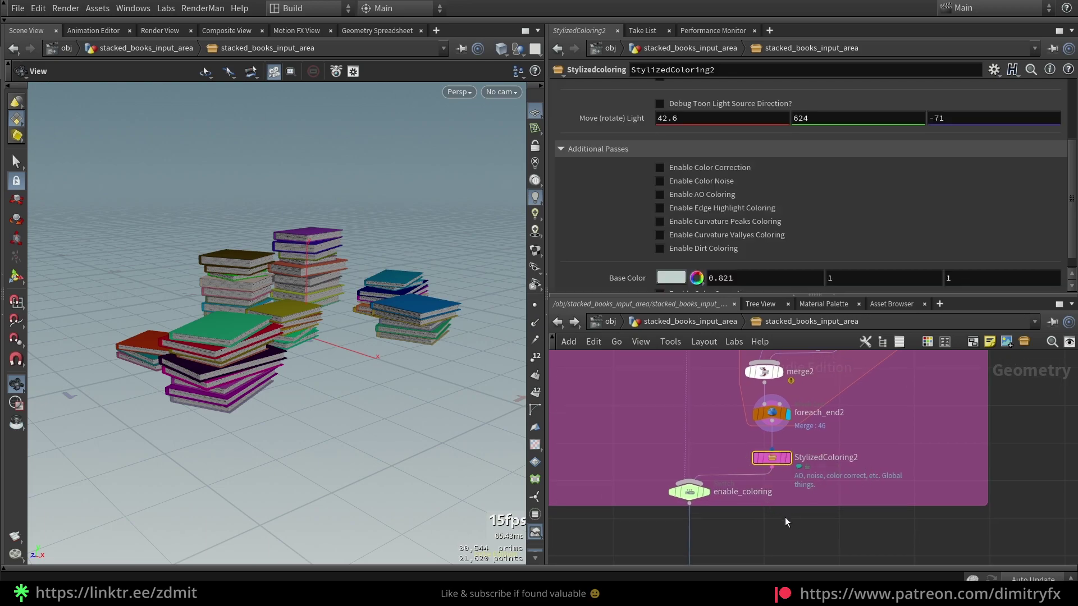
pyautogui.press('r')
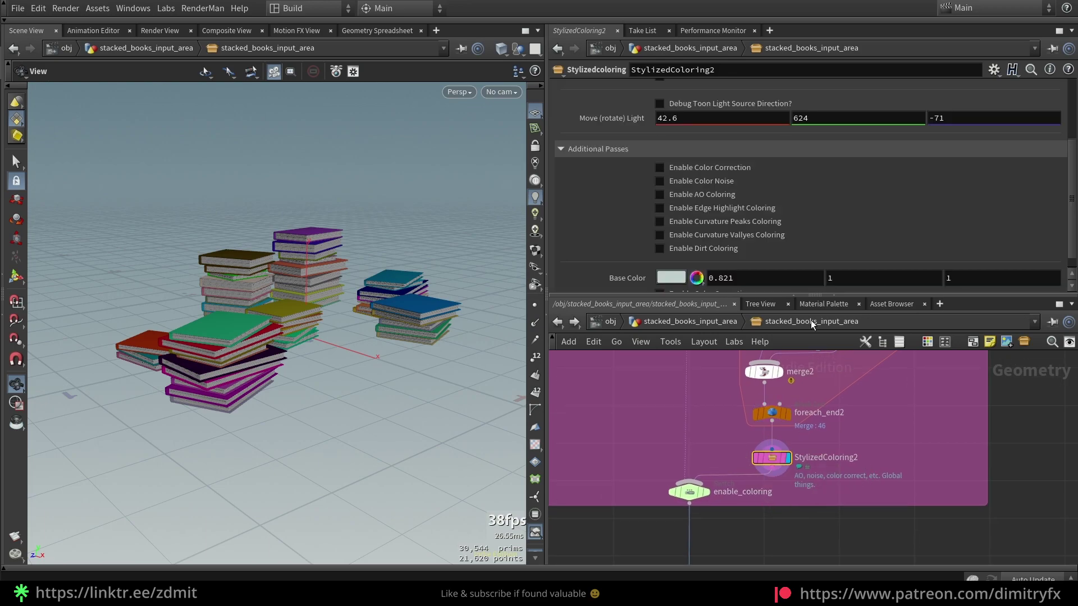
pyautogui.scroll(3, 783, 147)
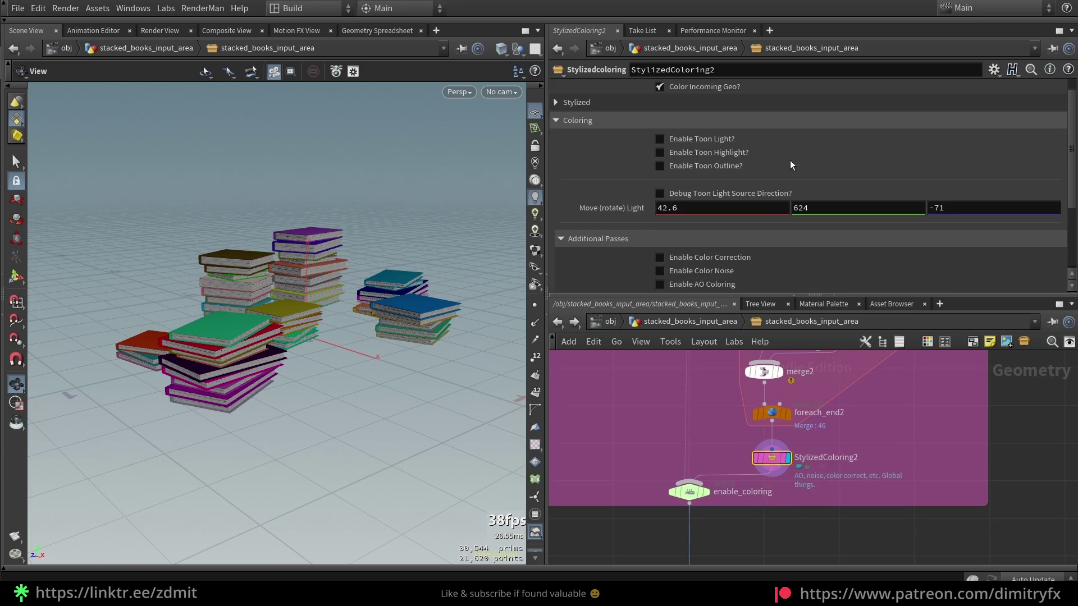
pyautogui.scroll(-5, 786, 512)
pyautogui.scroll(3, 800, 518)
# Step: Examine COLOR_CONTROLLER's global RGB and seed channel references alongside StylizedColoring1's Base Color expressions
pyautogui.moveTo(625, 439); pyautogui.dragTo(665, 488, button='middle')
pyautogui.click(638, 421)
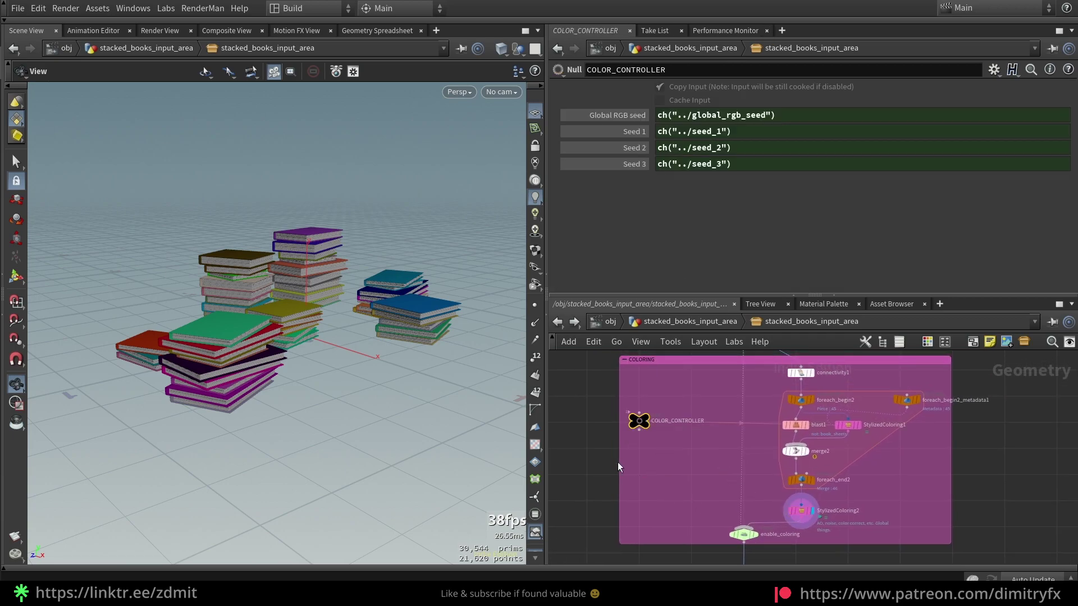
pyautogui.scroll(-4, 675, 425)
pyautogui.moveTo(682, 414); pyautogui.dragTo(681, 525, button='middle')
pyautogui.scroll(6, 658, 446)
pyautogui.moveTo(658, 445); pyautogui.dragTo(708, 399, button='middle')
pyautogui.click(628, 440)
pyautogui.scroll(-5, 661, 491)
pyautogui.scroll(5, 699, 503)
pyautogui.click(707, 446)
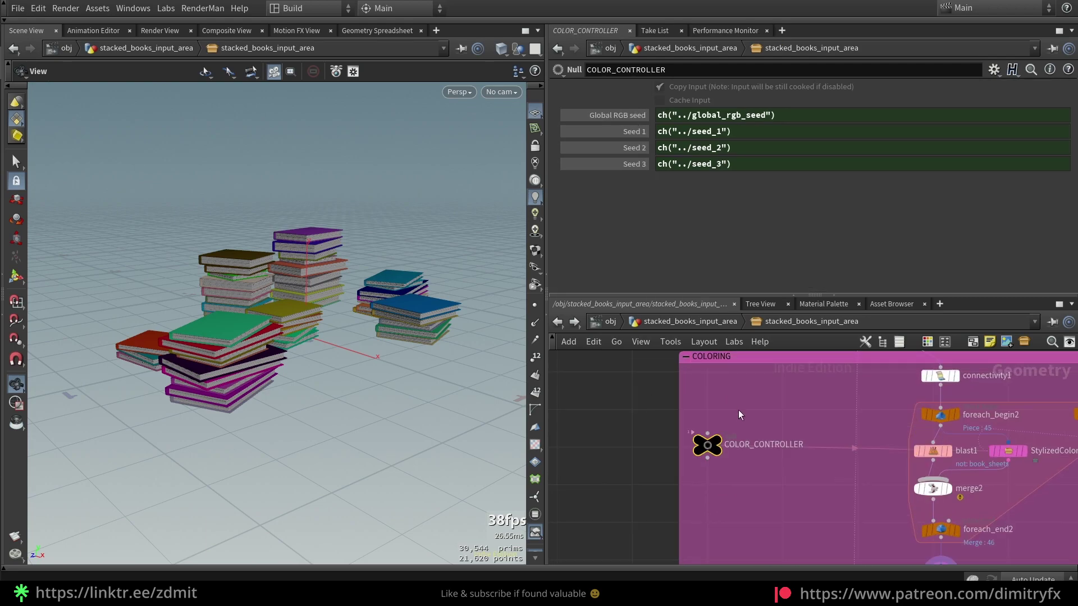
pyautogui.click(1007, 450)
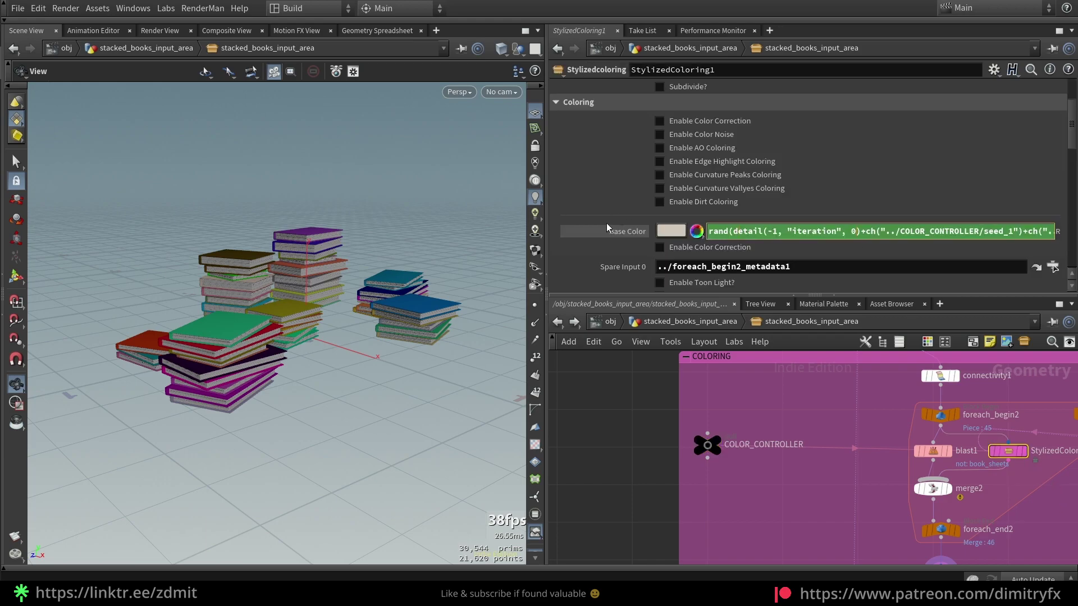
pyautogui.click(607, 224)
pyautogui.click(708, 447)
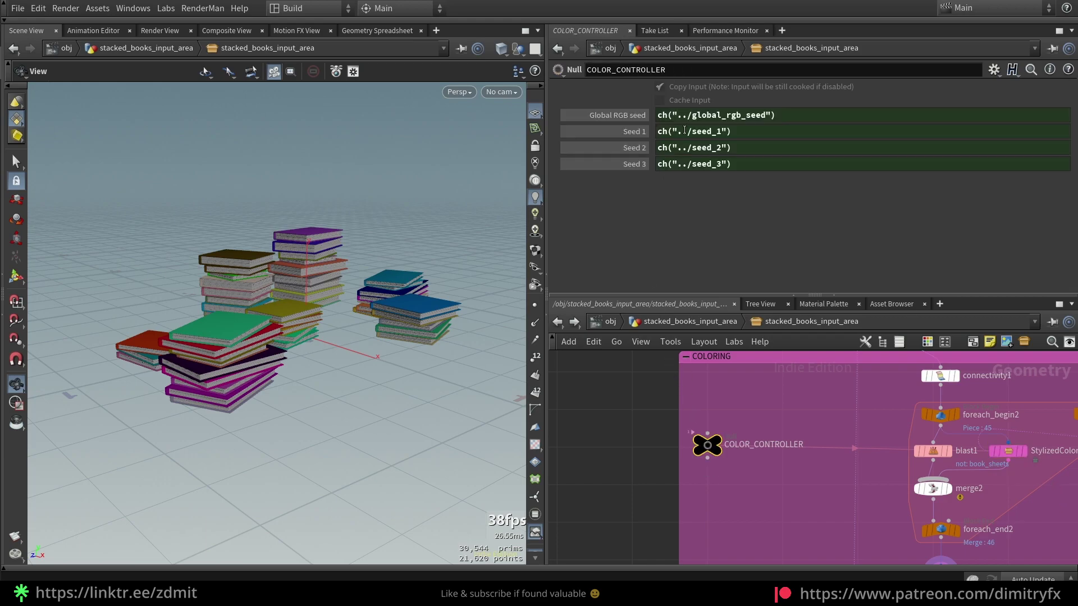
# Step: Display the clean1 node below the coloring section and check its Remove Attribs and Remove Groups patterns
pyautogui.moveTo(818, 546); pyautogui.dragTo(701, 461, button='middle')
pyautogui.scroll(-3, 794, 496)
pyautogui.moveTo(862, 535); pyautogui.dragTo(827, 413, button='middle')
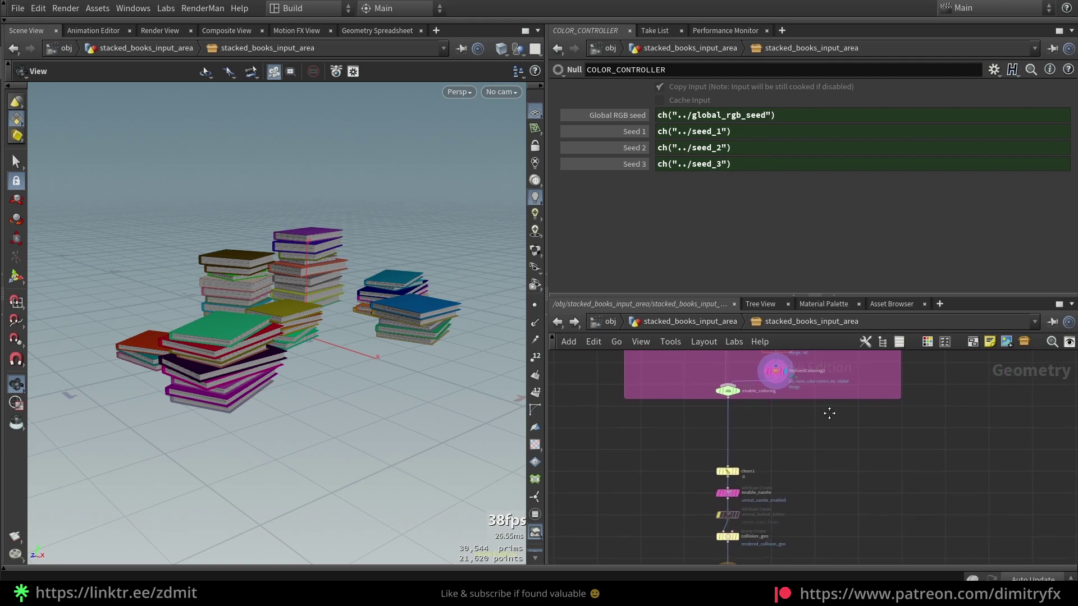
pyautogui.scroll(3, 693, 500)
pyautogui.click(752, 451)
pyautogui.press('r')
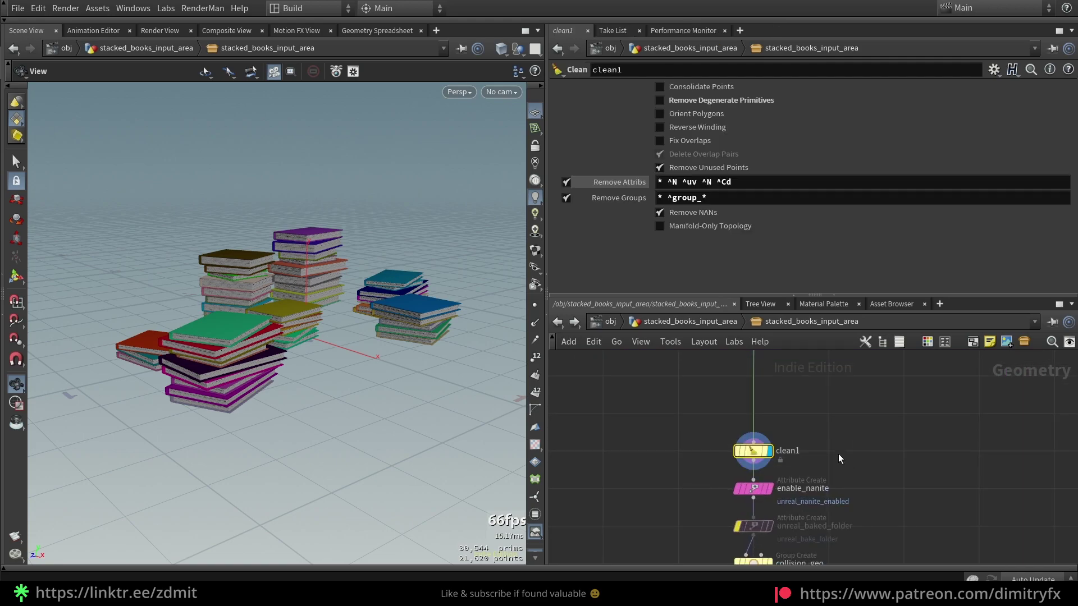
pyautogui.moveTo(724, 200); pyautogui.dragTo(638, 197)
# Step: Inspect the node info of clean1 and stackBooks1 for their attributes and groups
pyautogui.middleClick(753, 453)
pyautogui.scroll(-5, 859, 418)
pyautogui.moveTo(815, 413); pyautogui.dragTo(817, 505, button='middle')
pyautogui.scroll(5, 761, 419)
pyautogui.click(781, 383)
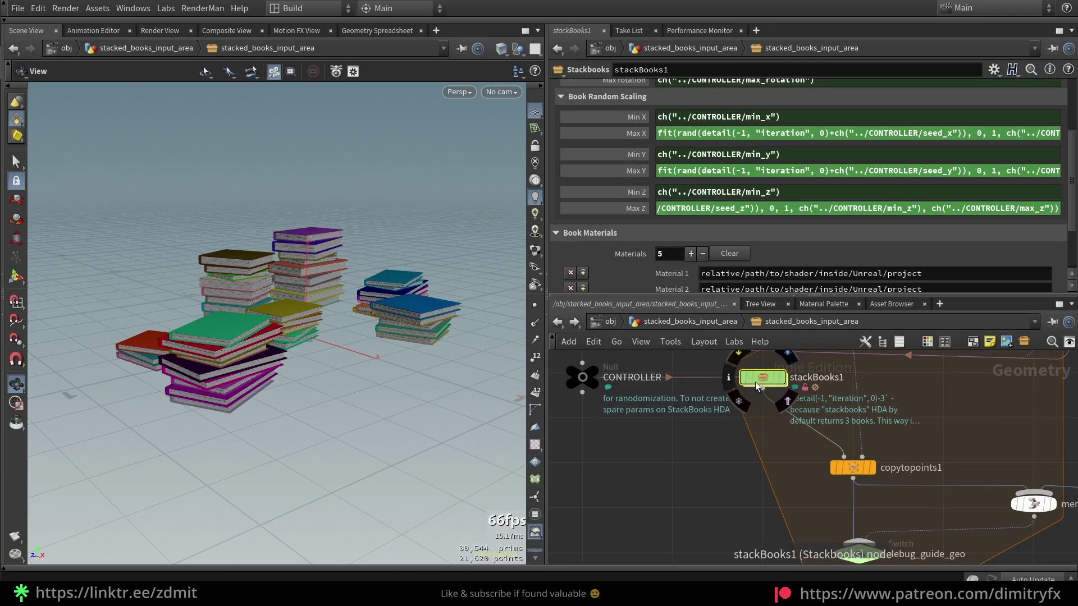
pyautogui.middleClick(755, 382)
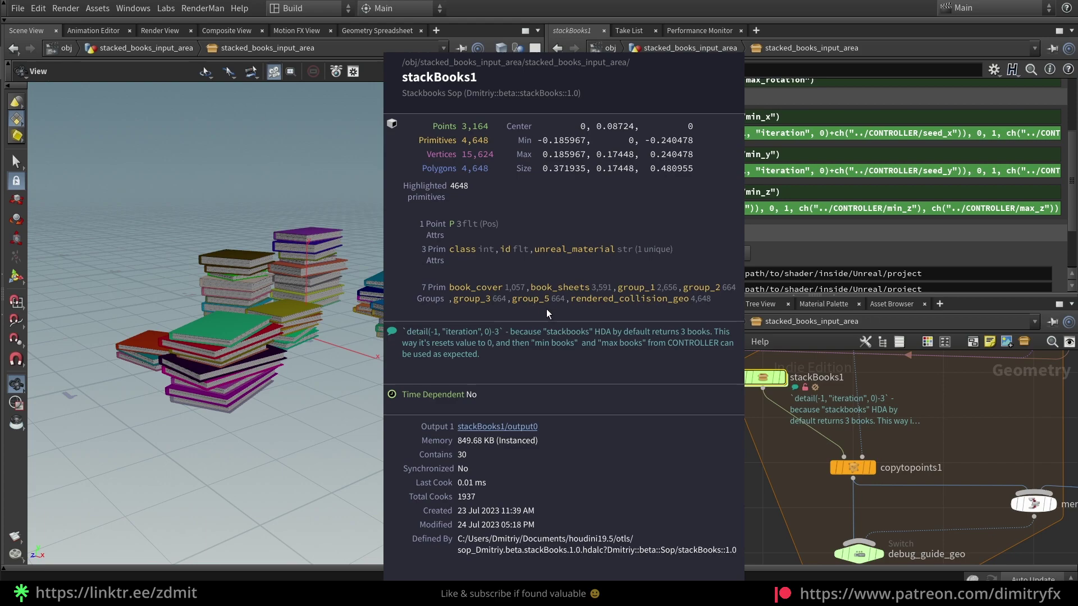
# Step: Return to clean1, view the book stacks from a lower angle, and examine its Remove Attribs pattern and Remove Unused Points option
pyautogui.scroll(-5, 780, 449)
pyautogui.moveTo(783, 516); pyautogui.dragTo(779, 359, button='middle')
pyautogui.scroll(4, 784, 512)
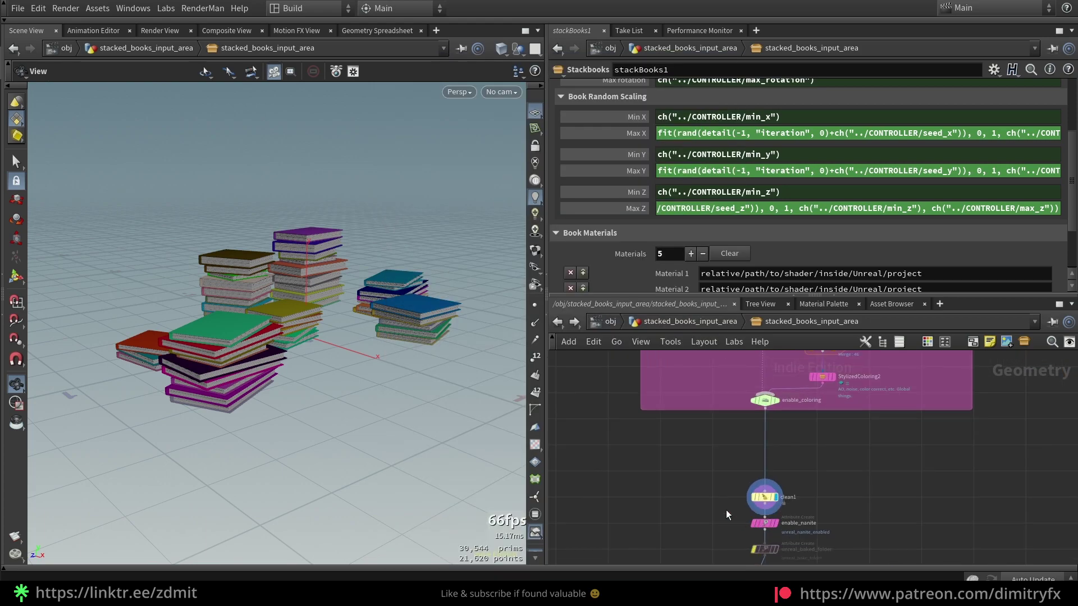
pyautogui.click(764, 498)
pyautogui.moveTo(281, 291); pyautogui.dragTo(419, 300)
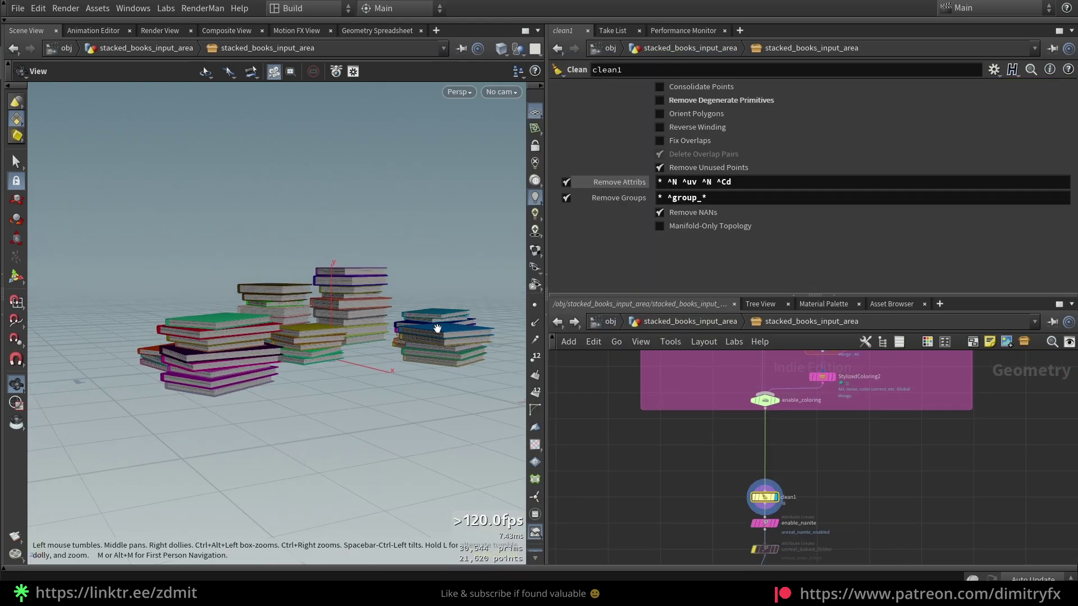
pyautogui.moveTo(282, 363); pyautogui.dragTo(253, 378, button='right')
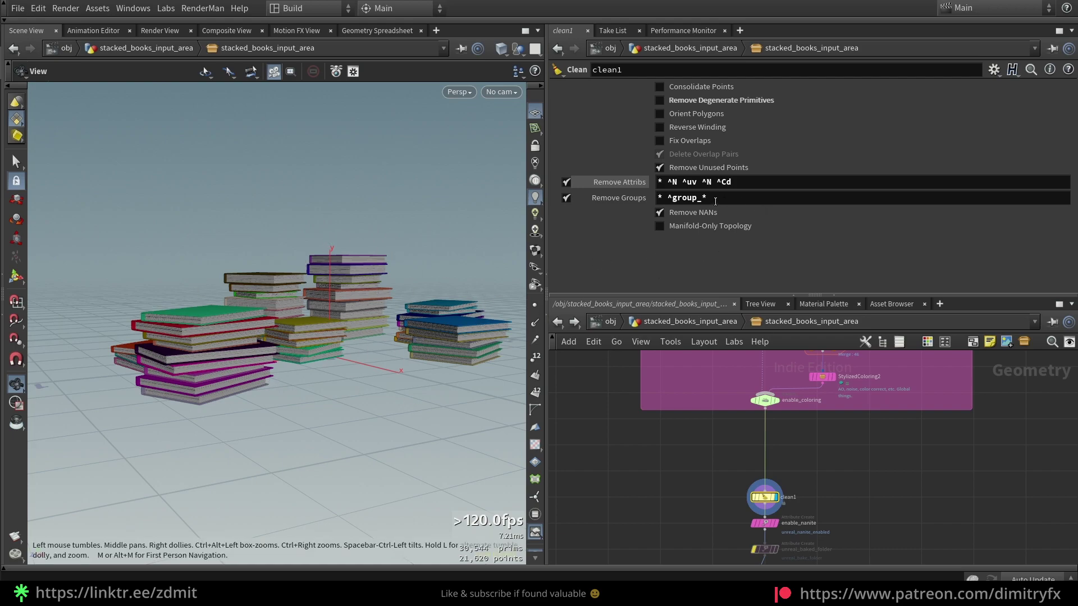
pyautogui.moveTo(685, 182); pyautogui.dragTo(667, 191)
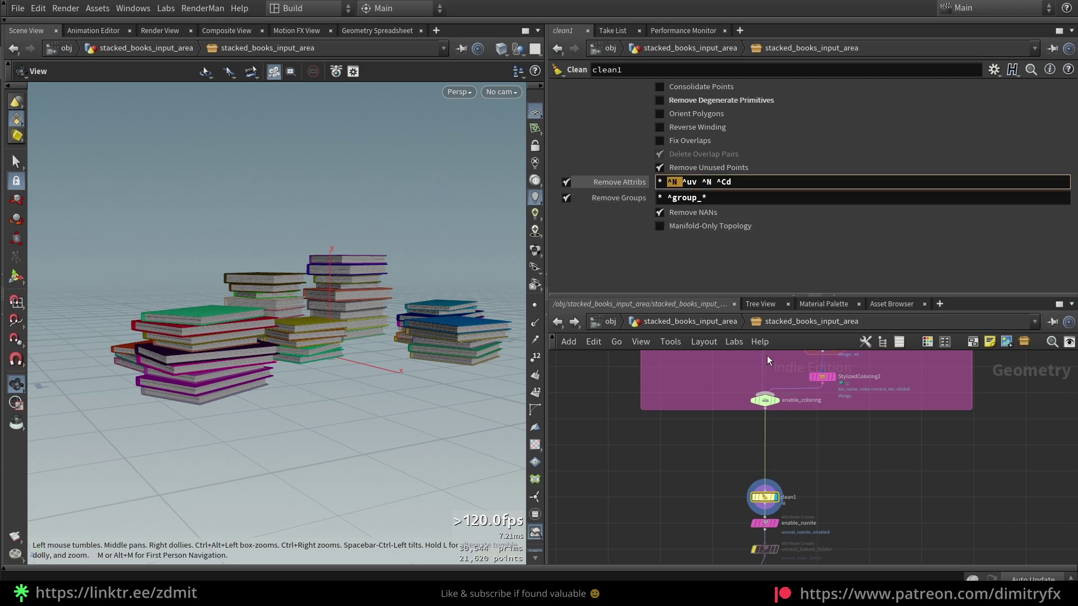
pyautogui.scroll(5, 783, 502)
pyautogui.moveTo(796, 513); pyautogui.dragTo(860, 444, button='middle')
pyautogui.moveTo(682, 182); pyautogui.dragTo(673, 194)
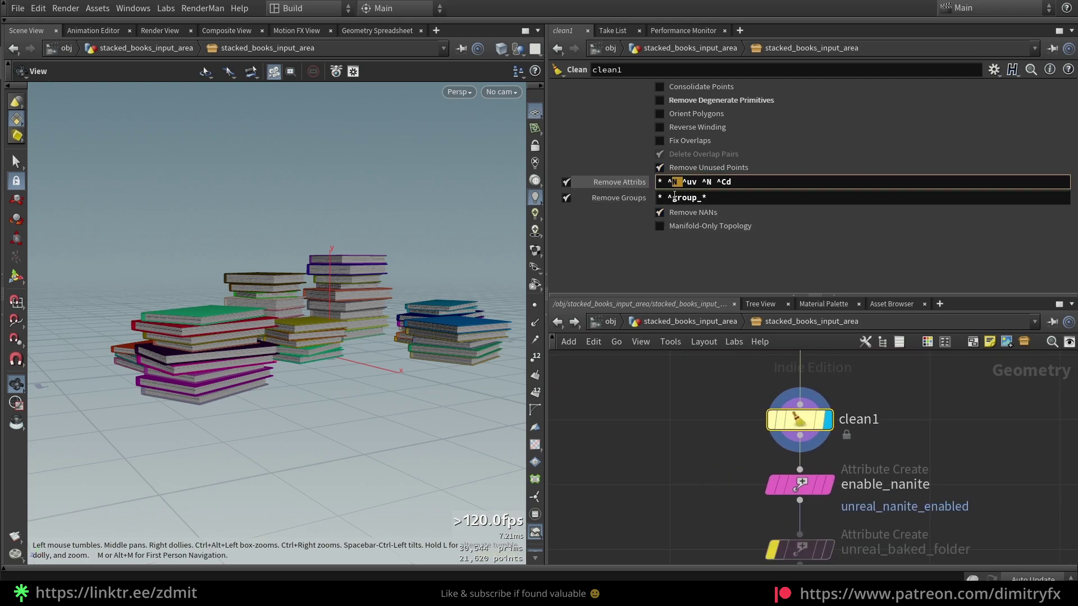
pyautogui.click(660, 168)
pyautogui.click(660, 168)
# Step: Remove the duplicate ^N from clean1's Remove Attribs pattern, leaving "* ^N ^uv ^Cd"
pyautogui.doubleClick(673, 182)
pyautogui.doubleClick(694, 182)
pyautogui.doubleClick(706, 181)
pyautogui.press('BackSpace')
pyautogui.press('BackSpace')
pyautogui.press('BackSpace')
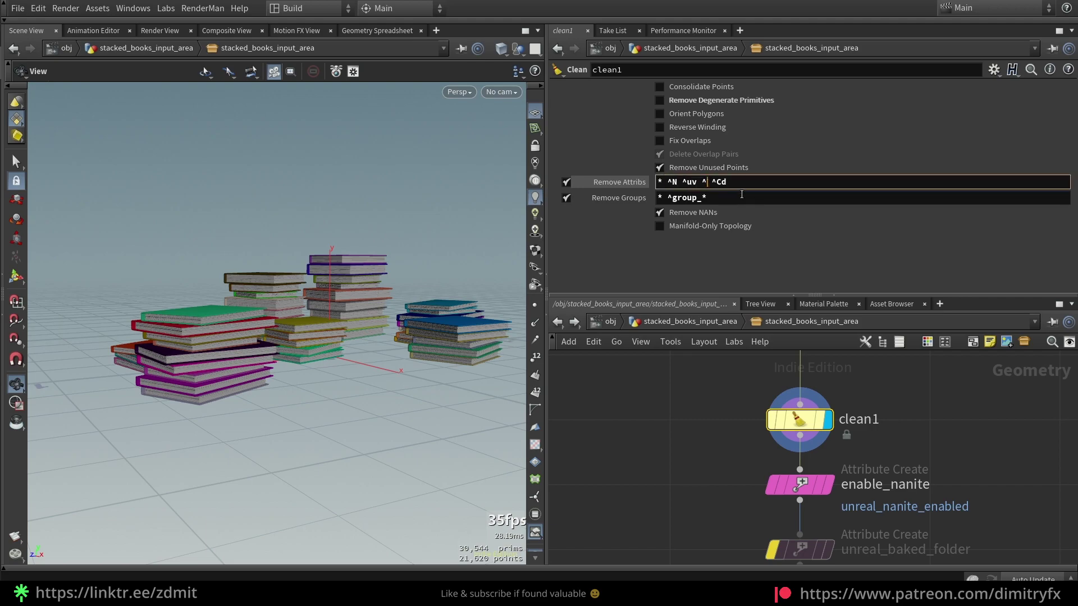
pyautogui.press('Return')
# Step: Relate the ^Cd exclusion in clean1 to the book coloring by checking StylizedColoring1 and returning to clean1
pyautogui.moveTo(718, 183); pyautogui.dragTo(706, 184)
pyautogui.scroll(-4, 870, 412)
pyautogui.moveTo(871, 413); pyautogui.dragTo(793, 523, button='middle')
pyautogui.moveTo(861, 461); pyautogui.dragTo(815, 546, button='middle')
pyautogui.moveTo(857, 408); pyautogui.dragTo(846, 451, button='middle')
pyautogui.moveTo(867, 427); pyautogui.dragTo(826, 385)
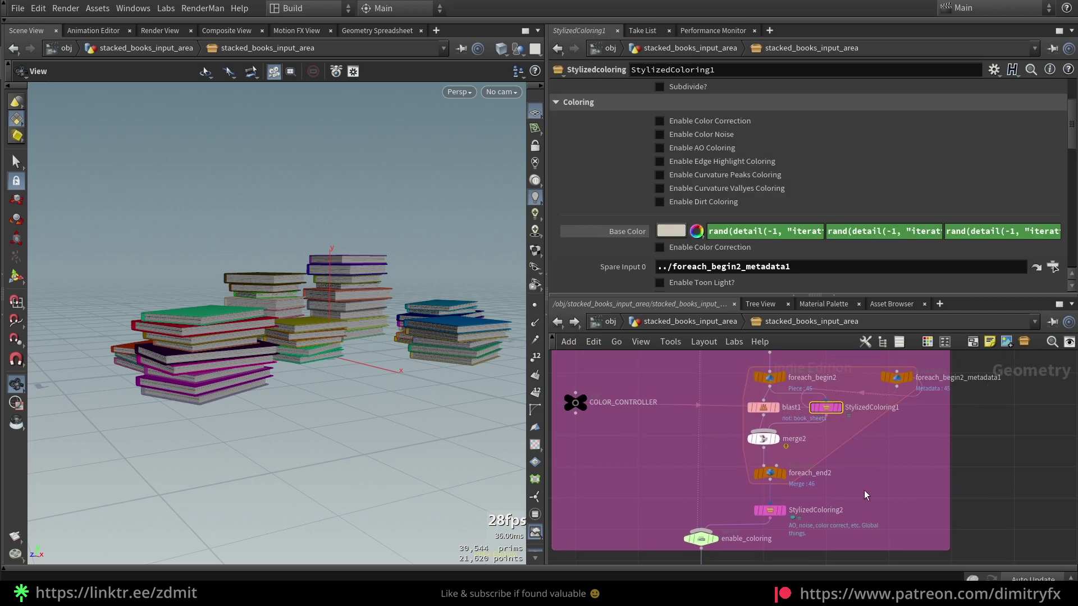
pyautogui.scroll(-1, 867, 492)
pyautogui.moveTo(867, 492); pyautogui.dragTo(917, 301, button='middle')
pyautogui.moveTo(817, 451); pyautogui.dragTo(748, 434)
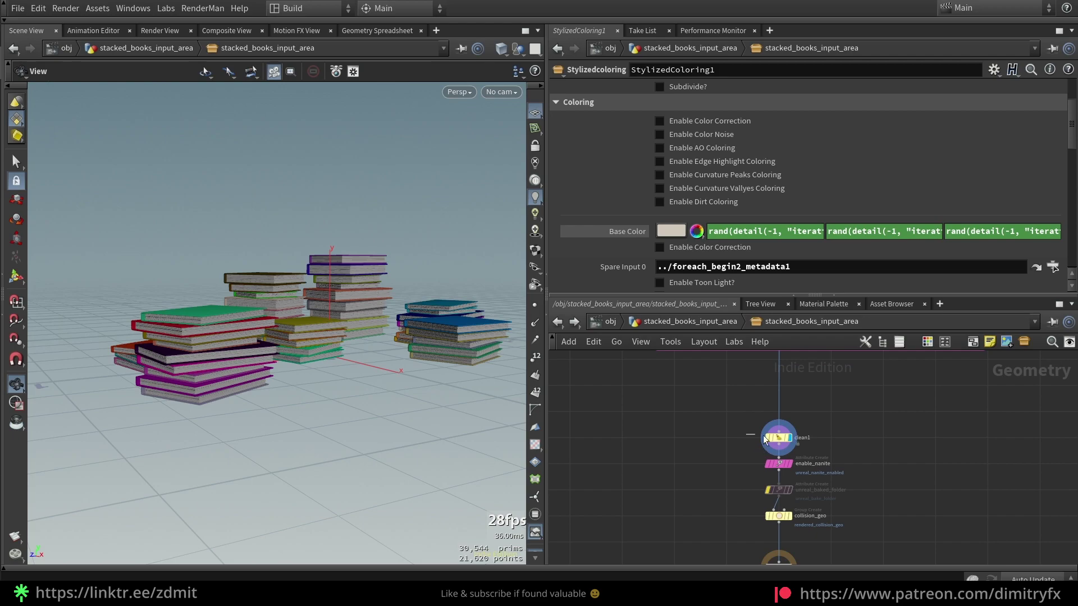
pyautogui.moveTo(722, 183); pyautogui.dragTo(701, 184)
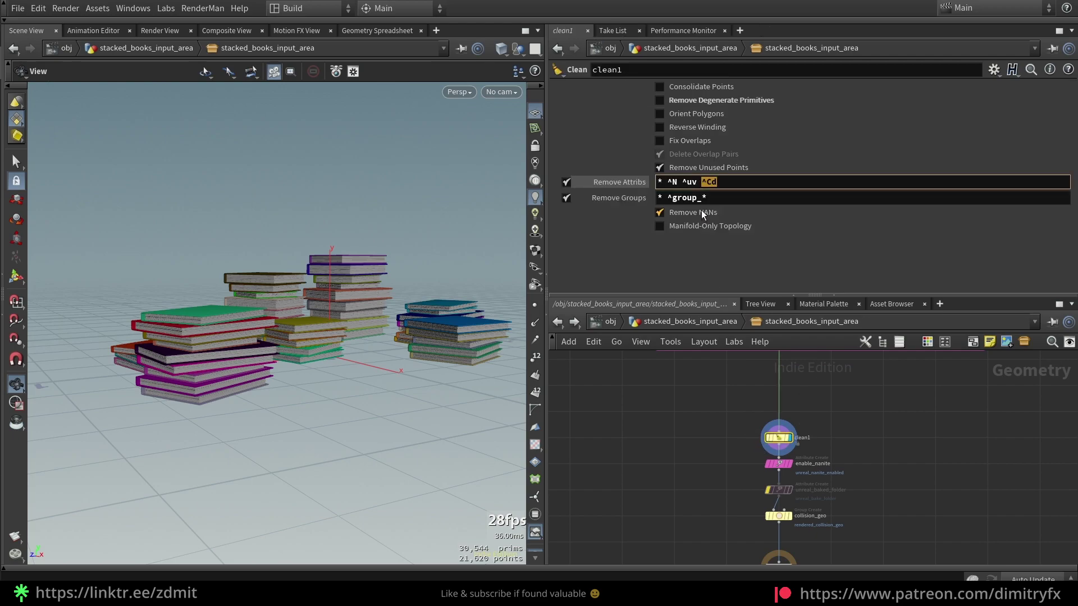
# Step: Check the unreal_nanite_enabled attribute name on enable_nanite, and make that node the displayed one
pyautogui.scroll(4, 755, 476)
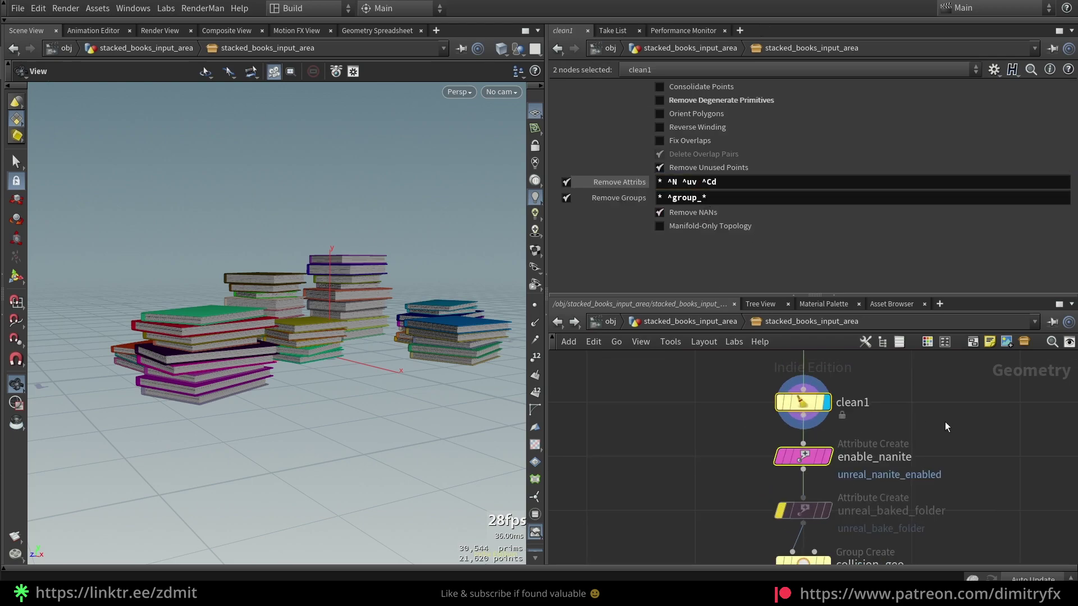
pyautogui.click(786, 437)
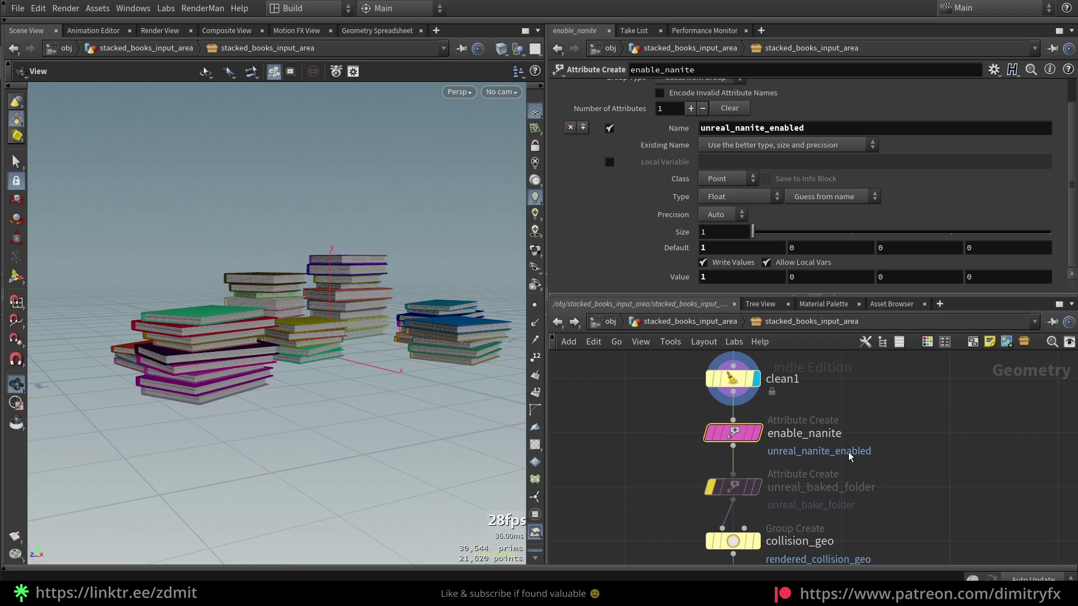
pyautogui.moveTo(702, 128); pyautogui.dragTo(717, 129)
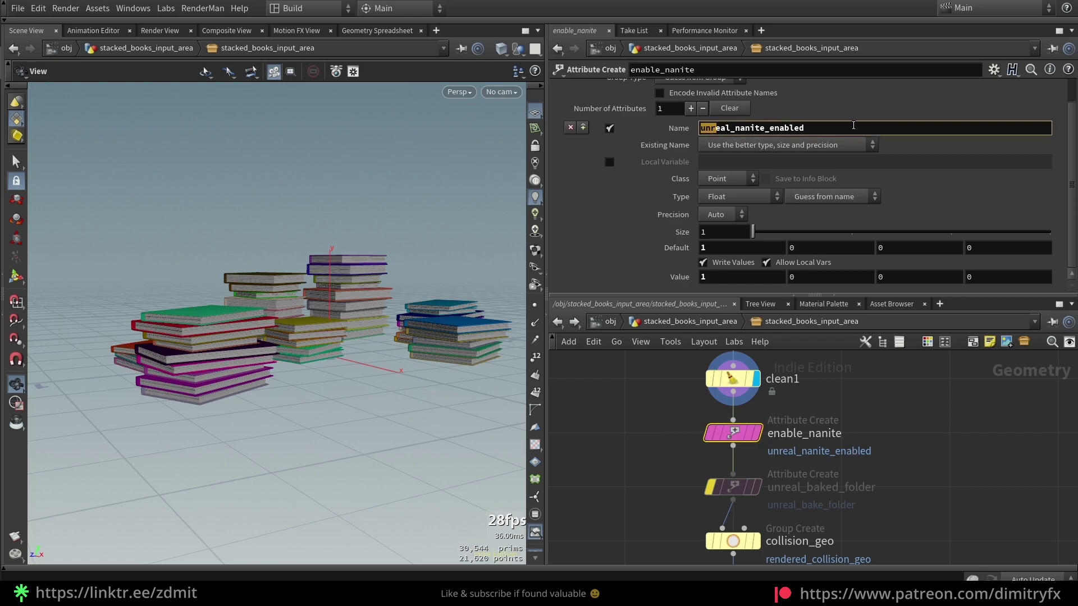
pyautogui.moveTo(850, 128); pyautogui.dragTo(686, 120)
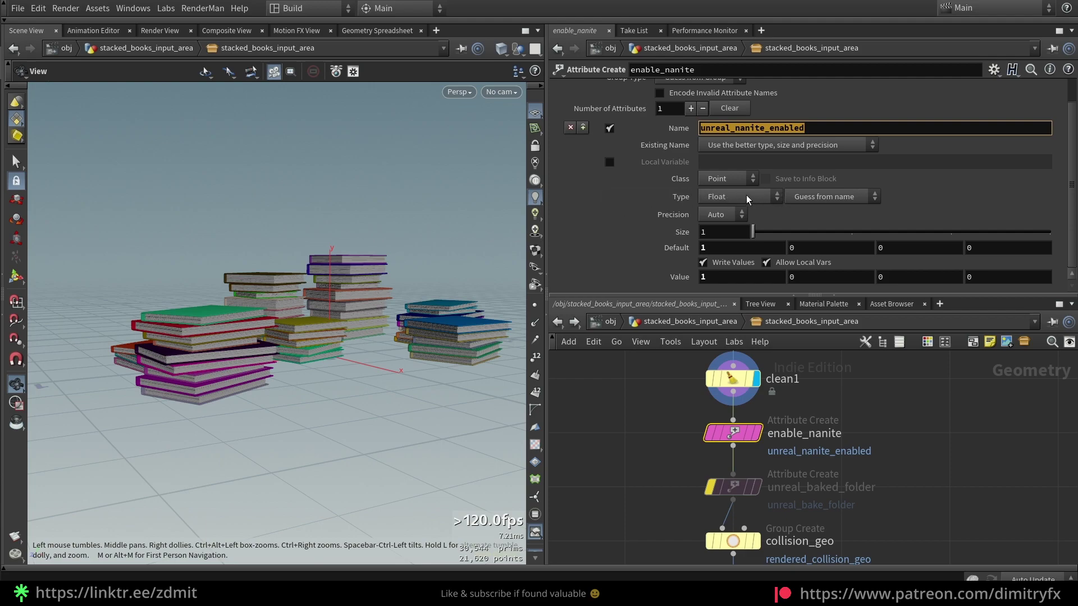
pyautogui.moveTo(659, 494); pyautogui.dragTo(747, 431)
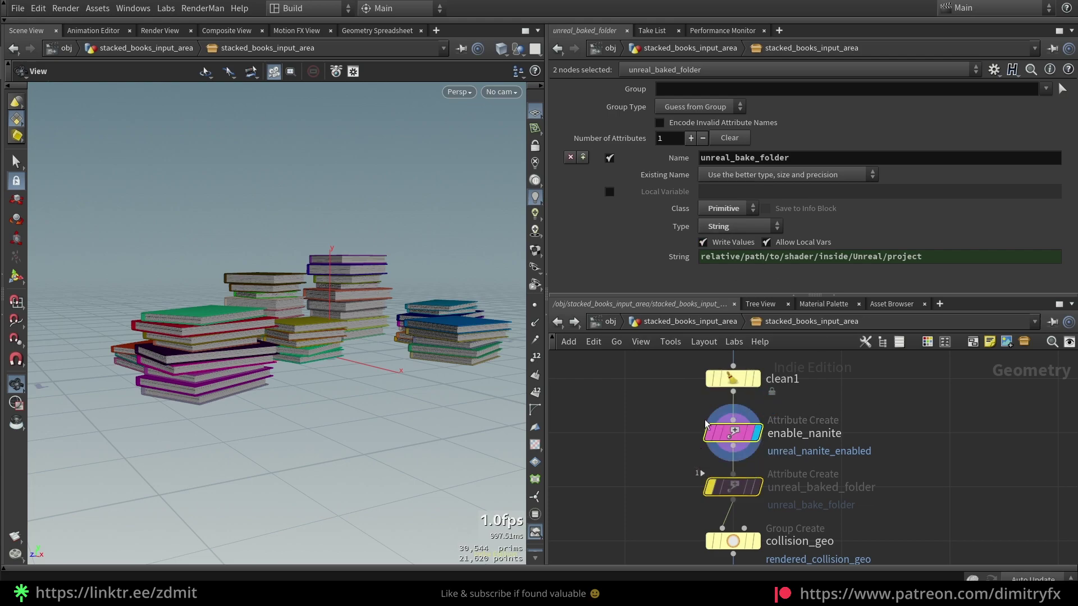
pyautogui.click(724, 435)
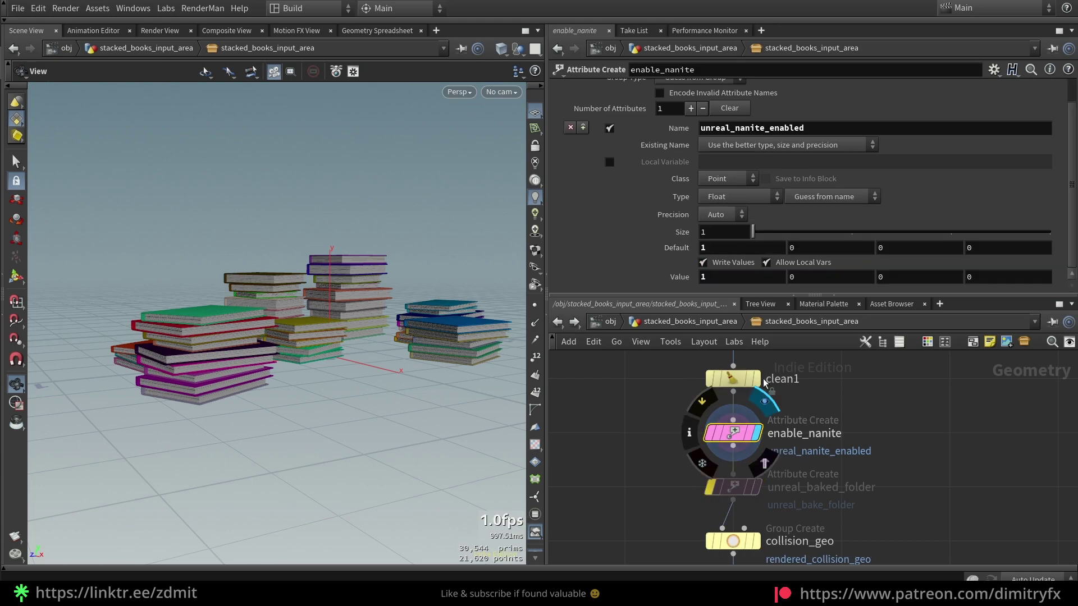
# Step: Try the Integer type and Primitive class for the unreal_nanite_enabled attribute, and reset both to their defaults
pyautogui.click(732, 195)
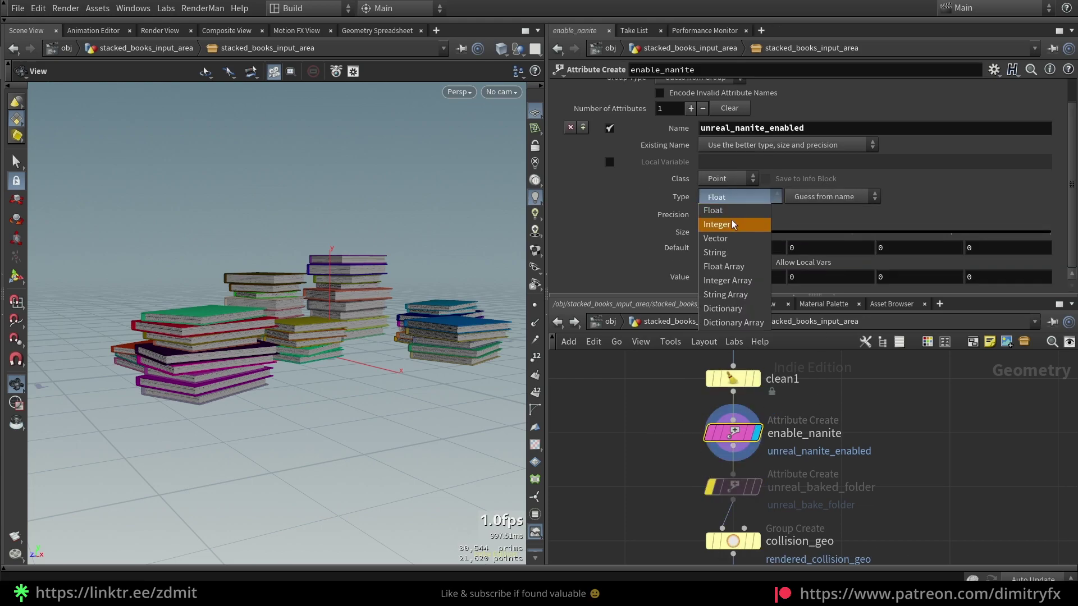
pyautogui.click(732, 224)
pyautogui.click(726, 179)
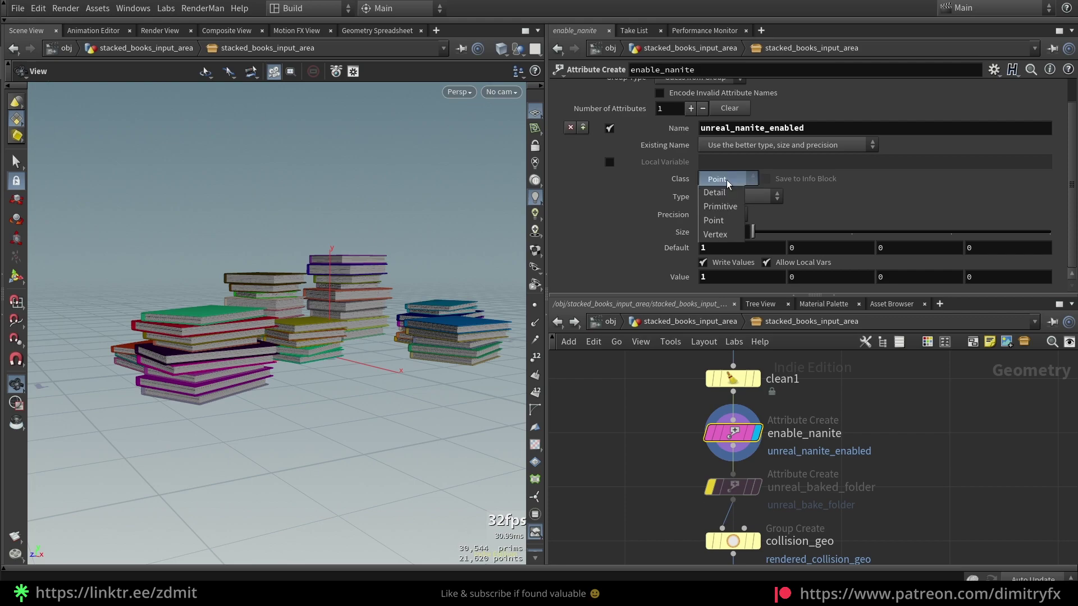
pyautogui.click(732, 208)
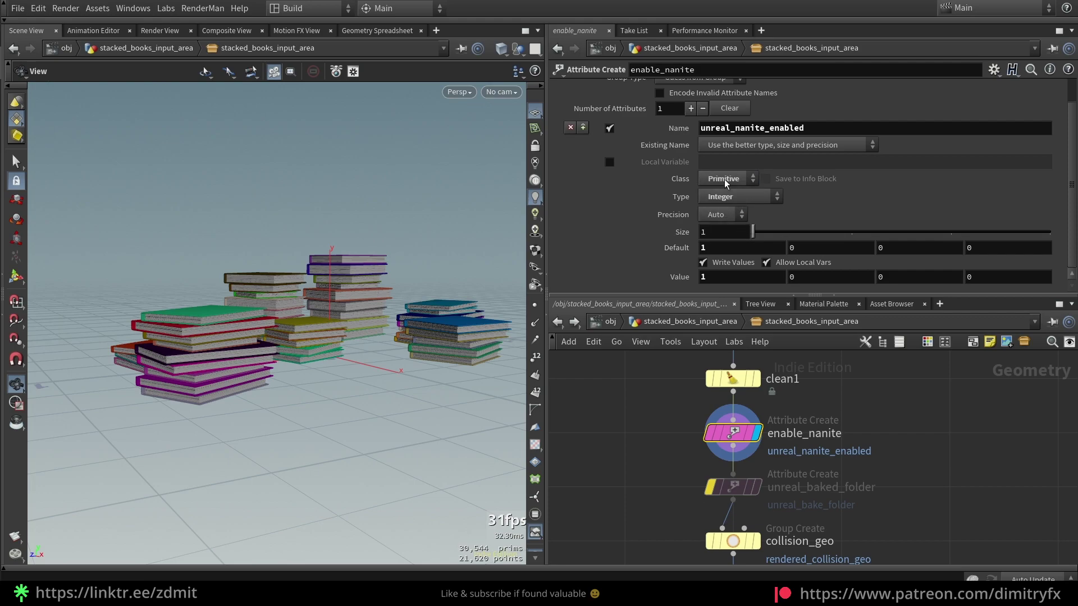
pyautogui.keyDown('ctrl'); pyautogui.middleClick(683, 200); pyautogui.keyUp('ctrl')
pyautogui.keyDown('ctrl'); pyautogui.middleClick(675, 178); pyautogui.keyUp('ctrl')
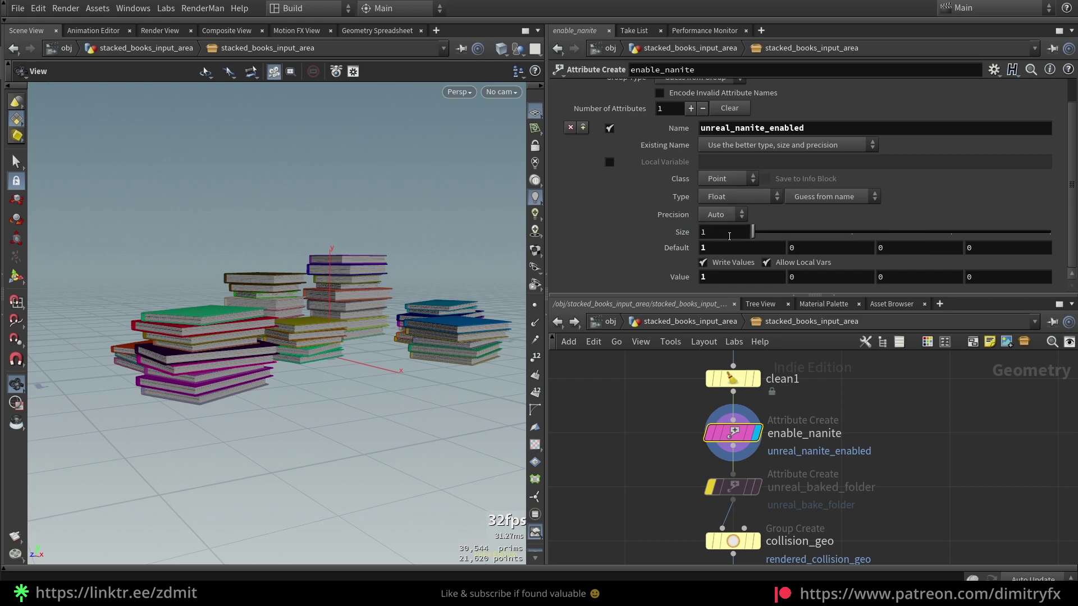
pyautogui.click(720, 250)
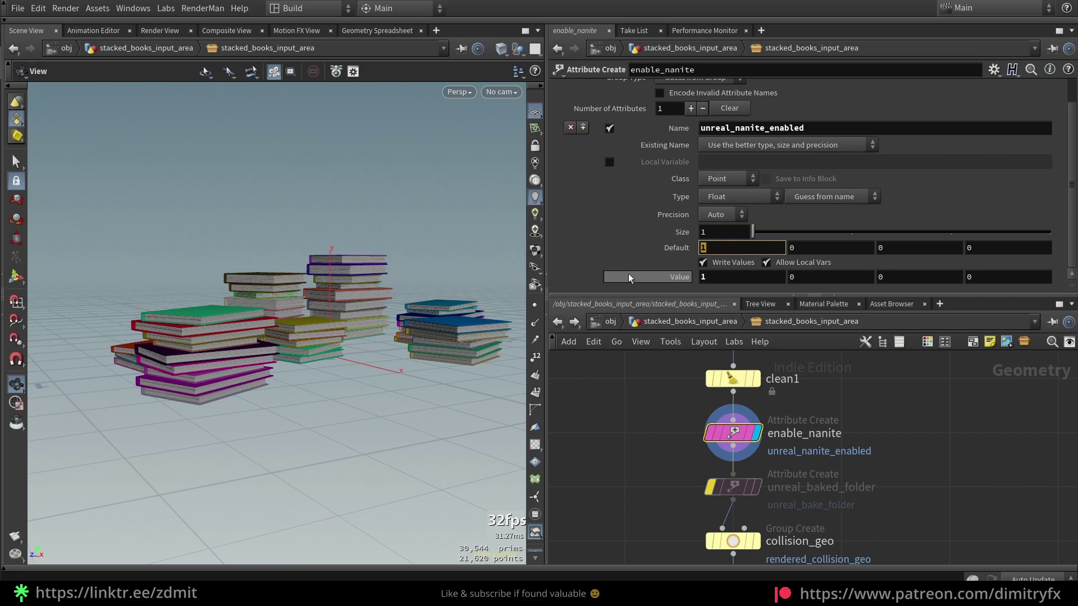
# Step: Try reverting the Value and Default of the unreal_nanite_enabled attribute to their defaults, and undo the reverts
pyautogui.click(711, 279)
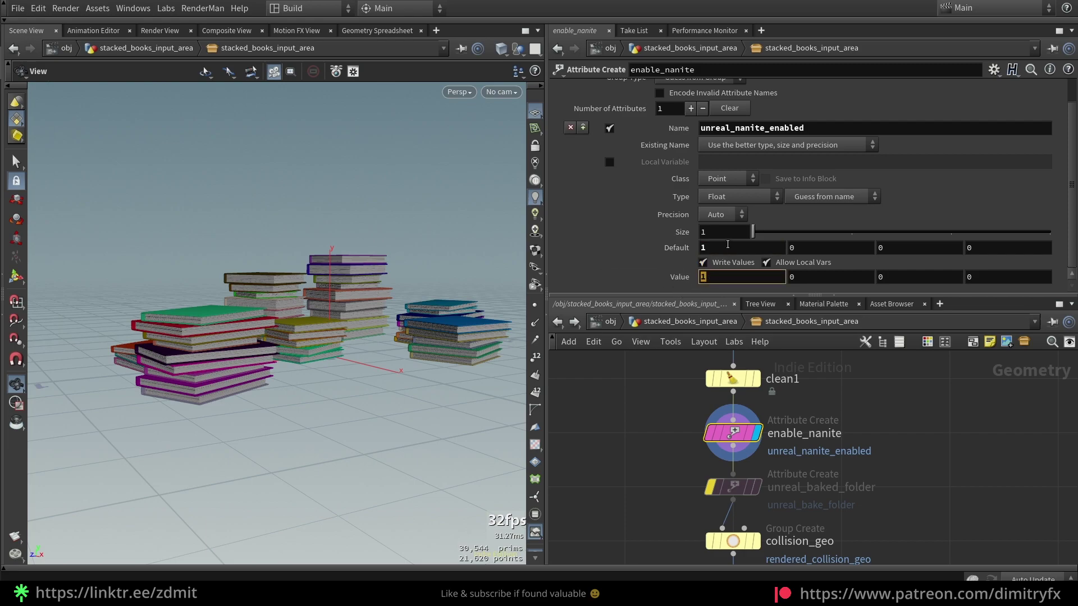
pyautogui.click(722, 247)
pyautogui.click(731, 277)
pyautogui.keyDown('ctrl'); pyautogui.middleClick(671, 279); pyautogui.keyUp('ctrl')
pyautogui.keyDown('ctrl'); pyautogui.middleClick(670, 250); pyautogui.keyUp('ctrl')
pyautogui.hotkey('ctrl', 'z')
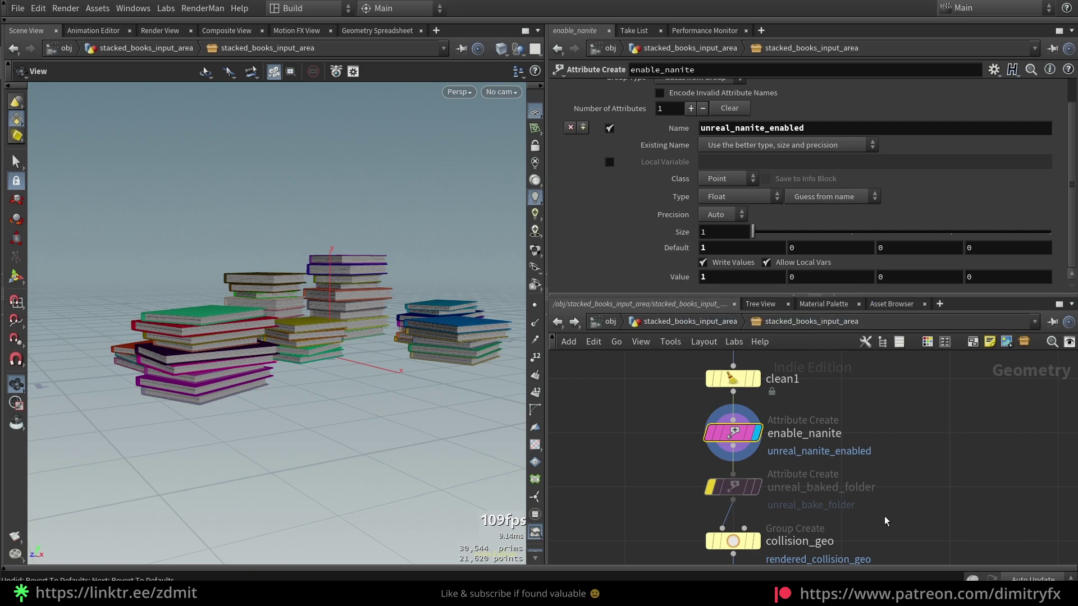
# Step: Check the unreal_bake_folder attribute's class, type and path string on the unreal_baked_folder node
pyautogui.moveTo(884, 516); pyautogui.dragTo(861, 472, button='middle')
pyautogui.click(708, 443)
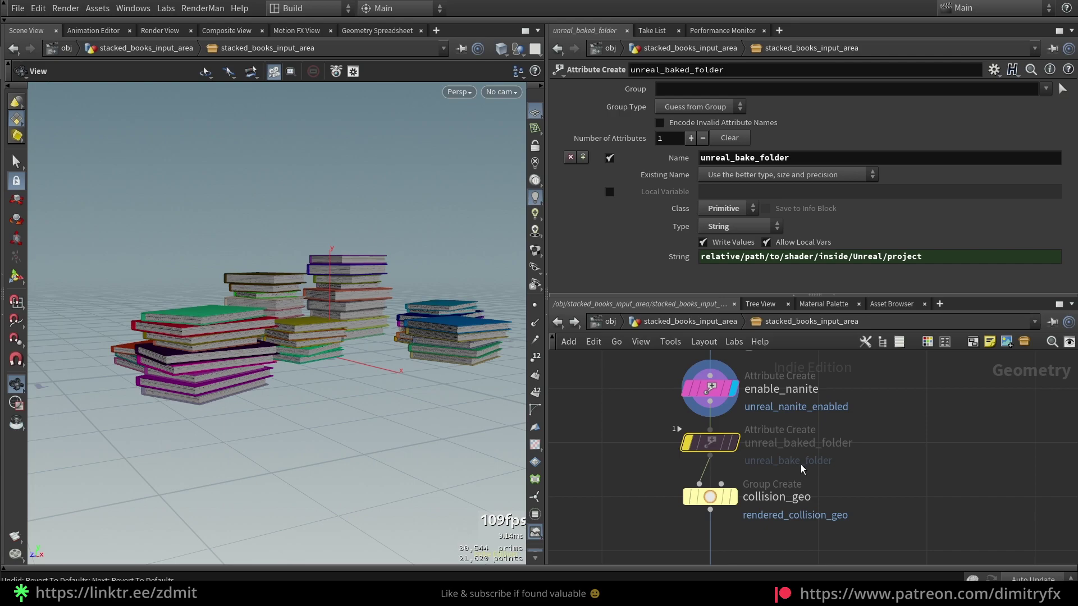
pyautogui.moveTo(799, 514); pyautogui.dragTo(764, 457, button='middle')
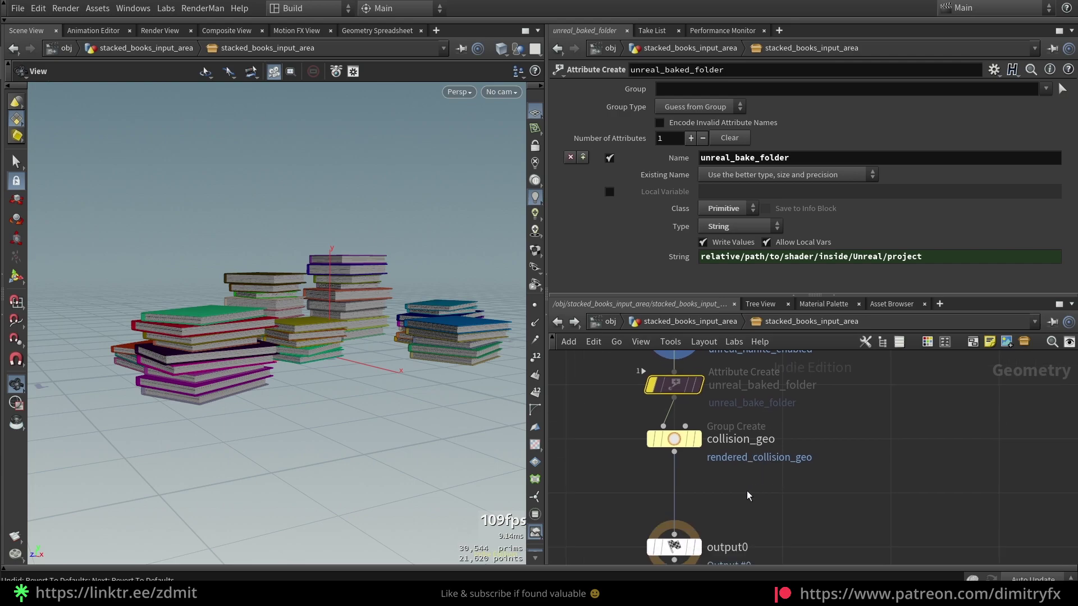
# Step: Make collision_geo the displayed node and check its rendered_collision_geo group name against the highlighted book stacks
pyautogui.click(675, 439)
pyautogui.click(698, 439)
pyautogui.moveTo(320, 281)
pyautogui.mouseDown()
pyautogui.moveTo(384, 376)
pyautogui.moveTo(353, 330)
pyautogui.moveTo(266, 341)
pyautogui.moveTo(207, 451)
pyautogui.moveTo(233, 316)
pyautogui.moveTo(268, 285)
pyautogui.moveTo(308, 284)
pyautogui.mouseUp()
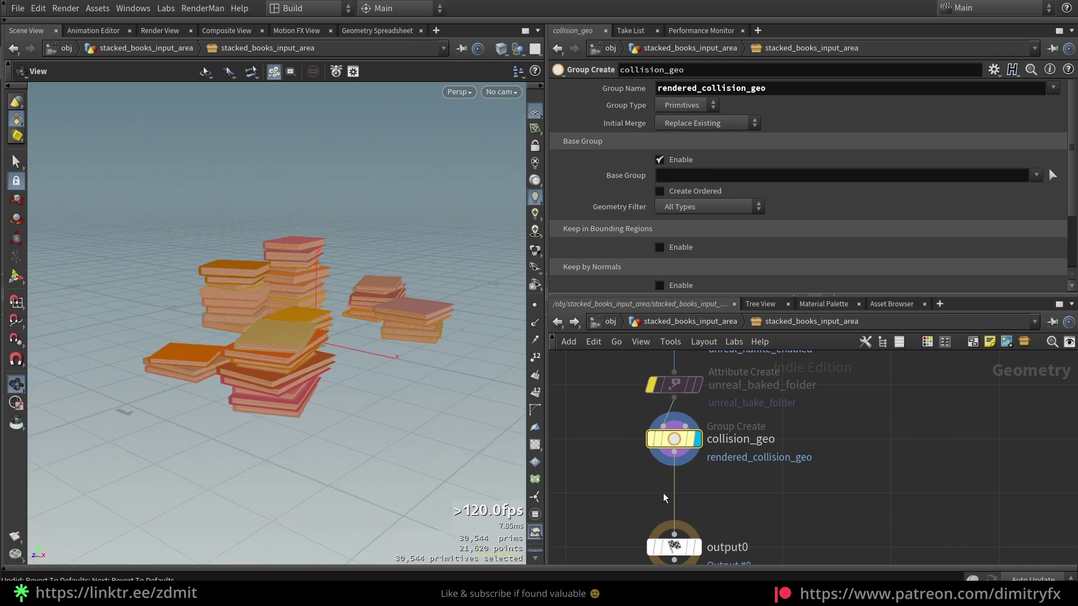
pyautogui.moveTo(717, 506); pyautogui.dragTo(740, 515, button='middle')
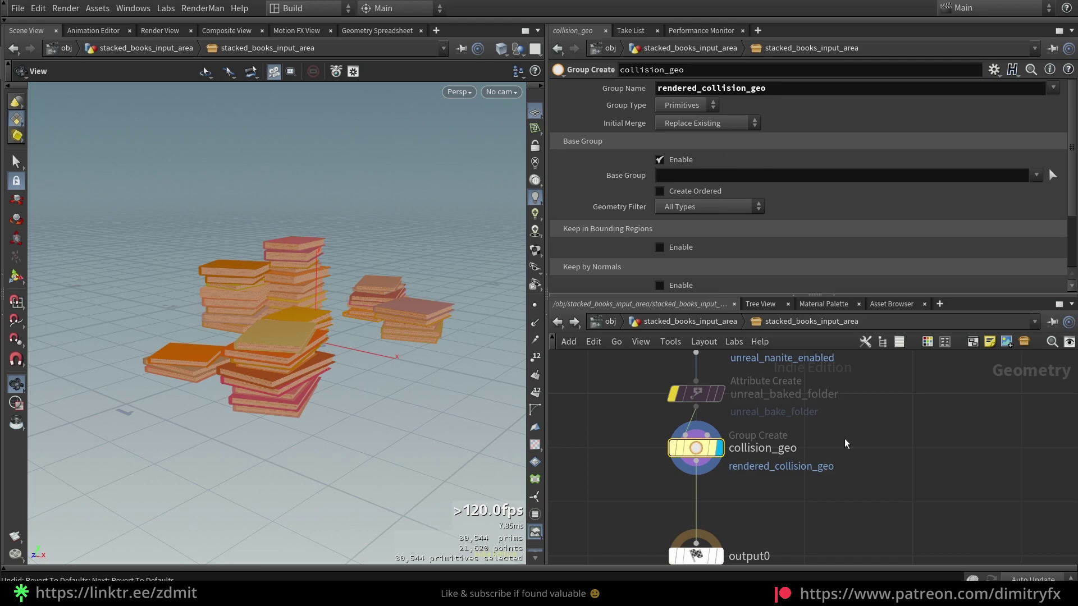
pyautogui.moveTo(657, 88); pyautogui.dragTo(681, 100)
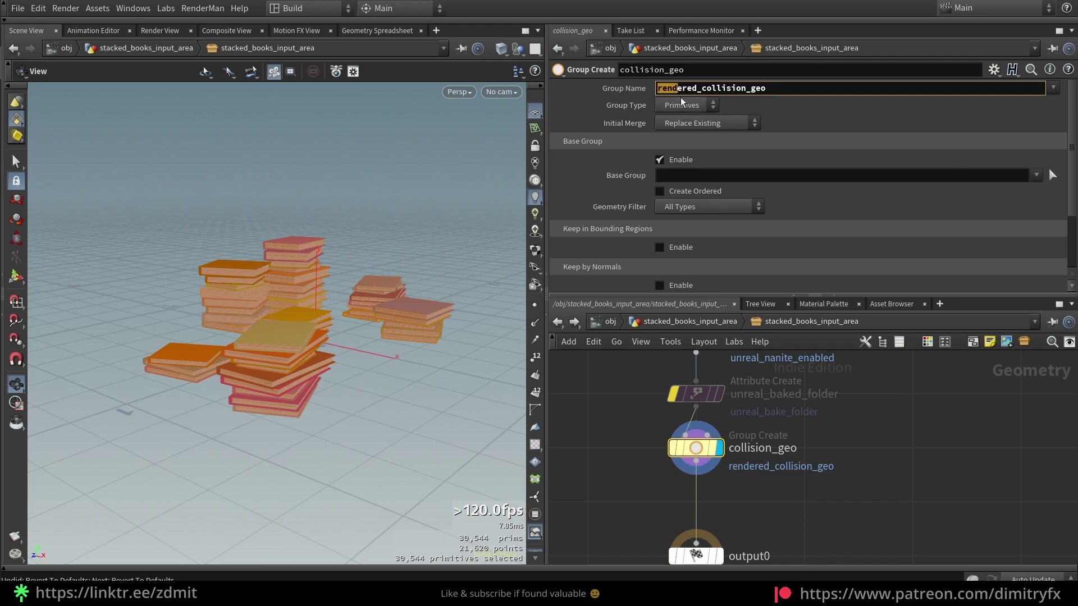
pyautogui.click(736, 88)
# Step: Bring up the Save Preset dialog for the collision_geo node and dismiss it without saving
pyautogui.click(994, 70)
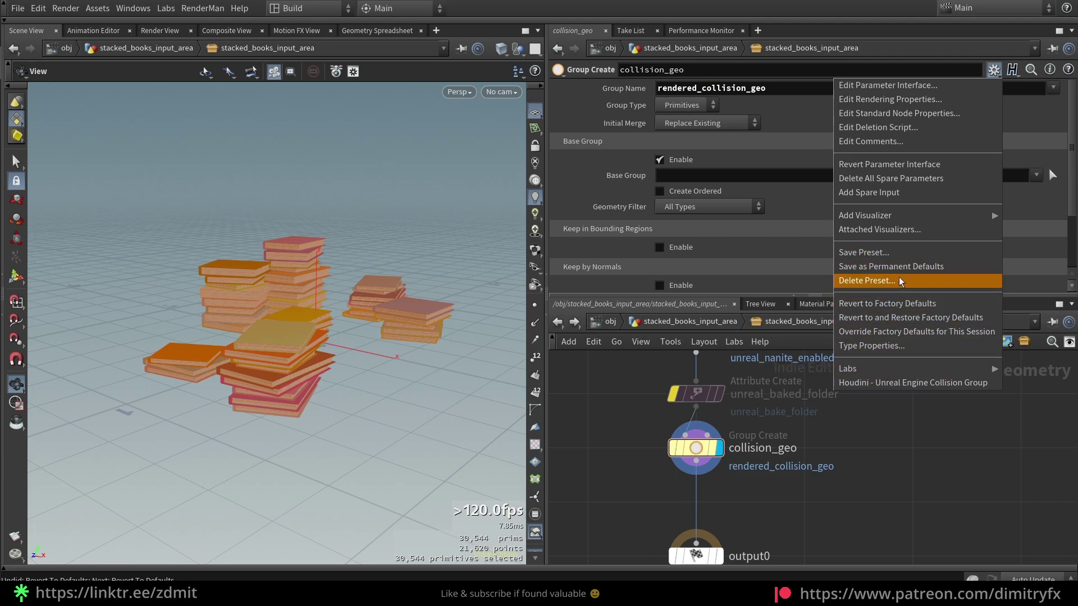
pyautogui.click(867, 255)
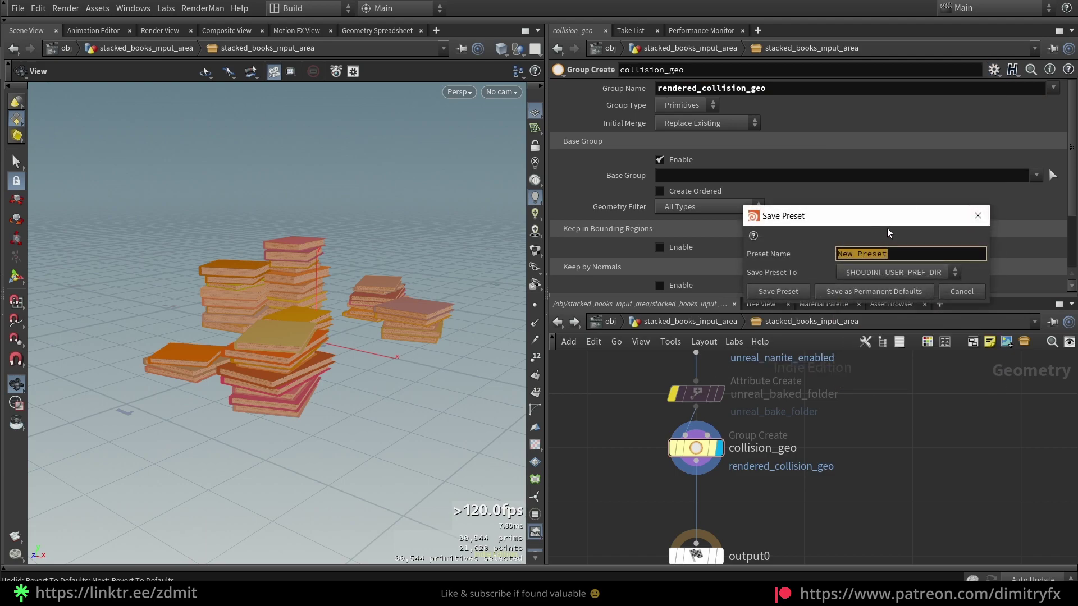
pyautogui.click(968, 213)
# Step: Return to the network level containing the stacked_books_input_area asset and inspect the colored book stacks from a higher angle
pyautogui.scroll(-3, 835, 481)
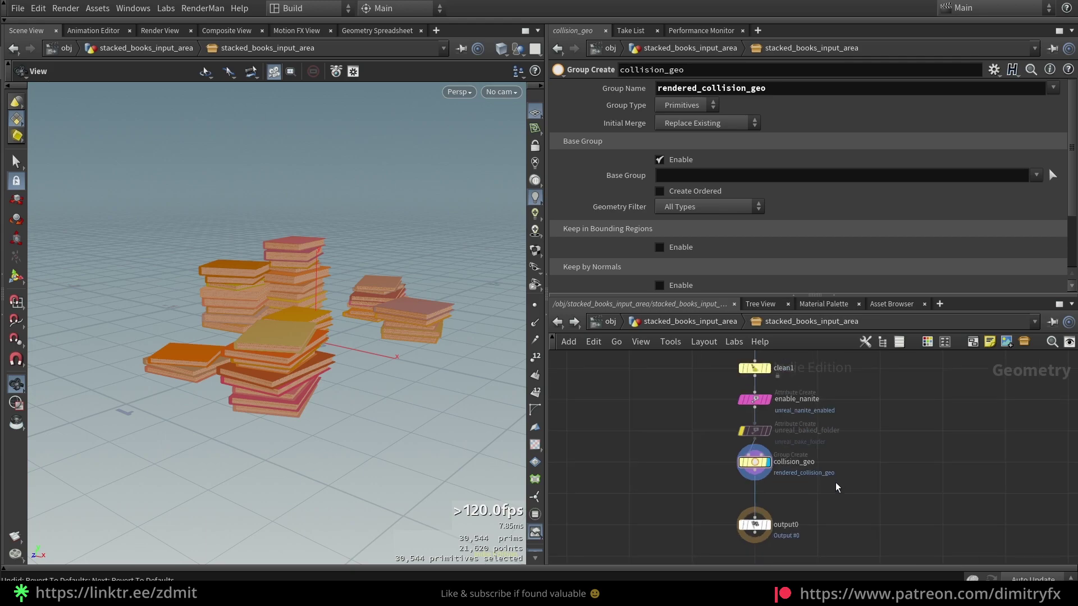
pyautogui.click(696, 323)
pyautogui.scroll(-2, 802, 433)
pyautogui.moveTo(443, 292); pyautogui.dragTo(325, 358)
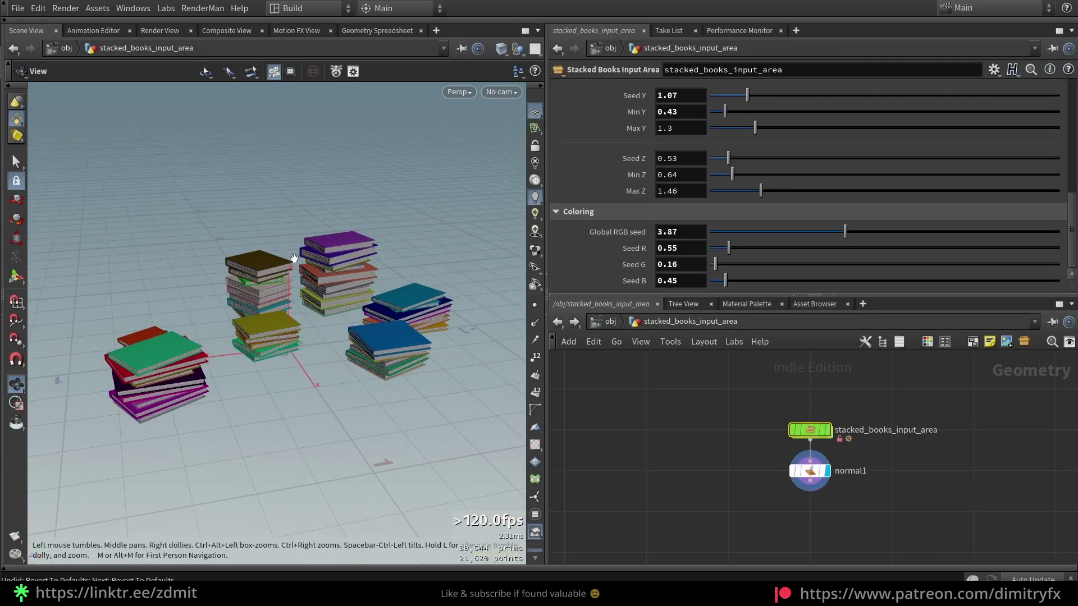